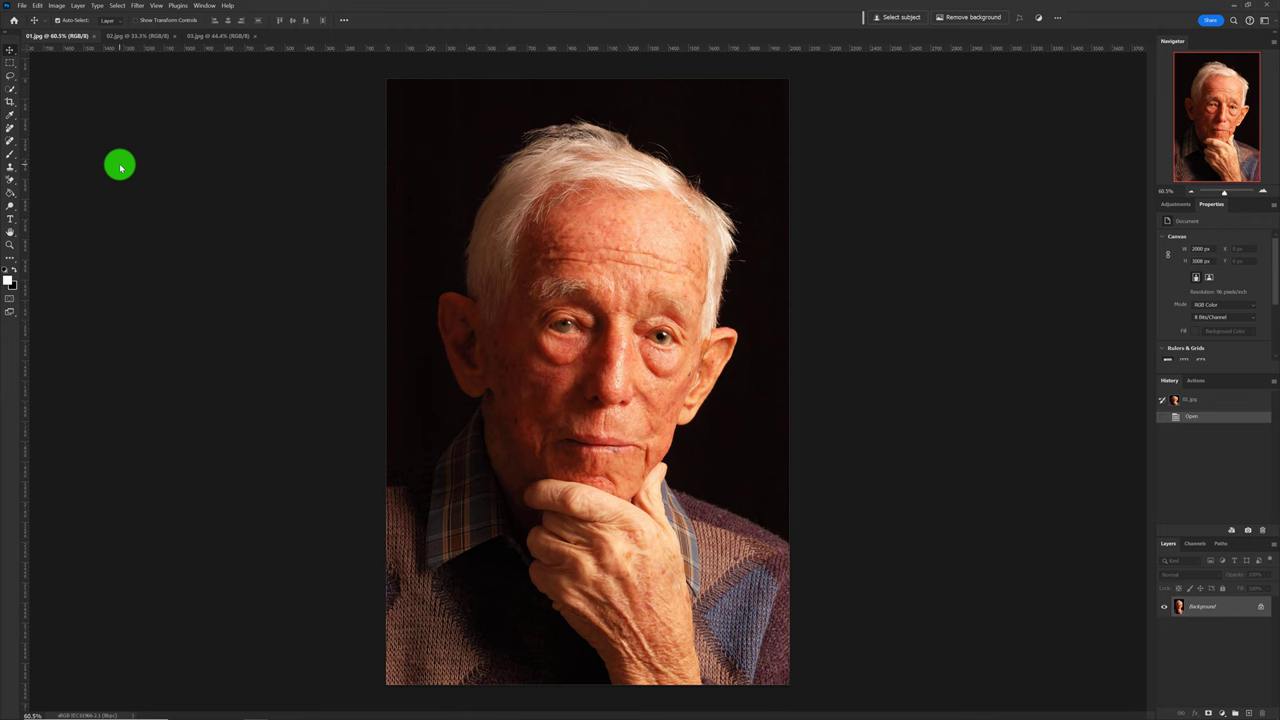
# Look through the second and third portrait documents, then return to the elderly man's portrait
pyautogui.click(138, 38)
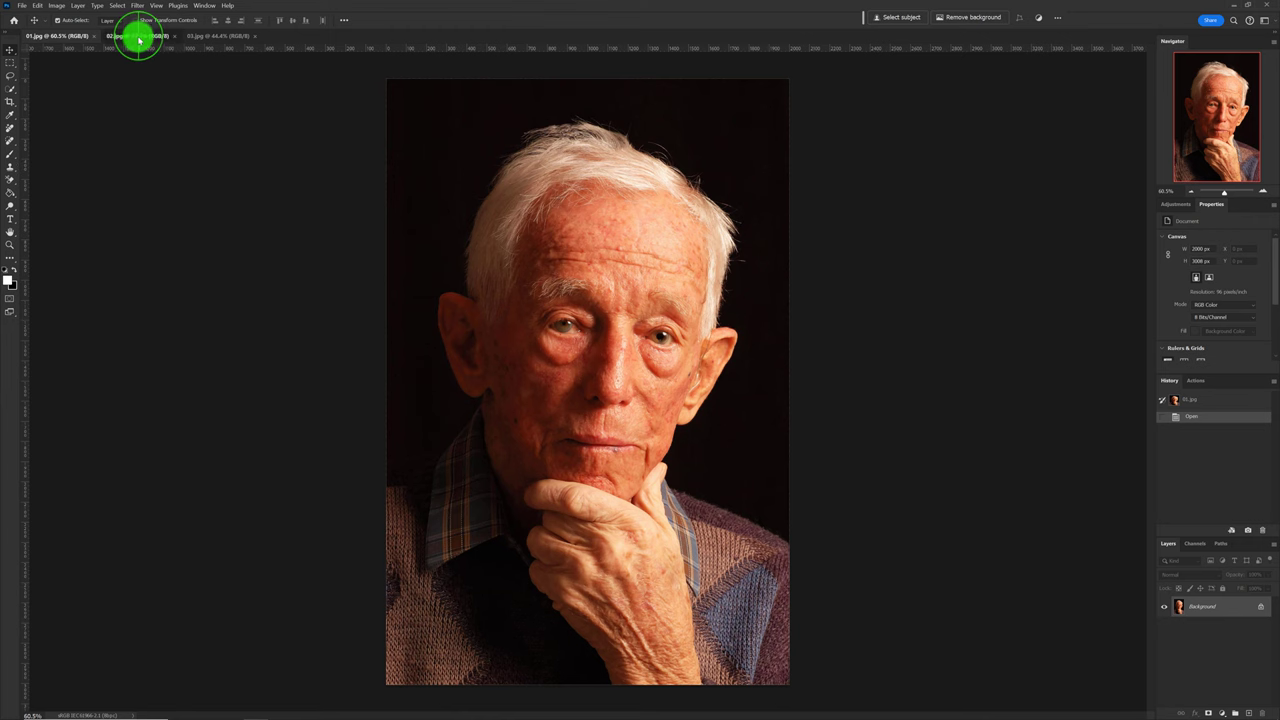
pyautogui.click(202, 37)
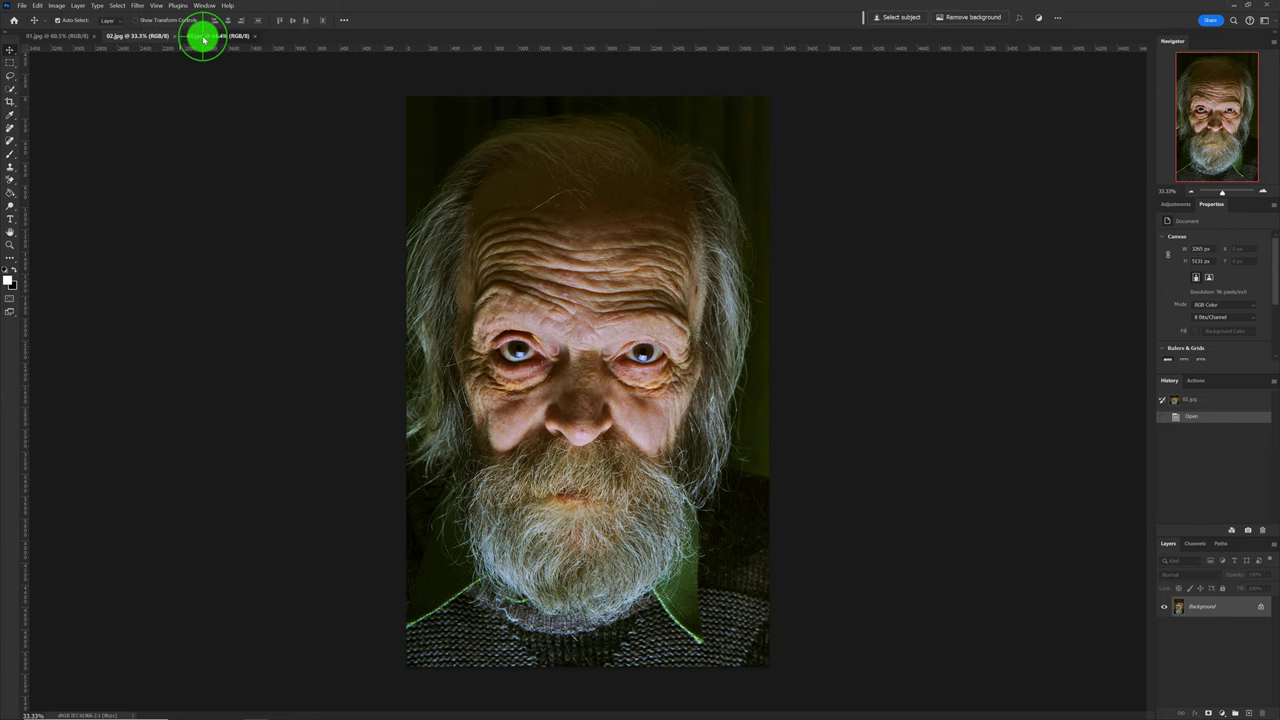
pyautogui.click(57, 37)
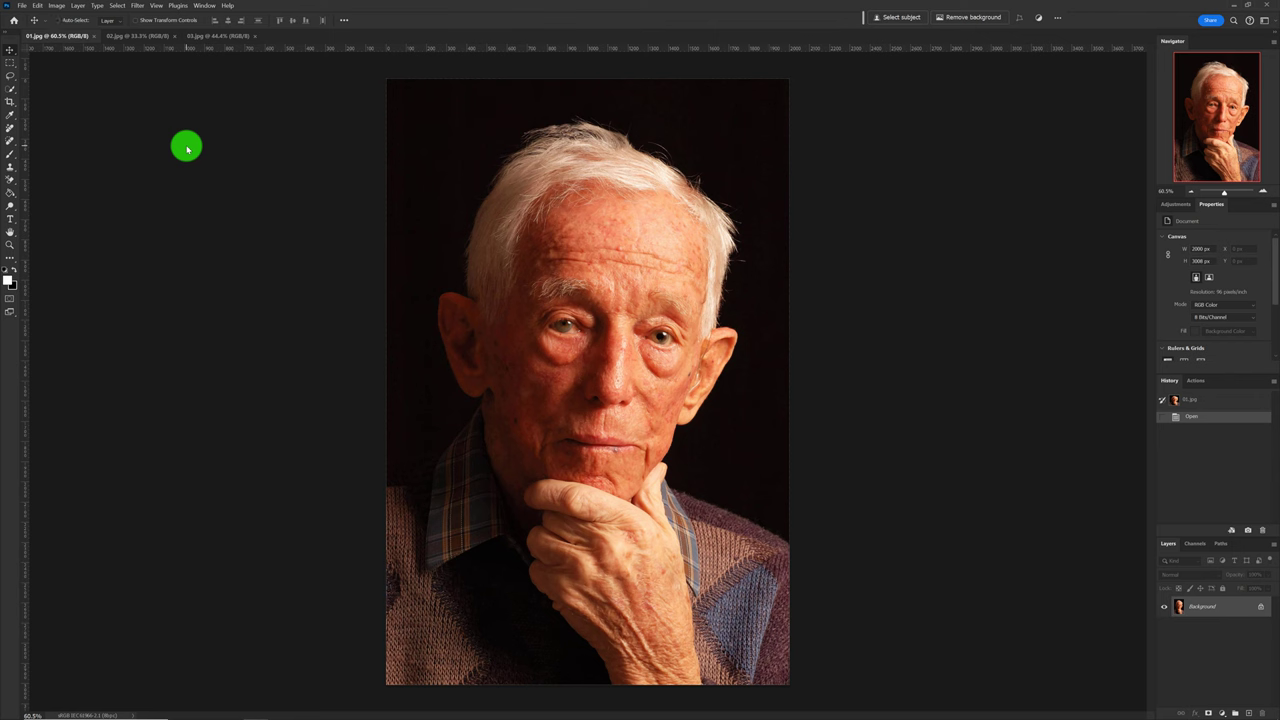
# Duplicate the portrait to Layer 1 and convert that copy to a Smart Object
pyautogui.hotkey('ctrl', 'j')
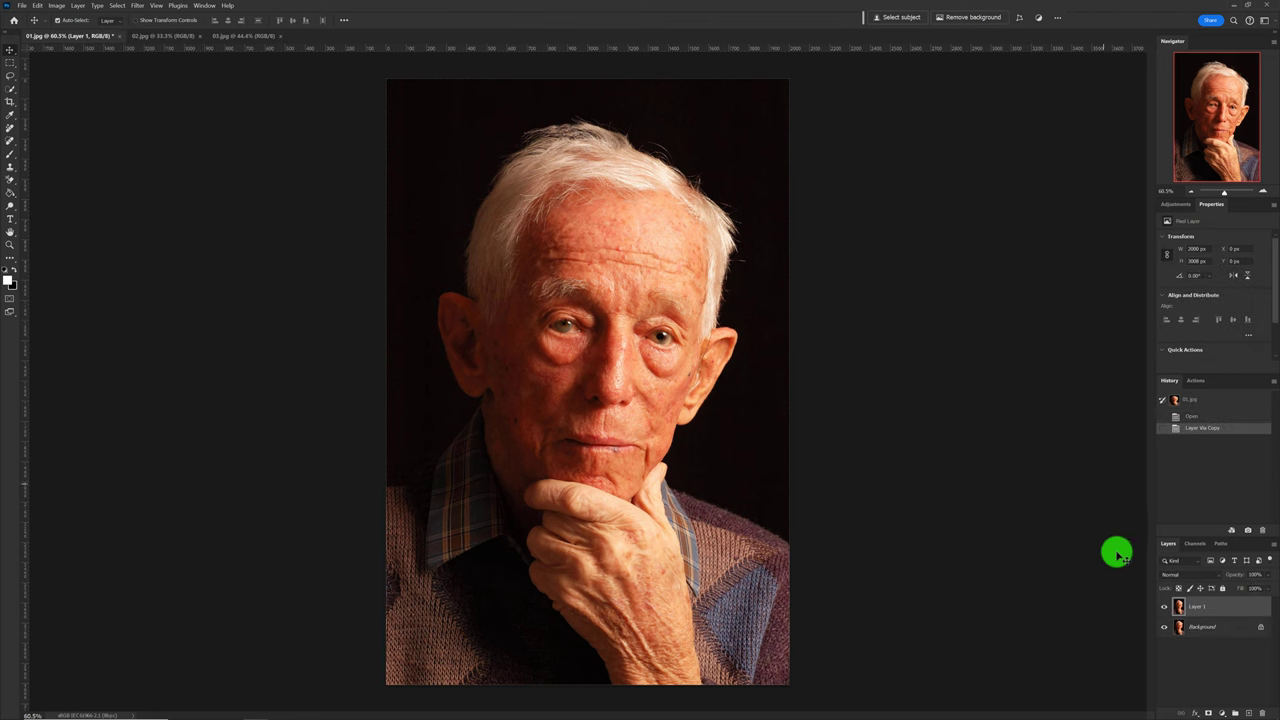
pyautogui.rightClick(1216, 607)
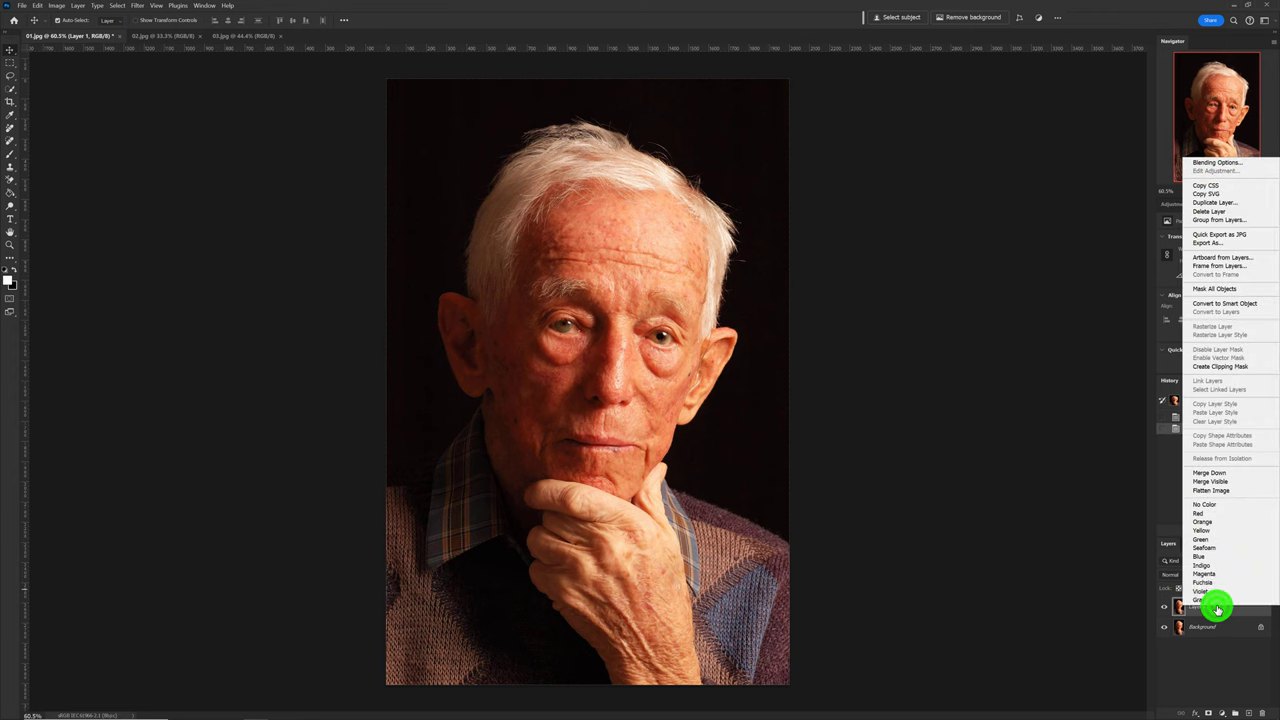
pyautogui.click(1263, 308)
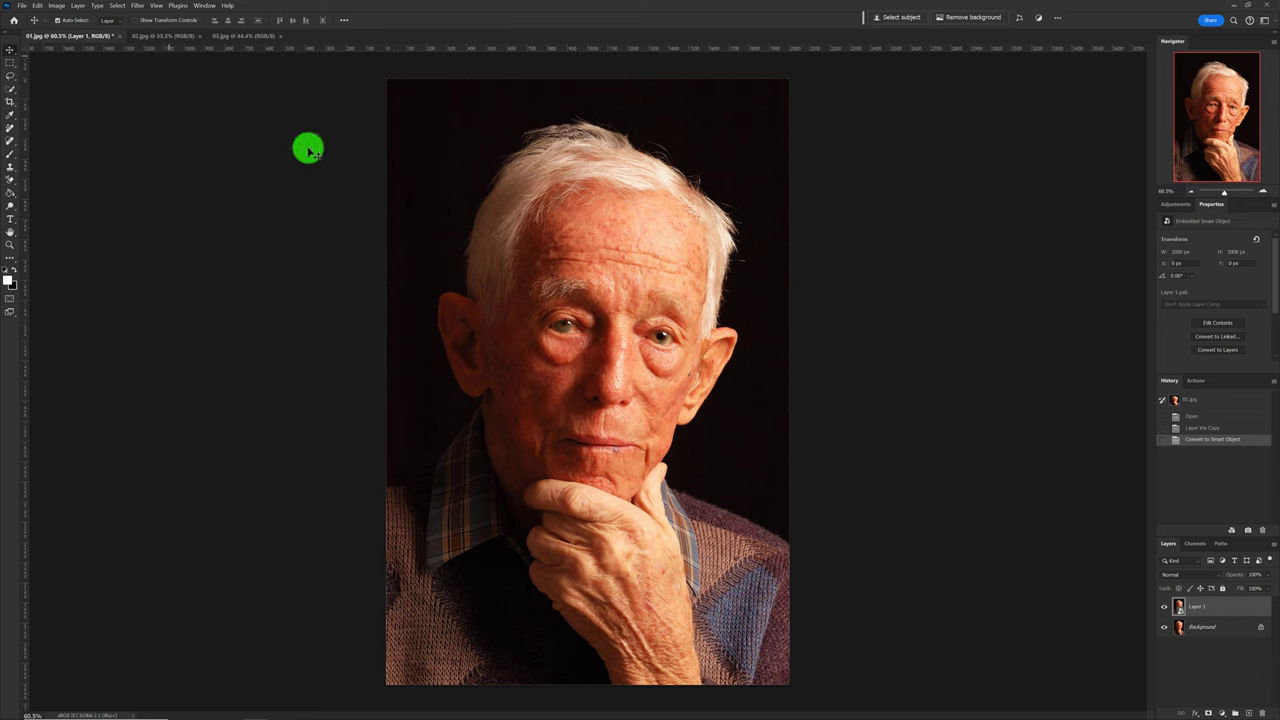
# Open Layer 1 in the Camera Raw Filter with Light collapsed and the Color section expanded
pyautogui.click(139, 8)
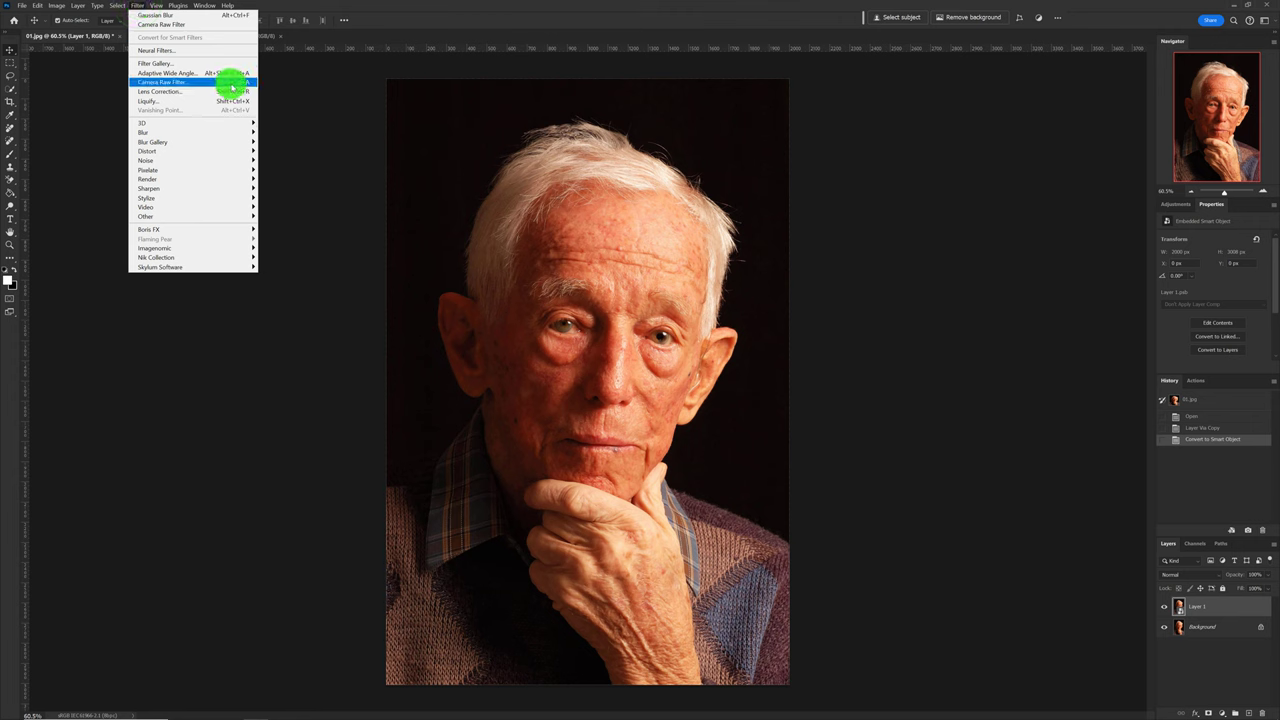
pyautogui.click(231, 84)
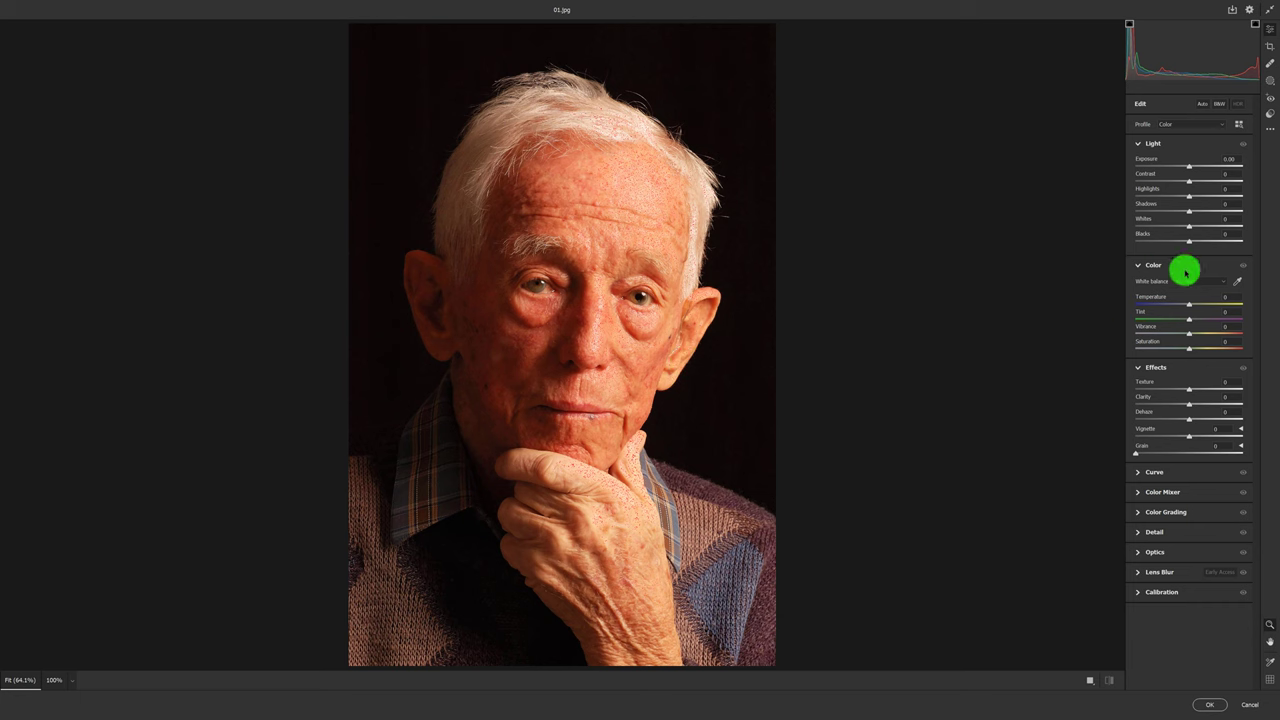
pyautogui.click(1237, 281)
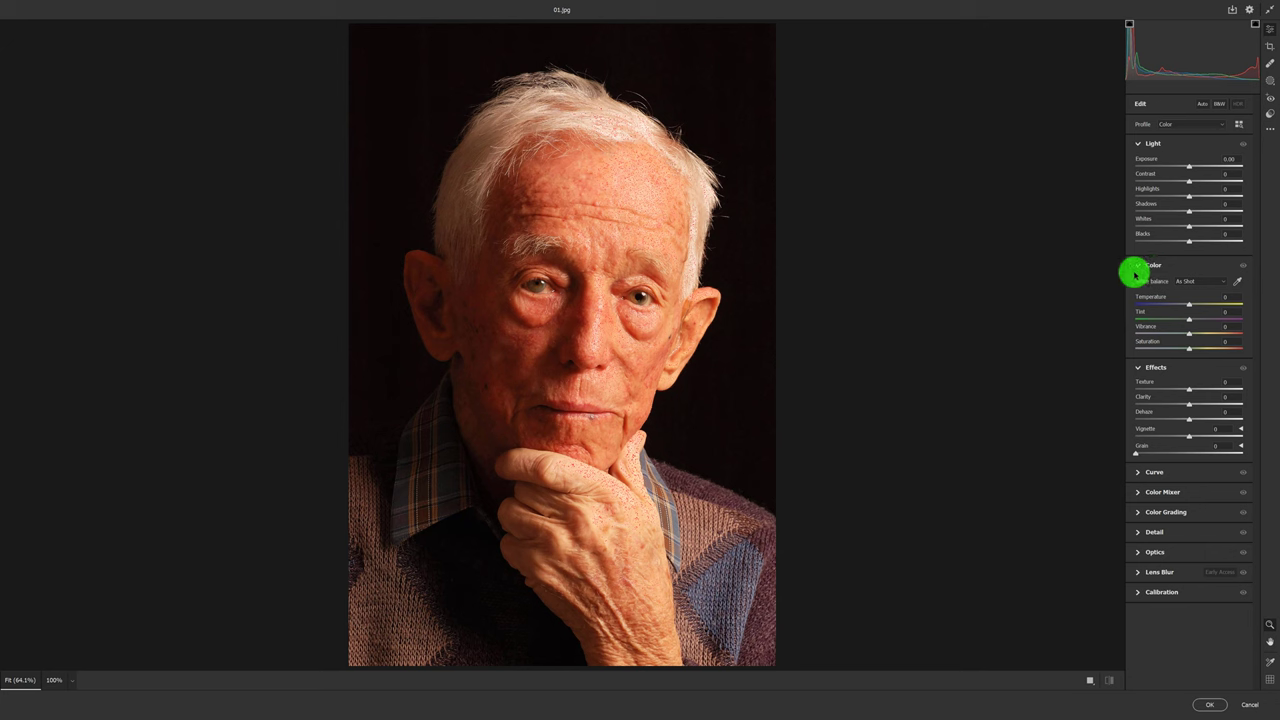
pyautogui.click(1140, 267)
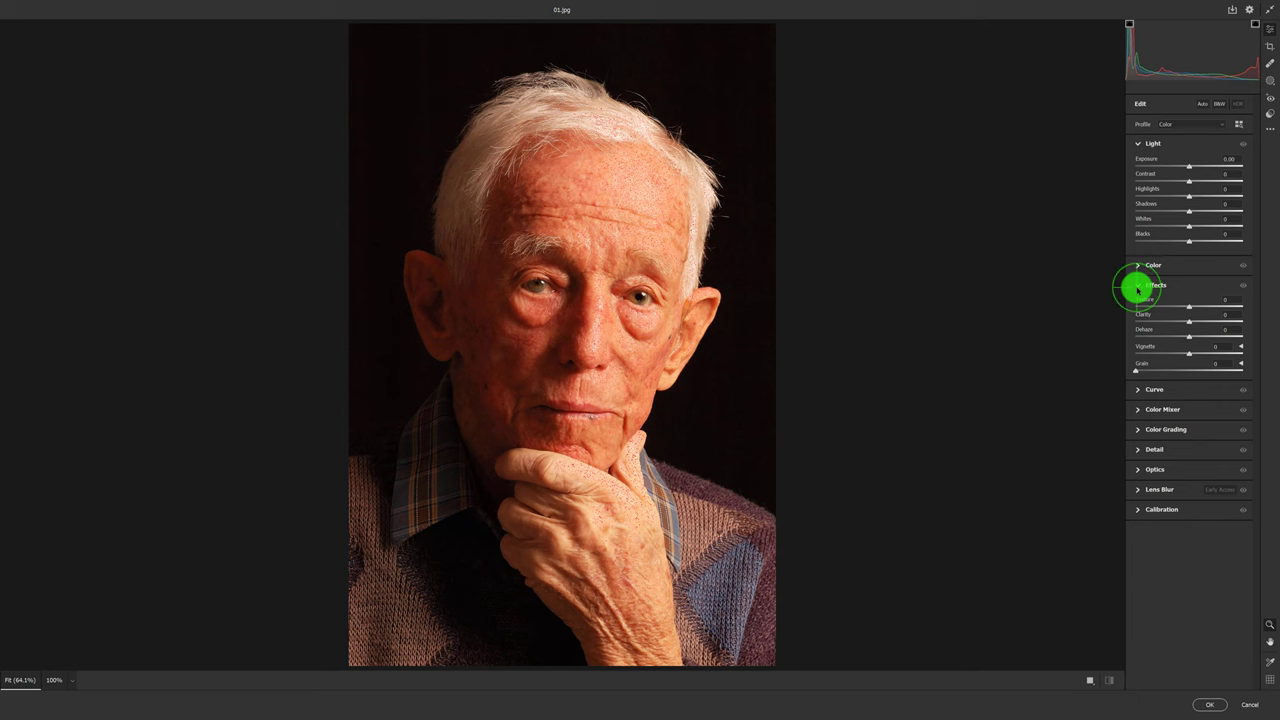
pyautogui.click(1139, 145)
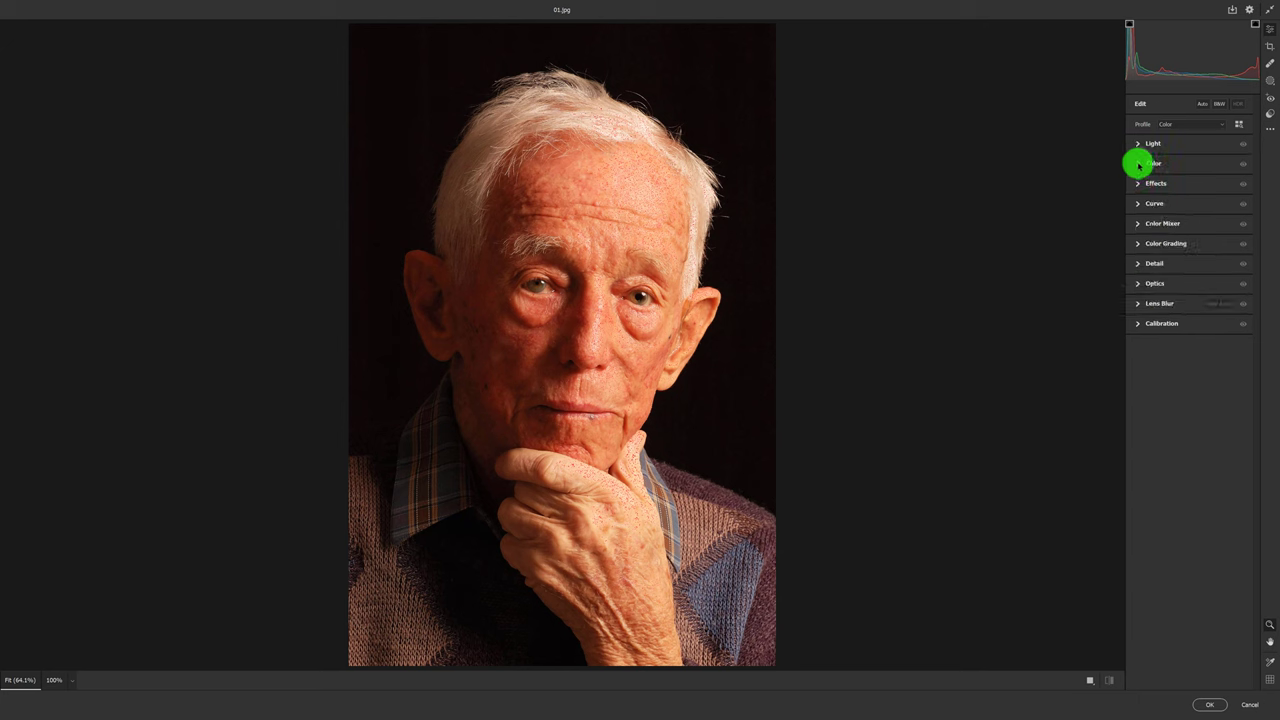
pyautogui.click(1139, 164)
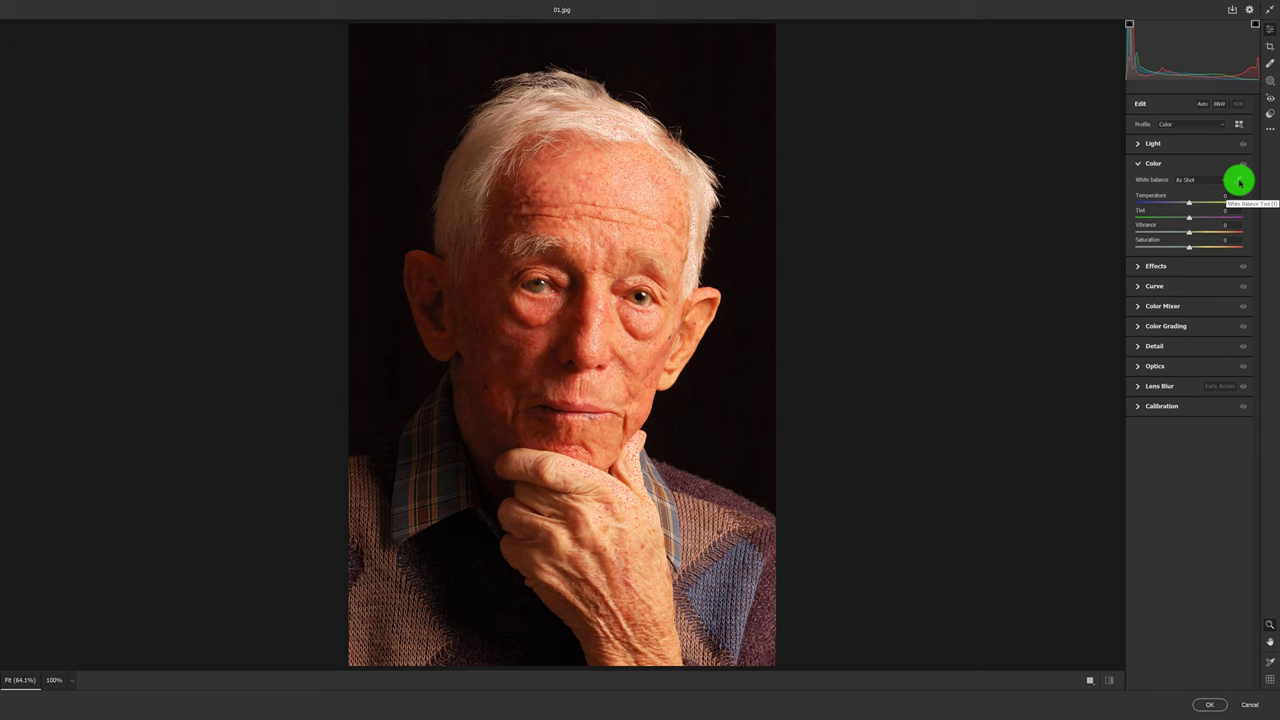
# Sample the white hair with the White Balance eyedropper, giving Temperature -51 and Tint -32
pyautogui.click(1240, 182)
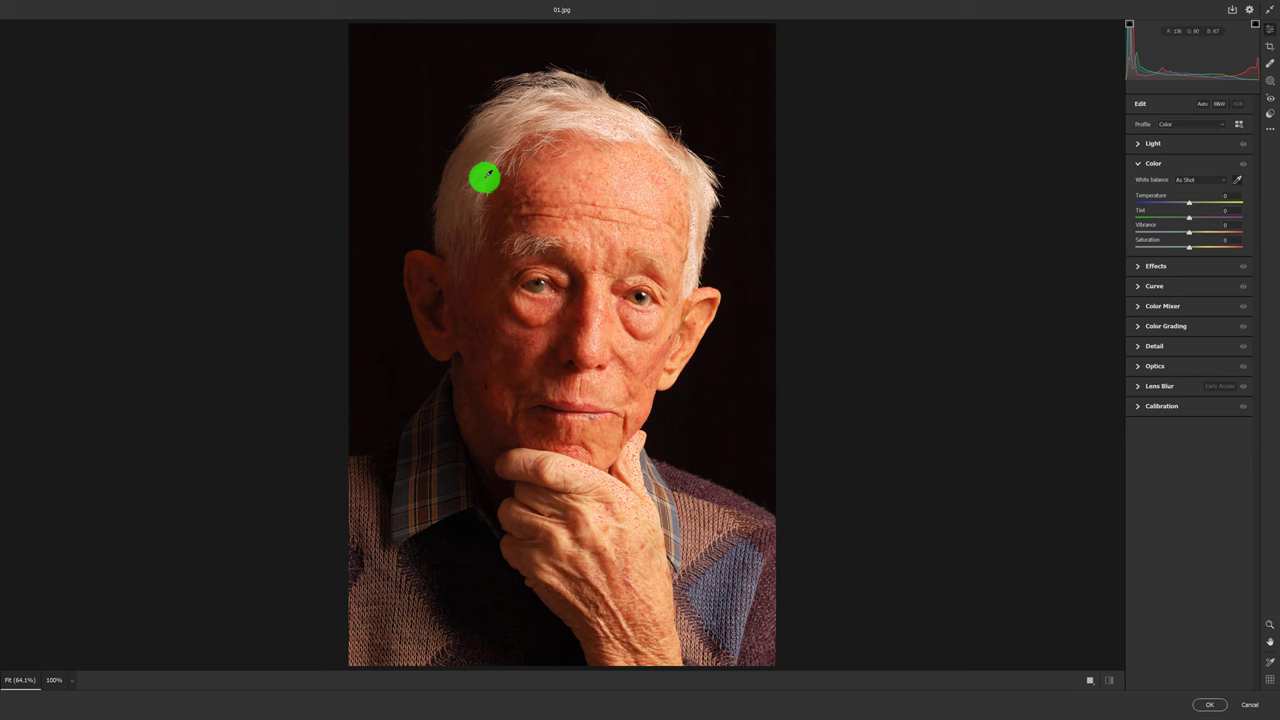
pyautogui.click(487, 175)
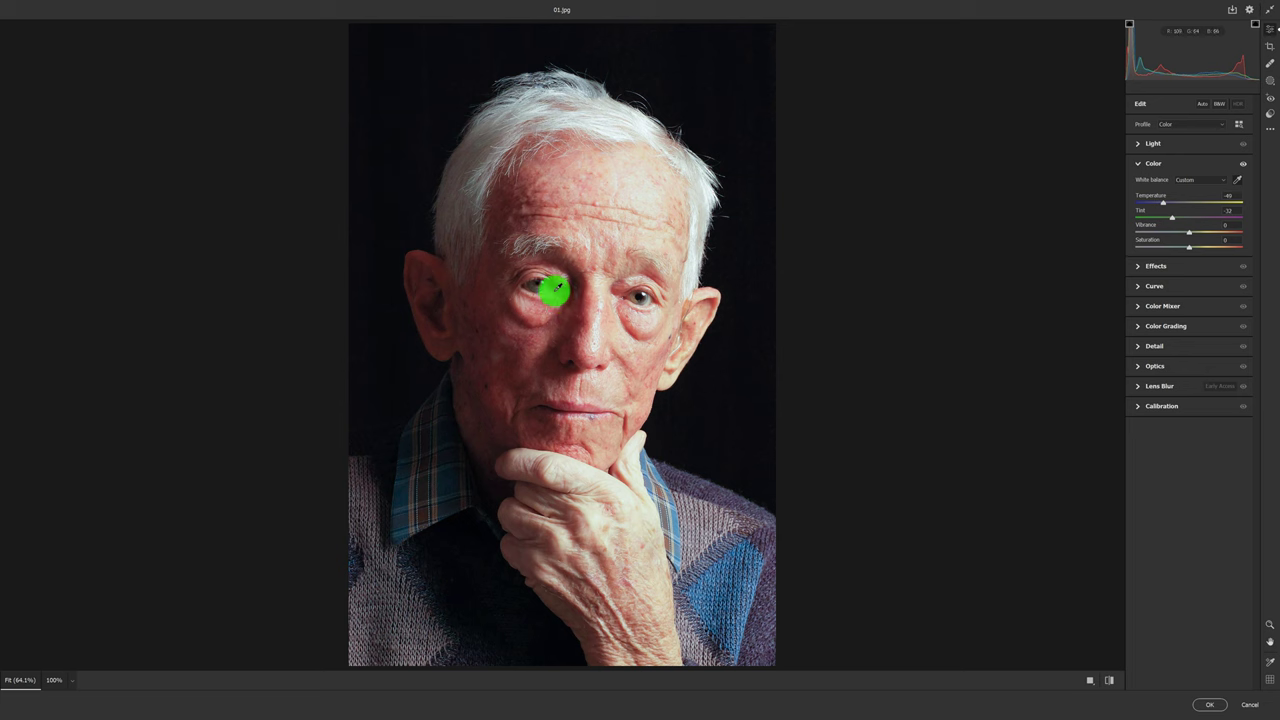
pyautogui.click(519, 340)
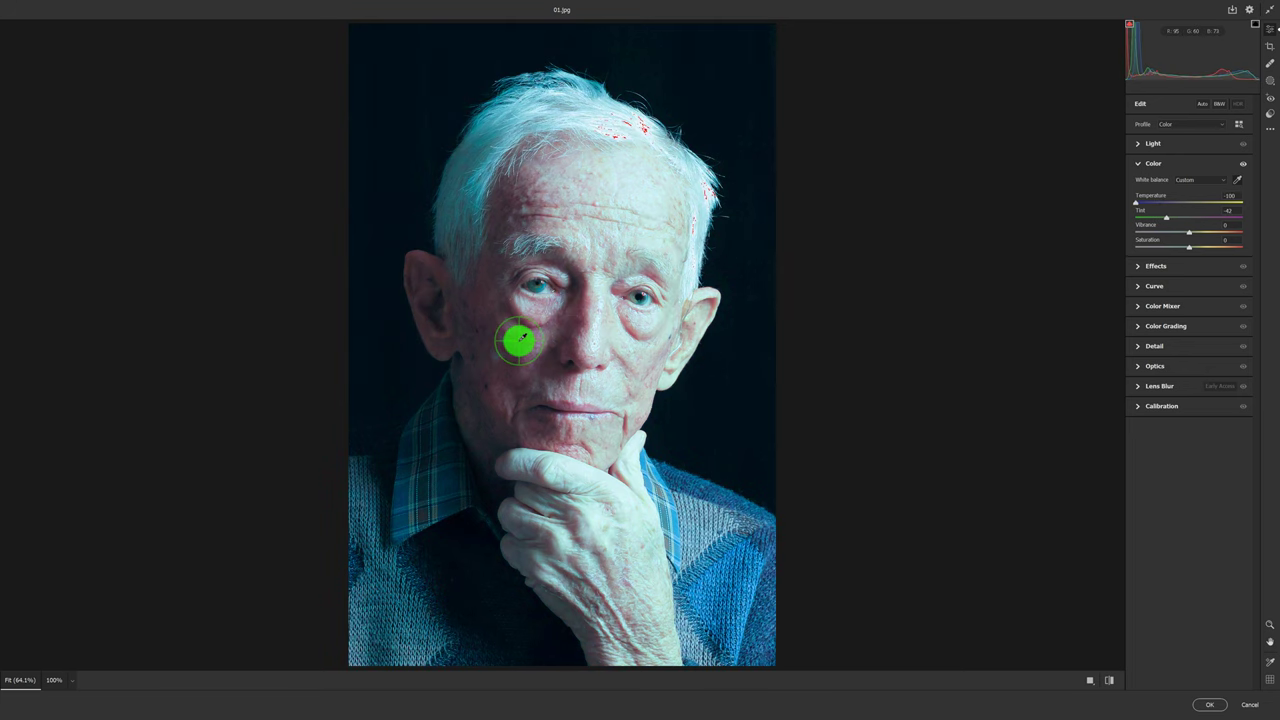
pyautogui.click(487, 177)
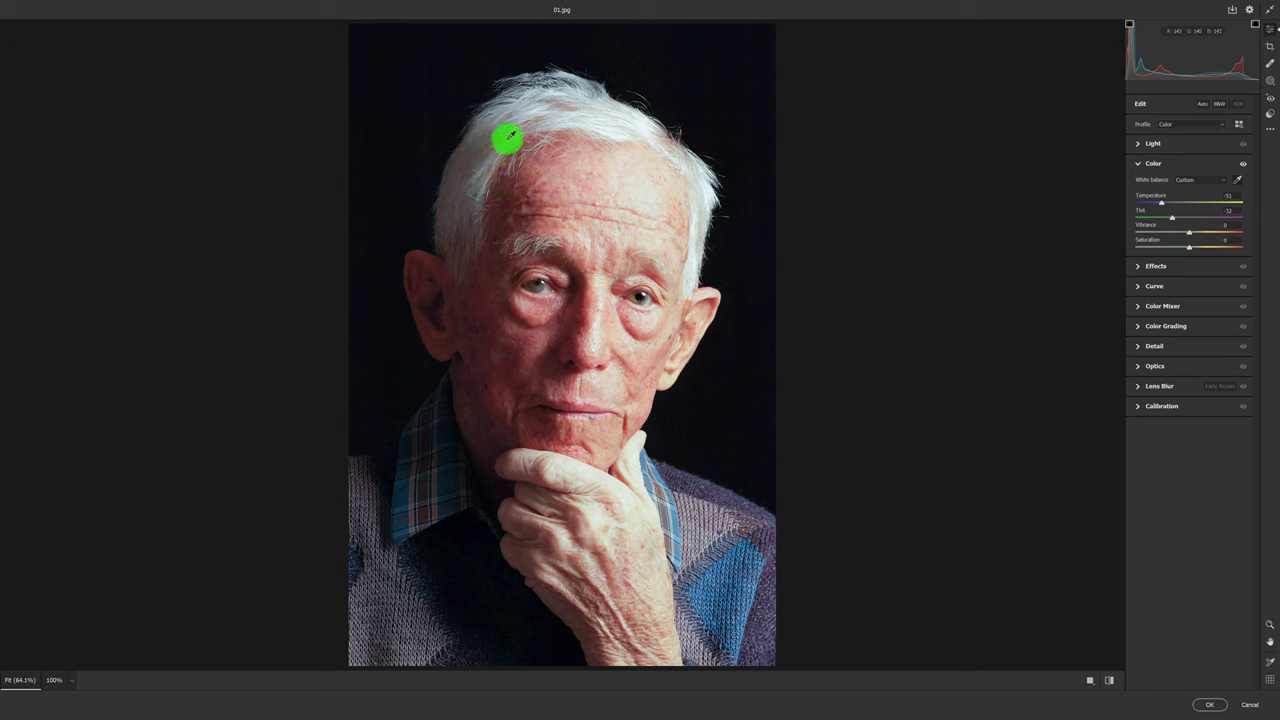
pyautogui.click(1139, 145)
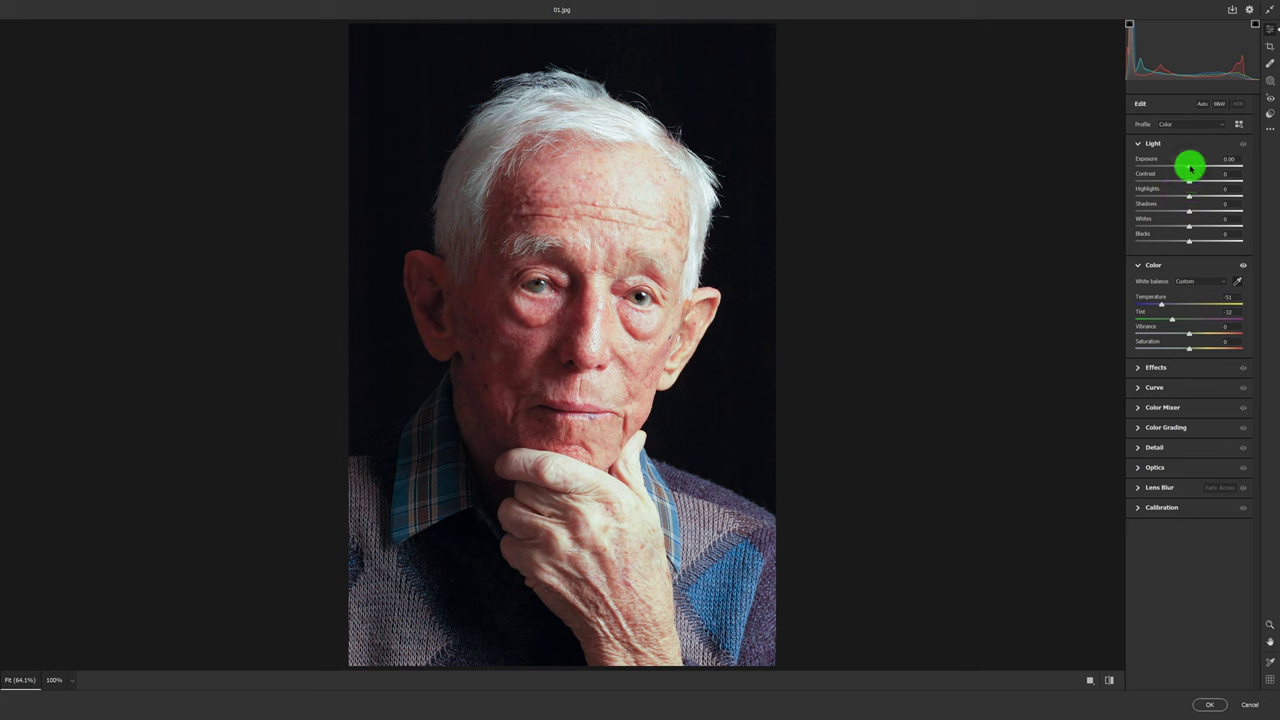
# Lower the Camera Raw Exposure to -0.35
pyautogui.click(1190, 168)
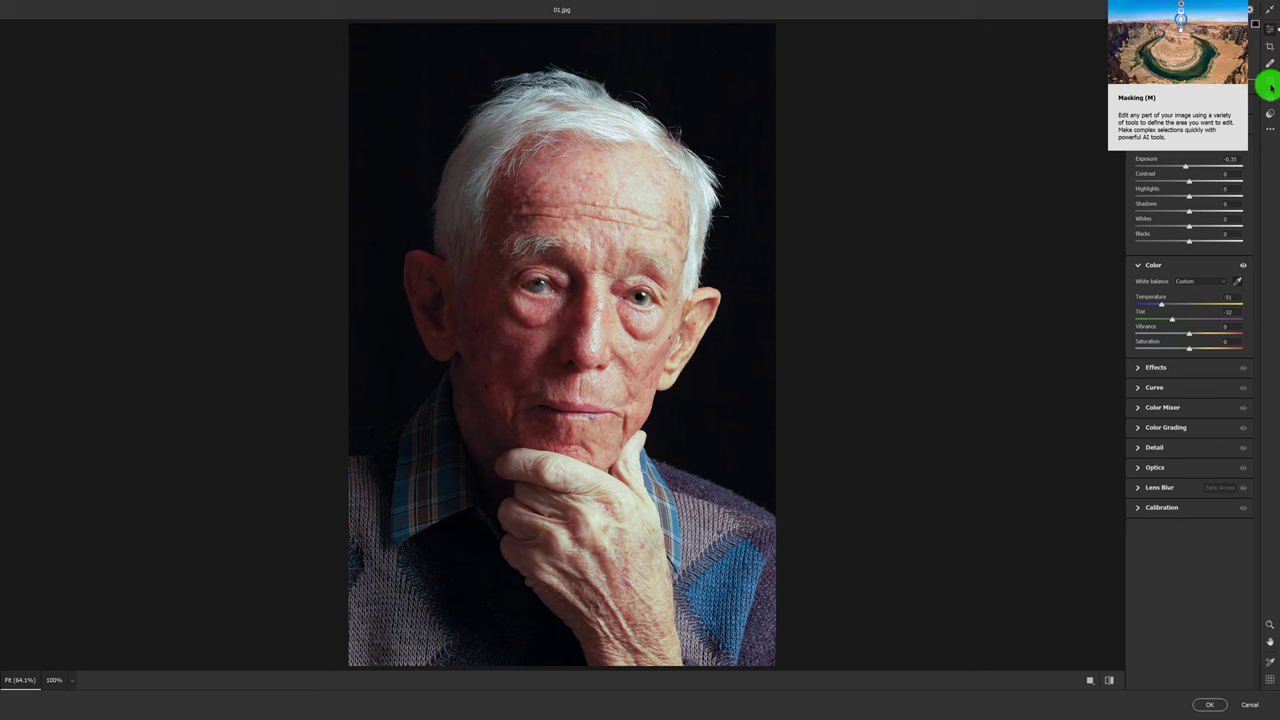
# Open Masking and pick the detected man as Person 1 under People
pyautogui.click(1271, 84)
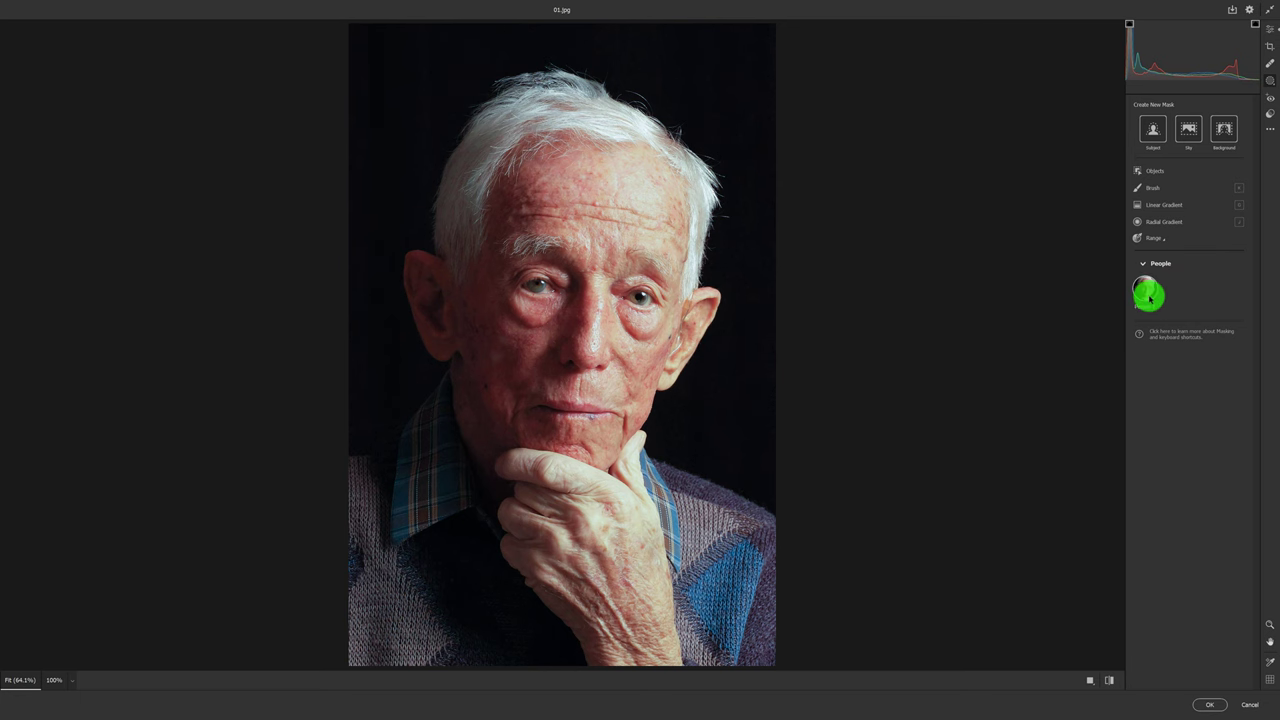
pyautogui.click(1147, 293)
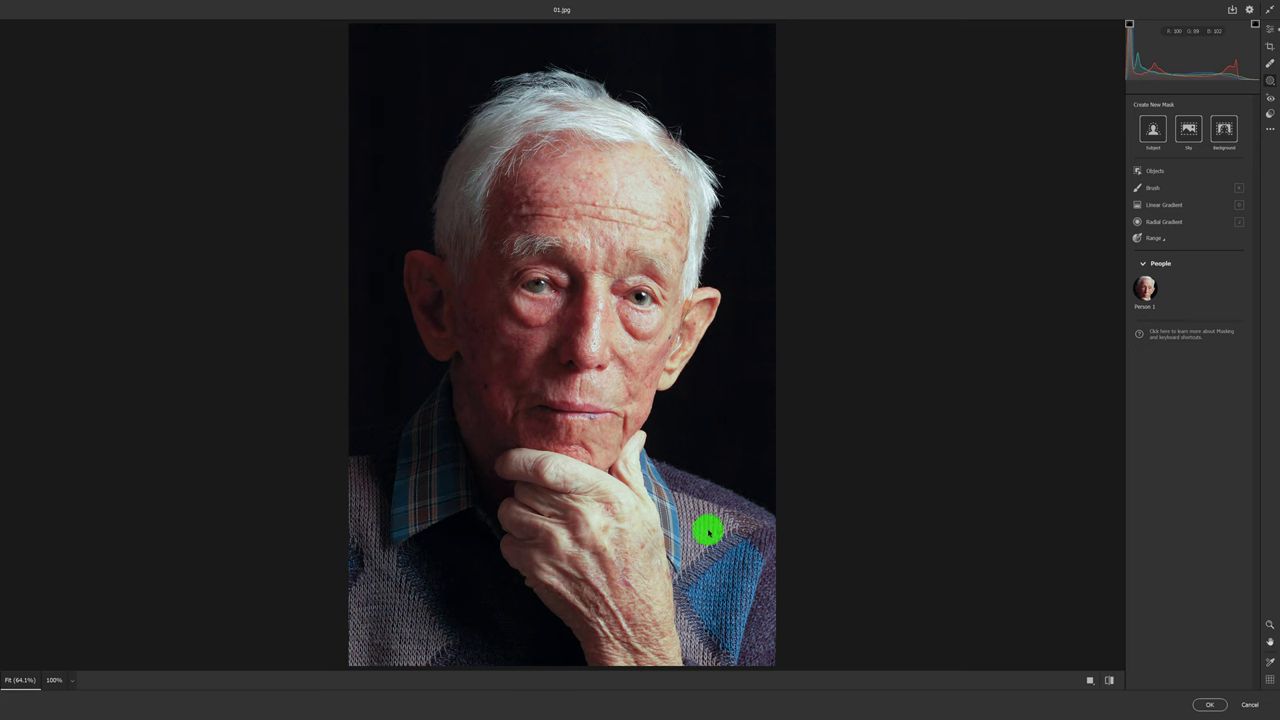
# Create Mask 1 from facial skin, body skin, eyebrows, eye sclera, iris and pupil, lips and hair
pyautogui.click(1147, 293)
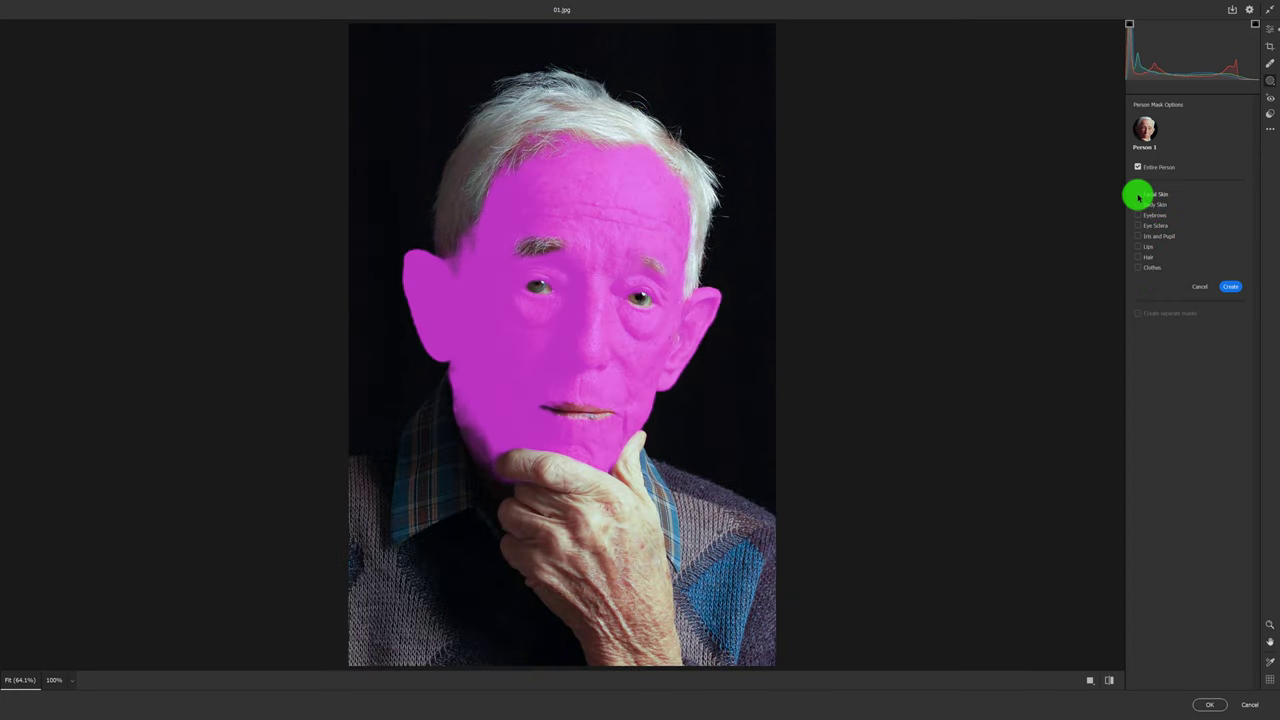
pyautogui.click(1137, 197)
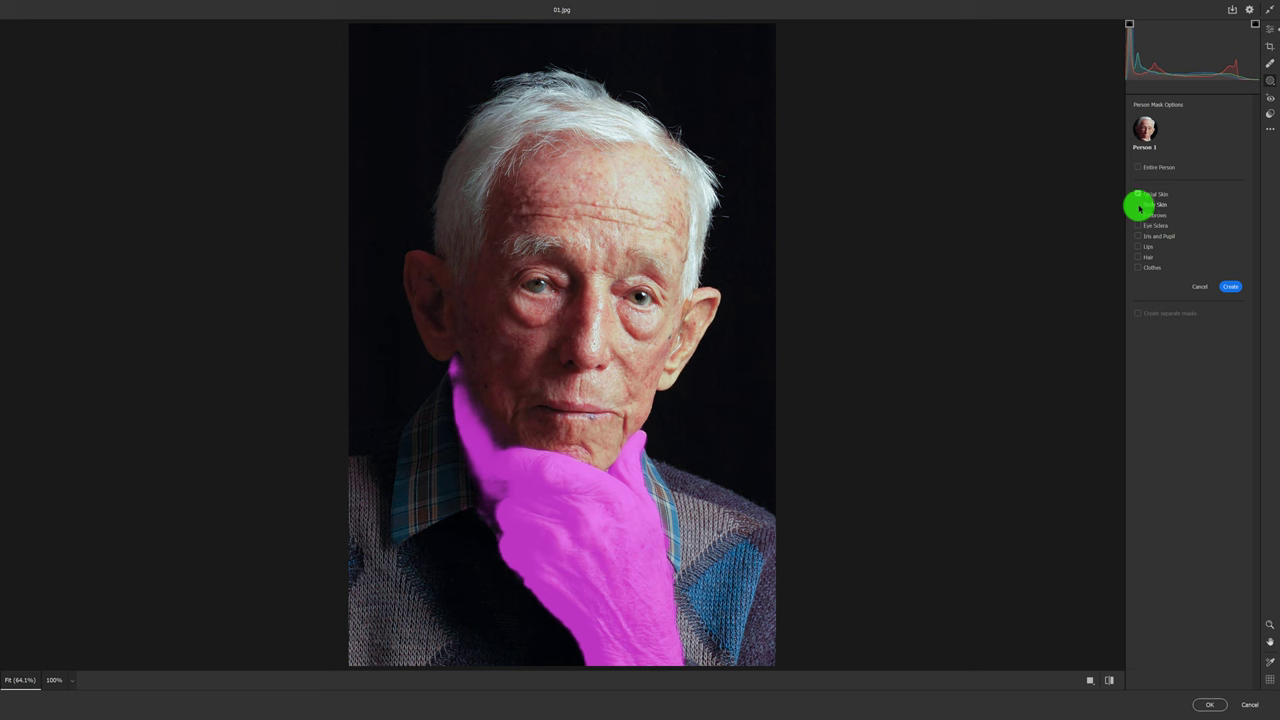
pyautogui.click(1139, 205)
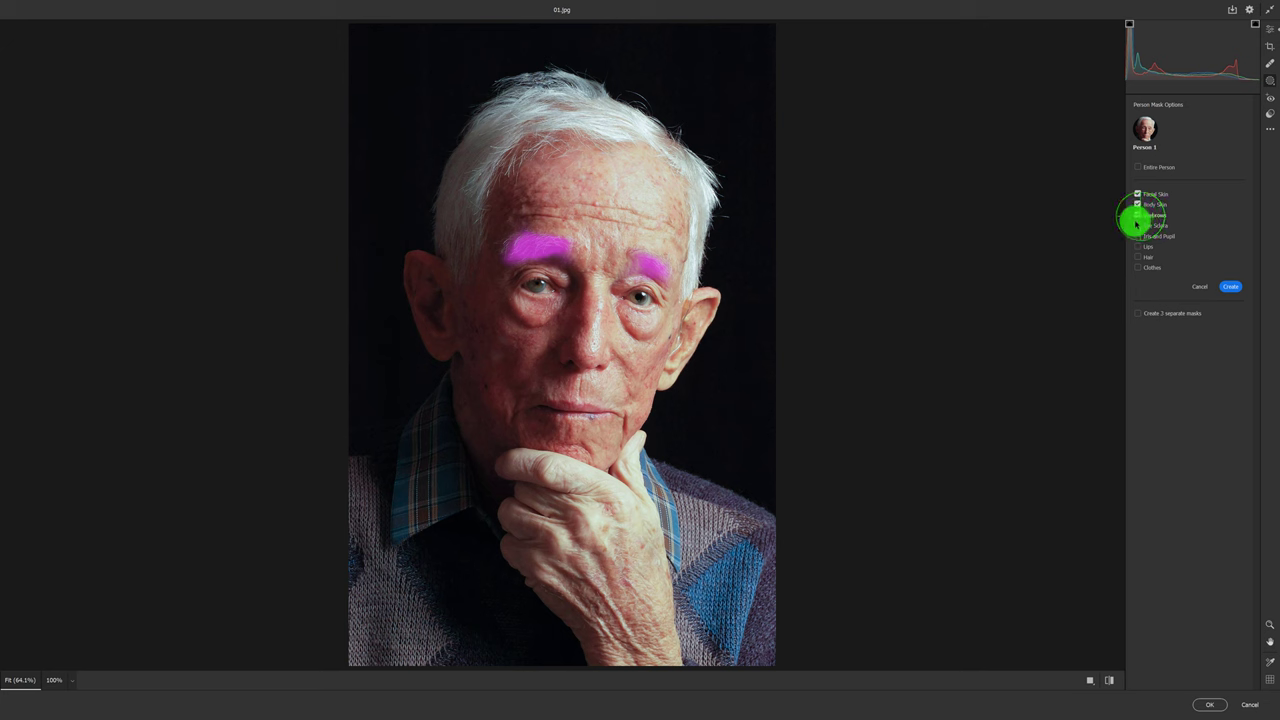
pyautogui.click(1142, 226)
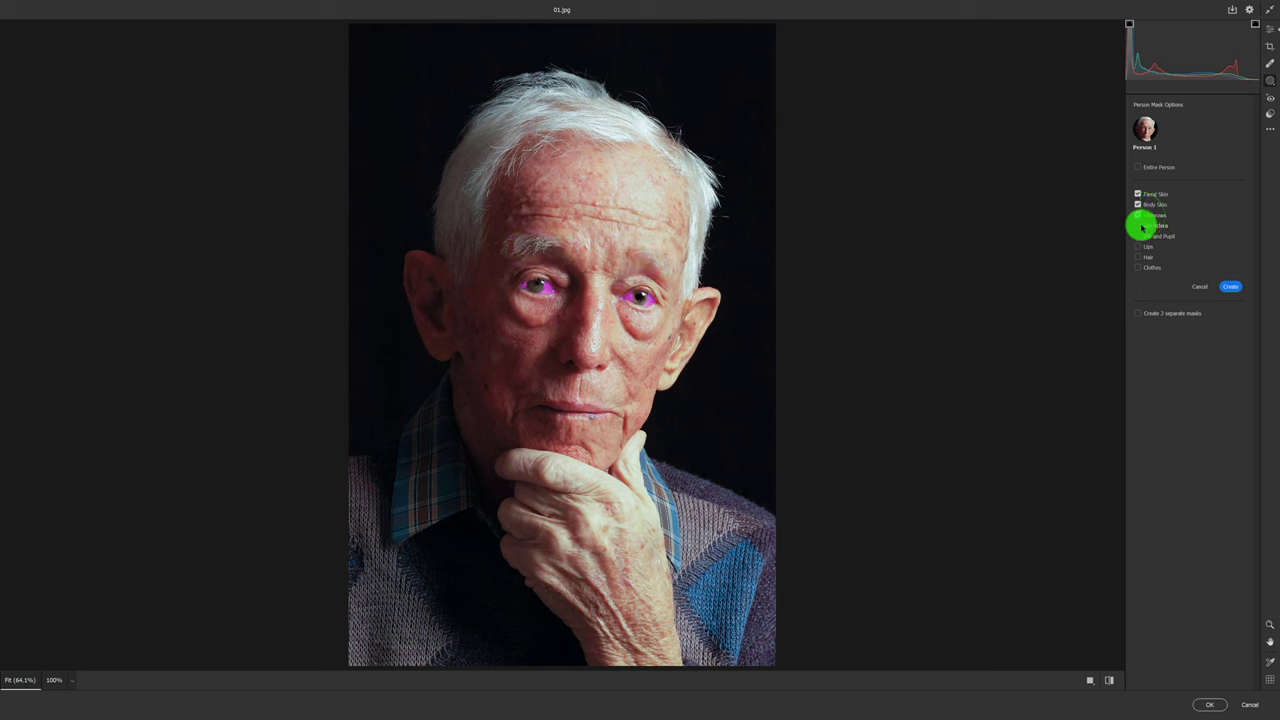
pyautogui.click(1142, 227)
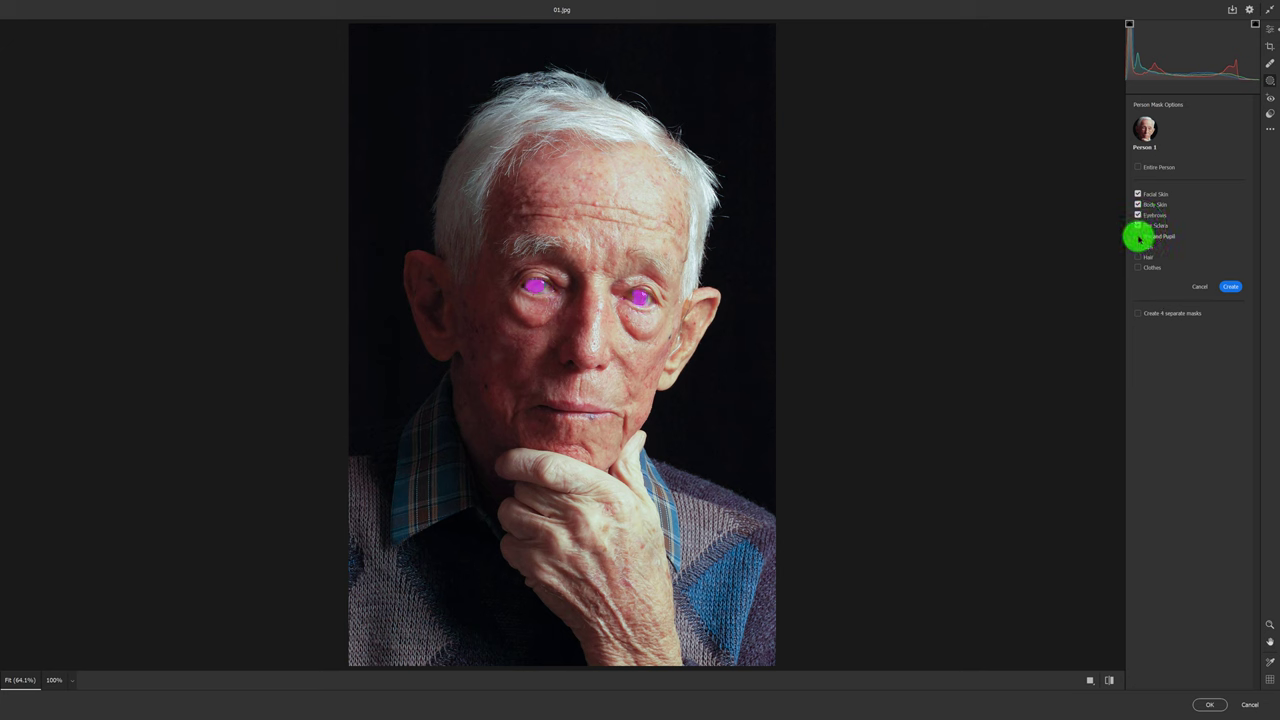
pyautogui.click(1138, 237)
pyautogui.click(1138, 247)
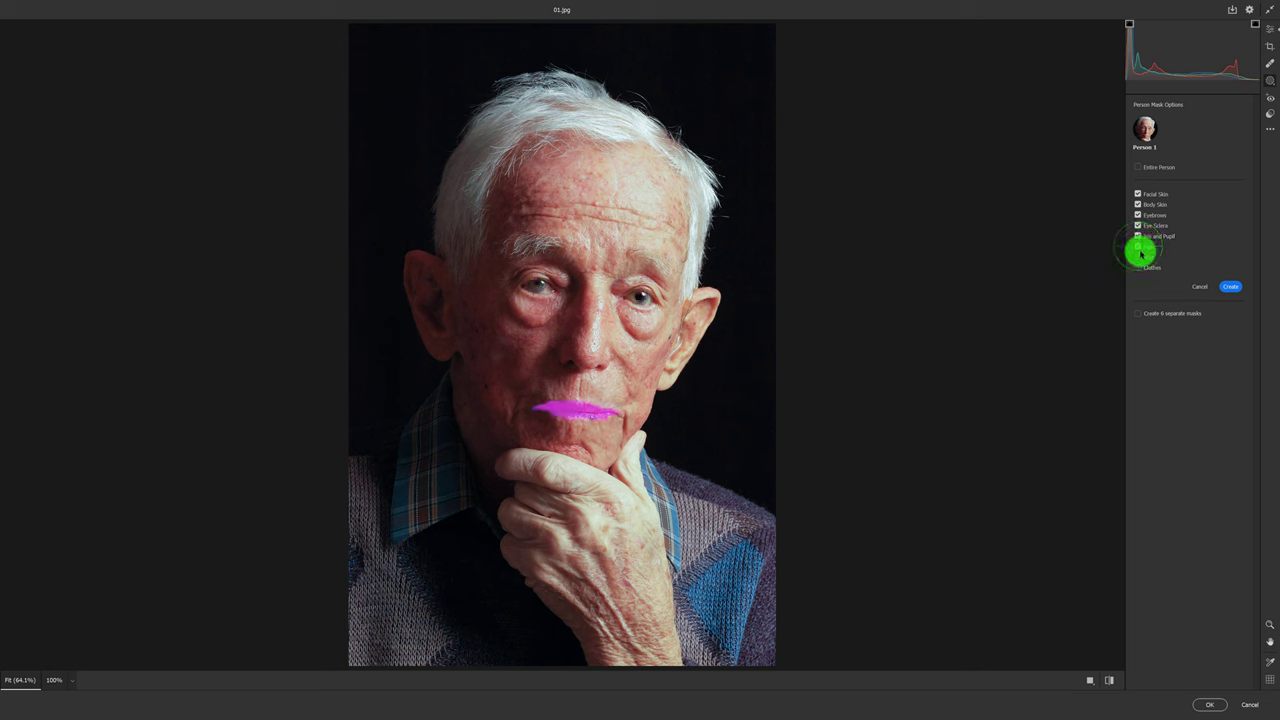
pyautogui.click(1138, 258)
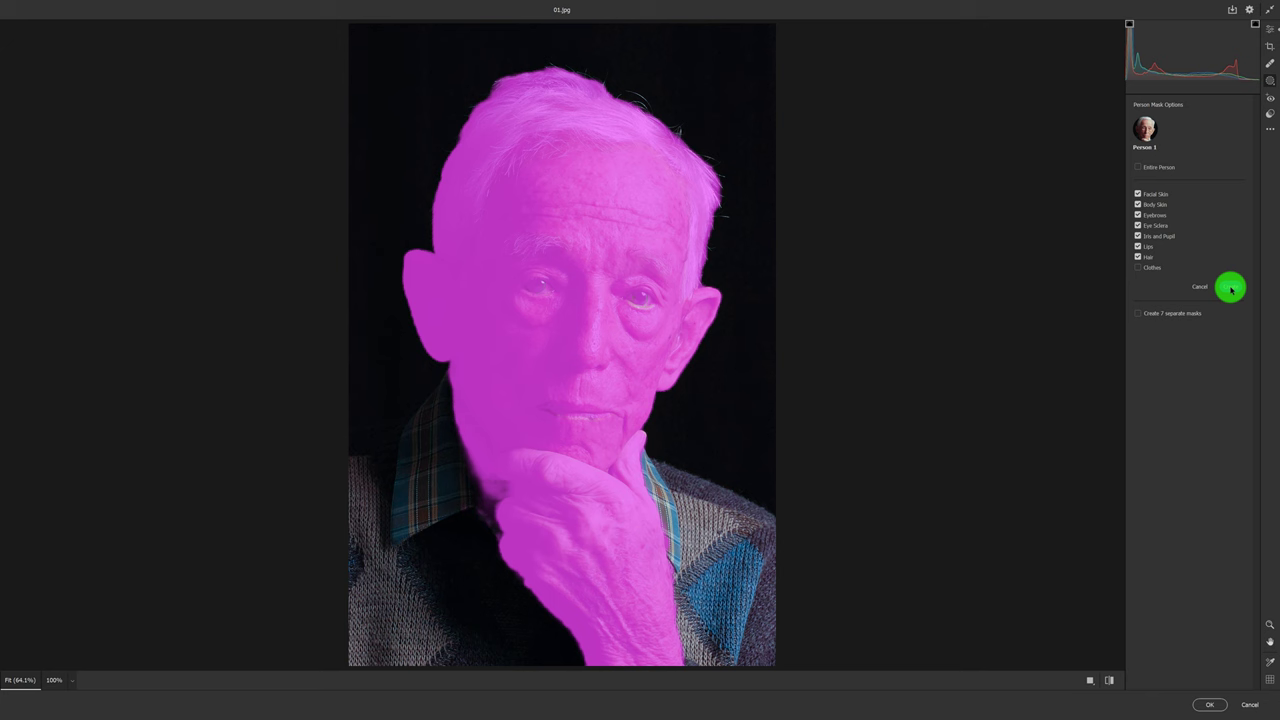
pyautogui.click(1231, 289)
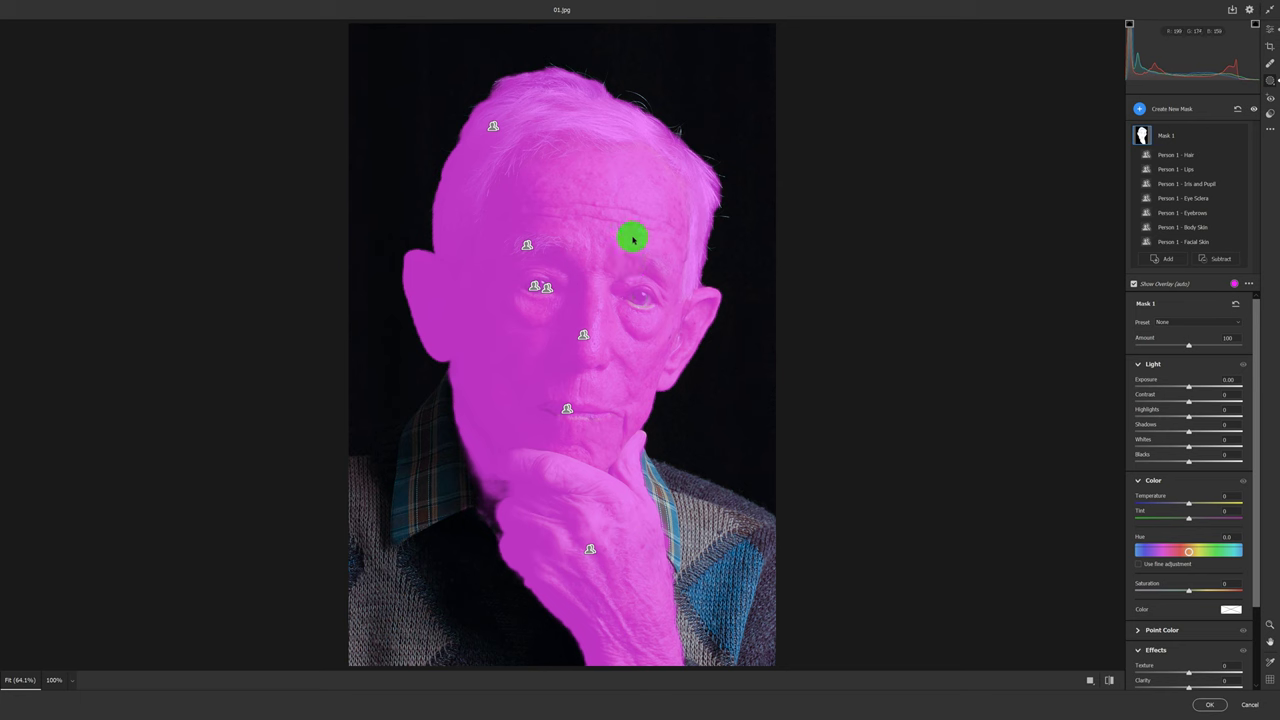
# Try other mask overlay colours, then cancel to keep the overlay magenta
pyautogui.click(1236, 286)
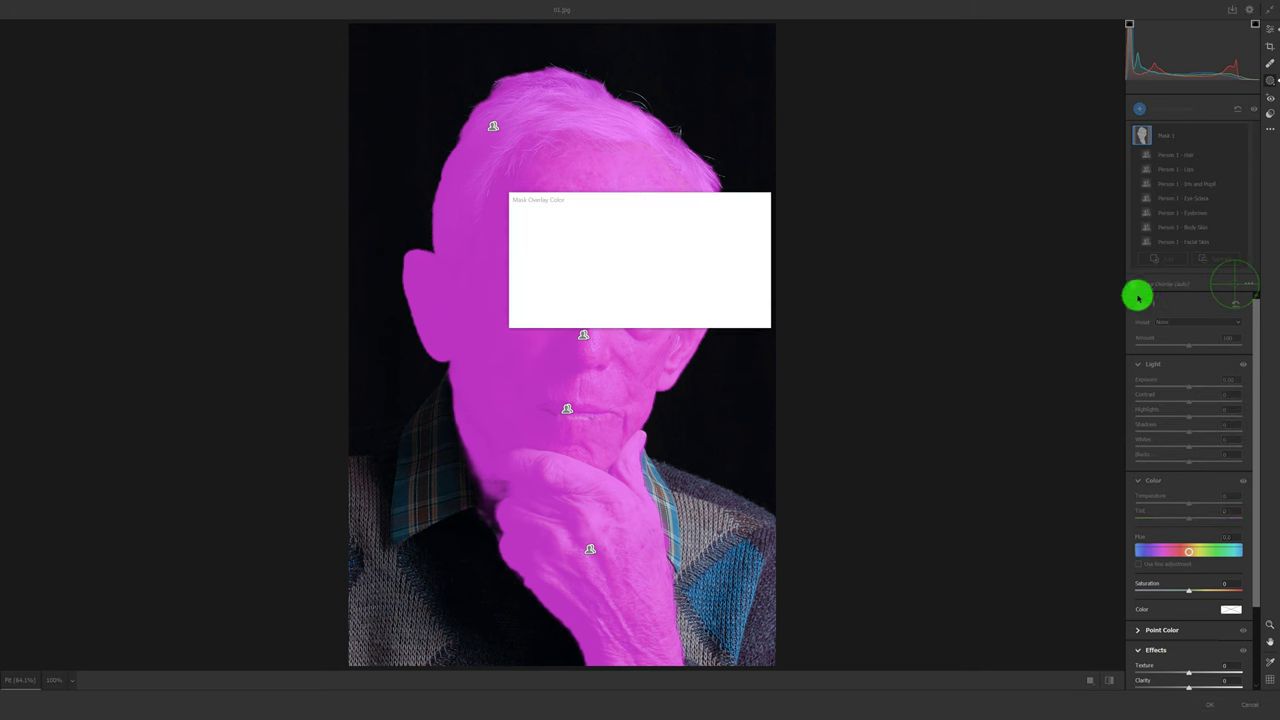
pyautogui.click(614, 248)
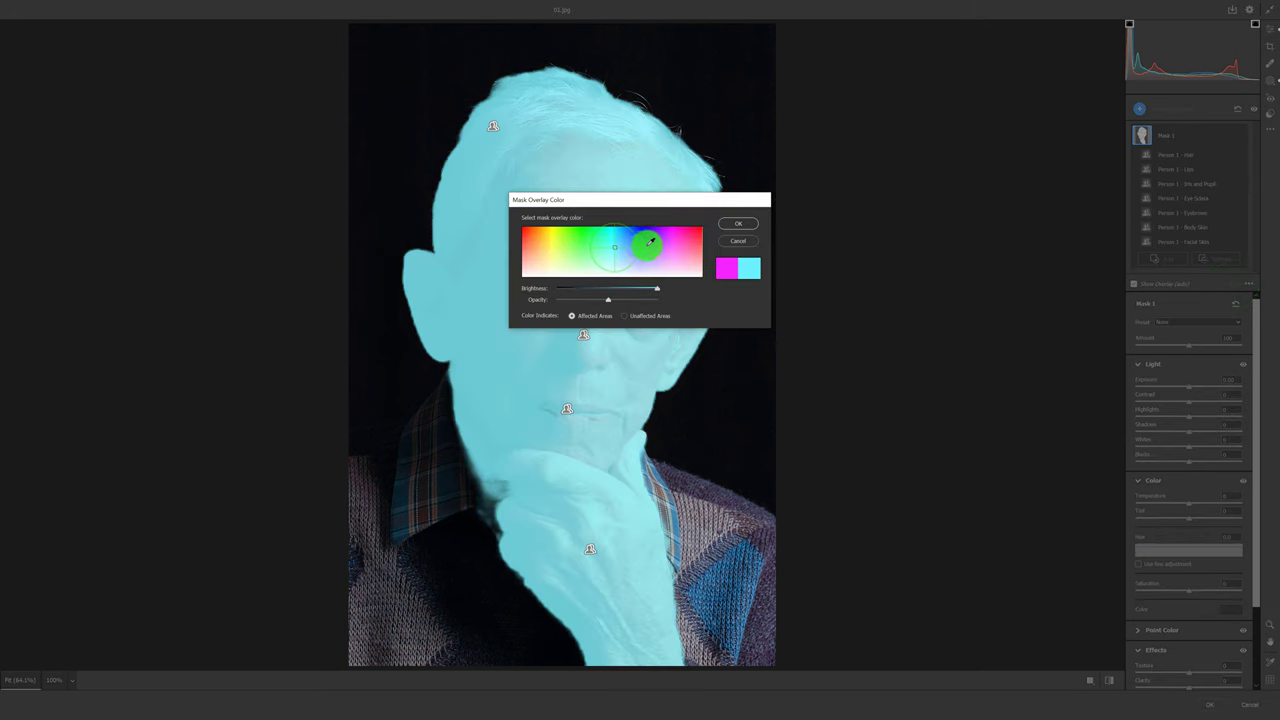
pyautogui.click(674, 233)
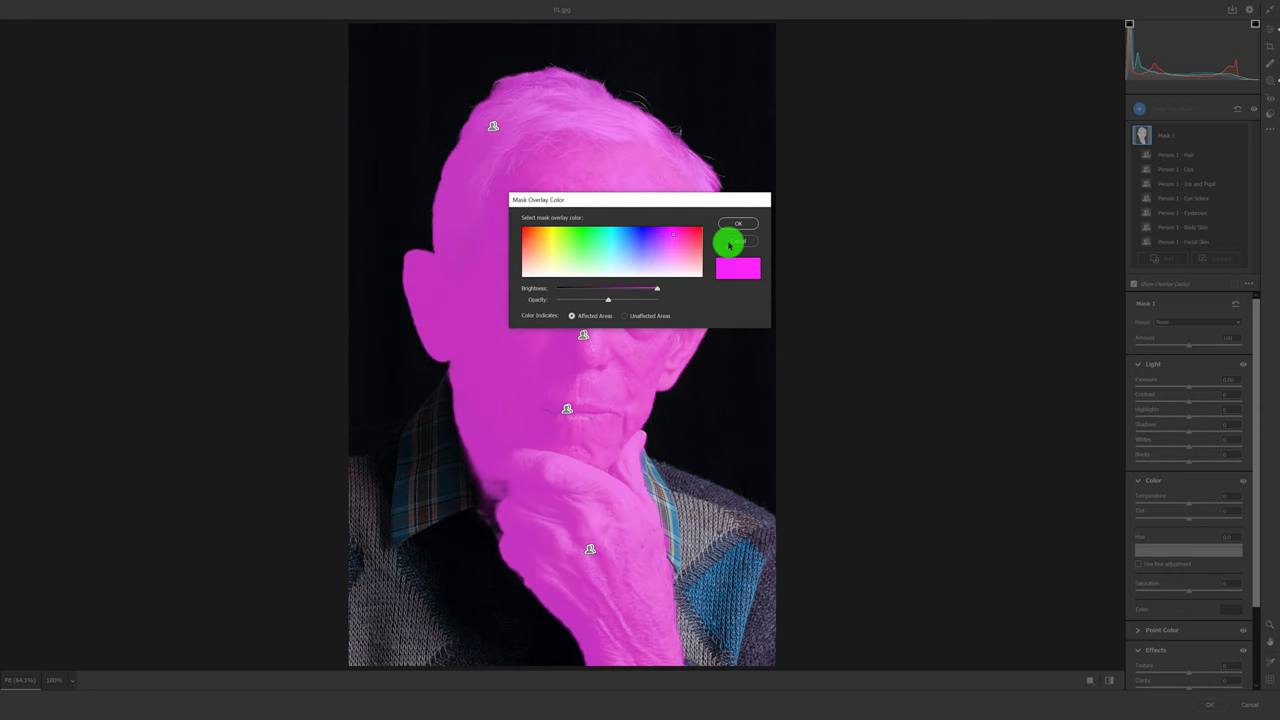
pyautogui.click(737, 242)
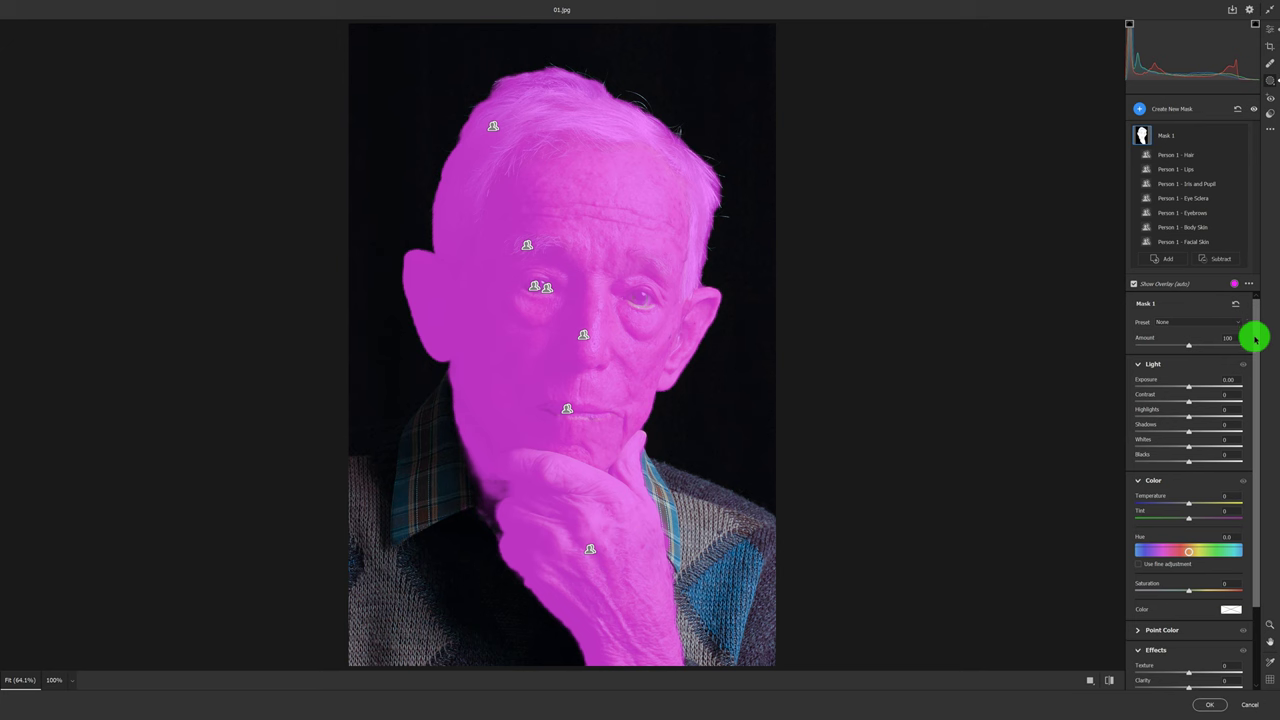
# Set Mask 1 Highlights to -63, Contrast to +22 and Saturation to -41
pyautogui.moveTo(1256, 340); pyautogui.dragTo(1257, 357)
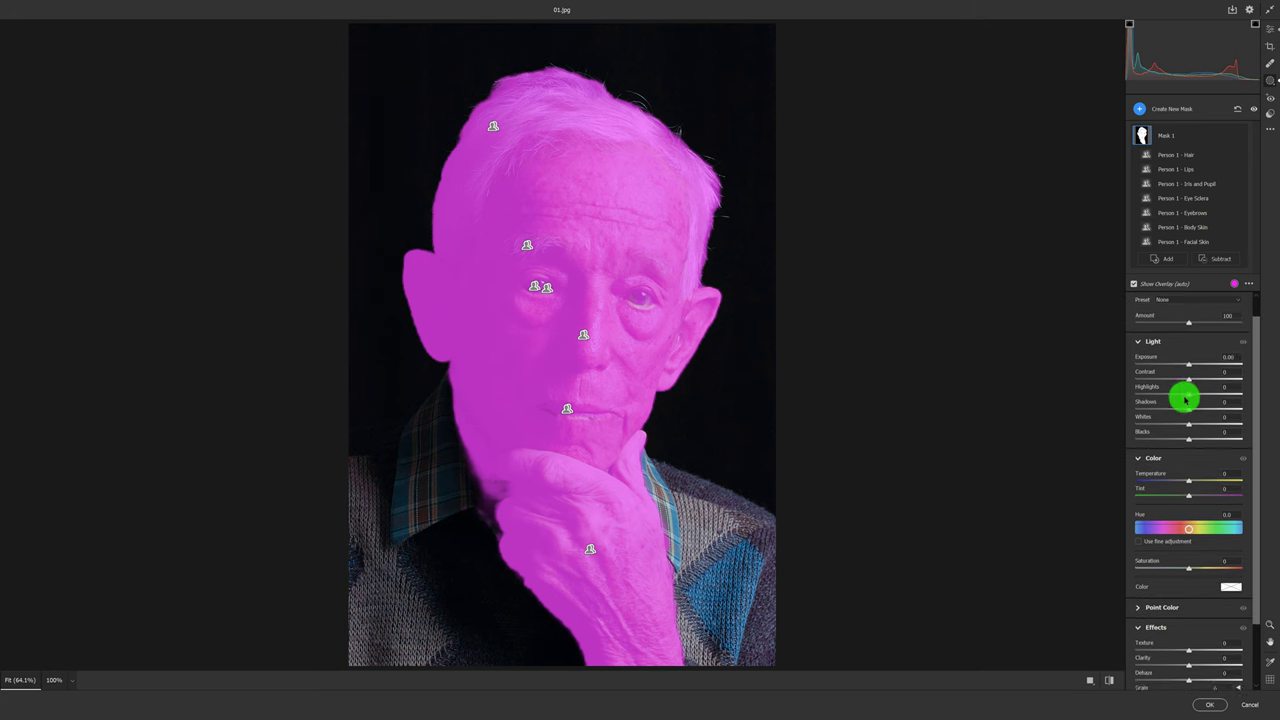
pyautogui.moveTo(1191, 399); pyautogui.dragTo(1156, 400)
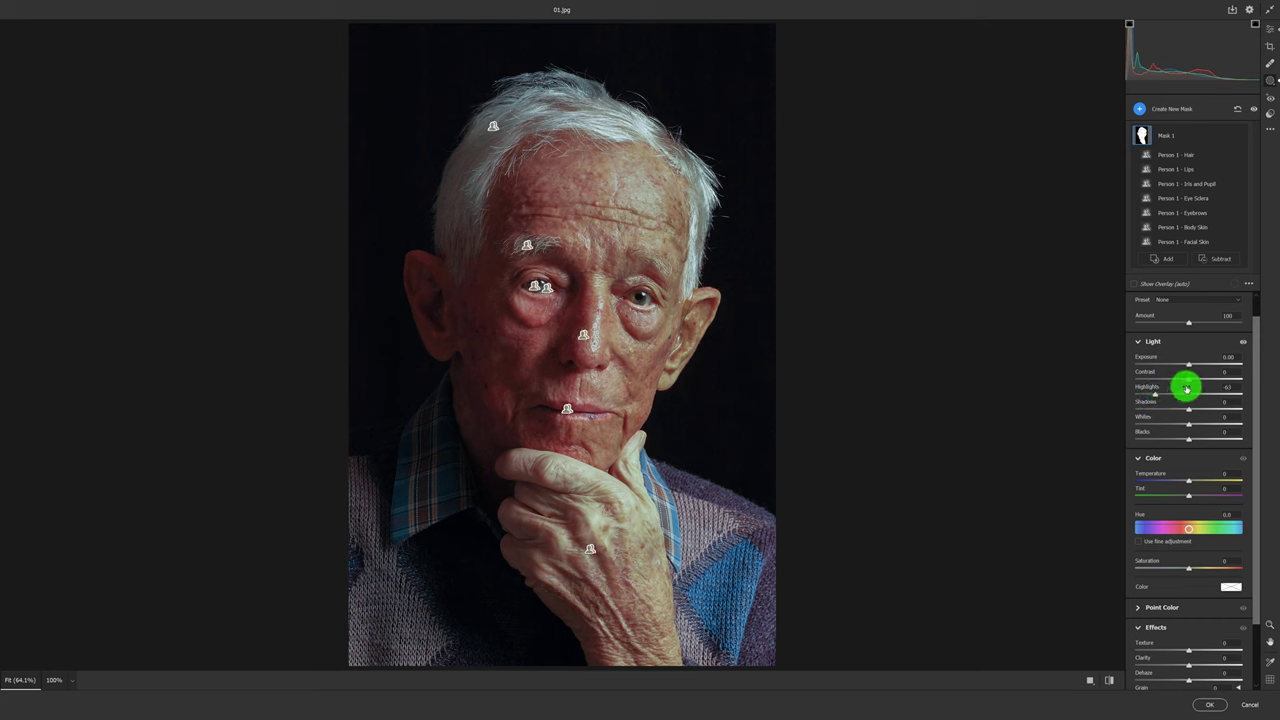
pyautogui.moveTo(1190, 377); pyautogui.dragTo(1204, 382)
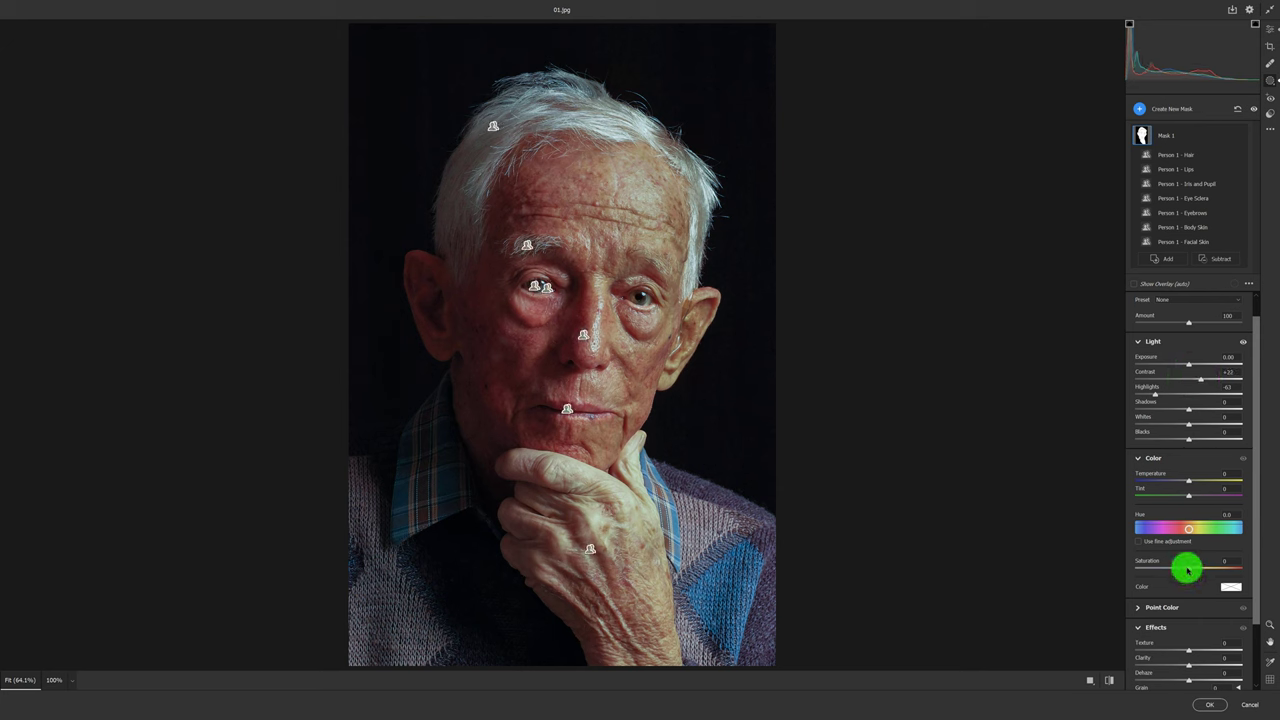
pyautogui.moveTo(1189, 571); pyautogui.dragTo(1165, 569)
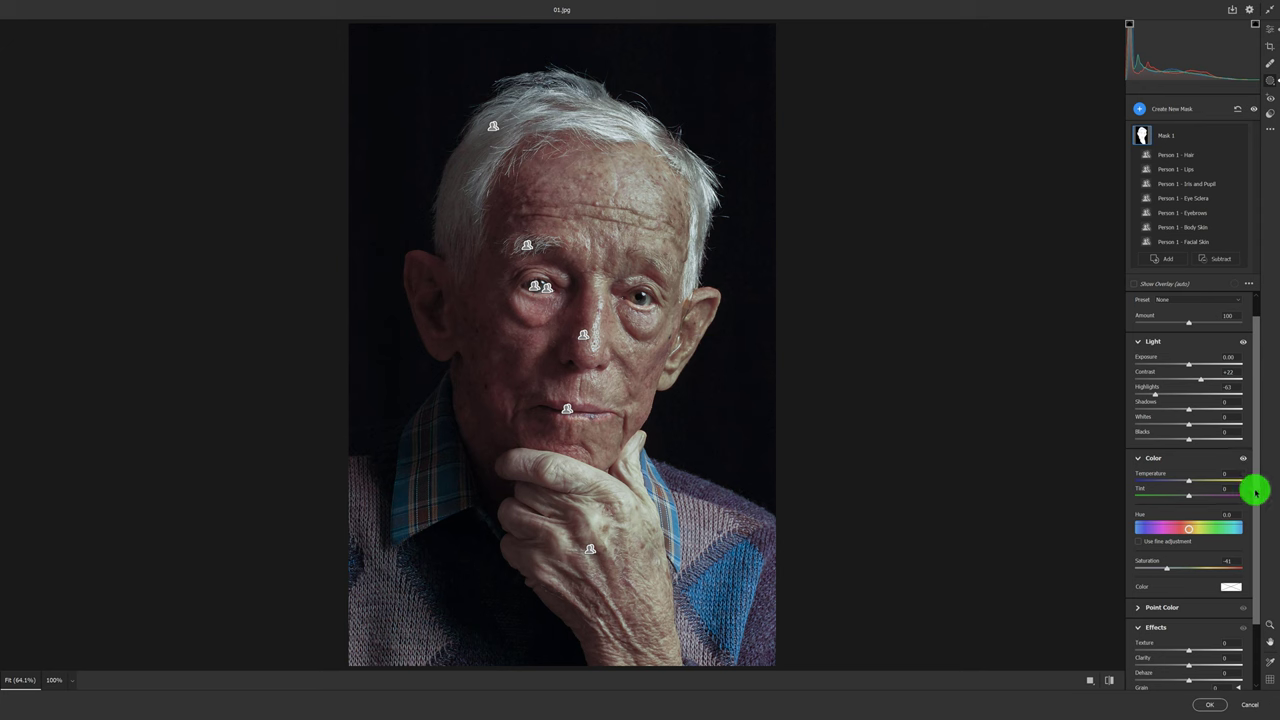
pyautogui.moveTo(1255, 491); pyautogui.dragTo(1261, 554)
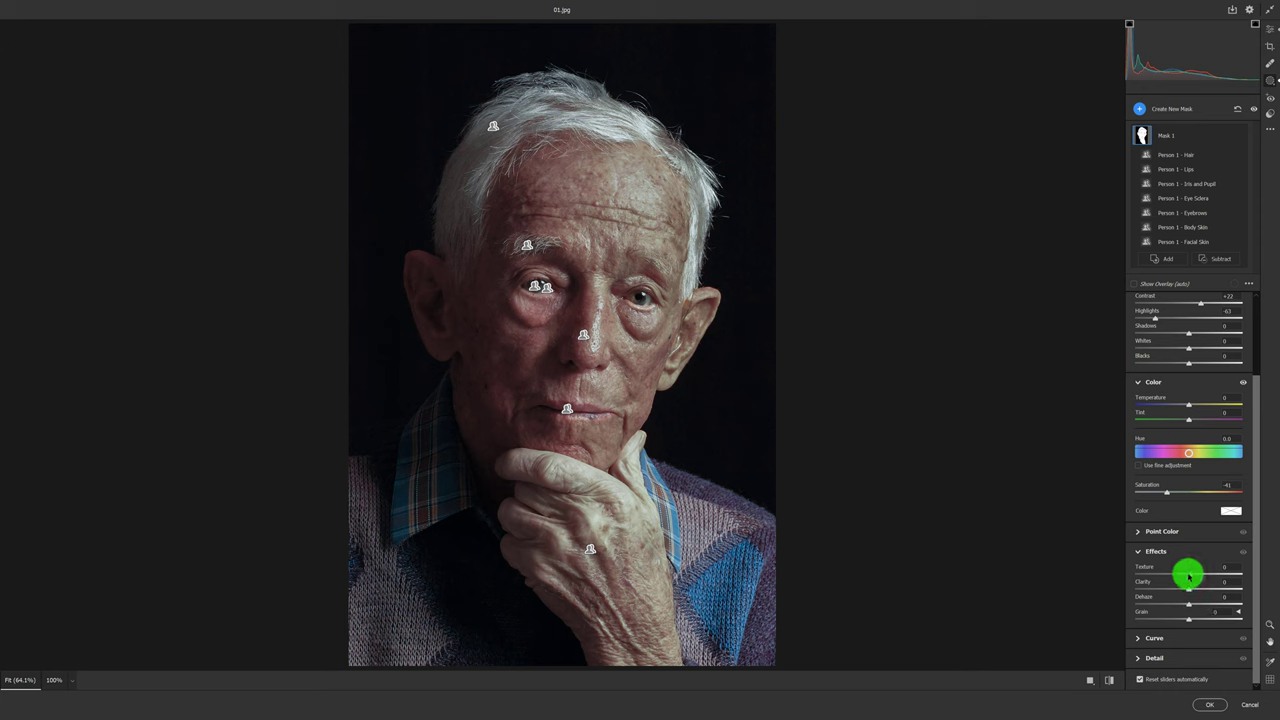
# Give Mask 1 Texture +71, Clarity +43, Dehaze +17 and Saturation -50, toggling Effects to compare
pyautogui.moveTo(1188, 574)
pyautogui.mouseDown()
pyautogui.moveTo(1250, 578)
pyautogui.moveTo(1106, 573)
pyautogui.moveTo(1241, 582)
pyautogui.moveTo(1226, 583)
pyautogui.mouseUp()
pyautogui.moveTo(1202, 598)
pyautogui.mouseDown()
pyautogui.moveTo(1189, 594)
pyautogui.moveTo(1212, 591)
pyautogui.mouseUp()
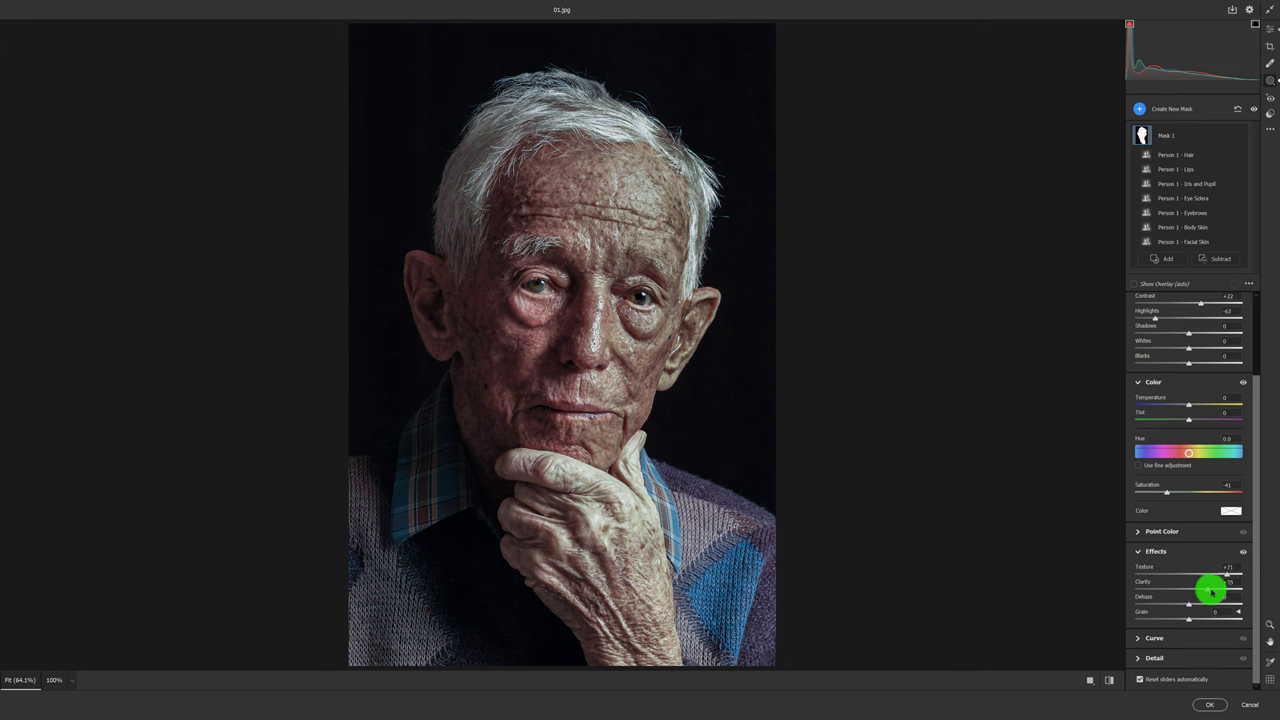
pyautogui.moveTo(1208, 592); pyautogui.dragTo(1199, 609)
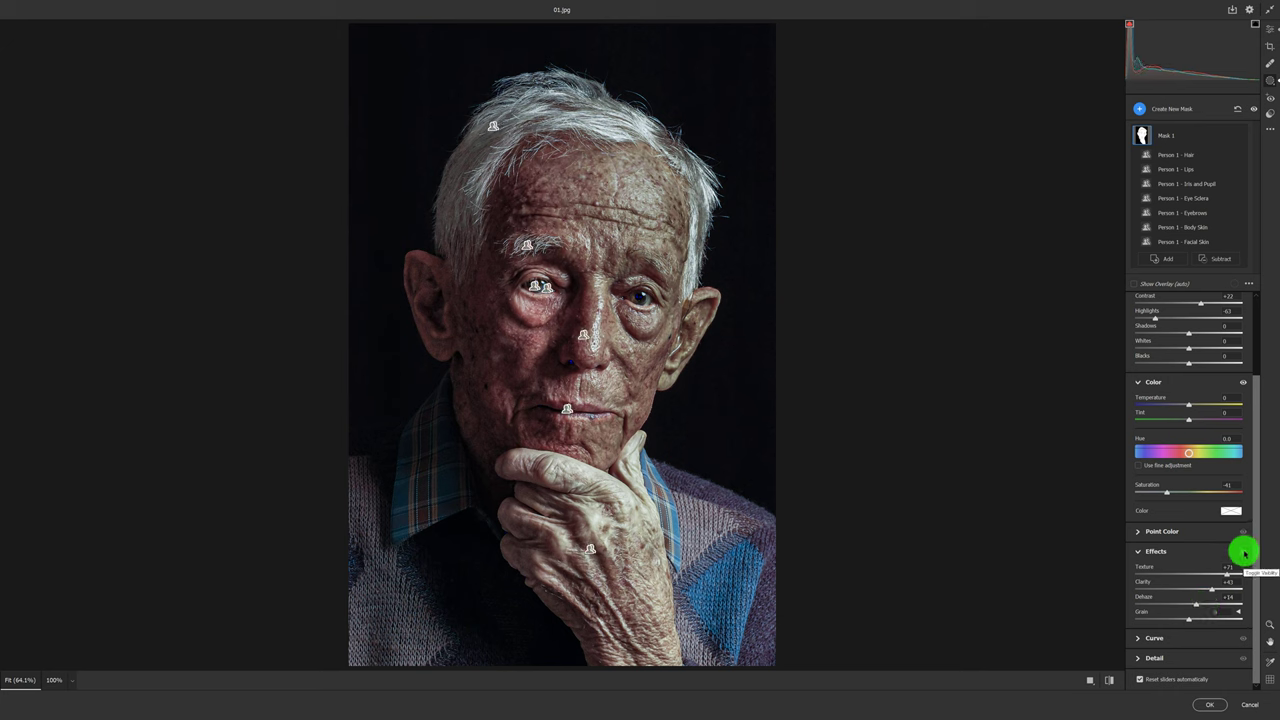
pyautogui.click(1244, 552)
pyautogui.click(1244, 552)
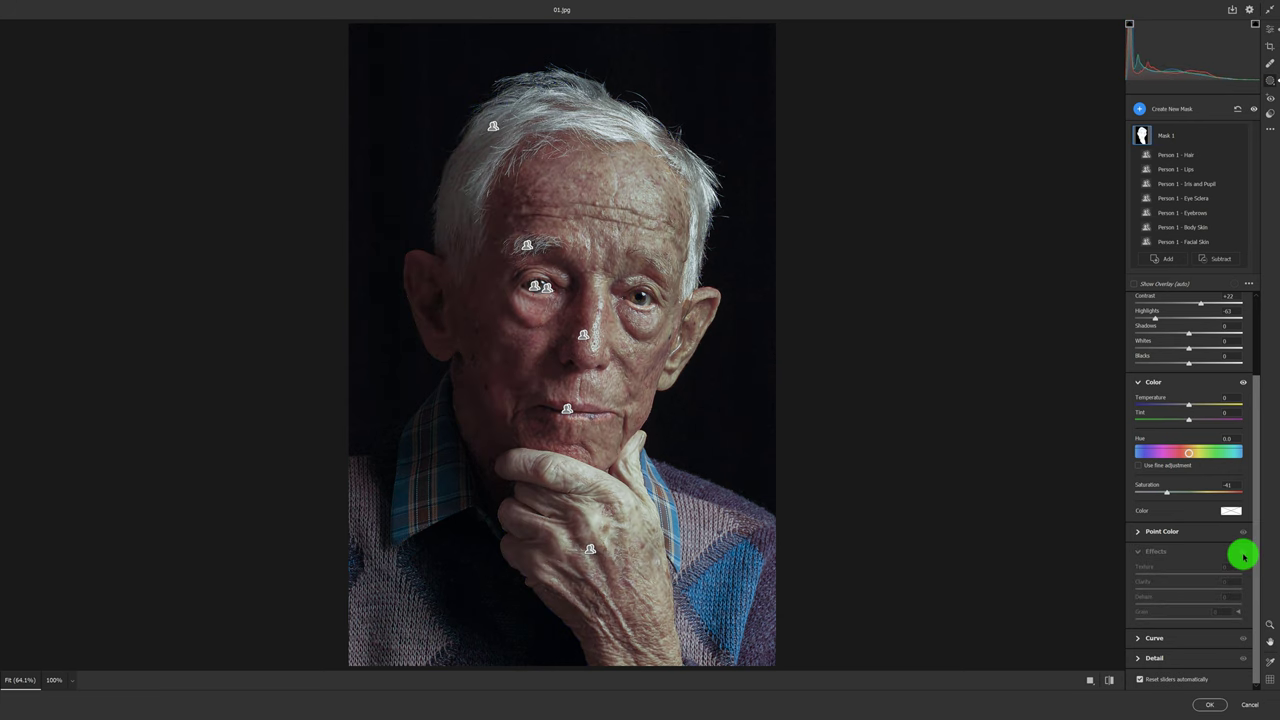
pyautogui.click(1244, 553)
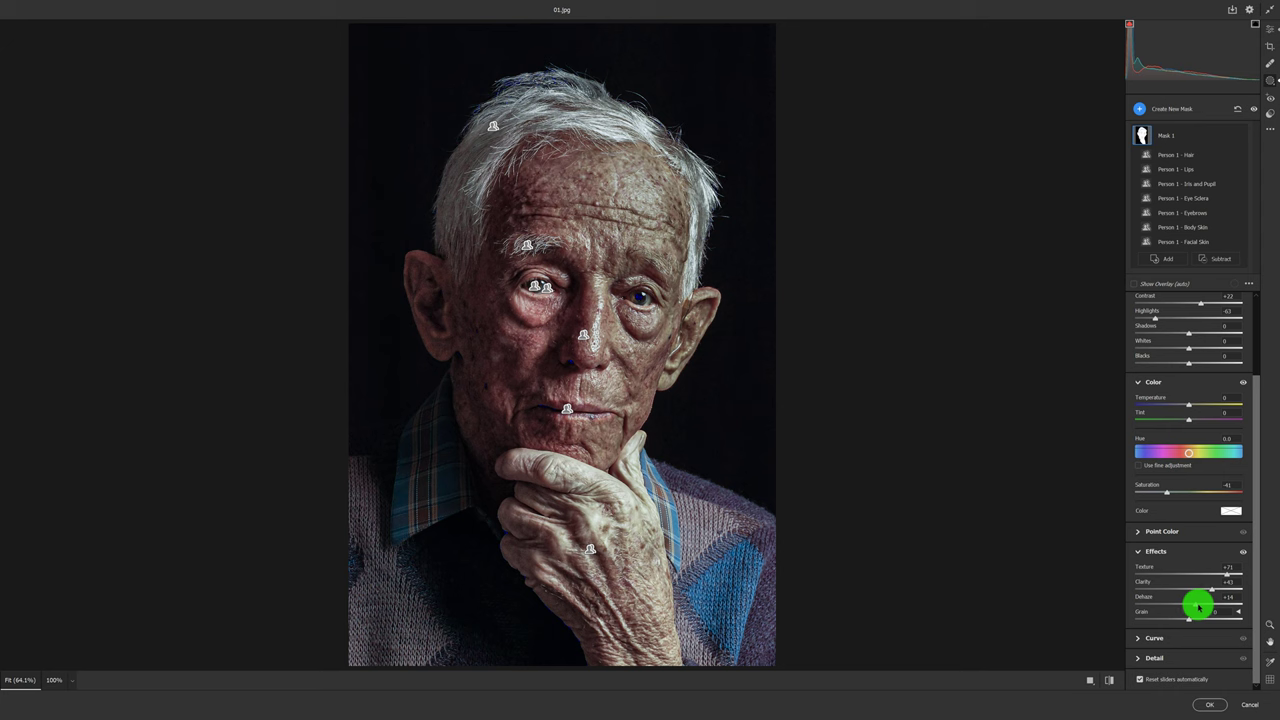
pyautogui.moveTo(1198, 606); pyautogui.dragTo(1200, 606)
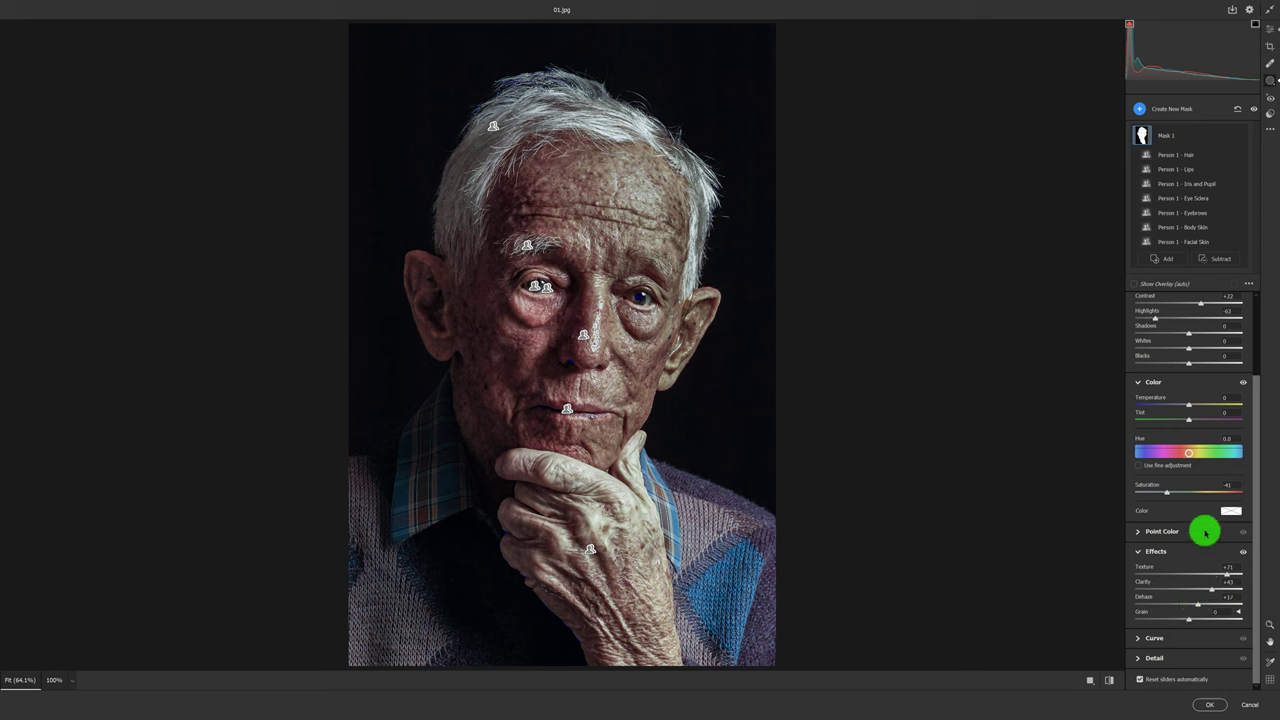
pyautogui.moveTo(1168, 496); pyautogui.dragTo(1164, 496)
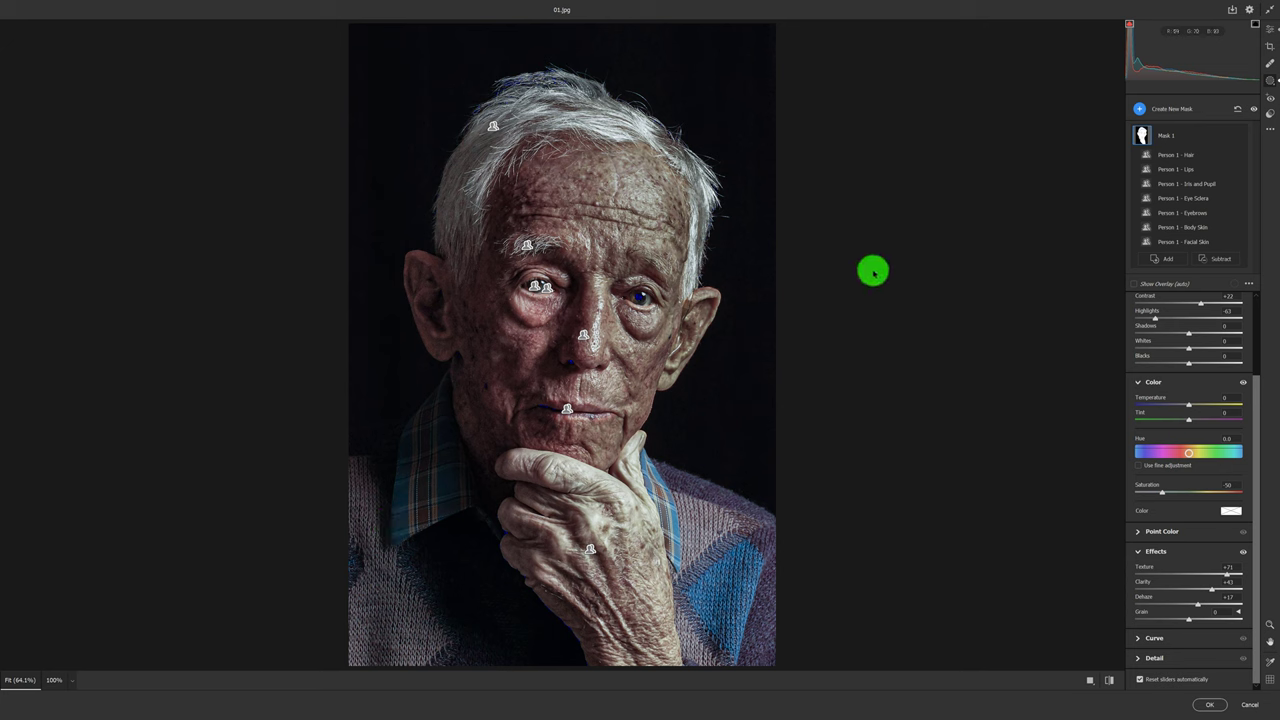
pyautogui.moveTo(1185, 135)
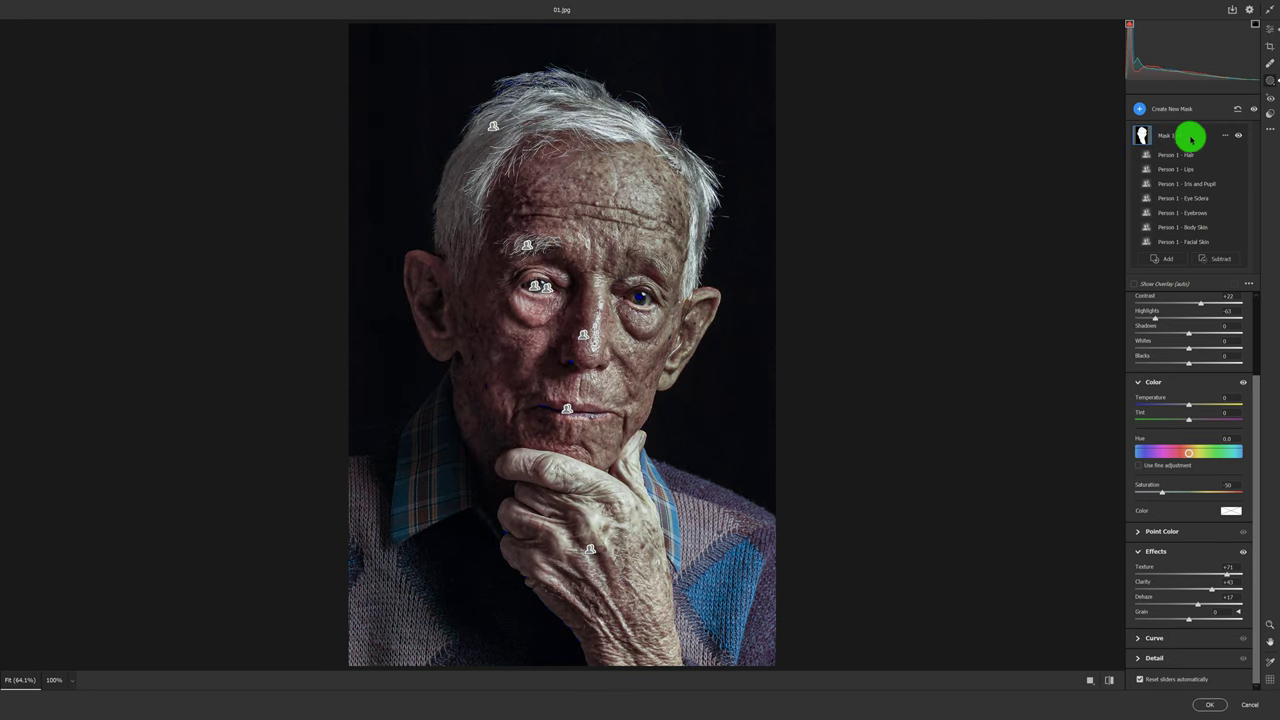
# Duplicate Mask 1 as an inverted mask covering the background and clothes
pyautogui.click(1227, 137)
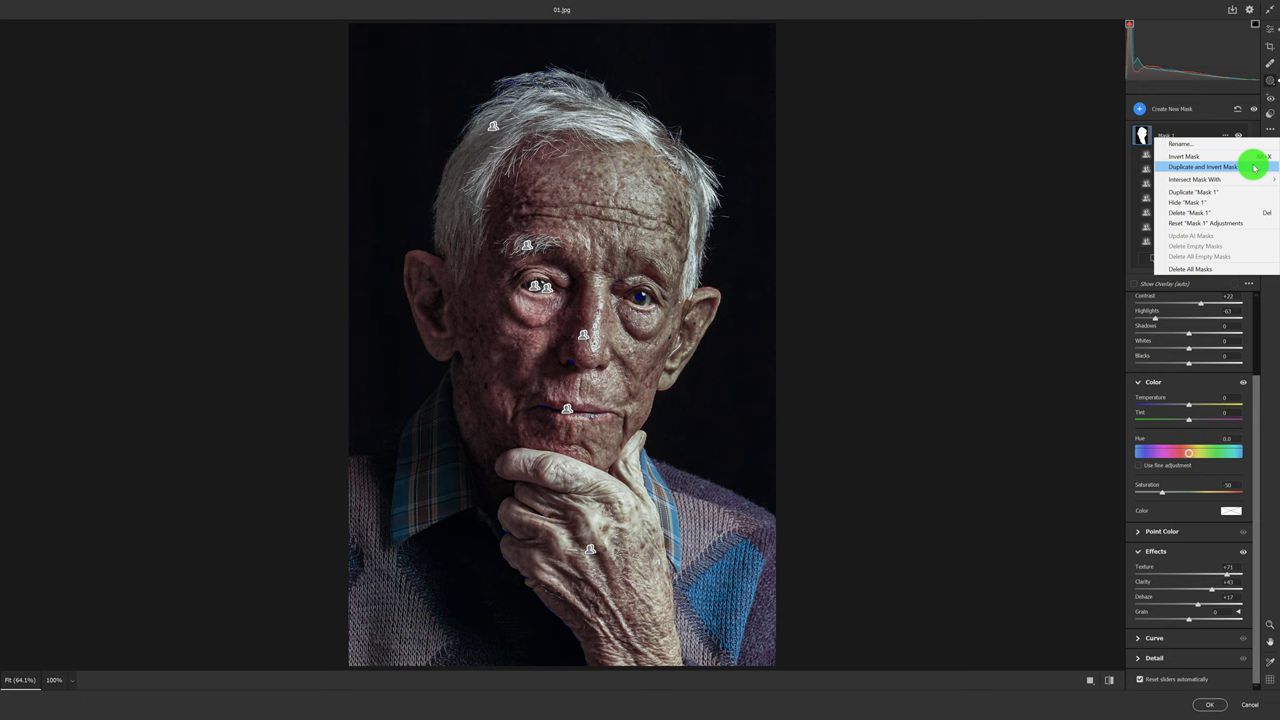
pyautogui.click(1254, 167)
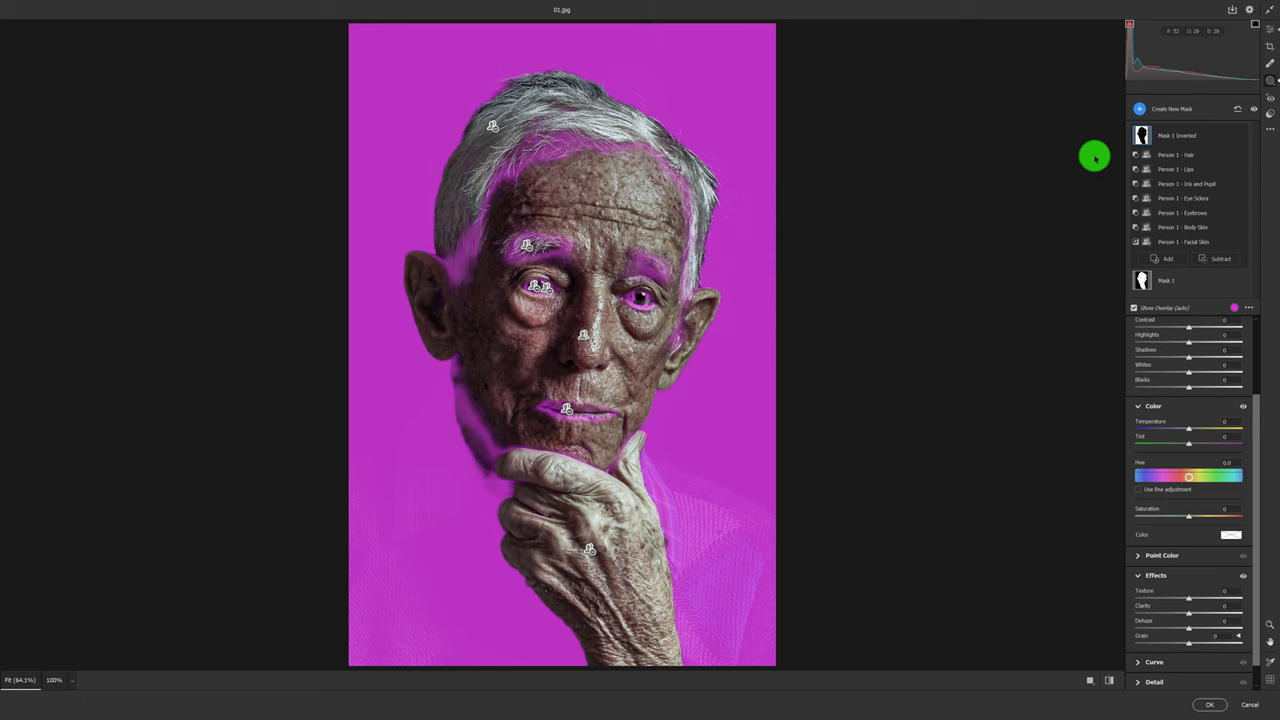
pyautogui.moveTo(1183, 242)
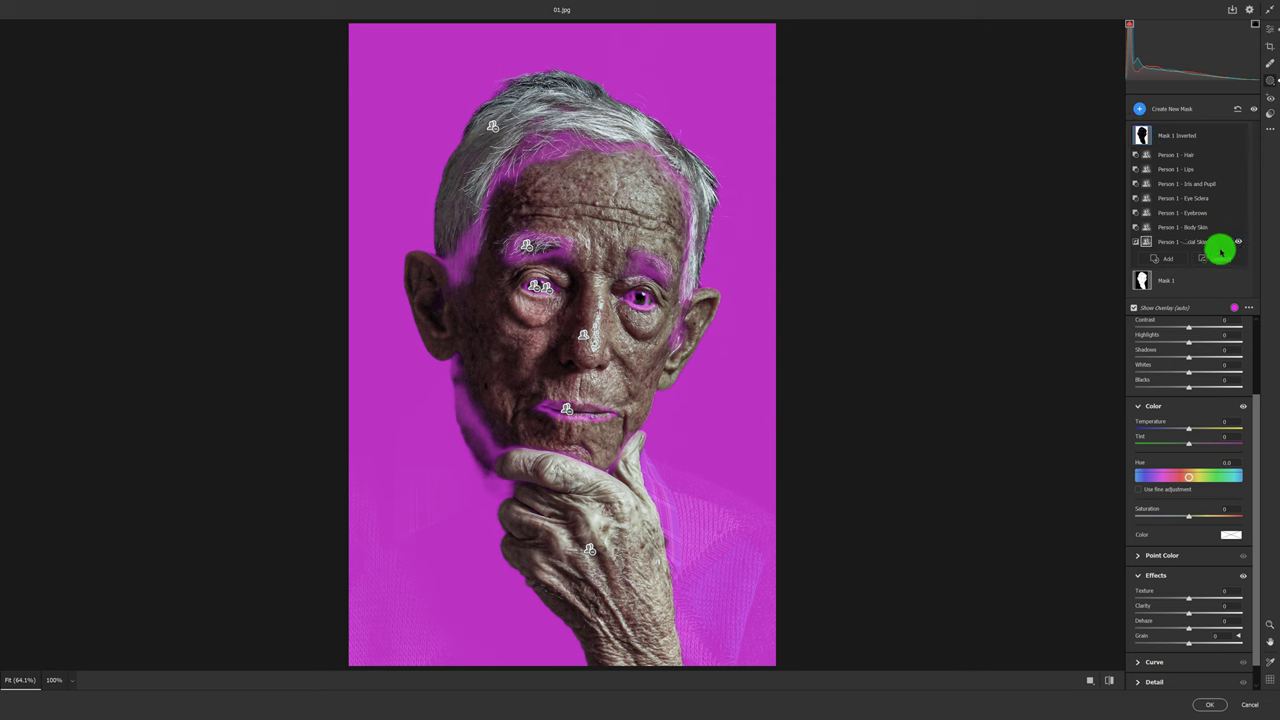
# Subtract a brush area from Mask 1 Inverted covering the forehead, both eyebrows and both eyes
pyautogui.click(1222, 261)
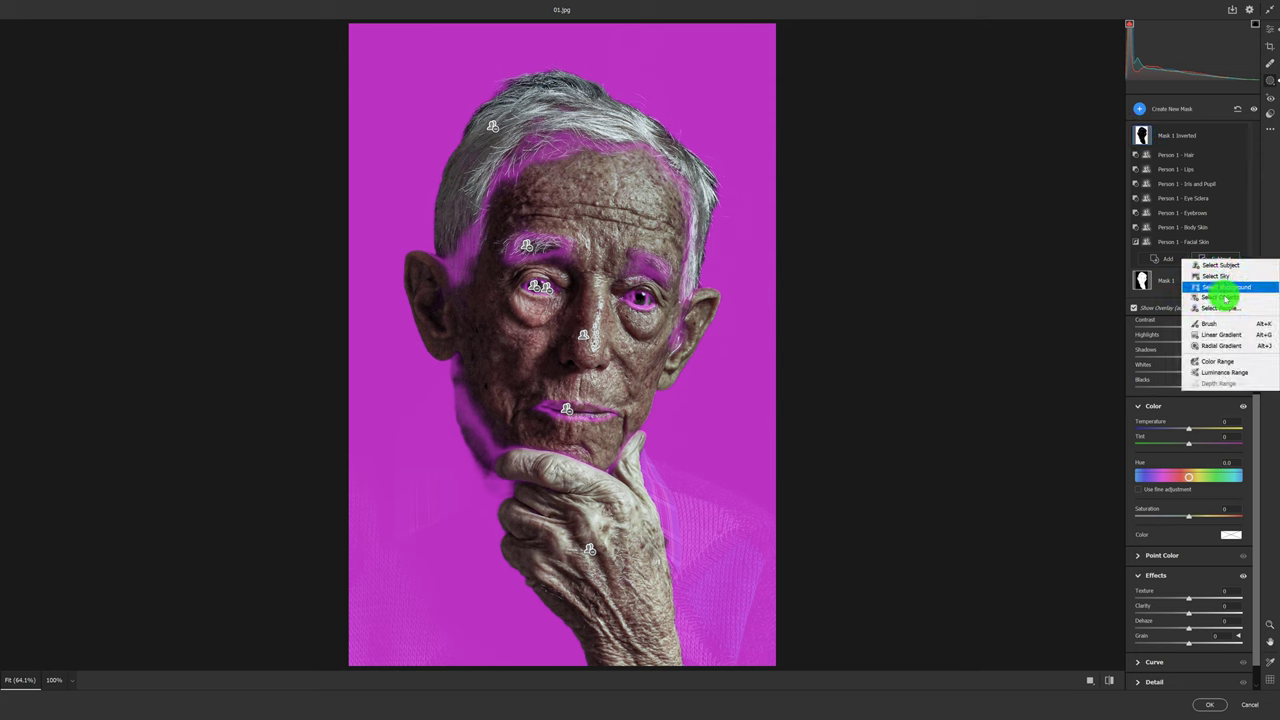
pyautogui.click(1225, 327)
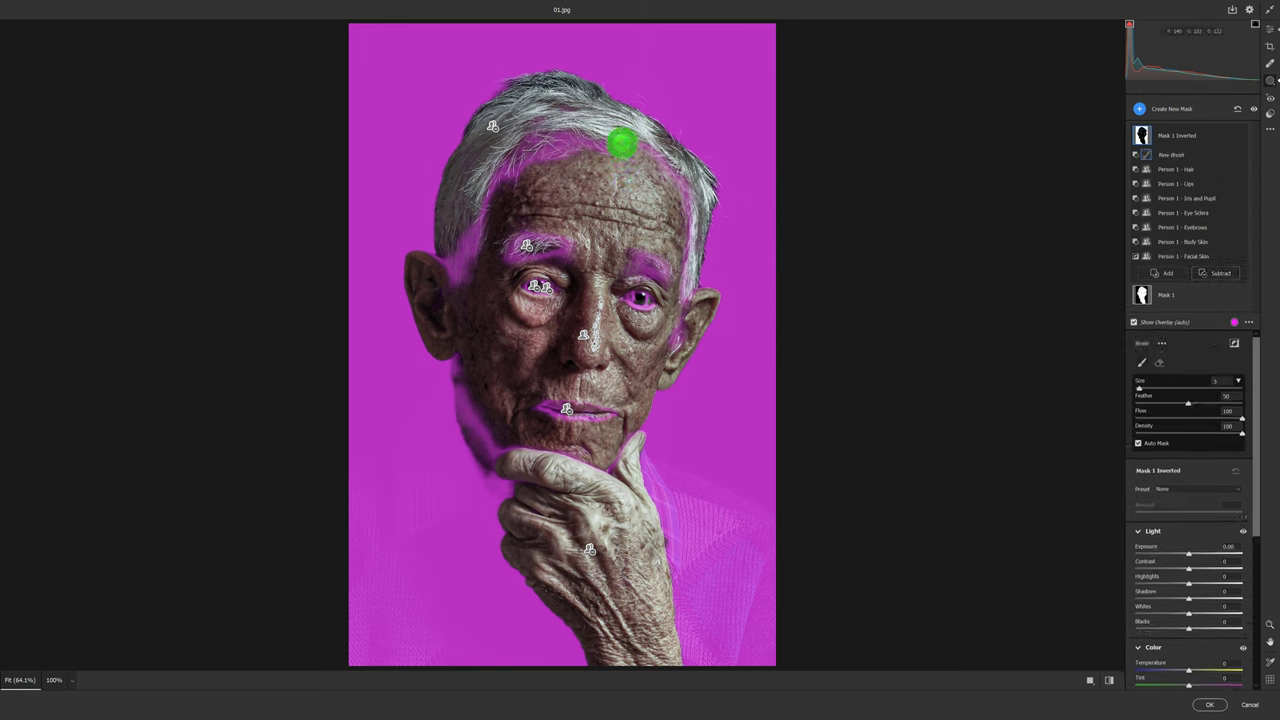
pyautogui.moveTo(572, 148)
pyautogui.mouseDown()
pyautogui.moveTo(514, 160)
pyautogui.moveTo(506, 143)
pyautogui.moveTo(569, 131)
pyautogui.moveTo(651, 149)
pyautogui.moveTo(674, 177)
pyautogui.moveTo(684, 261)
pyautogui.moveTo(663, 286)
pyautogui.moveTo(614, 266)
pyautogui.moveTo(663, 289)
pyautogui.moveTo(641, 297)
pyautogui.mouseUp()
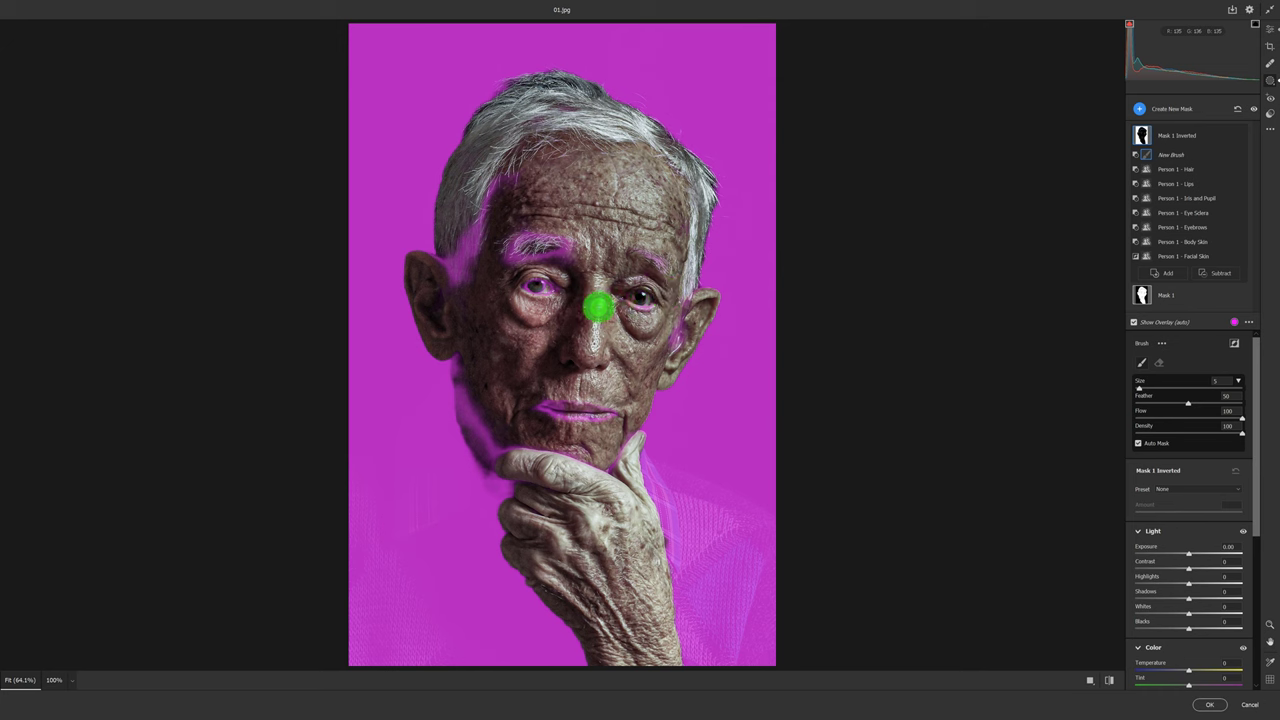
pyautogui.moveTo(558, 253)
pyautogui.mouseDown()
pyautogui.moveTo(529, 243)
pyautogui.moveTo(543, 214)
pyautogui.moveTo(501, 170)
pyautogui.moveTo(486, 214)
pyautogui.mouseUp()
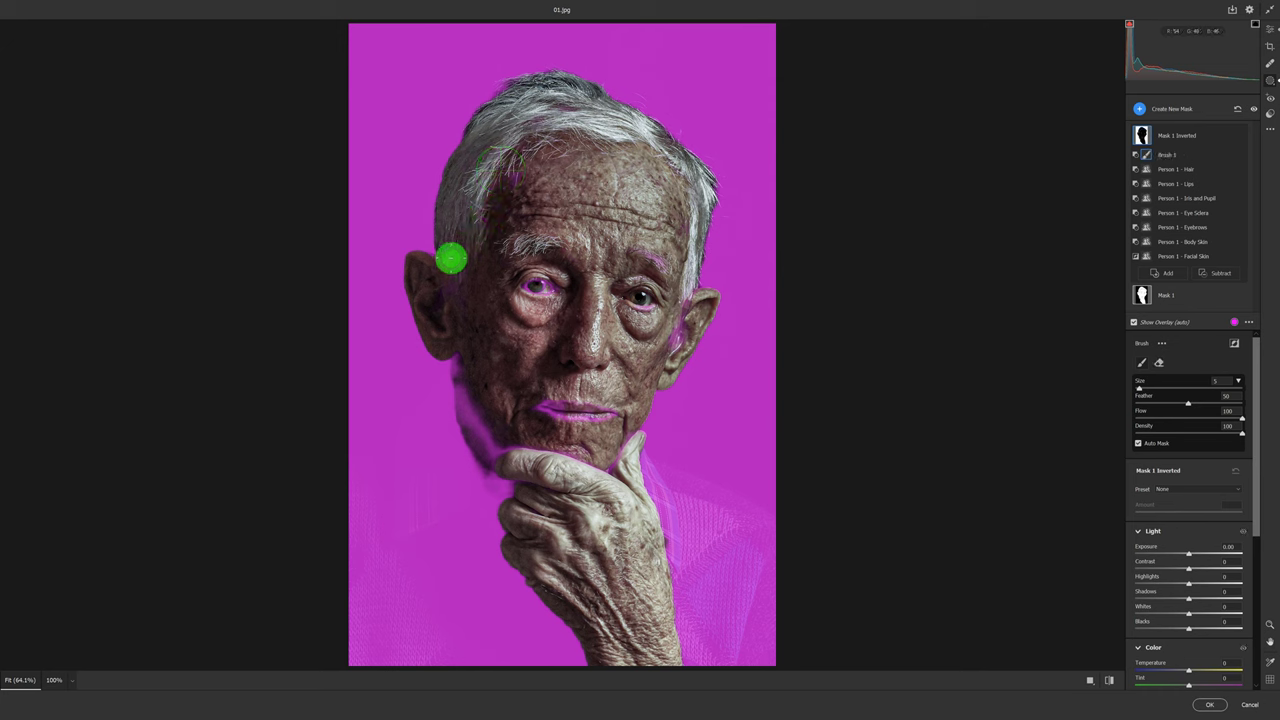
pyautogui.moveTo(523, 280); pyautogui.dragTo(535, 298)
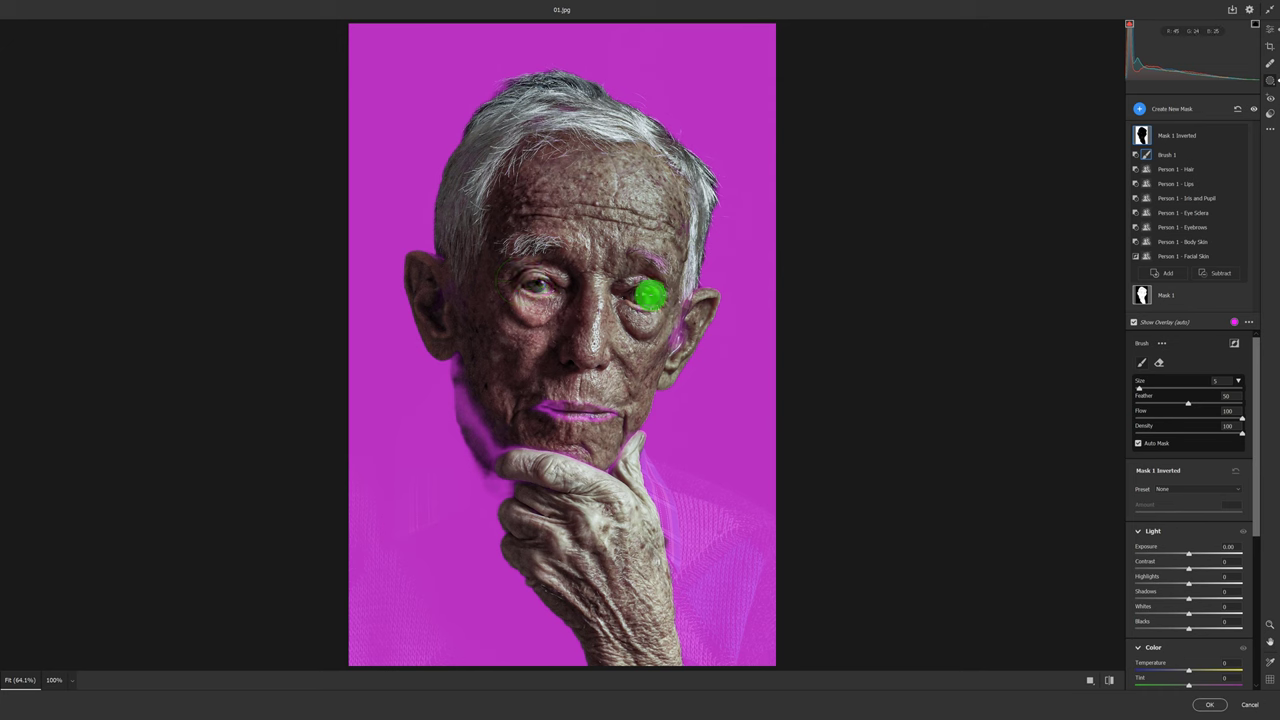
pyautogui.moveTo(651, 289)
pyautogui.mouseDown()
pyautogui.moveTo(640, 303)
pyautogui.moveTo(660, 299)
pyautogui.moveTo(666, 263)
pyautogui.moveTo(634, 257)
pyautogui.moveTo(671, 289)
pyautogui.moveTo(684, 336)
pyautogui.moveTo(660, 360)
pyautogui.moveTo(686, 323)
pyautogui.moveTo(603, 420)
pyautogui.moveTo(511, 400)
pyautogui.moveTo(571, 406)
pyautogui.mouseUp()
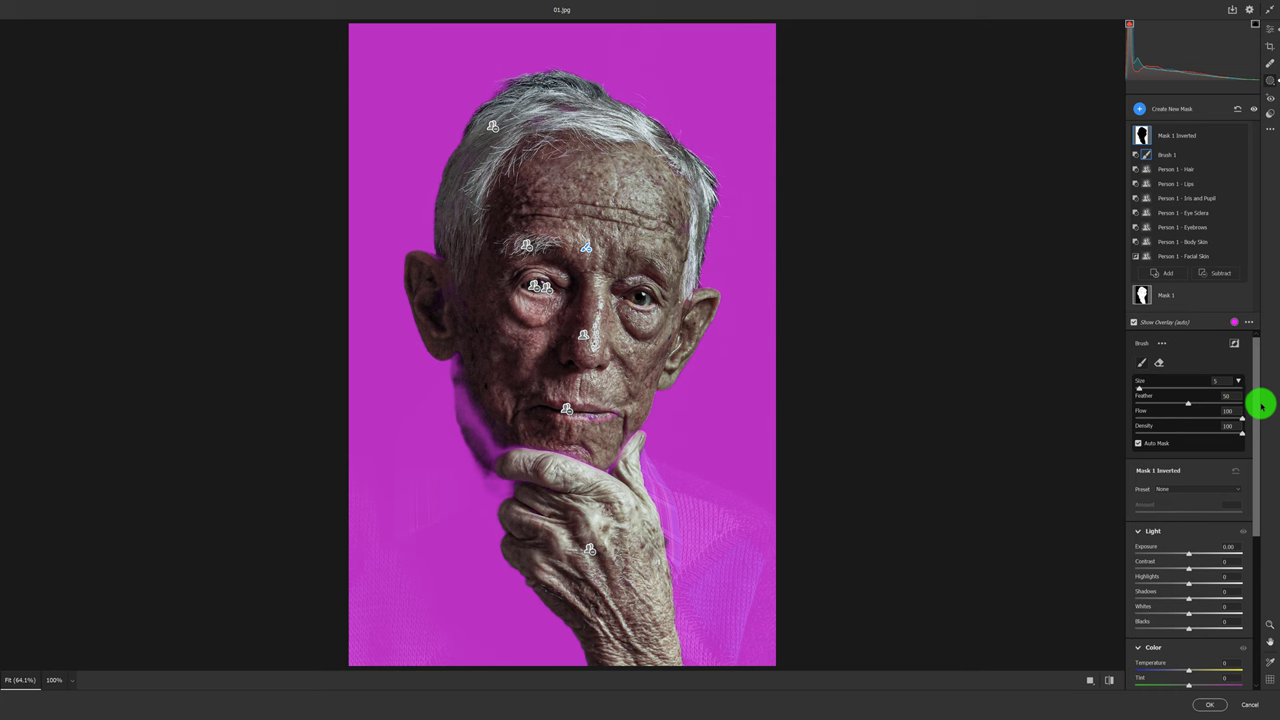
# Darken the area outside the face with negative Exposure, set Saturation to -52, and apply Camera Raw
pyautogui.moveTo(1254, 407); pyautogui.dragTo(1254, 477)
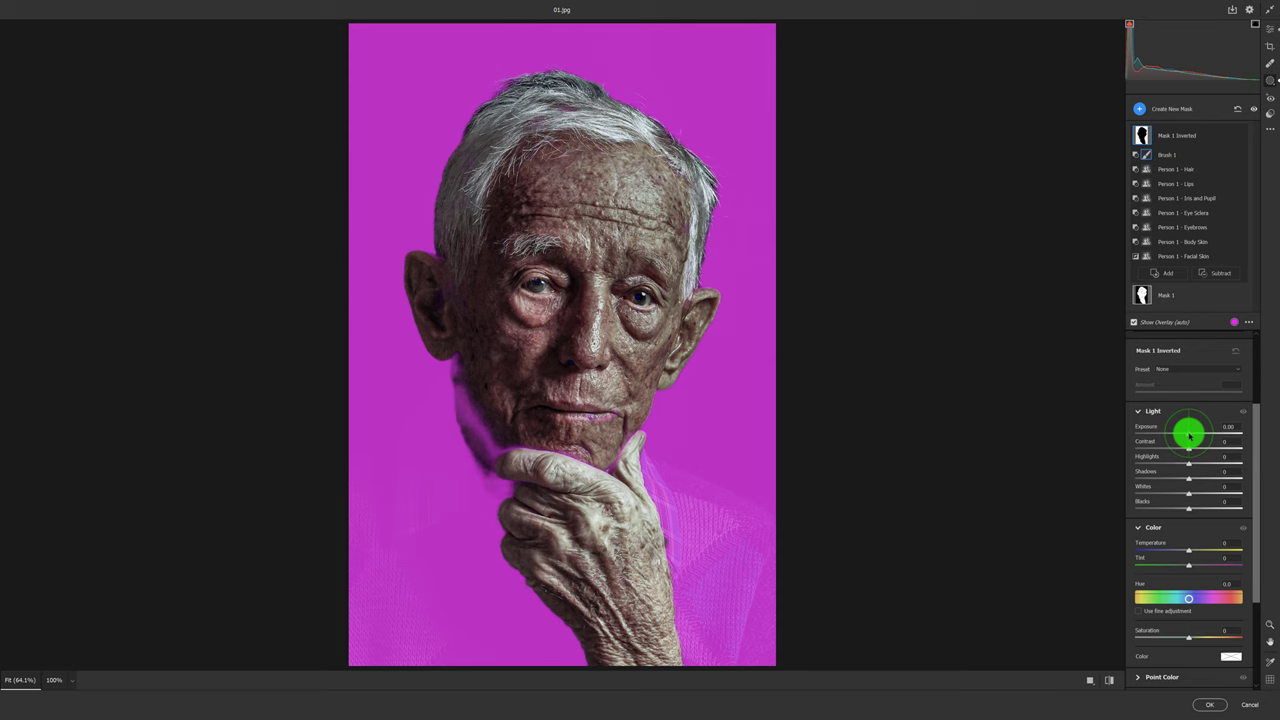
pyautogui.moveTo(1189, 436)
pyautogui.mouseDown()
pyautogui.moveTo(1161, 436)
pyautogui.moveTo(1234, 432)
pyautogui.moveTo(1164, 437)
pyautogui.mouseUp()
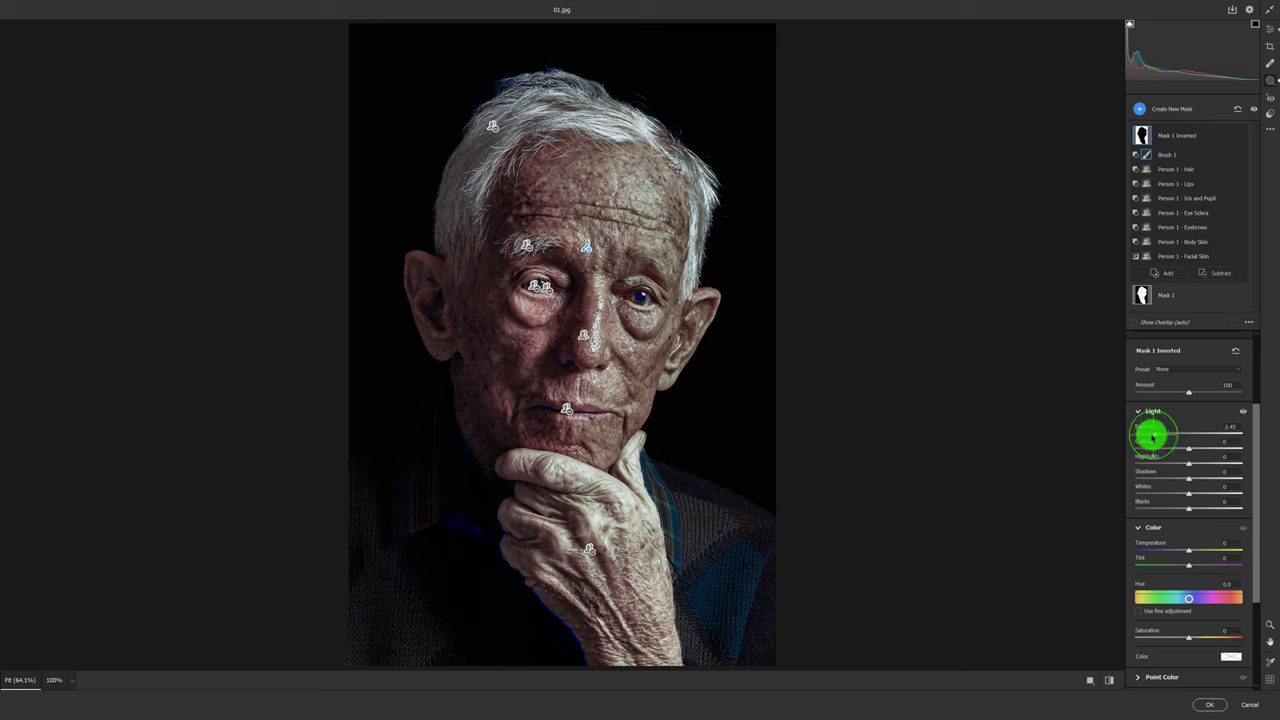
pyautogui.moveTo(1154, 436); pyautogui.dragTo(1147, 436)
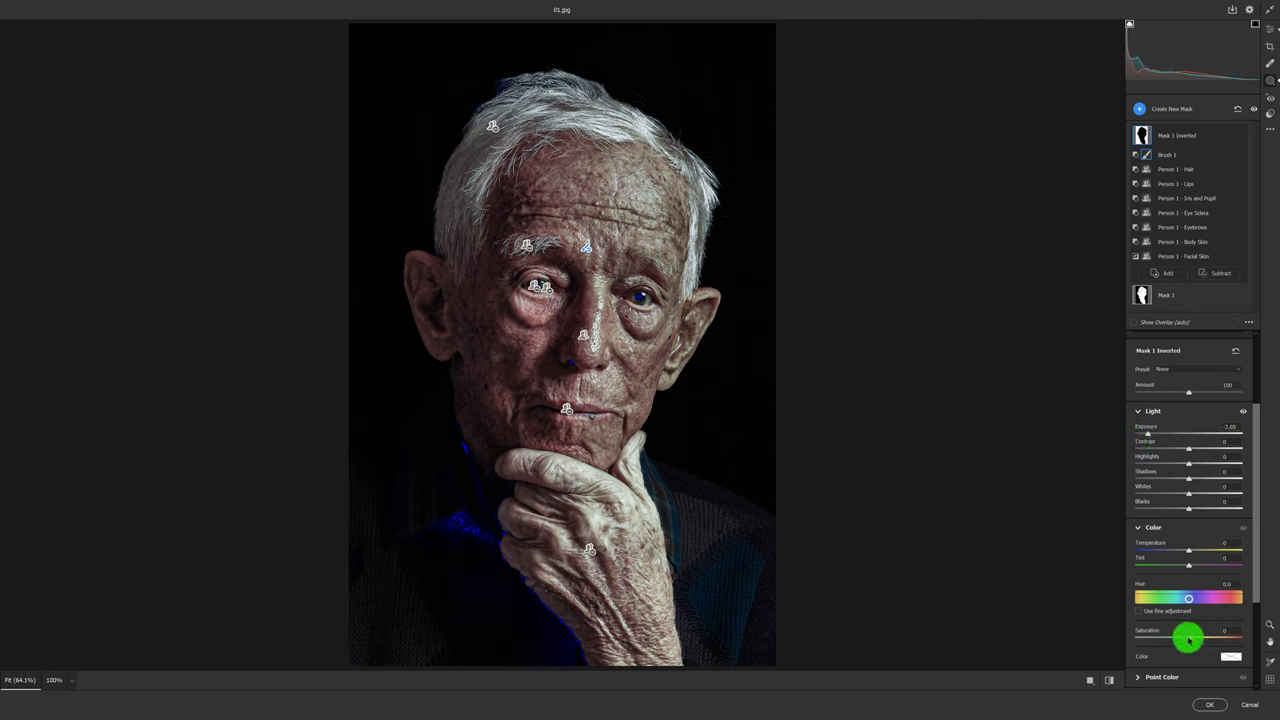
pyautogui.moveTo(1188, 638); pyautogui.dragTo(1170, 643)
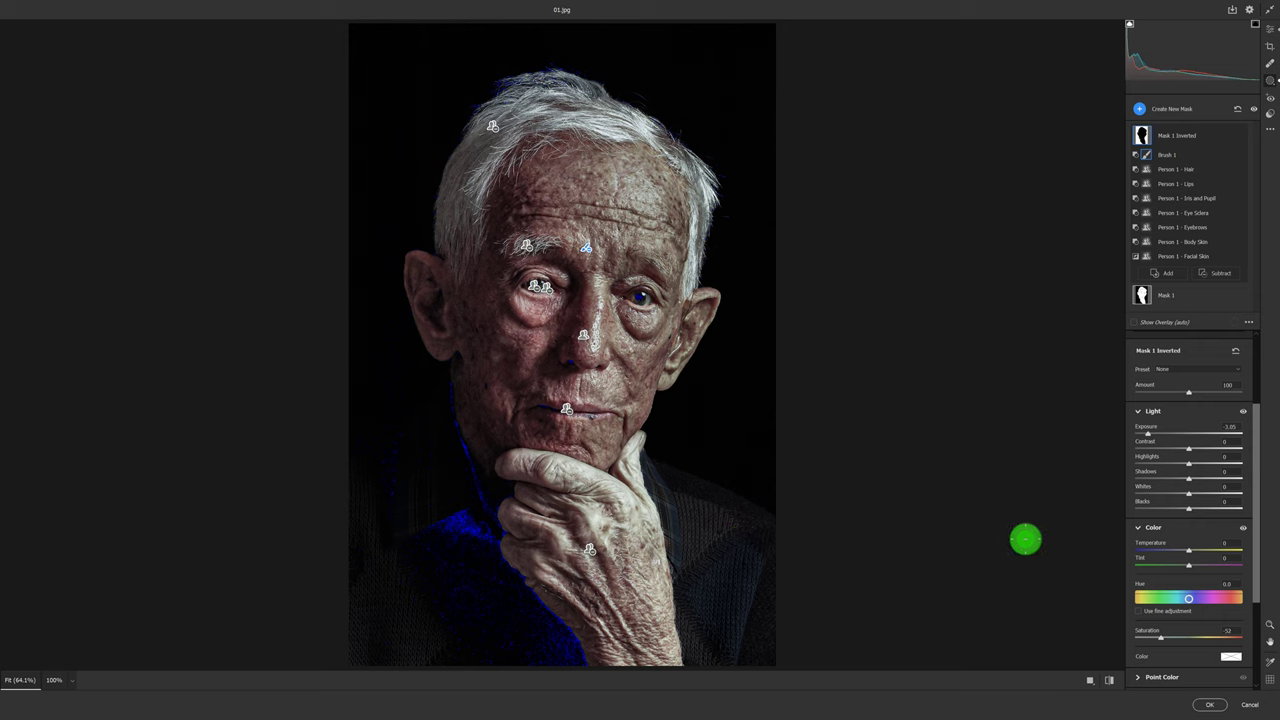
pyautogui.click(1216, 700)
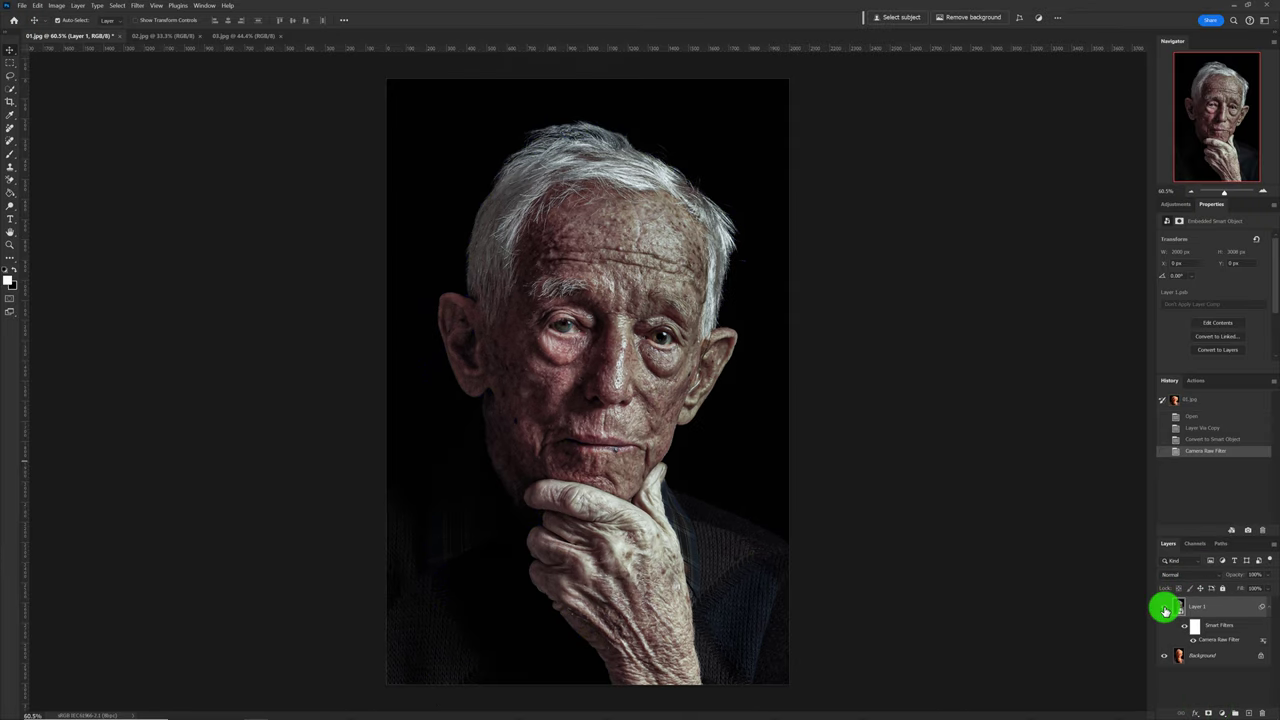
# Compare the filtered layer on and off, then flatten 01.jpg into one Background layer
pyautogui.click(1164, 608)
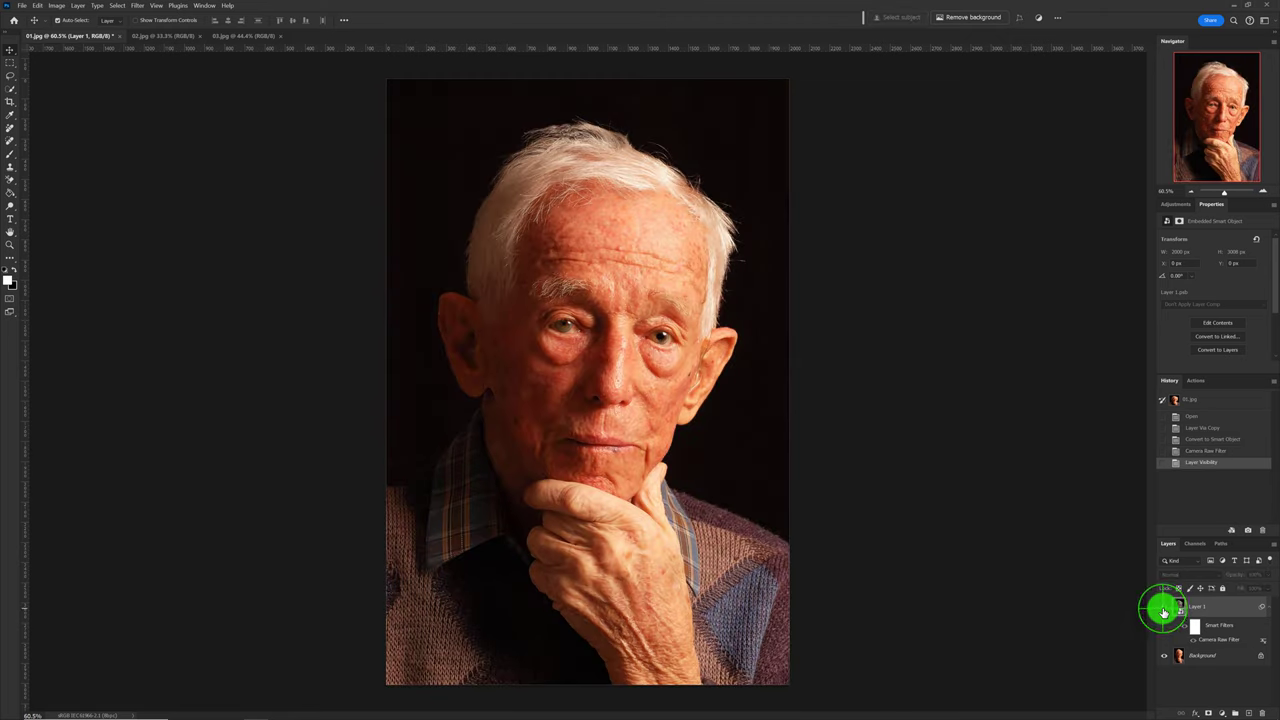
pyautogui.click(1164, 608)
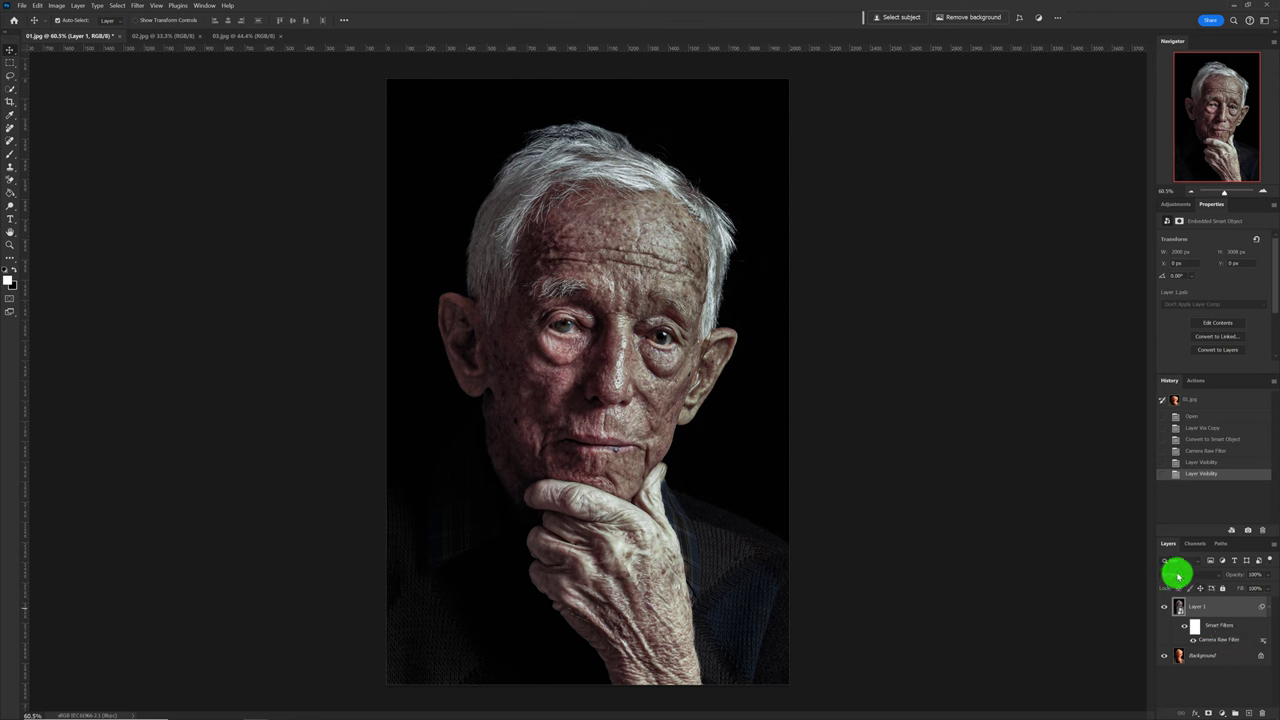
pyautogui.click(1274, 545)
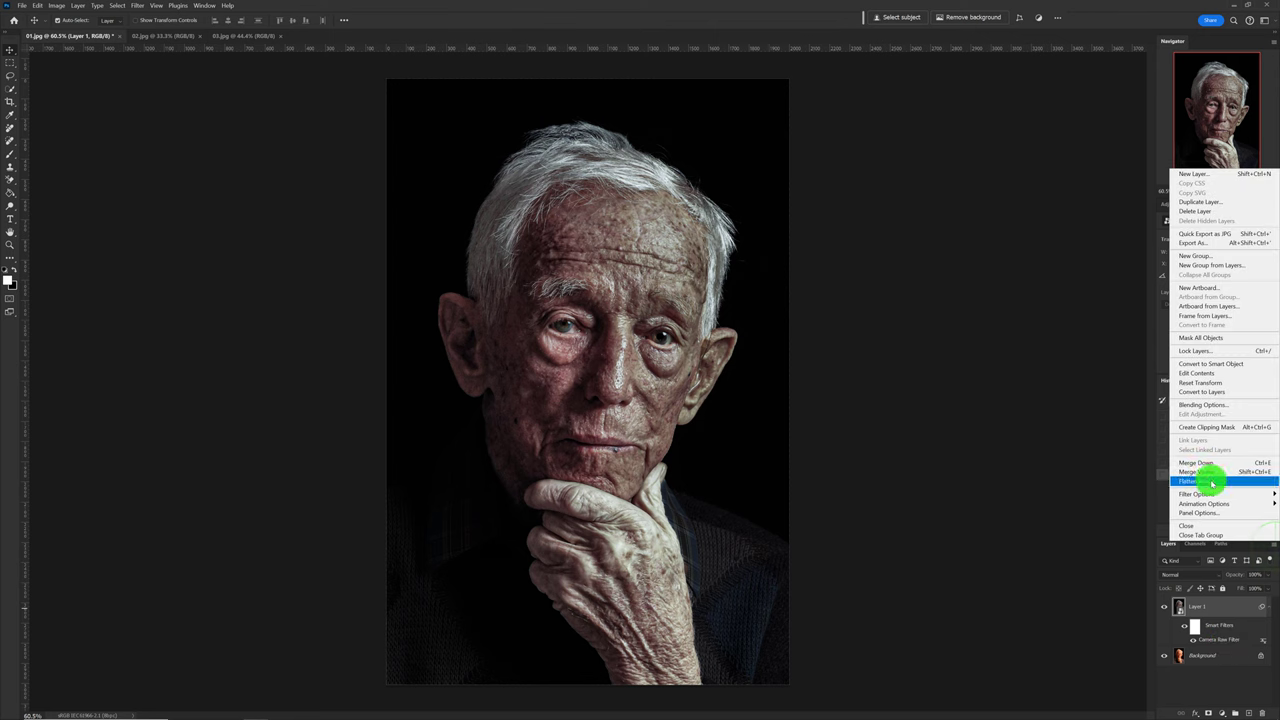
pyautogui.click(1212, 484)
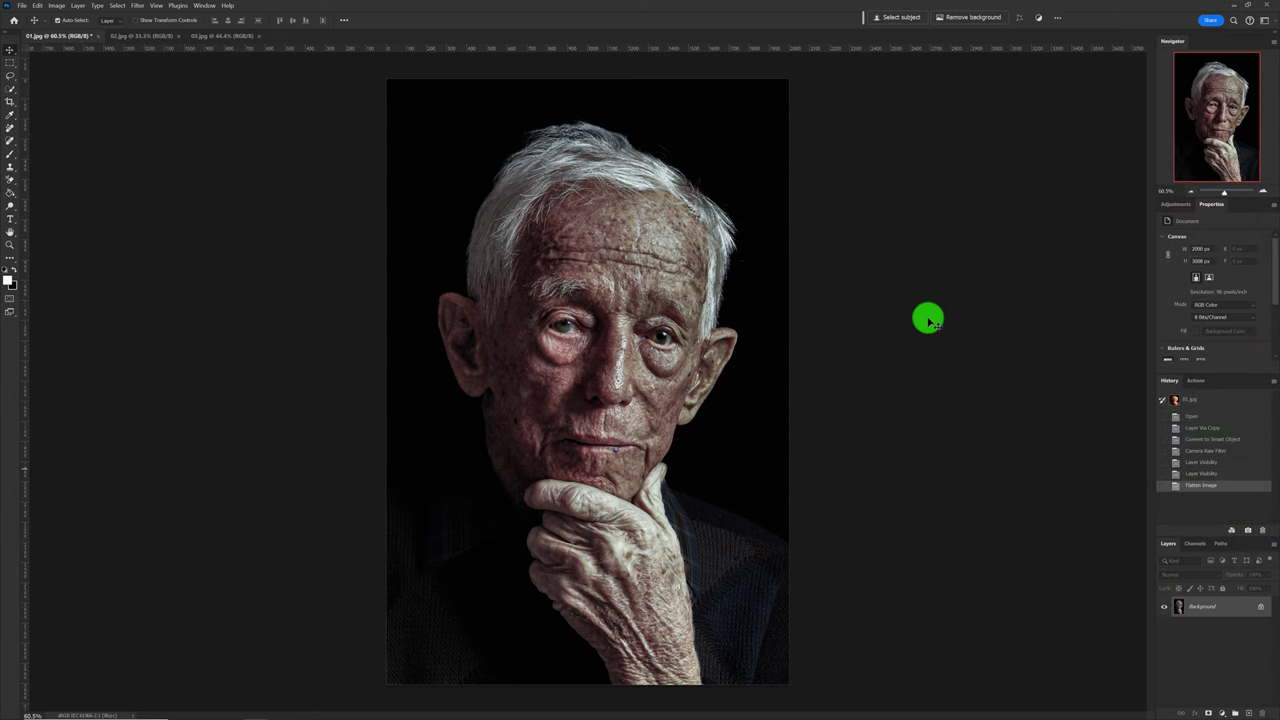
pyautogui.scroll(5, 634, 338)
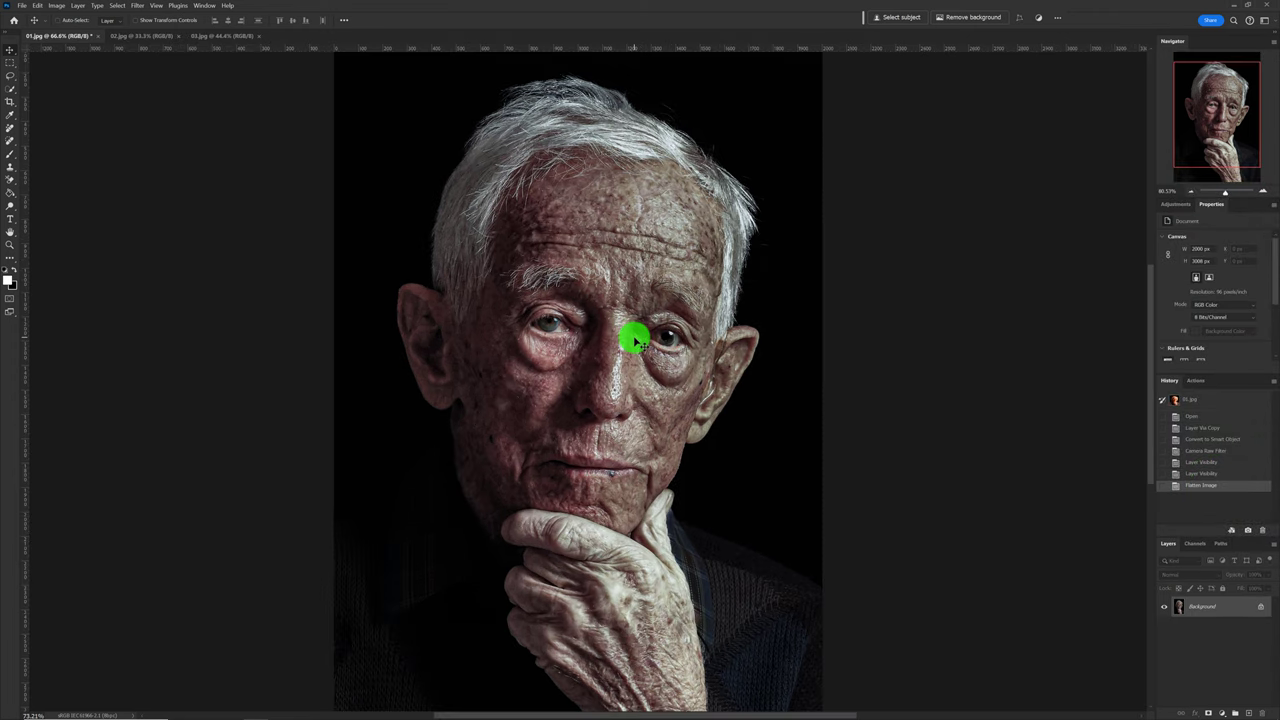
pyautogui.scroll(2, 634, 338)
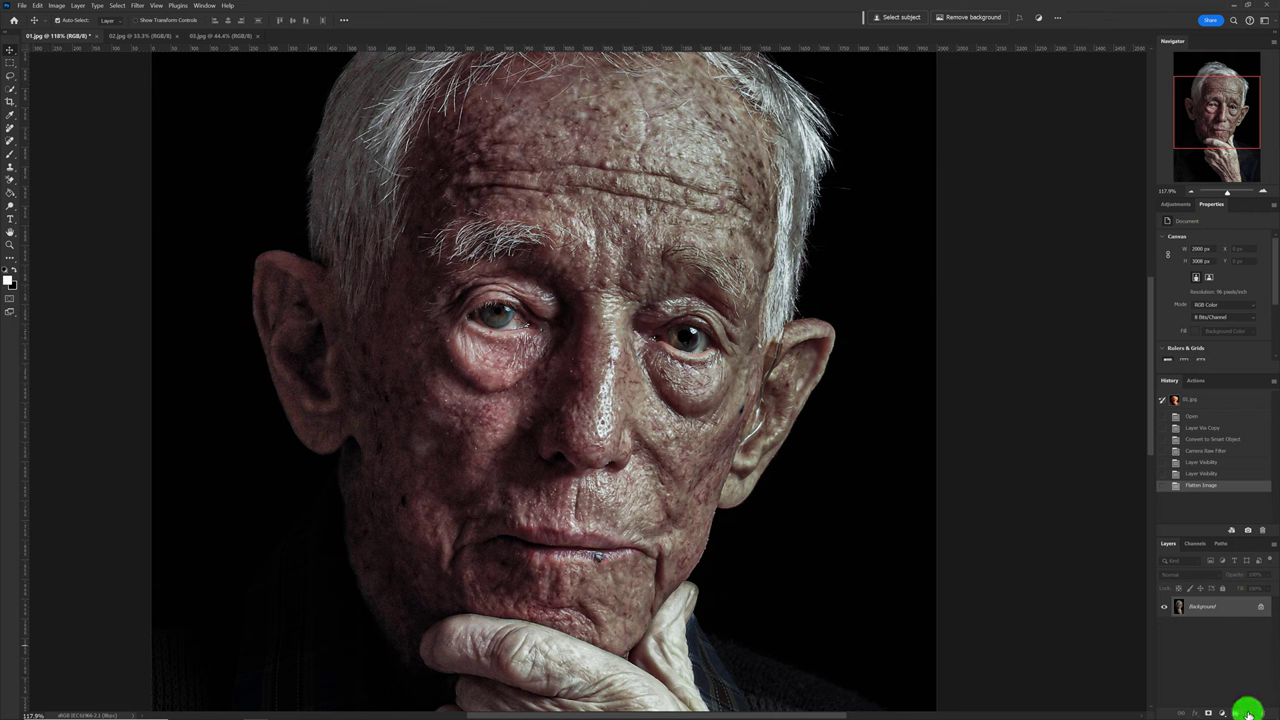
# Add a new layer above Background and brush white over both irises, redoing the left-eye stroke
pyautogui.click(1247, 713)
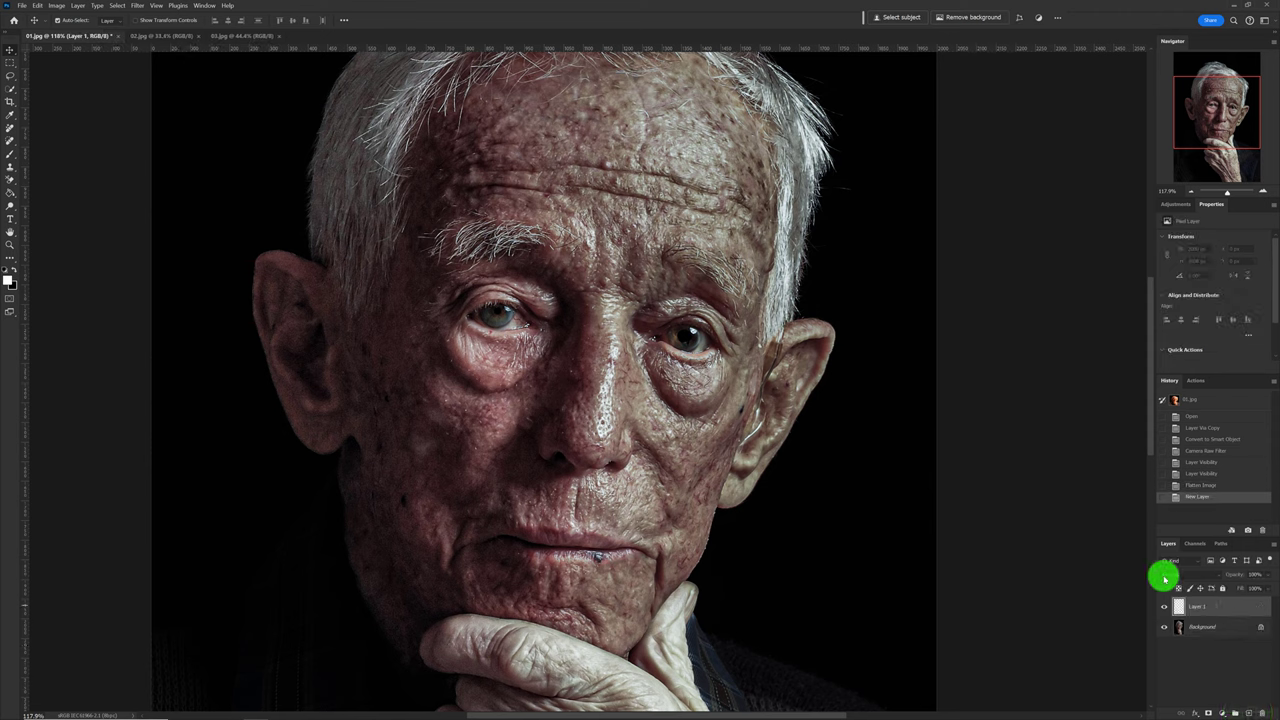
pyautogui.click(10, 156)
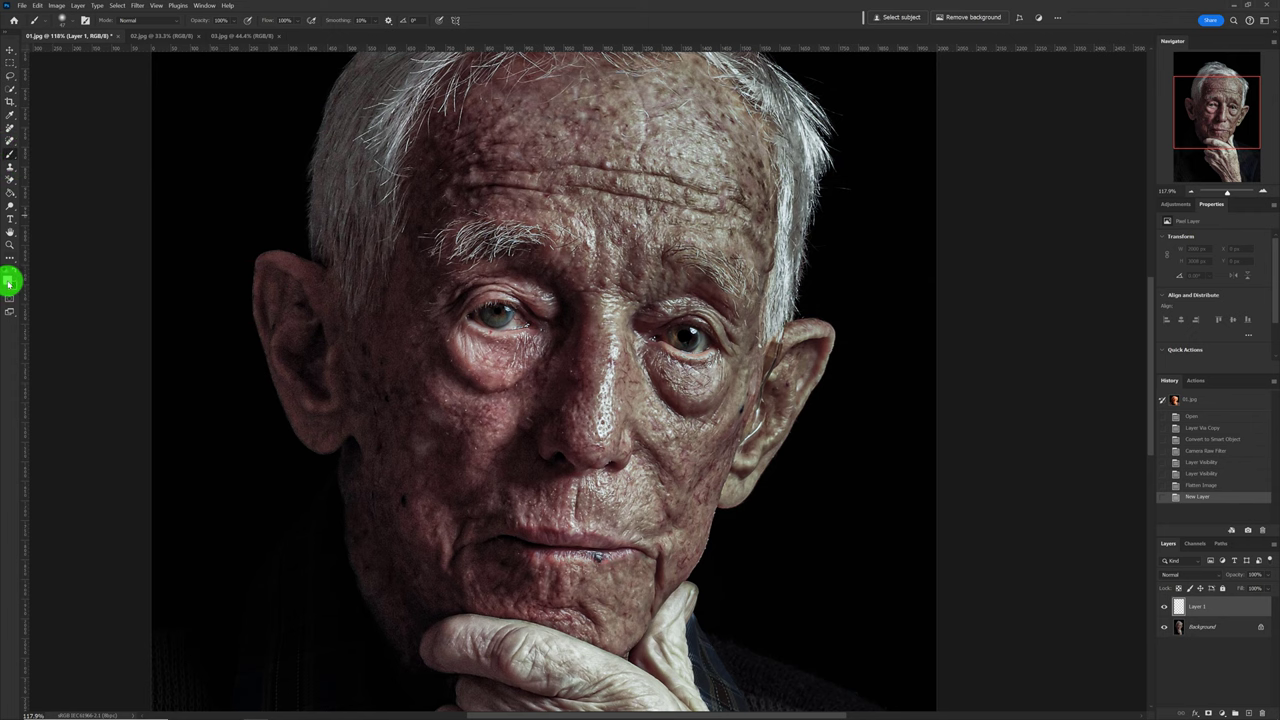
pyautogui.scroll(3, 483, 314)
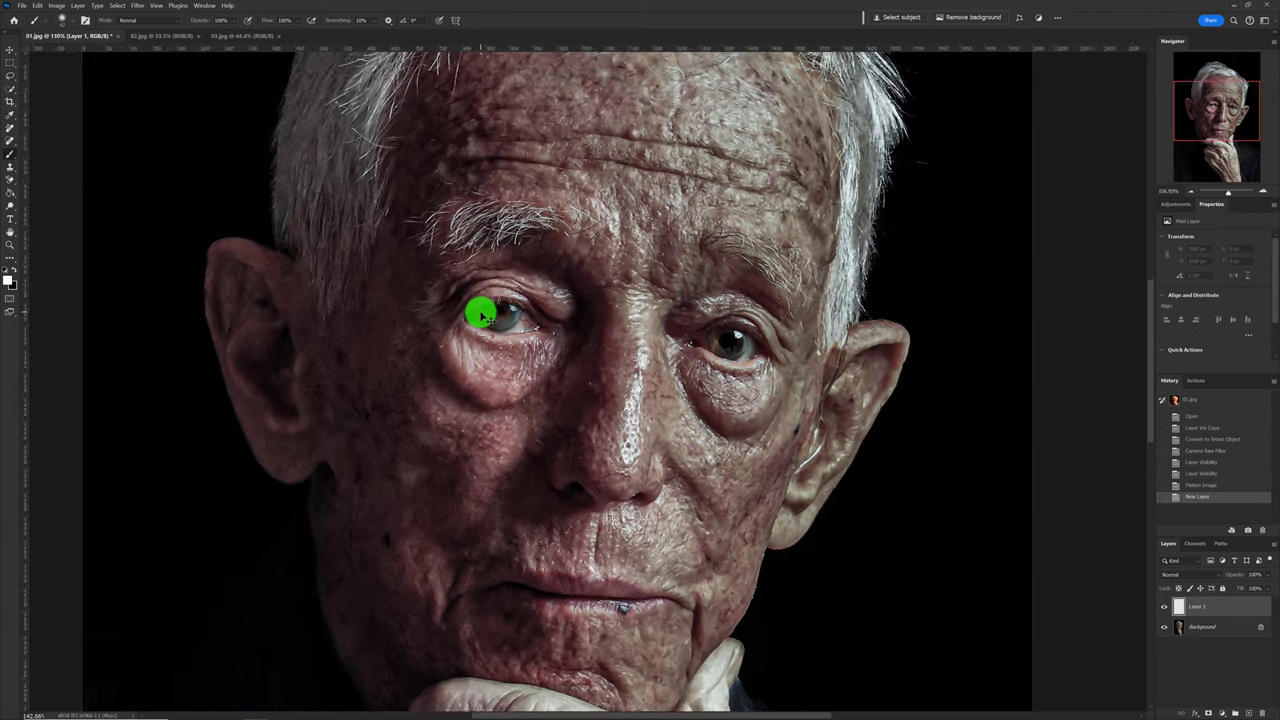
pyautogui.moveTo(483, 314)
pyautogui.mouseDown()
pyautogui.moveTo(518, 327)
pyautogui.moveTo(489, 309)
pyautogui.moveTo(503, 328)
pyautogui.moveTo(523, 314)
pyautogui.mouseUp()
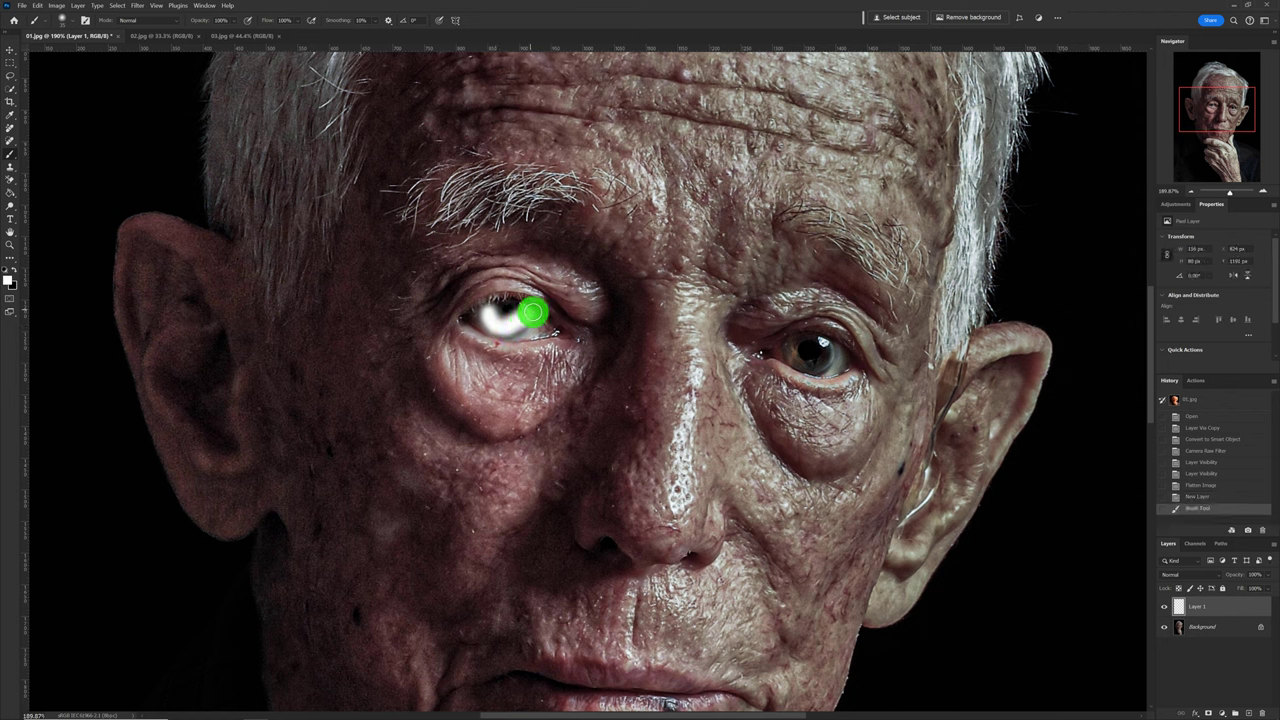
pyautogui.click(1189, 494)
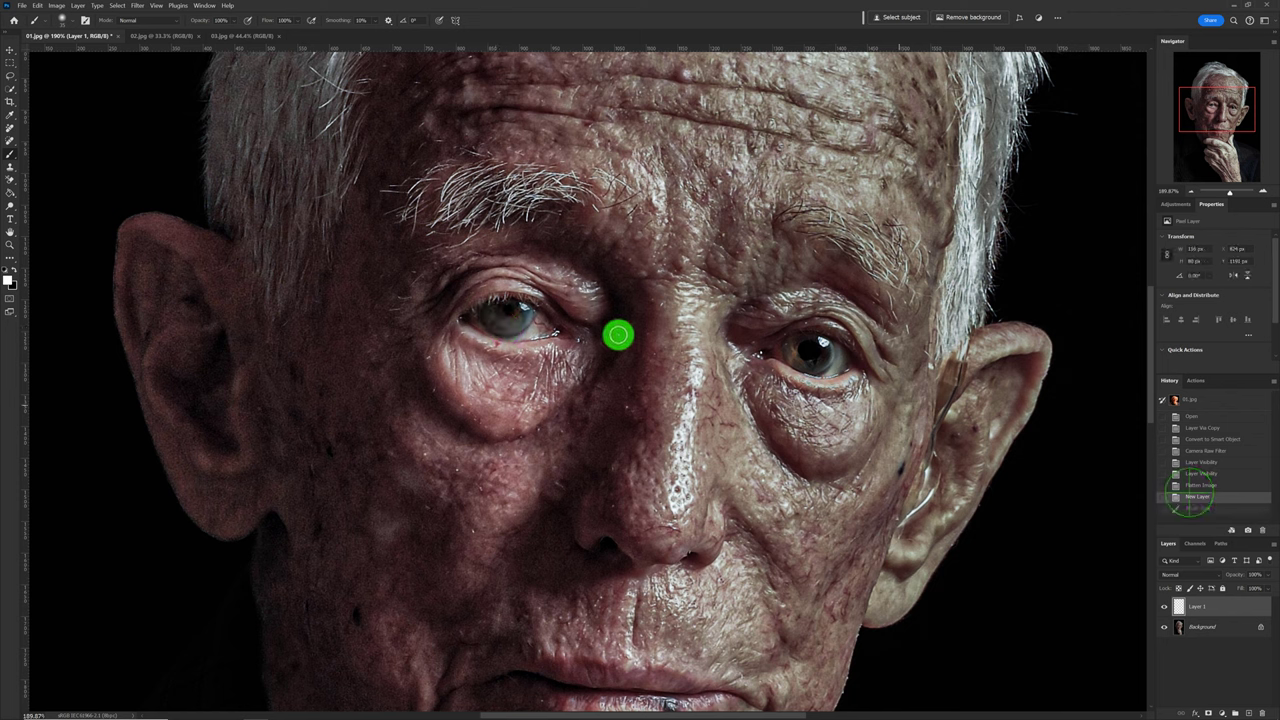
pyautogui.moveTo(520, 320)
pyautogui.mouseDown()
pyautogui.moveTo(490, 313)
pyautogui.moveTo(509, 330)
pyautogui.mouseUp()
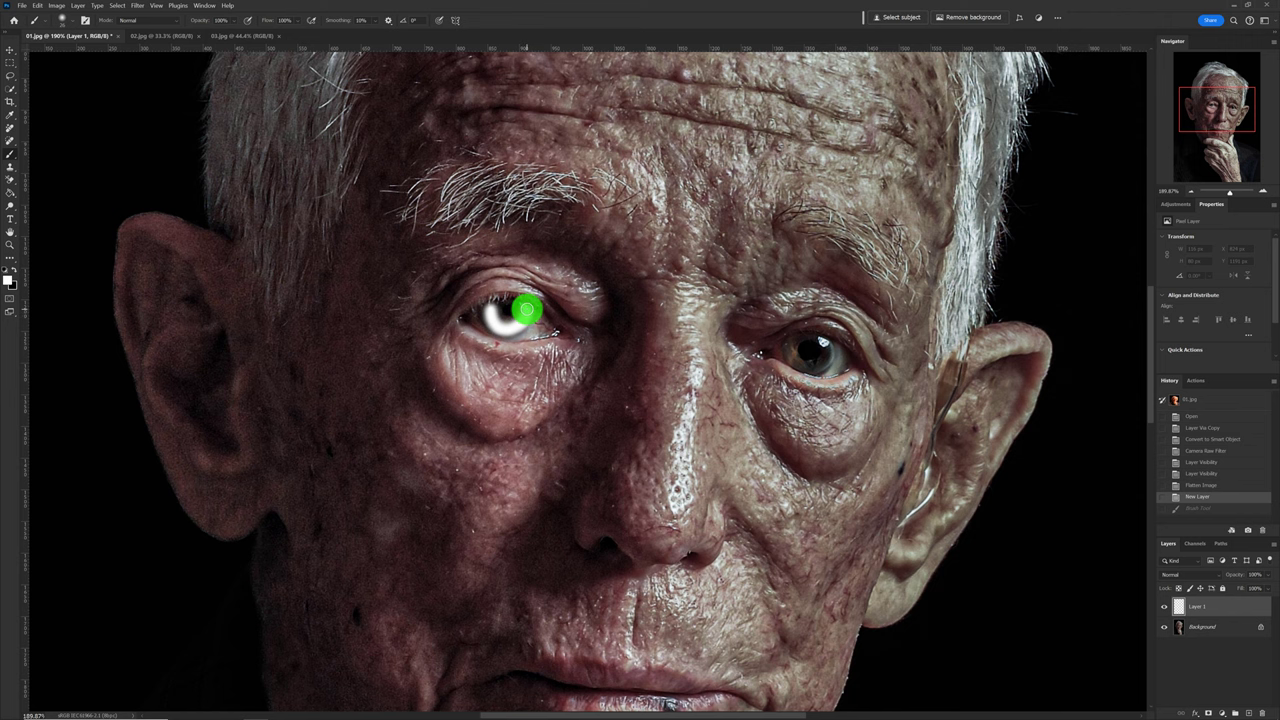
pyautogui.scroll(1, 835, 365)
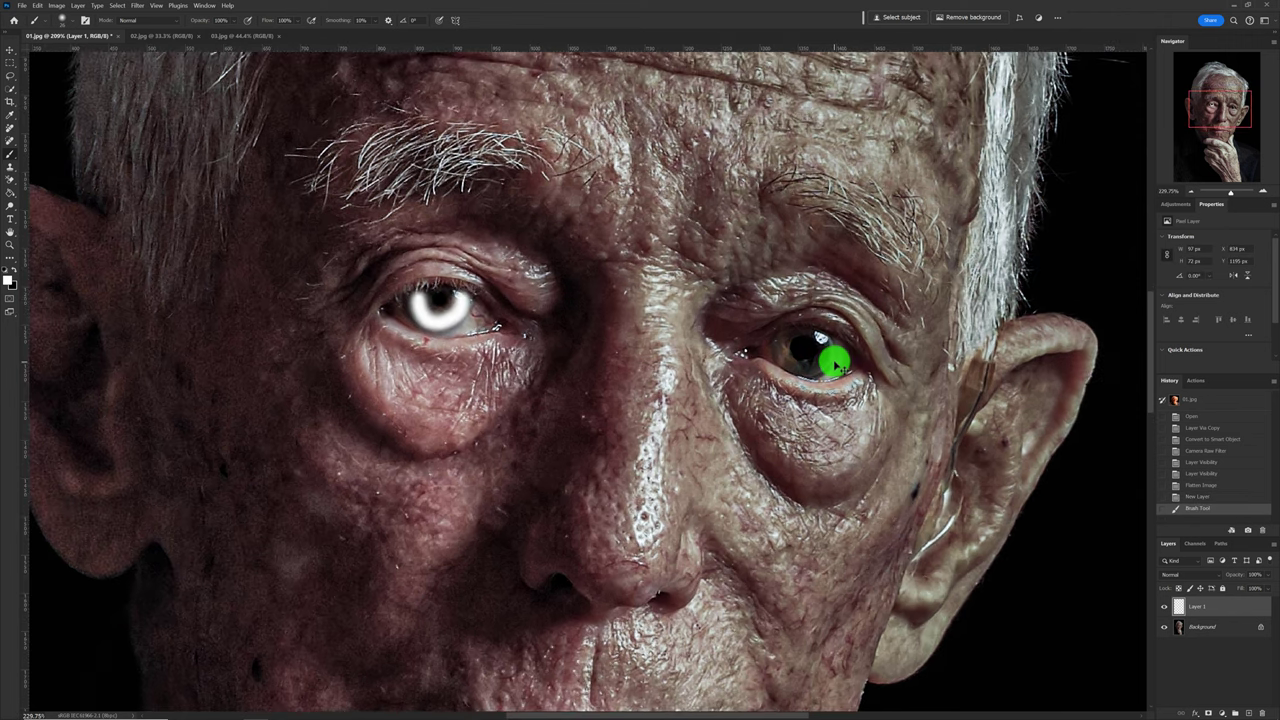
pyautogui.scroll(2, 835, 365)
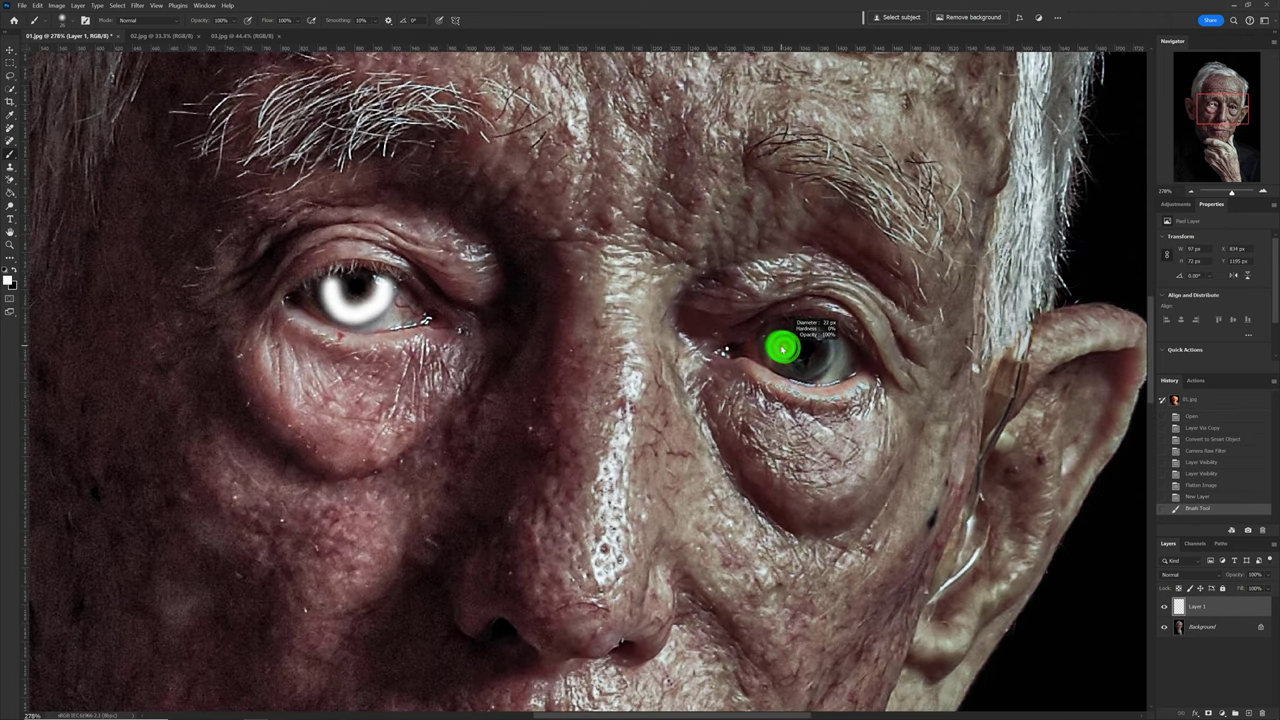
pyautogui.moveTo(782, 347)
pyautogui.mouseDown()
pyautogui.moveTo(773, 336)
pyautogui.moveTo(797, 372)
pyautogui.moveTo(790, 326)
pyautogui.mouseUp()
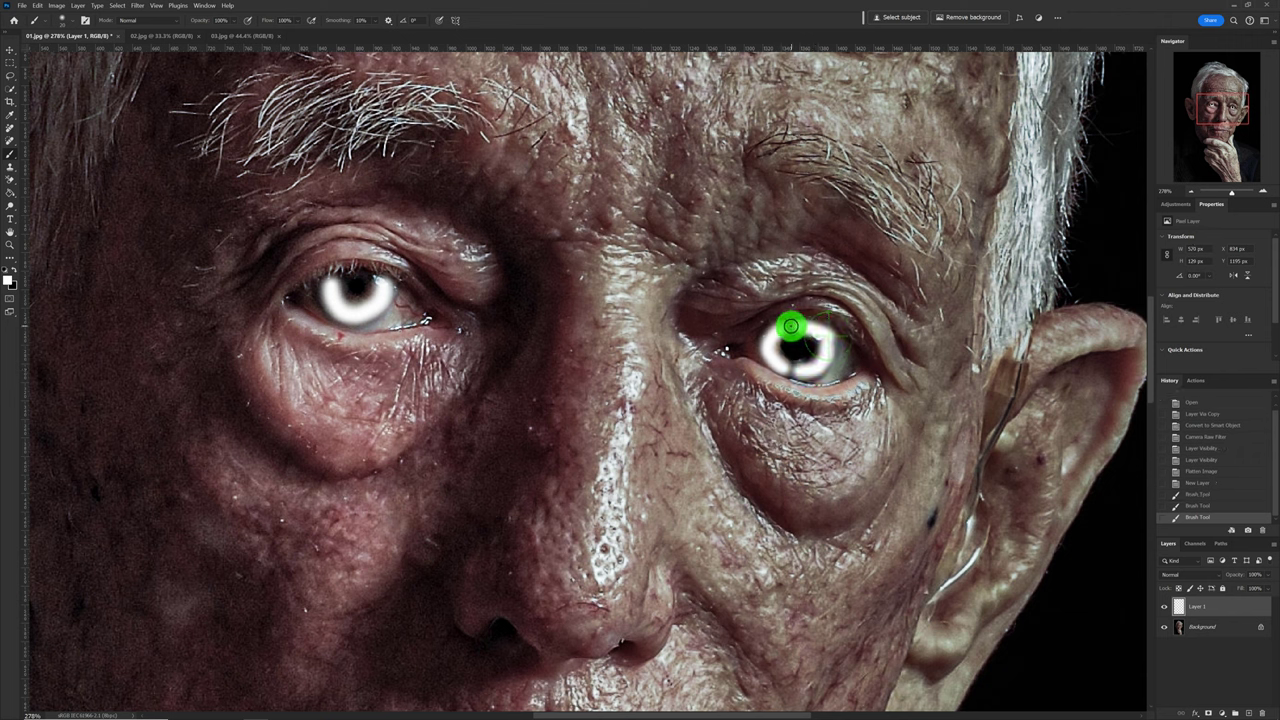
# Apply a 4.0-pixel Gaussian Blur to the white eye paint and zoom out to the whole portrait
pyautogui.click(142, 9)
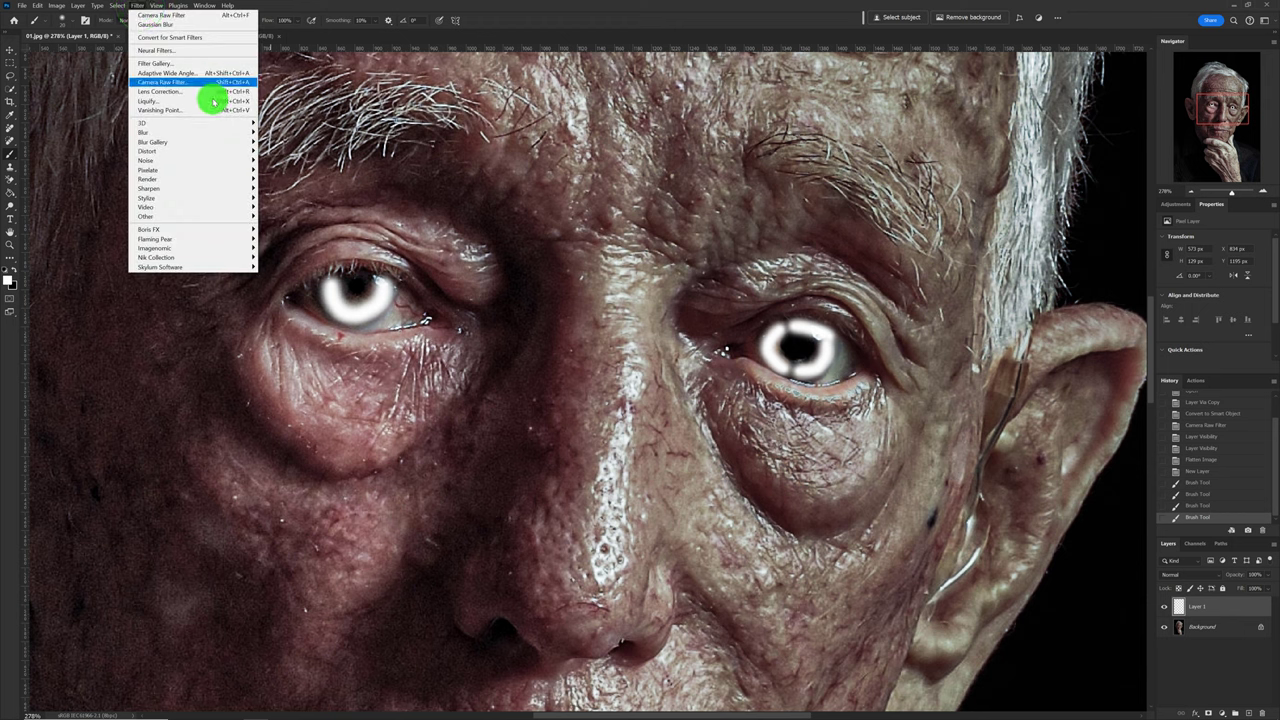
pyautogui.moveTo(190, 132)
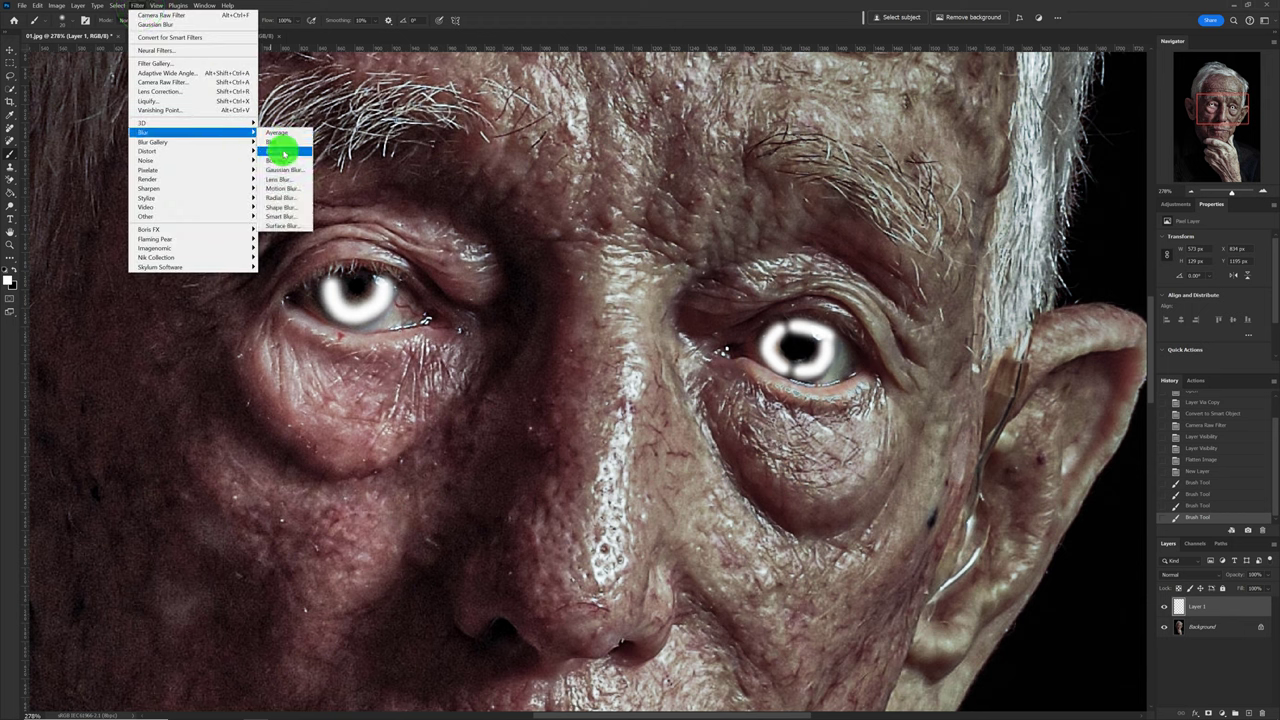
pyautogui.click(304, 172)
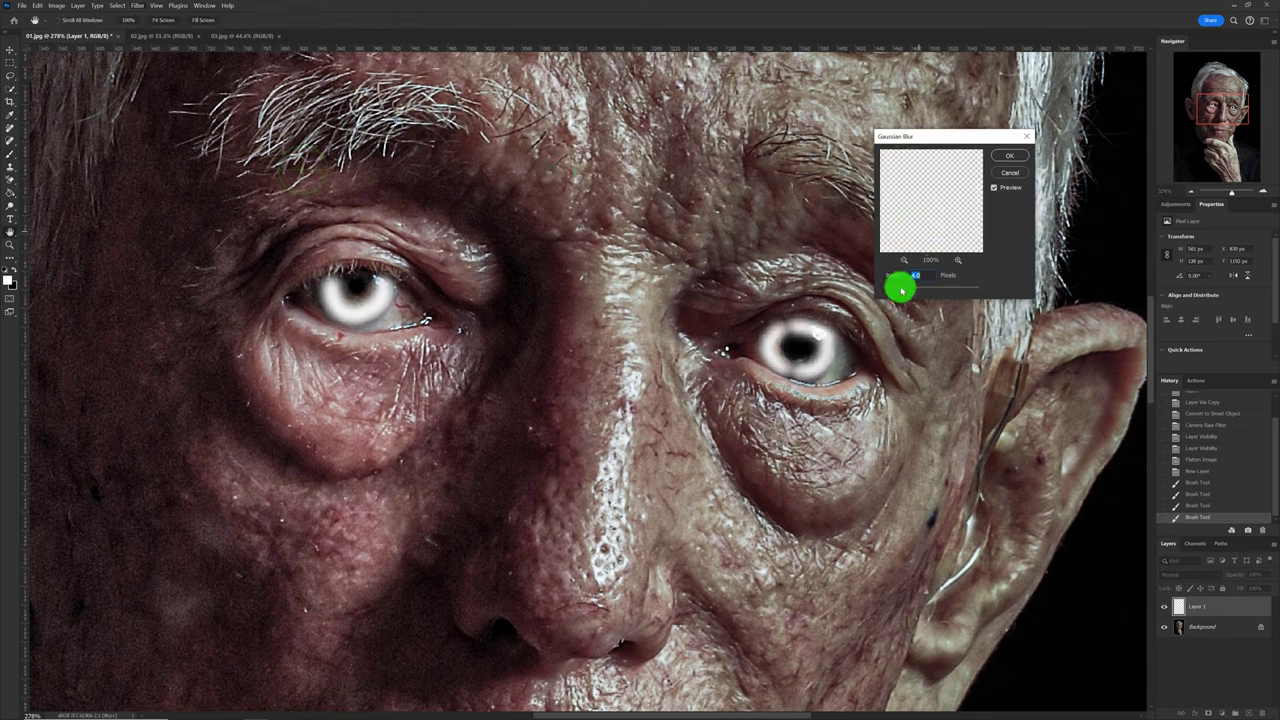
pyautogui.click(1018, 158)
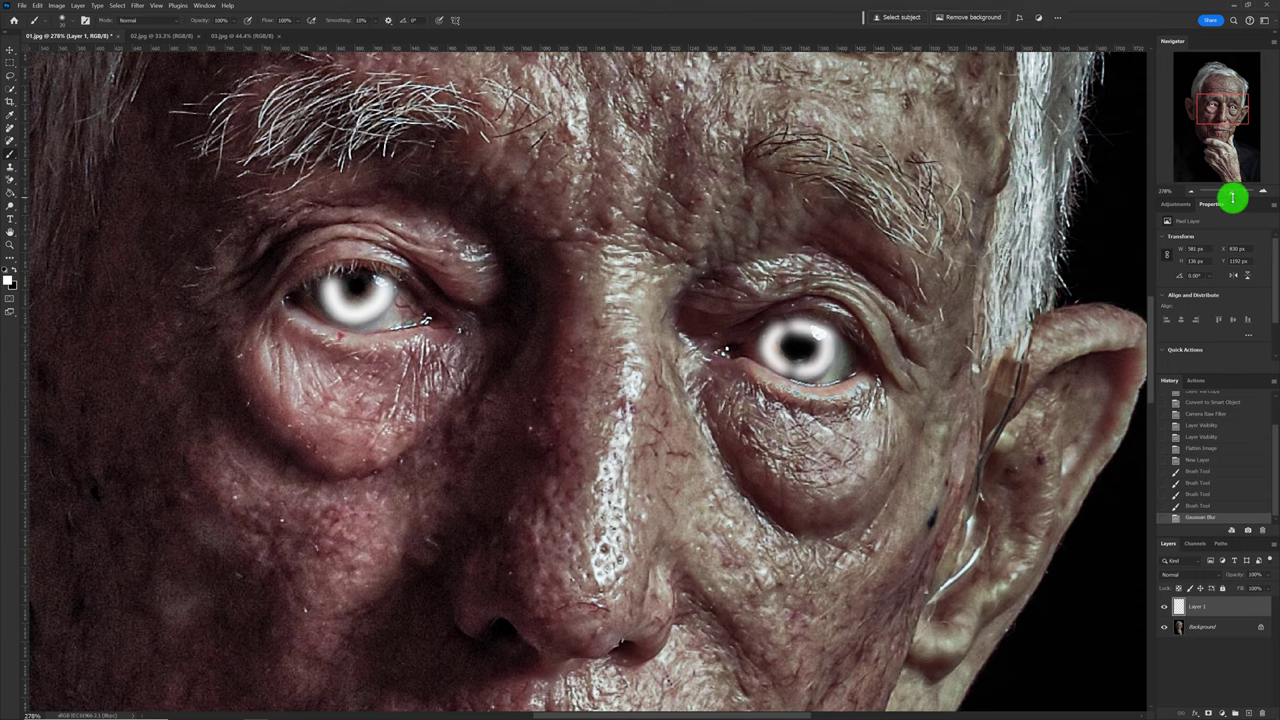
pyautogui.moveTo(1234, 197); pyautogui.dragTo(1226, 194)
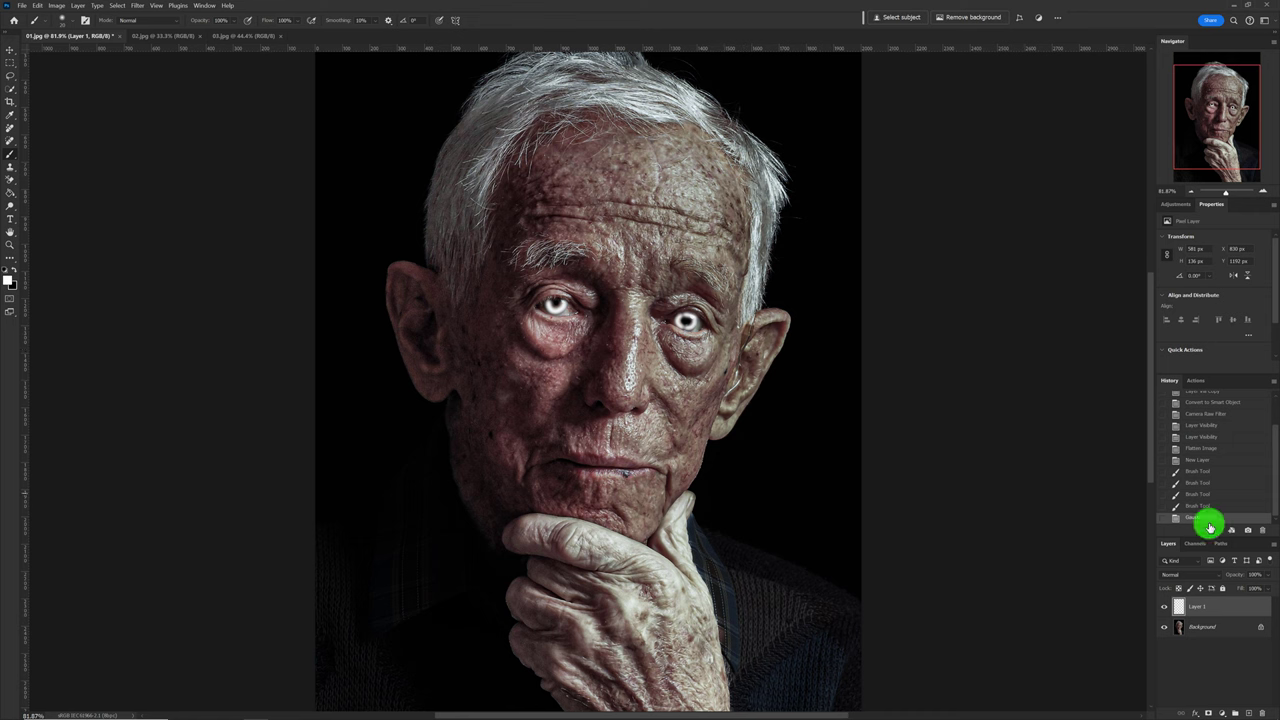
# Set Layer 1 to Soft Light at 68% opacity, toggling its visibility to compare
pyautogui.click(1217, 579)
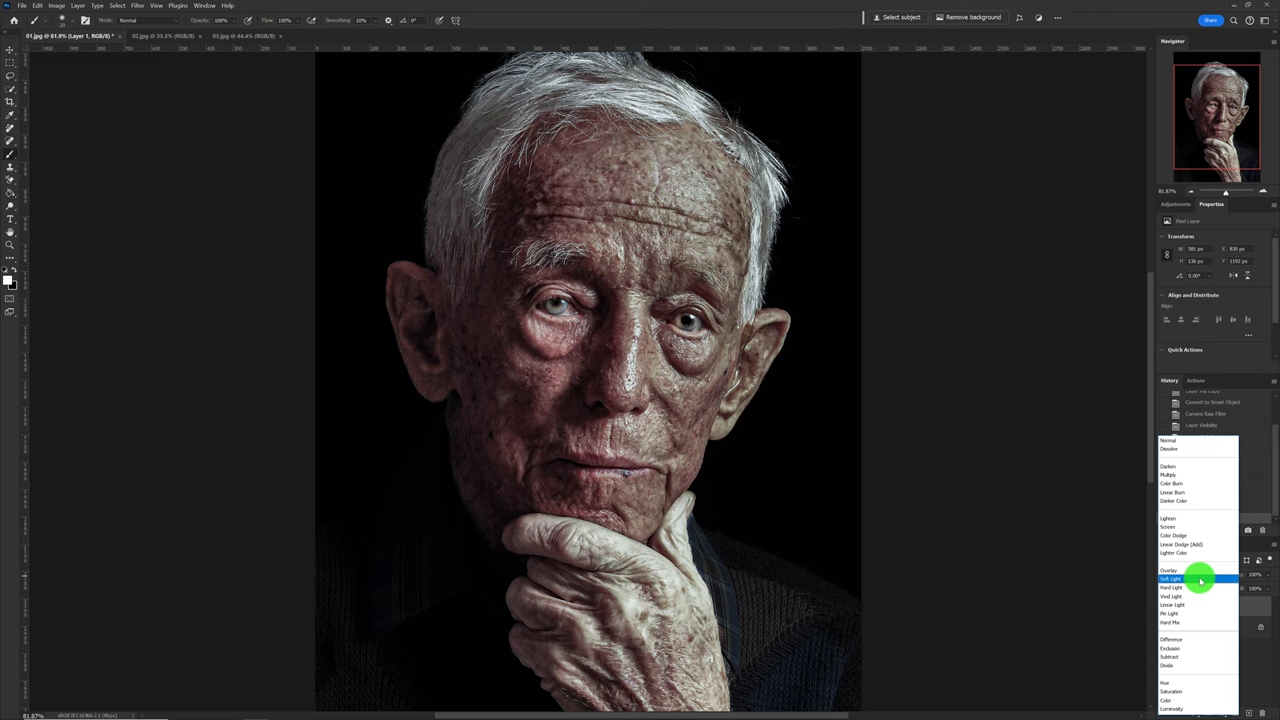
pyautogui.click(1200, 579)
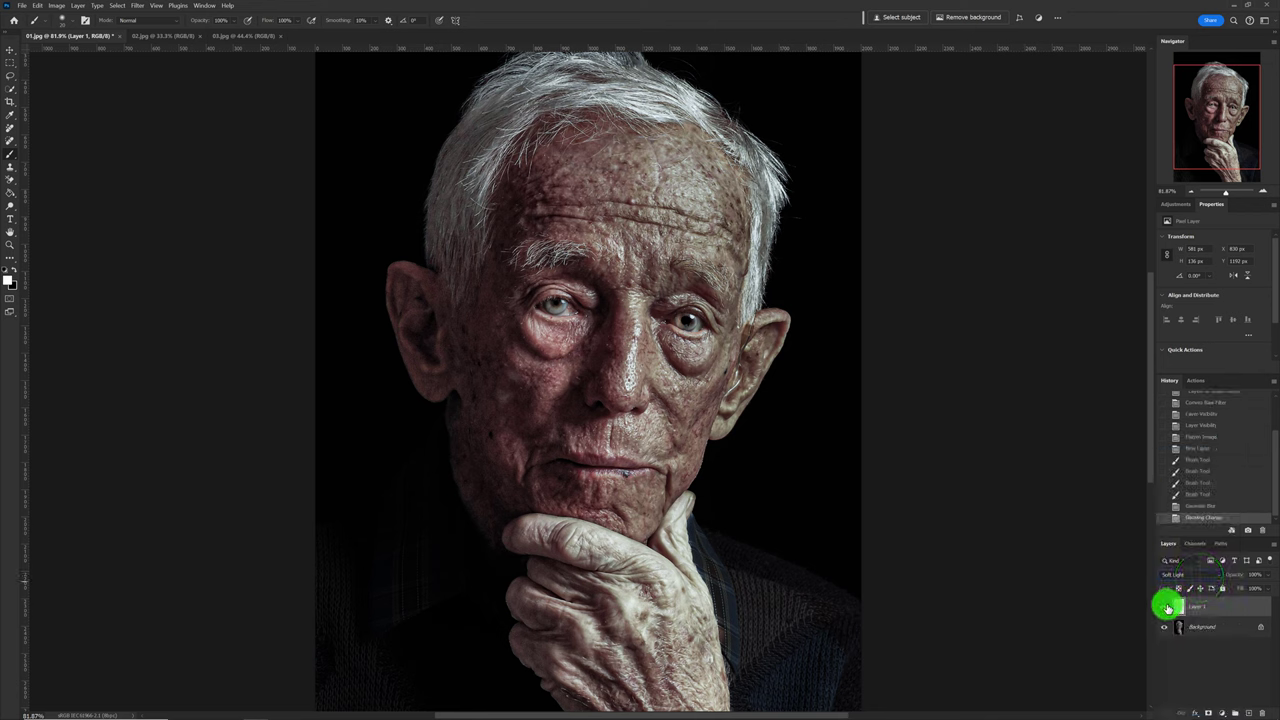
pyautogui.click(1166, 607)
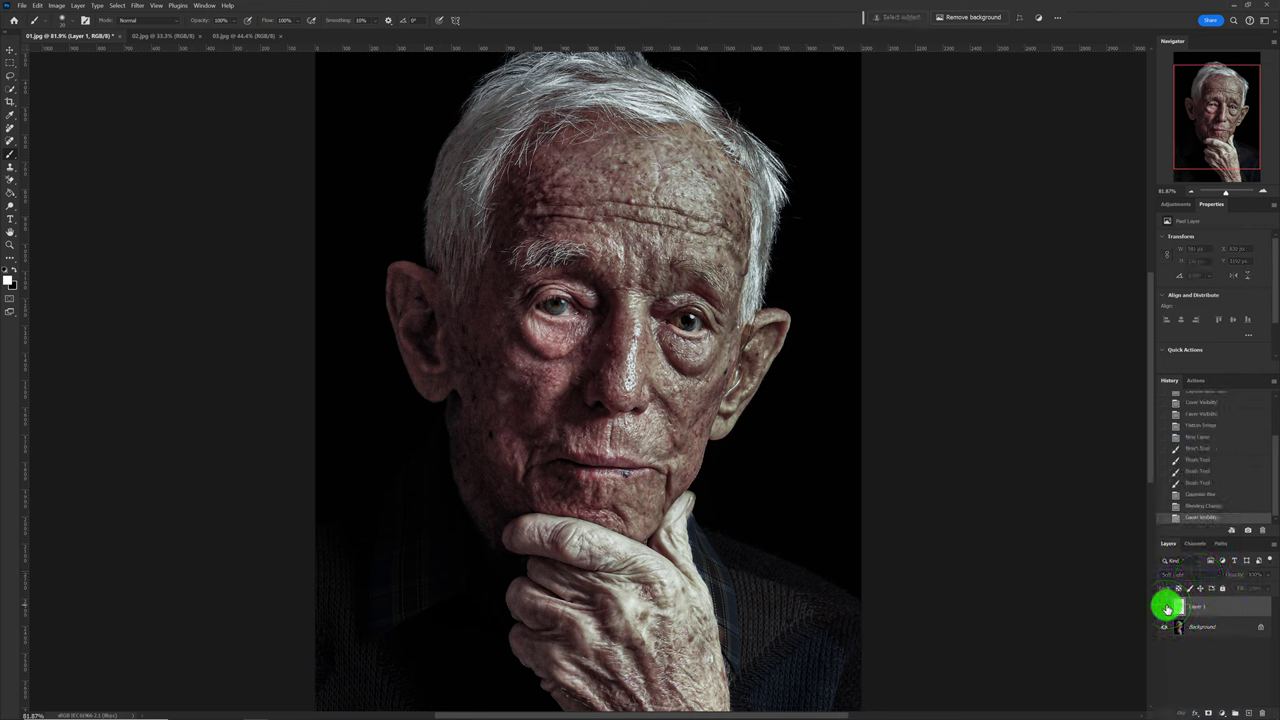
pyautogui.click(1165, 607)
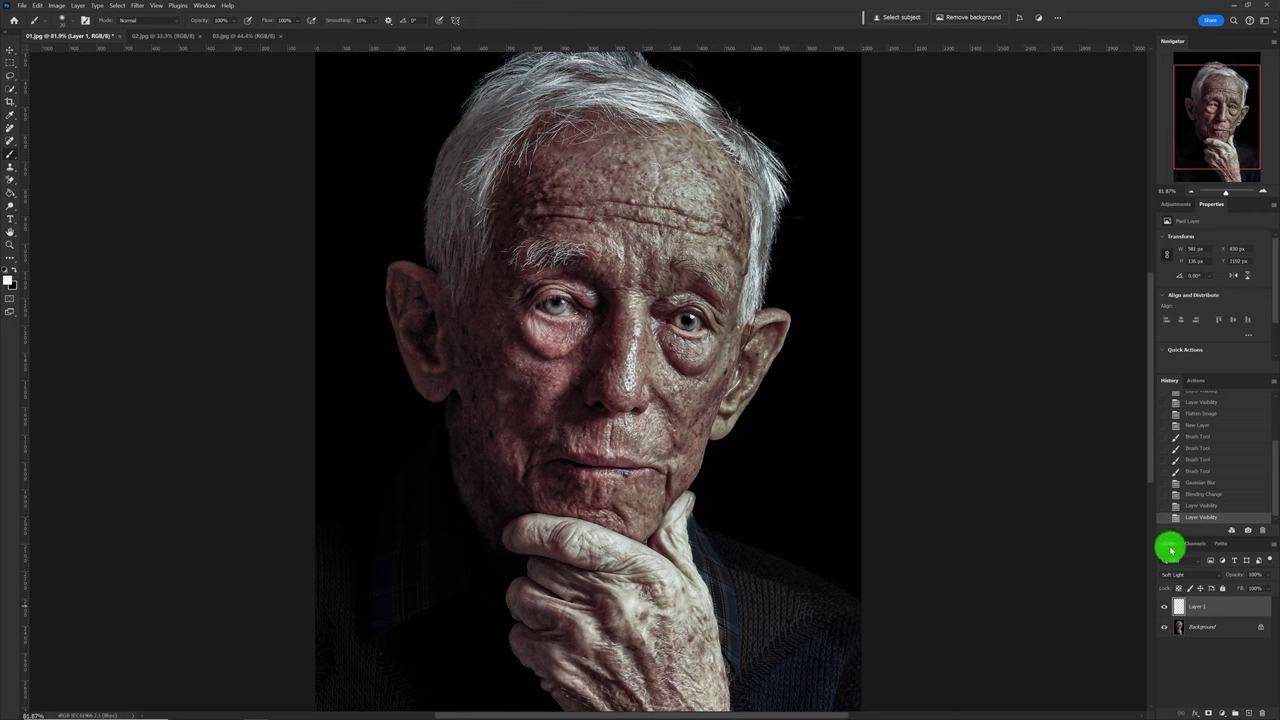
pyautogui.click(1270, 584)
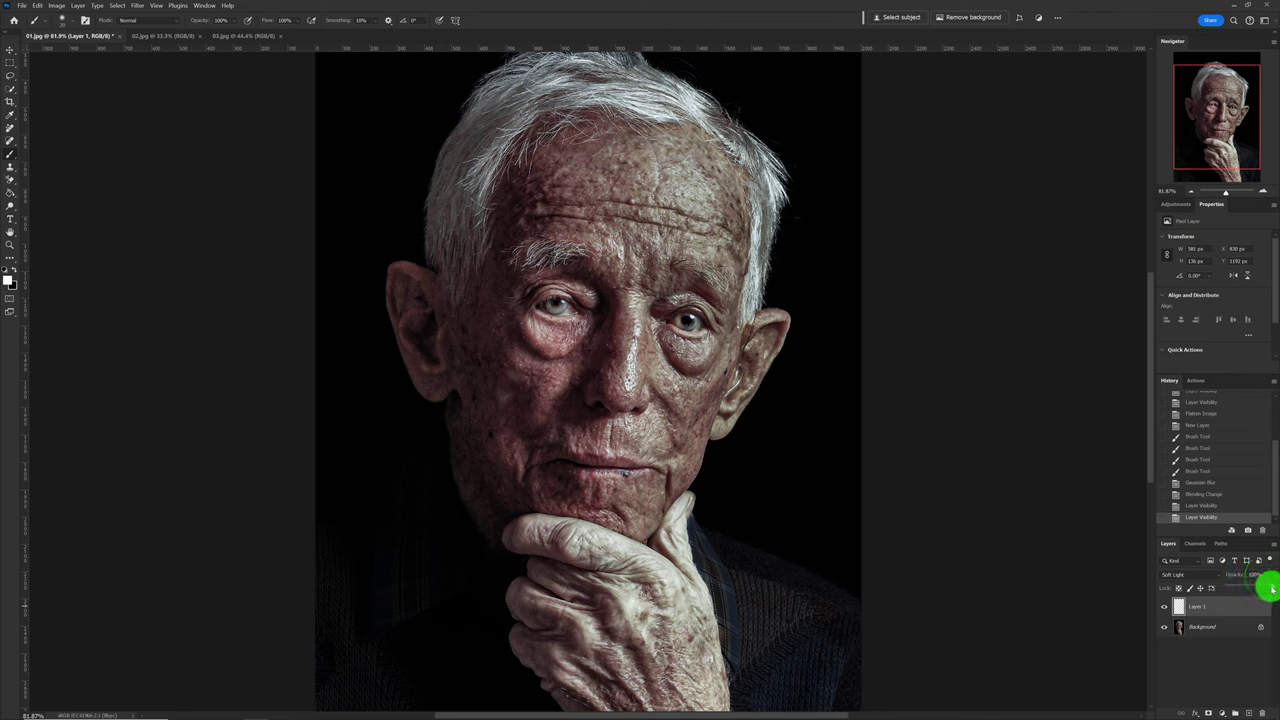
pyautogui.moveTo(1272, 588); pyautogui.dragTo(1265, 588)
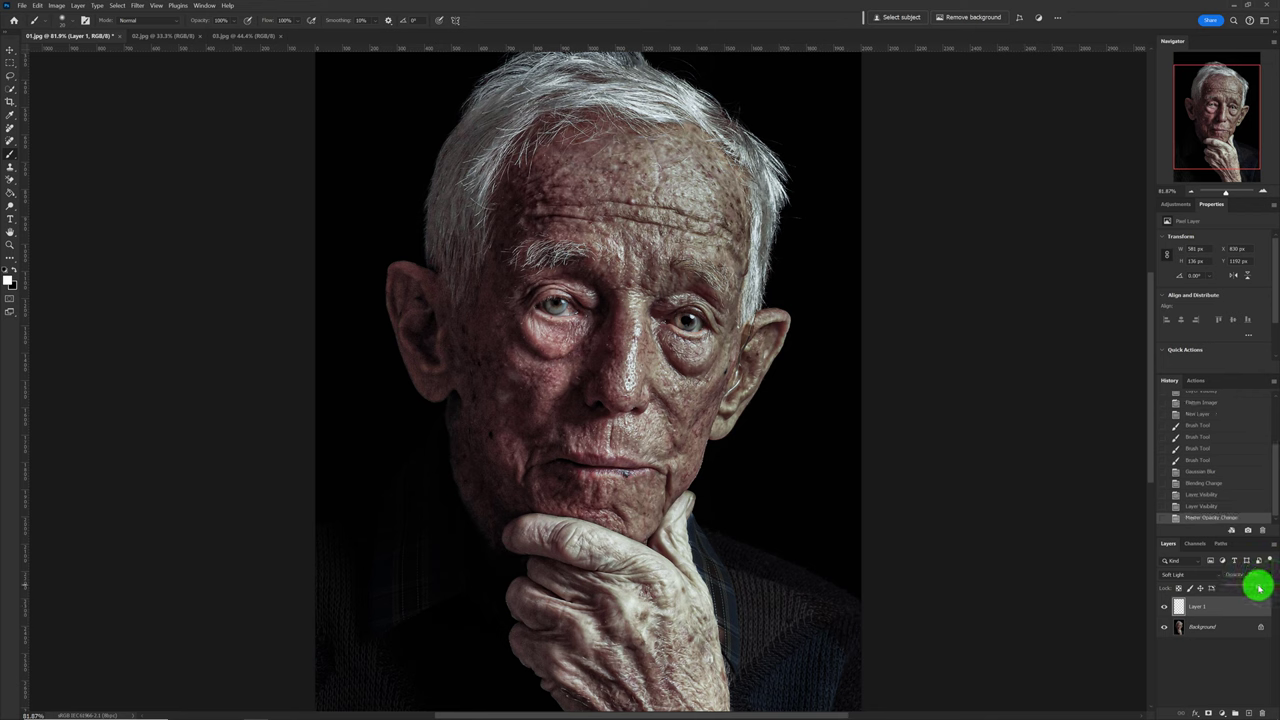
pyautogui.click(1164, 607)
# Show the eye layer, flatten it into the Background, and zoom out
pyautogui.click(1164, 607)
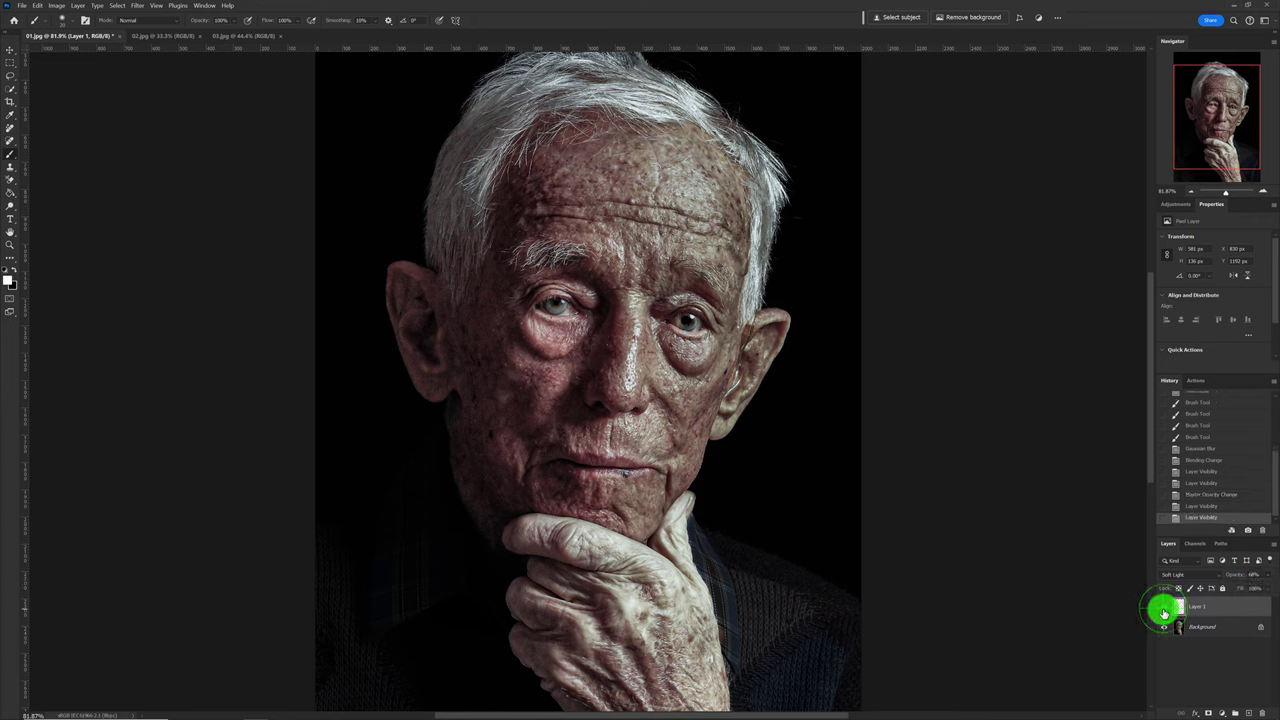
pyautogui.click(1273, 543)
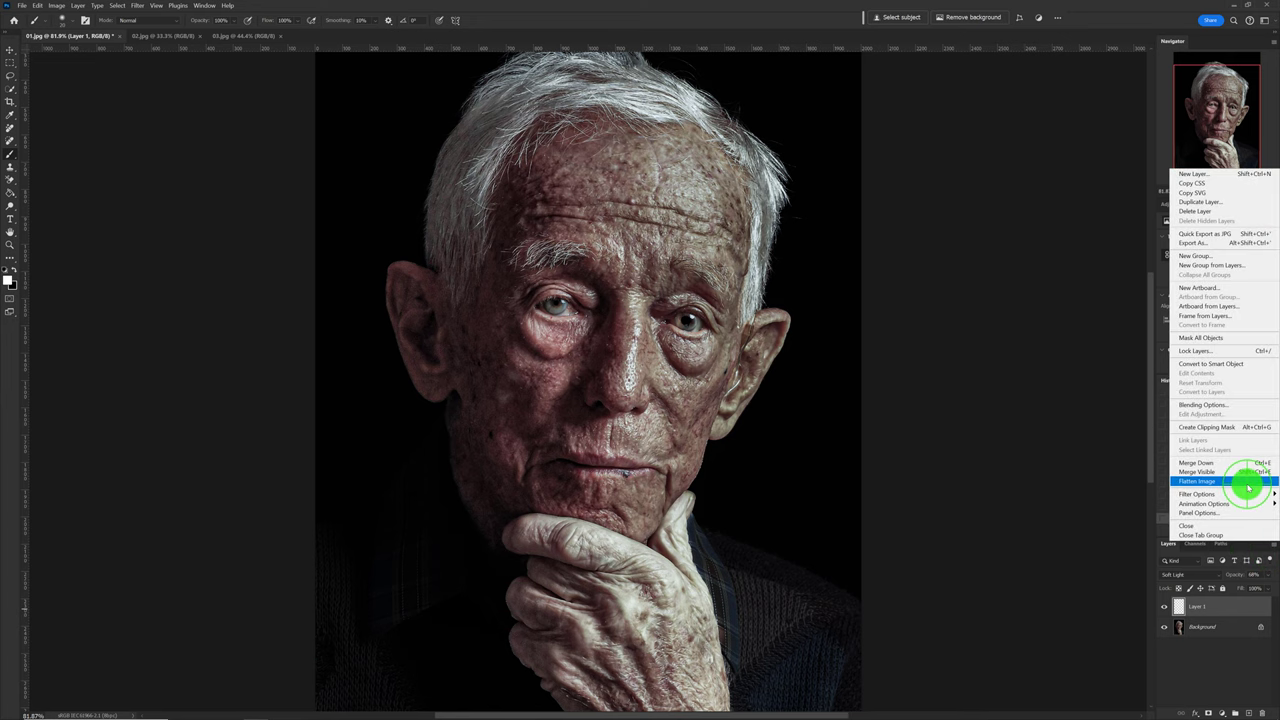
pyautogui.click(1250, 481)
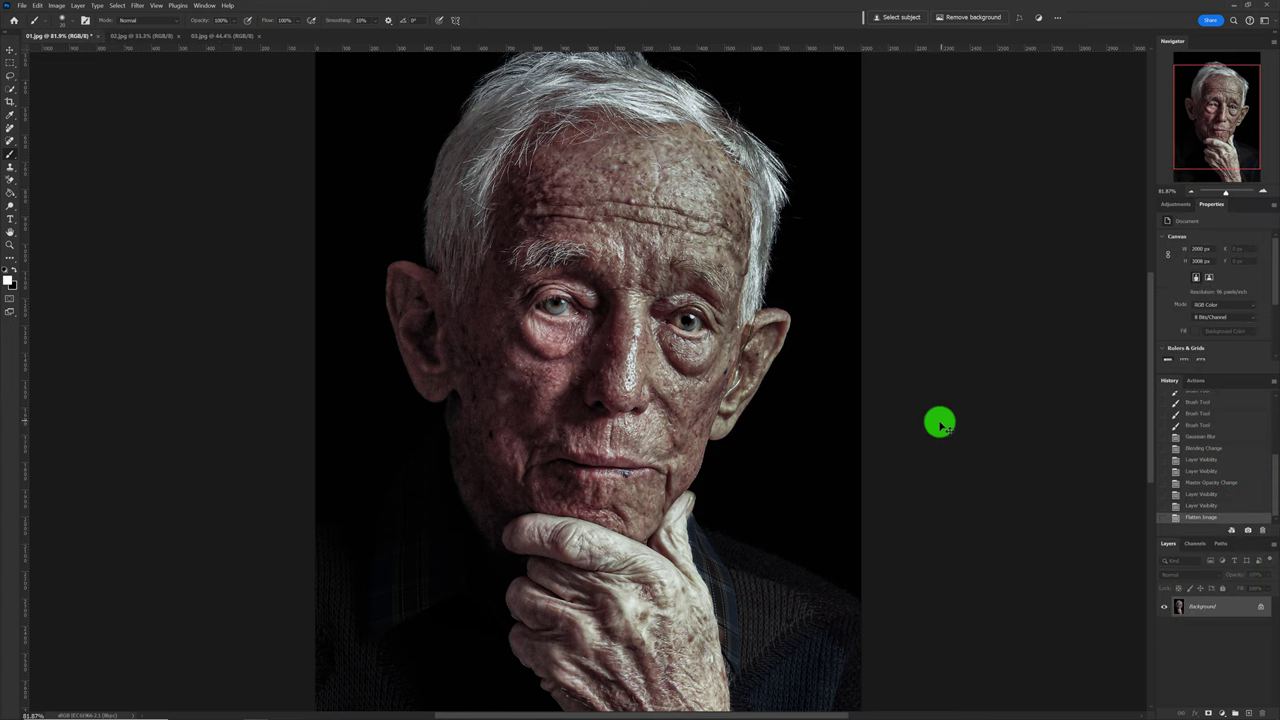
pyautogui.scroll(-1, 940, 425)
pyautogui.scroll(-1, 936, 425)
pyautogui.scroll(-1, 933, 426)
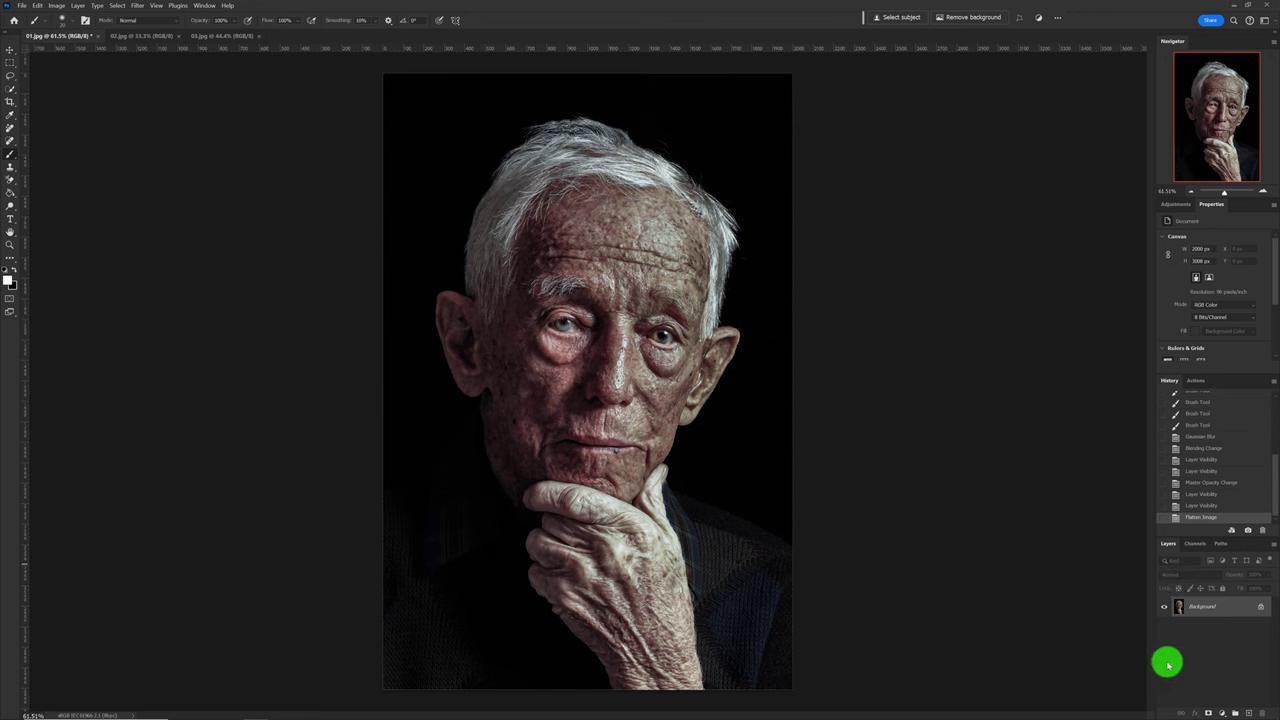
pyautogui.click(1222, 713)
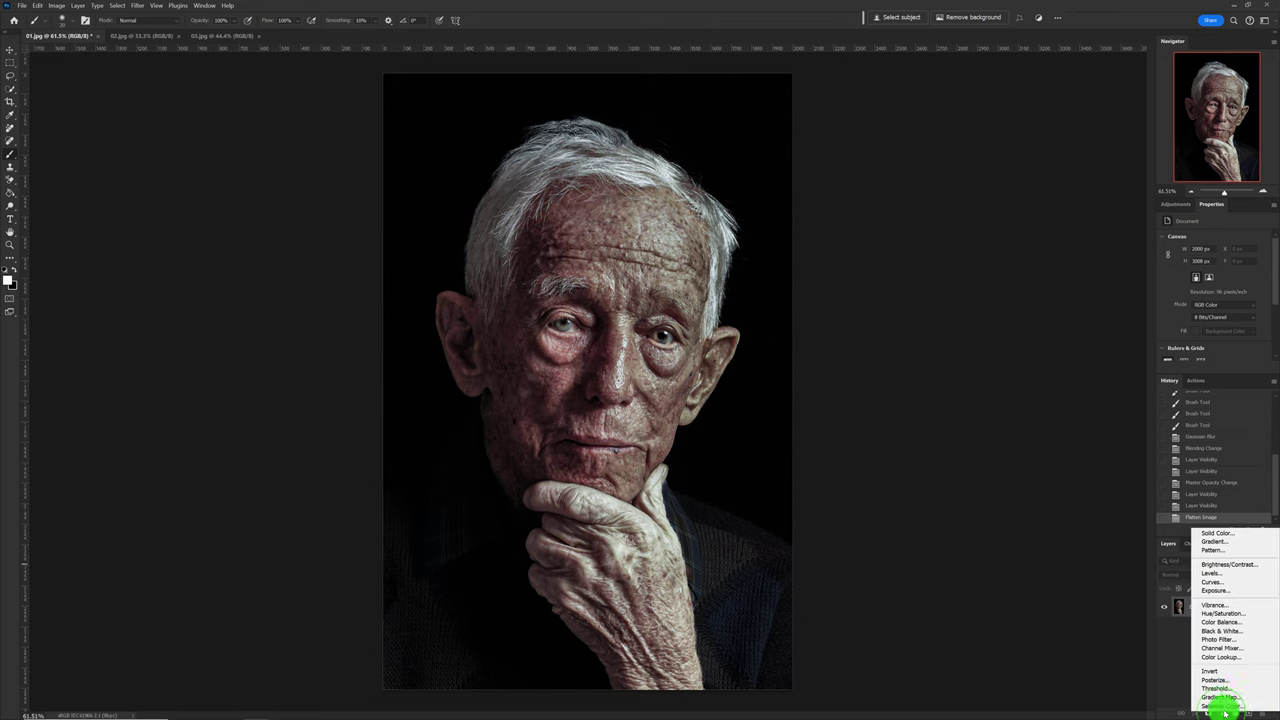
# Add a Black & White adjustment layer in Soft Light mode and compare it on and off
pyautogui.click(1268, 631)
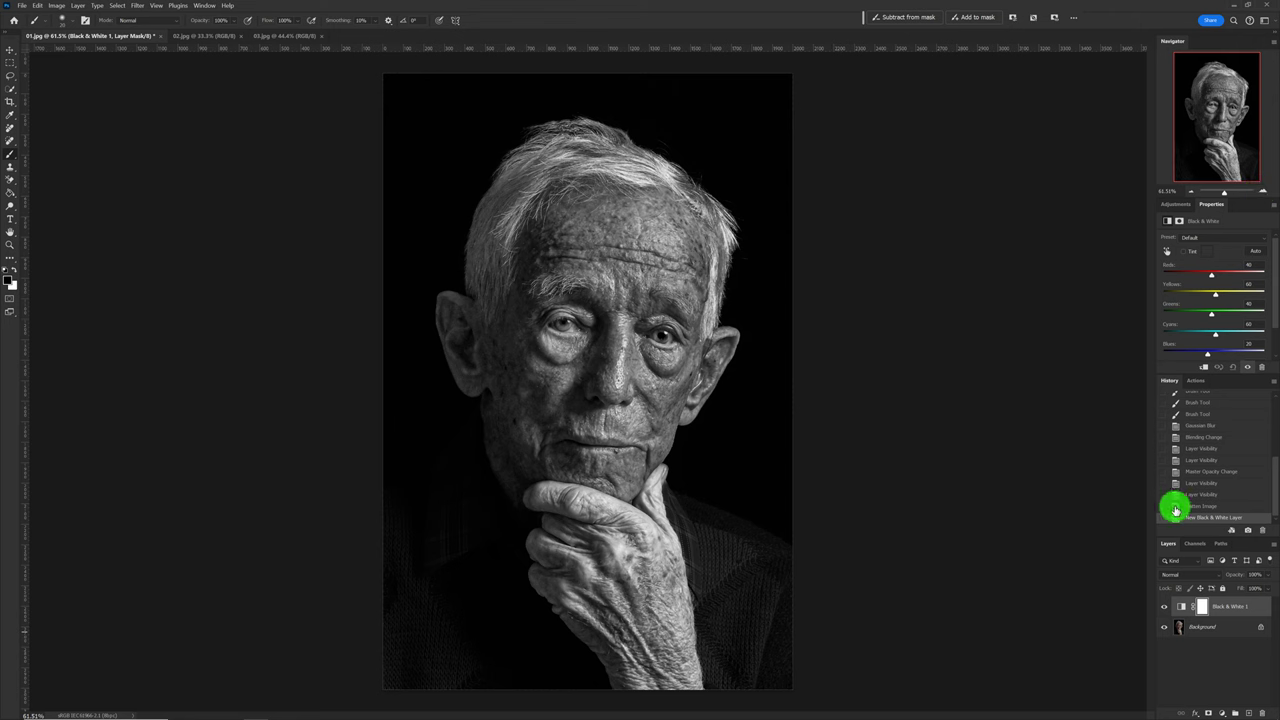
pyautogui.click(1196, 578)
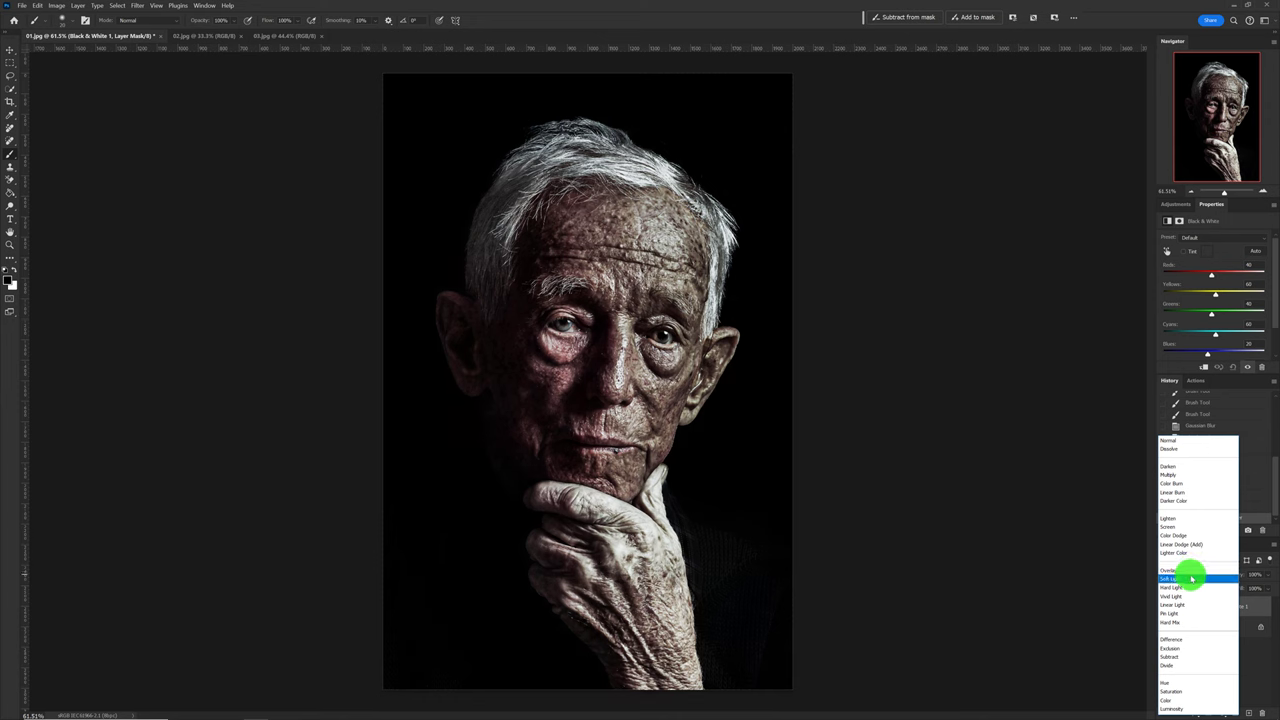
pyautogui.click(1191, 579)
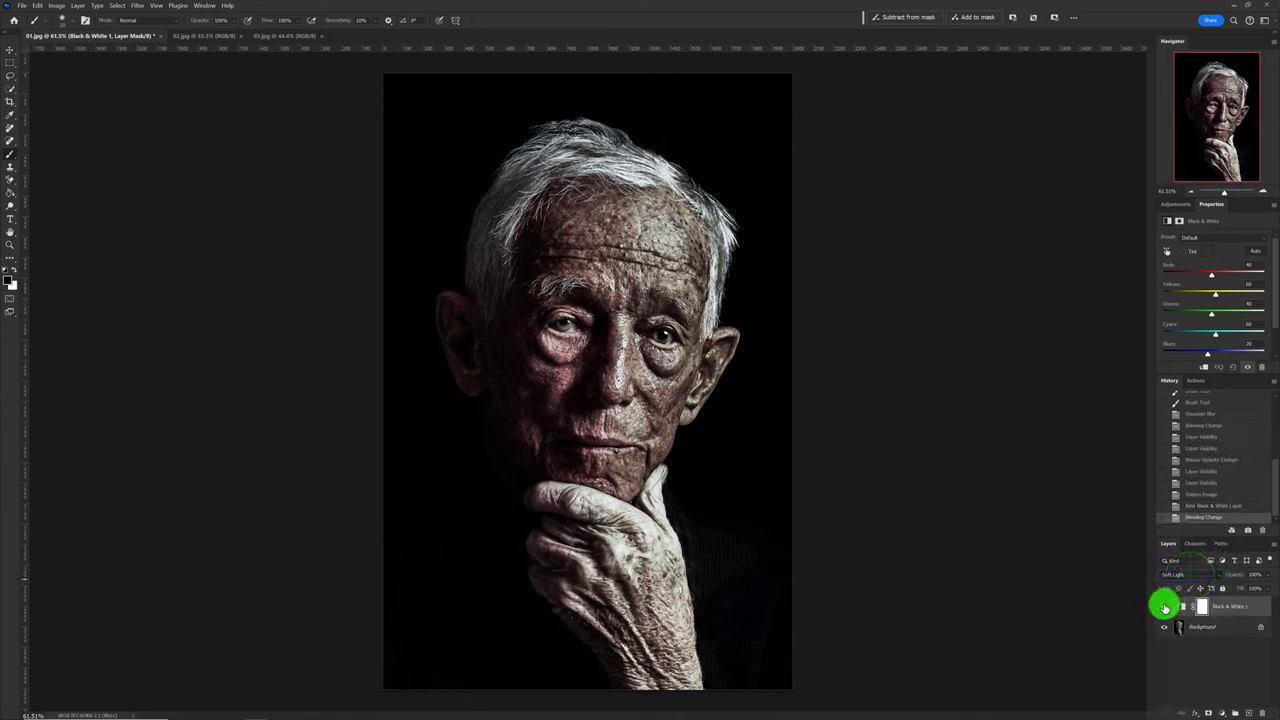
pyautogui.click(1165, 607)
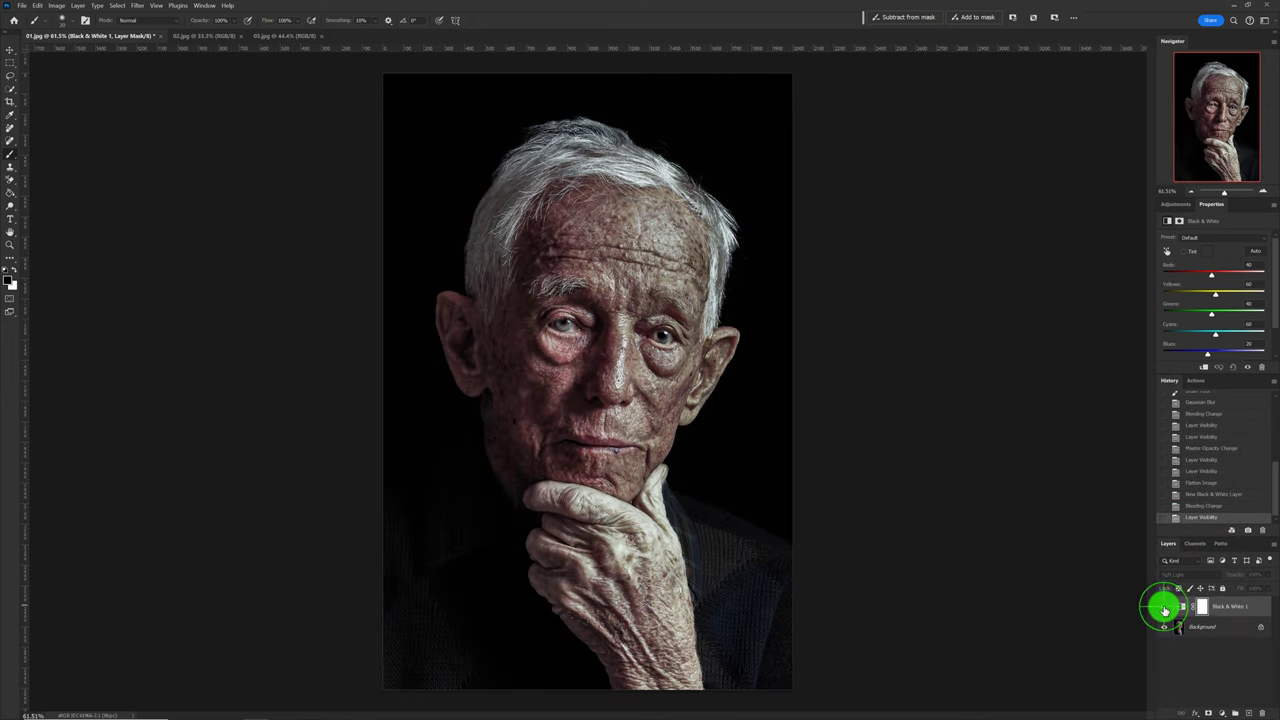
pyautogui.click(1164, 607)
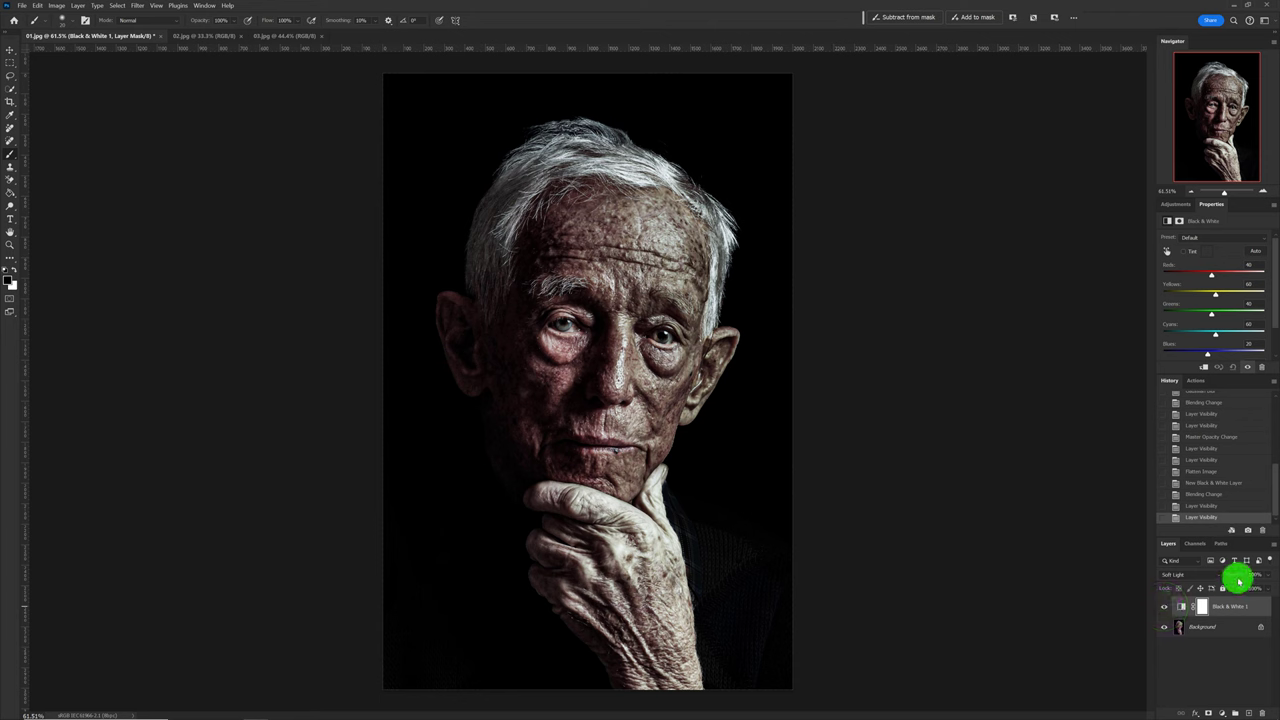
# Lower the Black & White layer's opacity to 77%, compare again, and flatten the image
pyautogui.moveTo(1240, 577); pyautogui.dragTo(1237, 577)
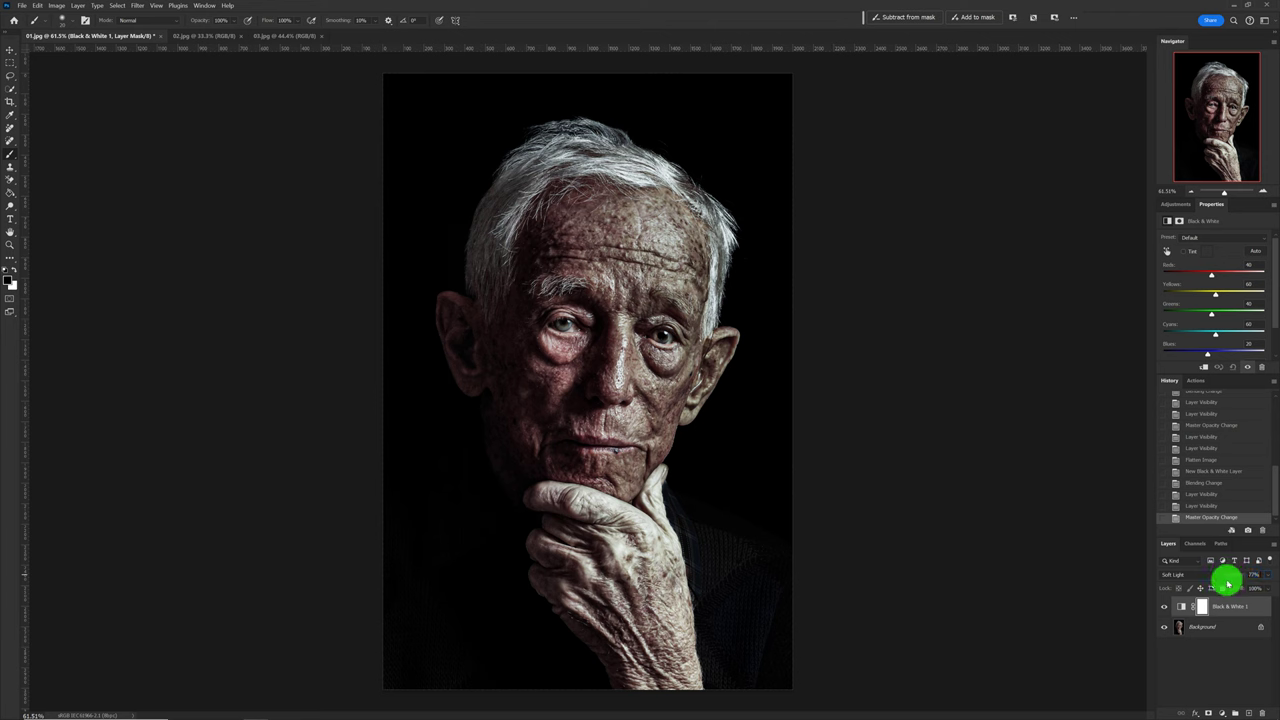
pyautogui.click(1163, 607)
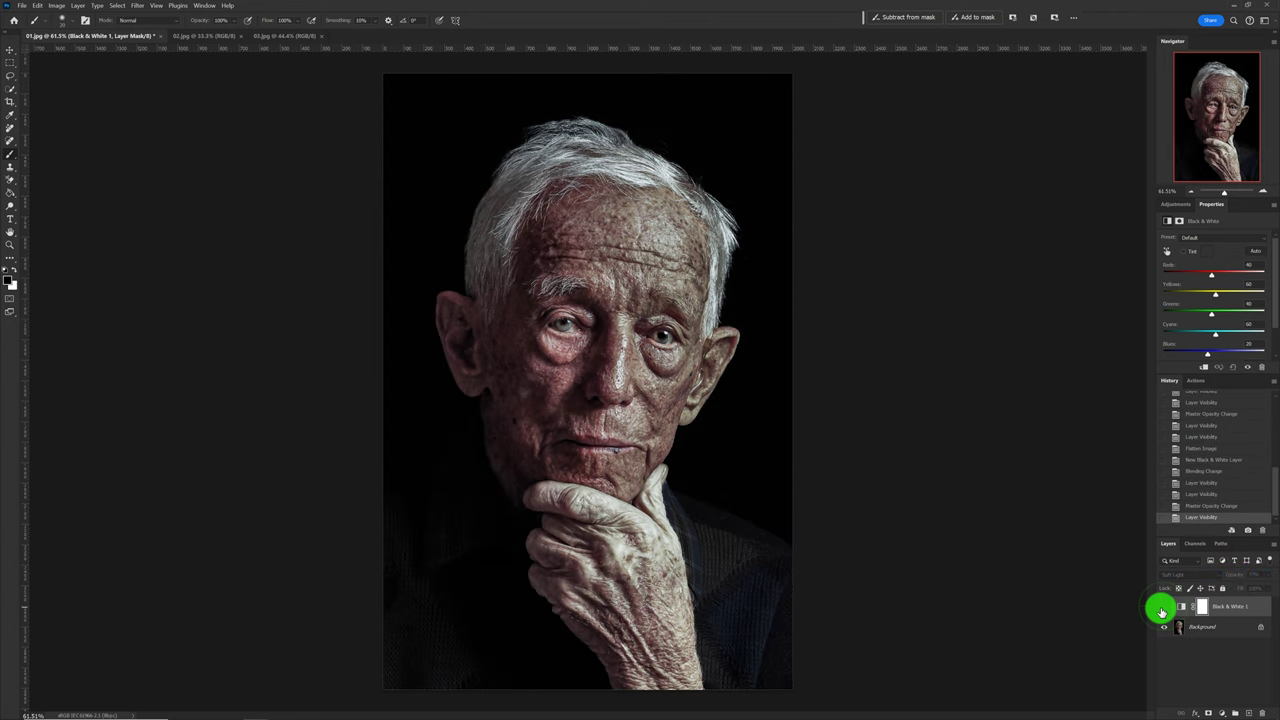
pyautogui.click(1161, 610)
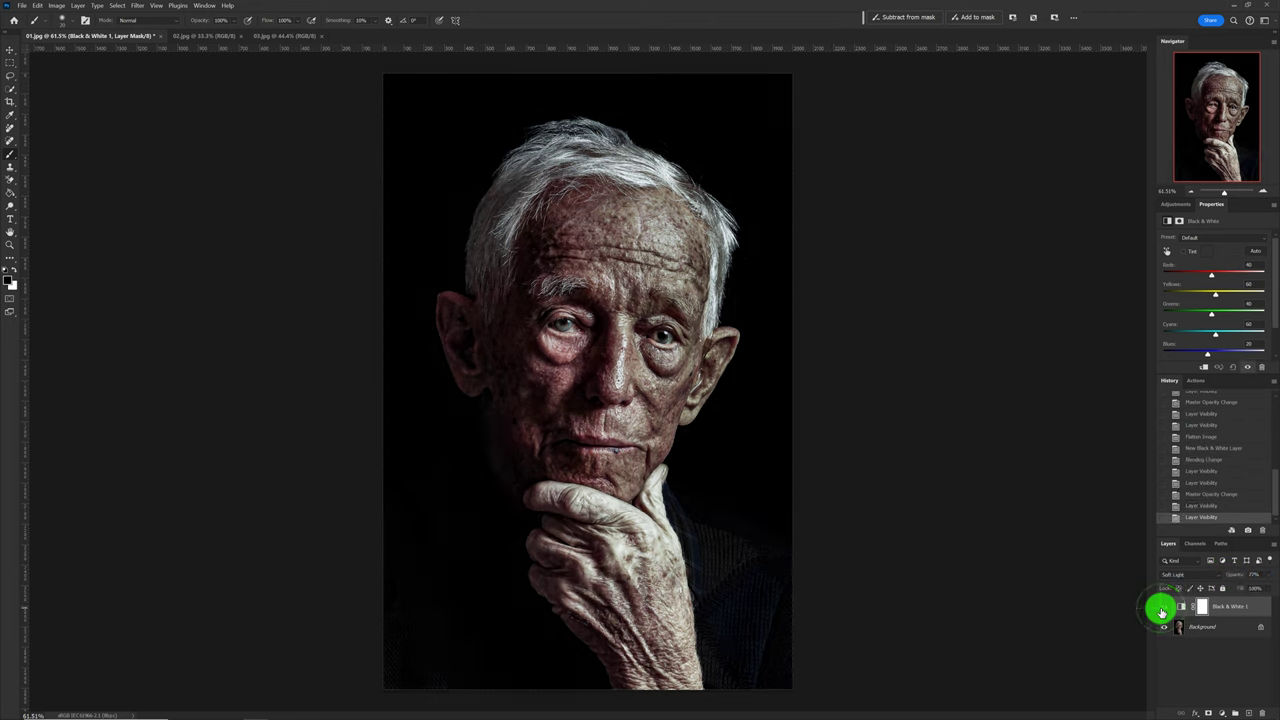
pyautogui.click(1274, 546)
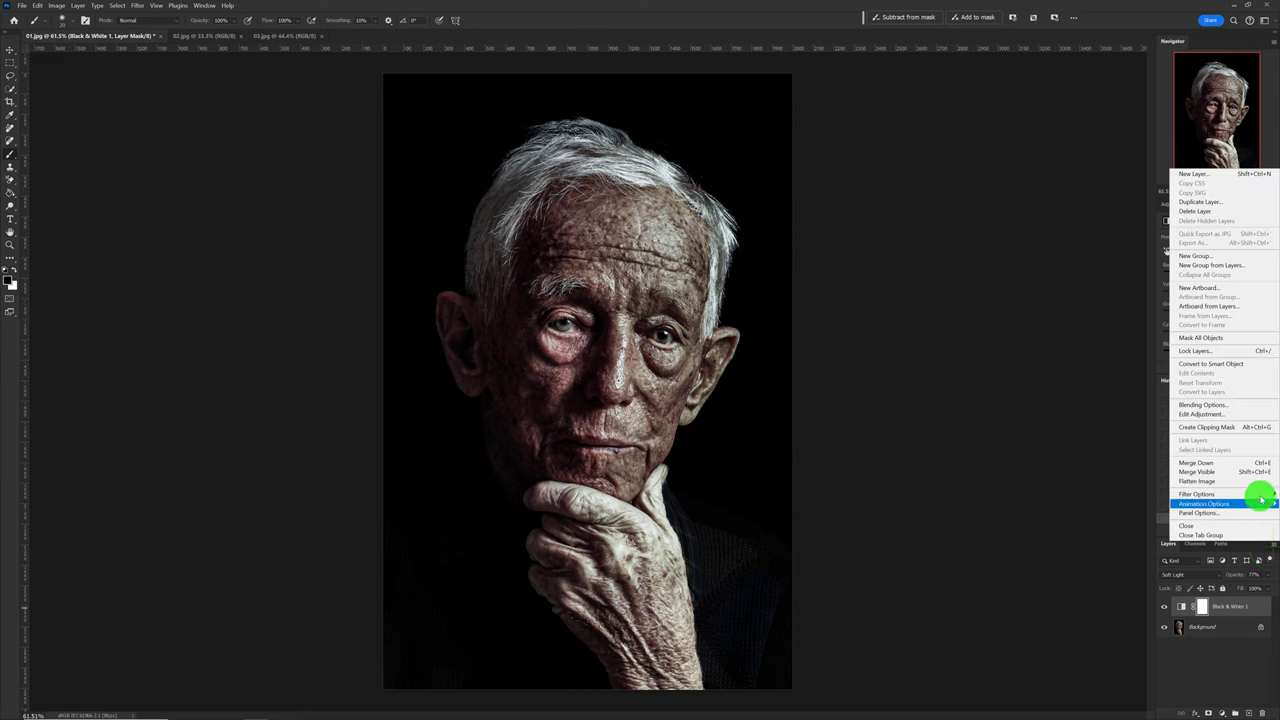
pyautogui.click(1258, 488)
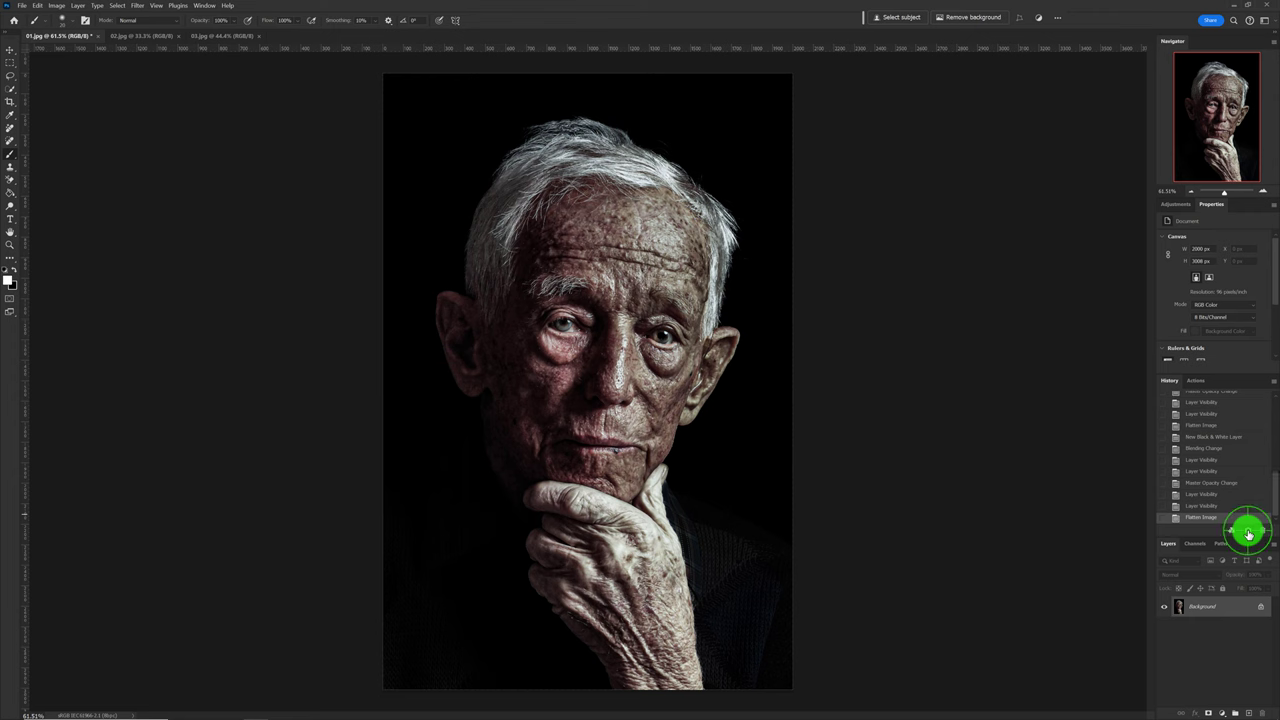
# Switch twice between the original History snapshot and Snapshot 1, ending on the edited portrait
pyautogui.moveTo(1276, 505); pyautogui.dragTo(1274, 400)
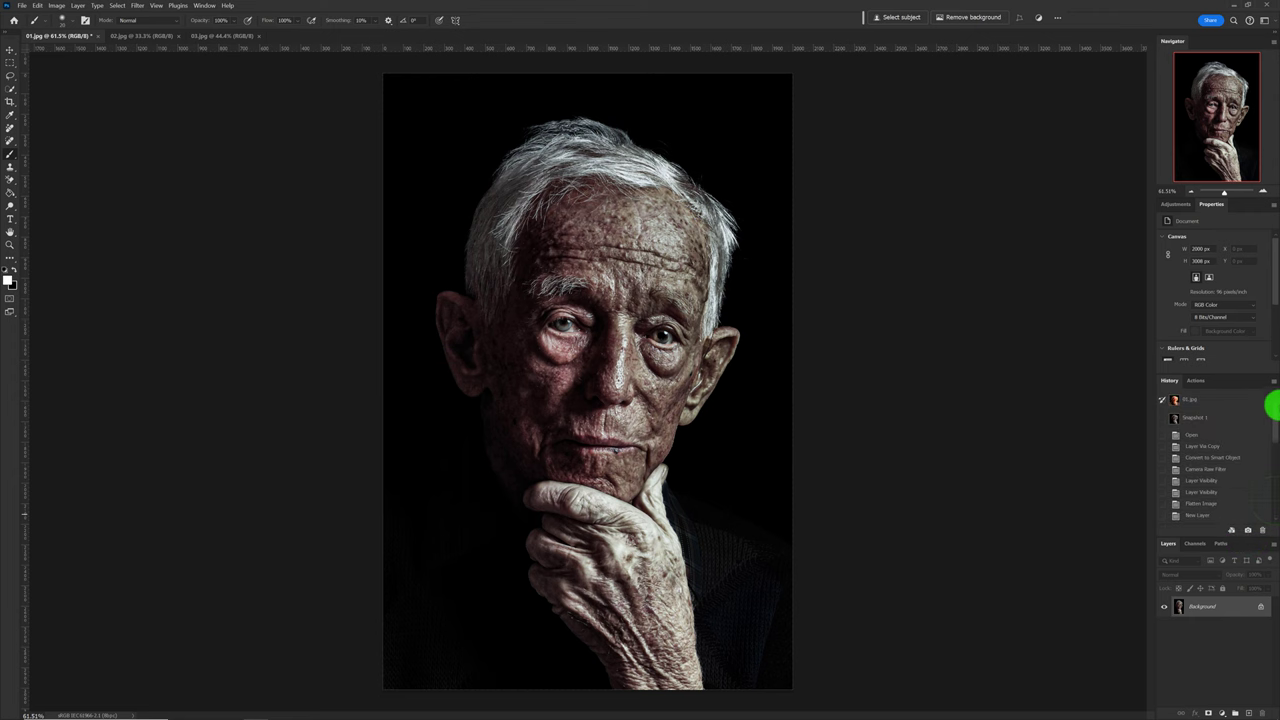
pyautogui.click(1191, 401)
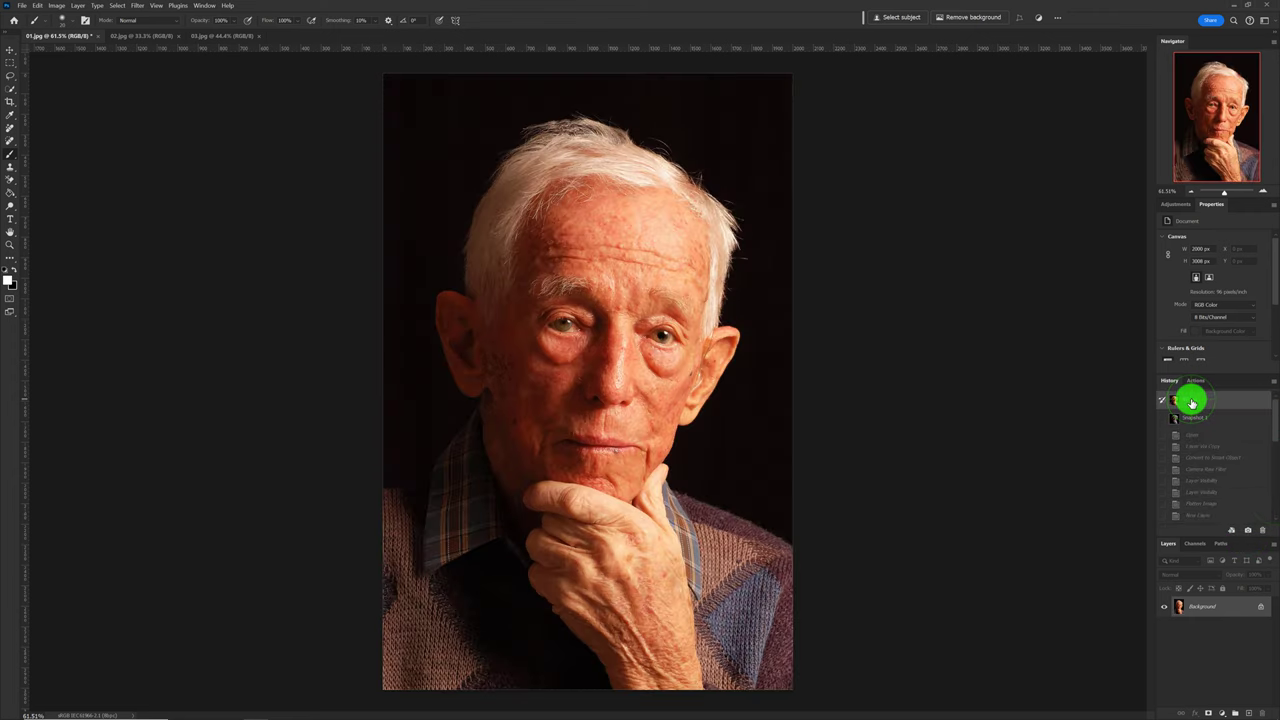
pyautogui.click(1196, 419)
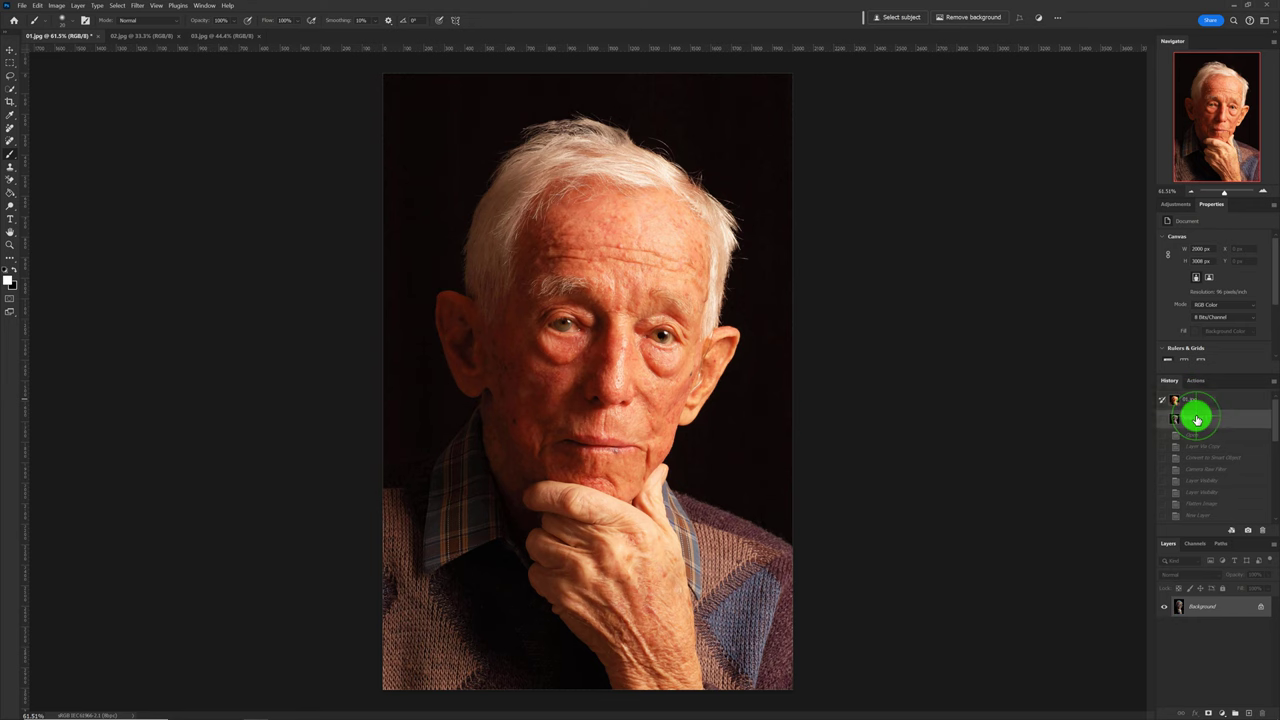
pyautogui.scroll(-1, 717, 400)
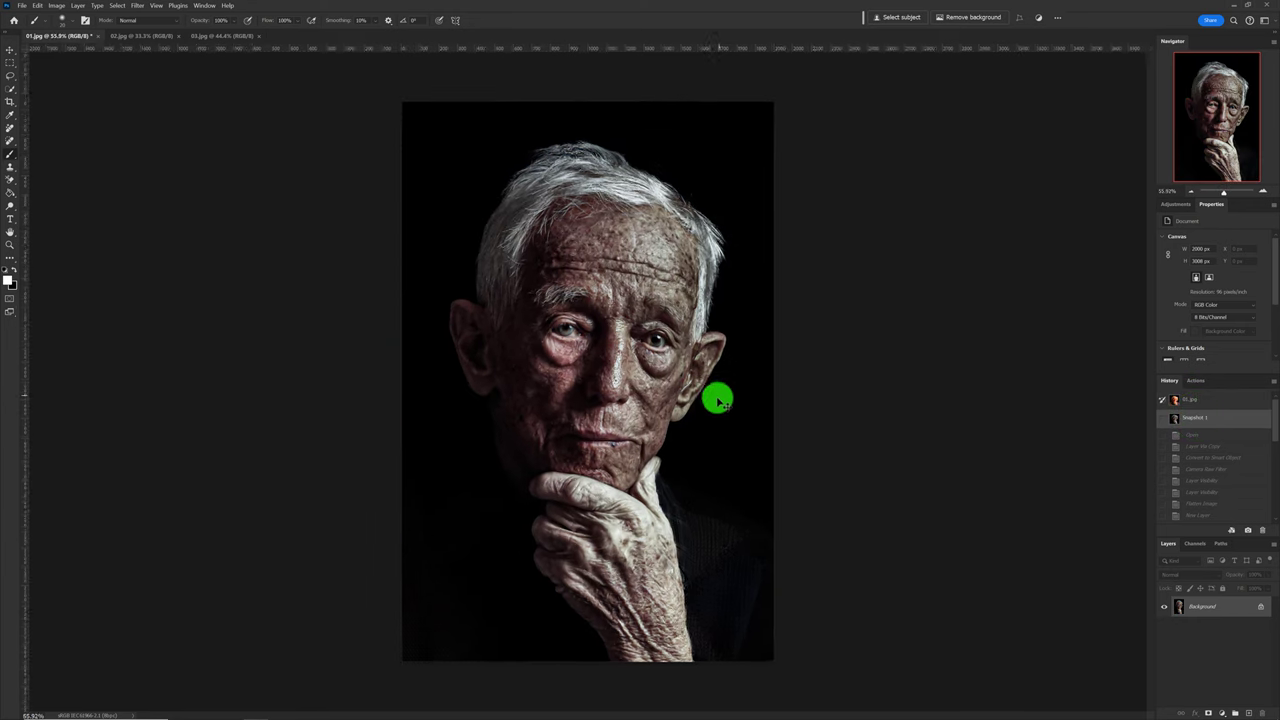
pyautogui.scroll(-3, 717, 400)
pyautogui.scroll(1, 717, 400)
pyautogui.scroll(1, 717, 400)
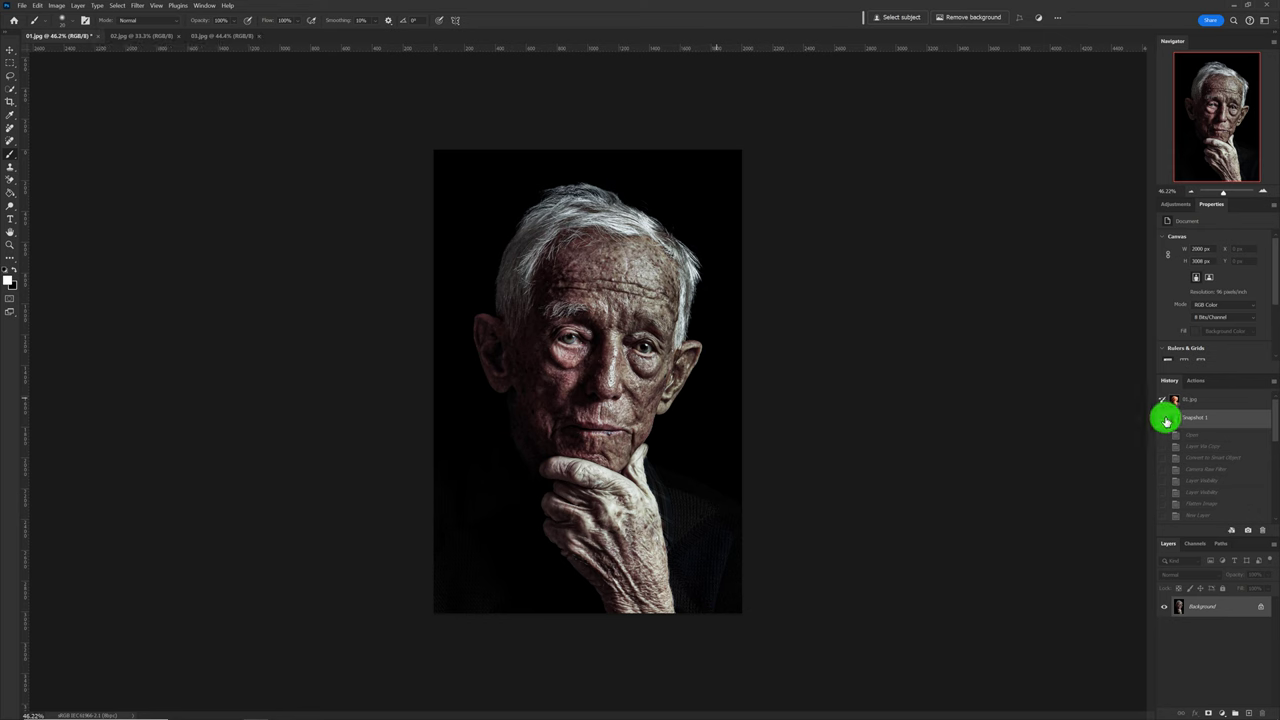
pyautogui.click(1203, 400)
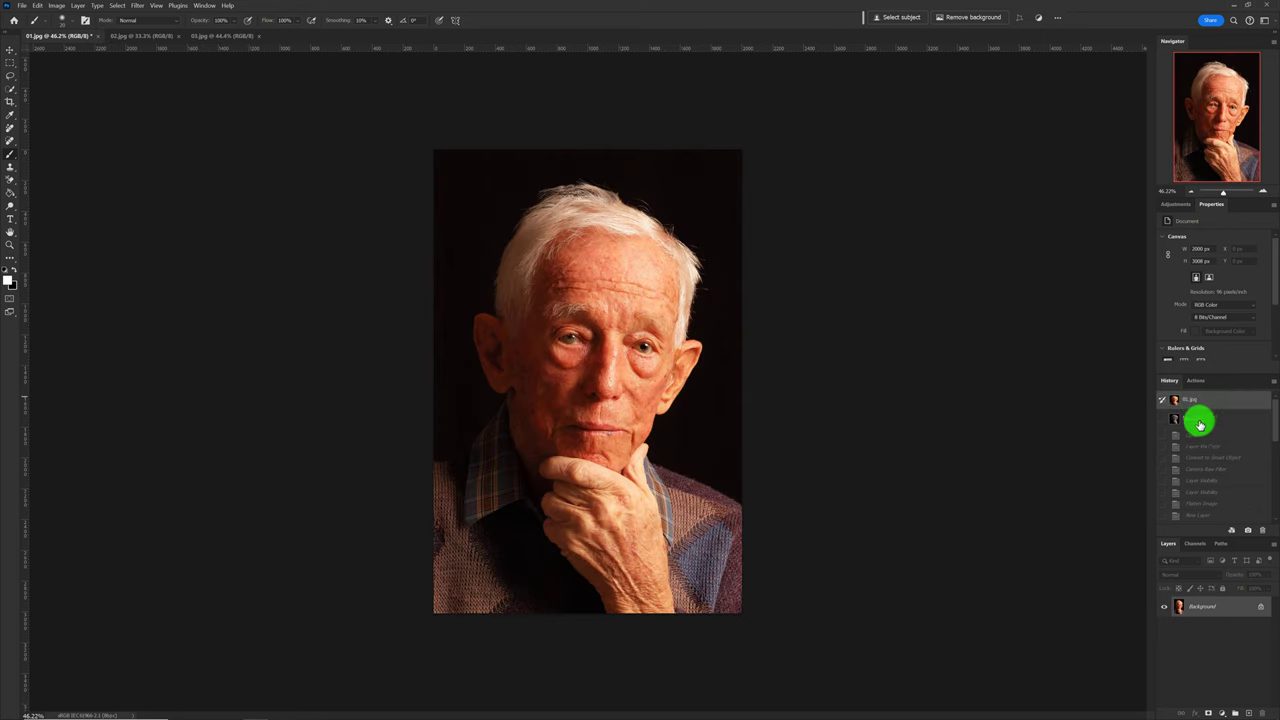
pyautogui.click(1199, 419)
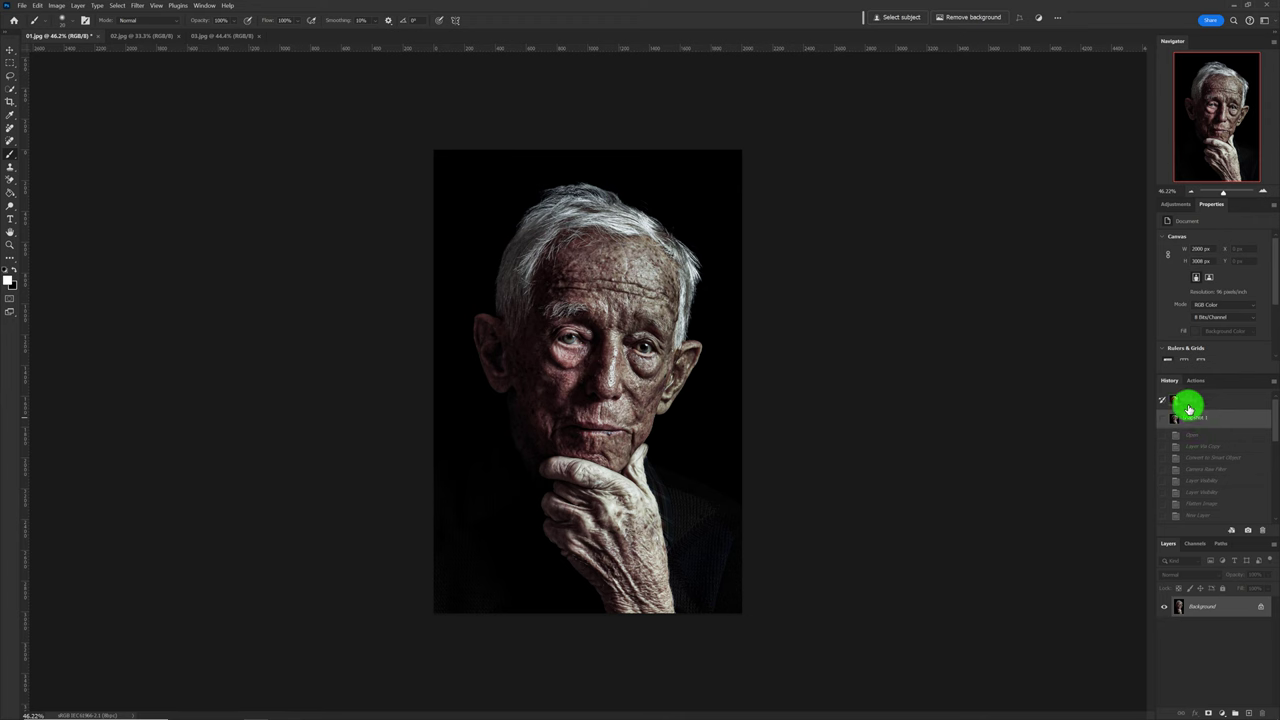
# On 02.jpg, duplicate the photo with Ctrl+J, convert Layer 1 to a smart object, and launch Camera Raw Filter
pyautogui.click(129, 38)
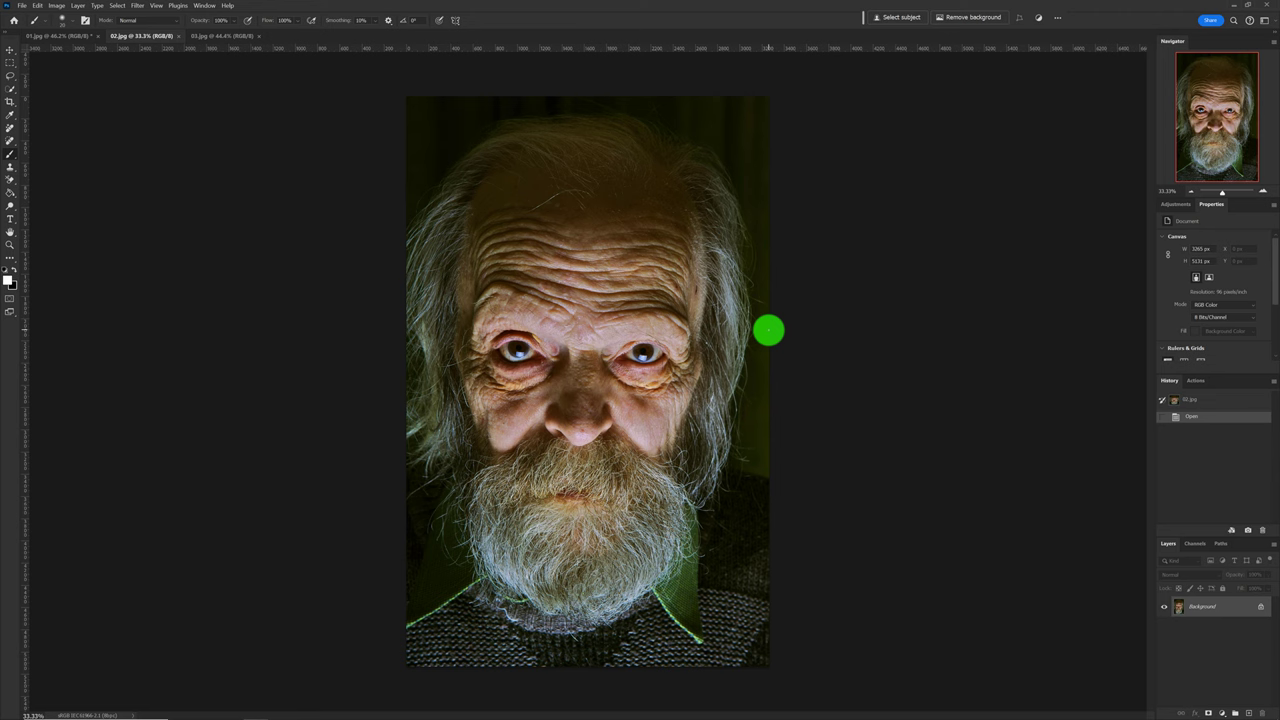
pyautogui.hotkey('ctrl', 'j')
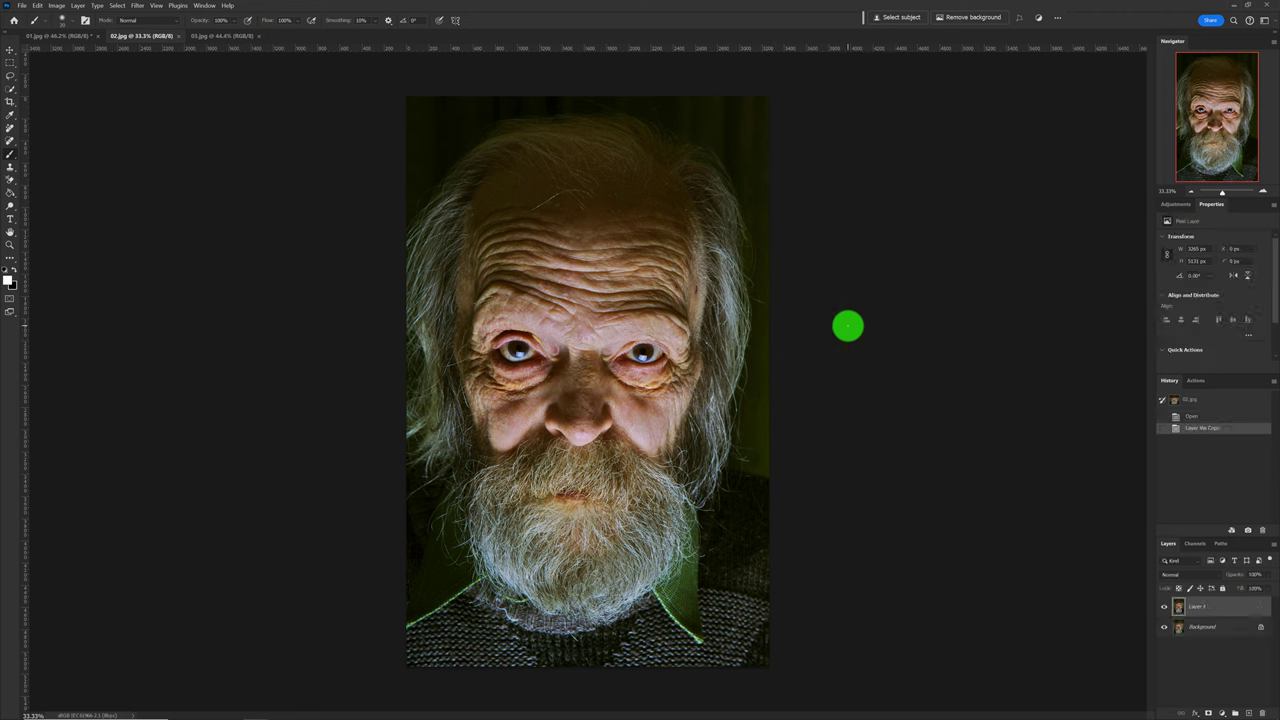
pyautogui.rightClick(1231, 610)
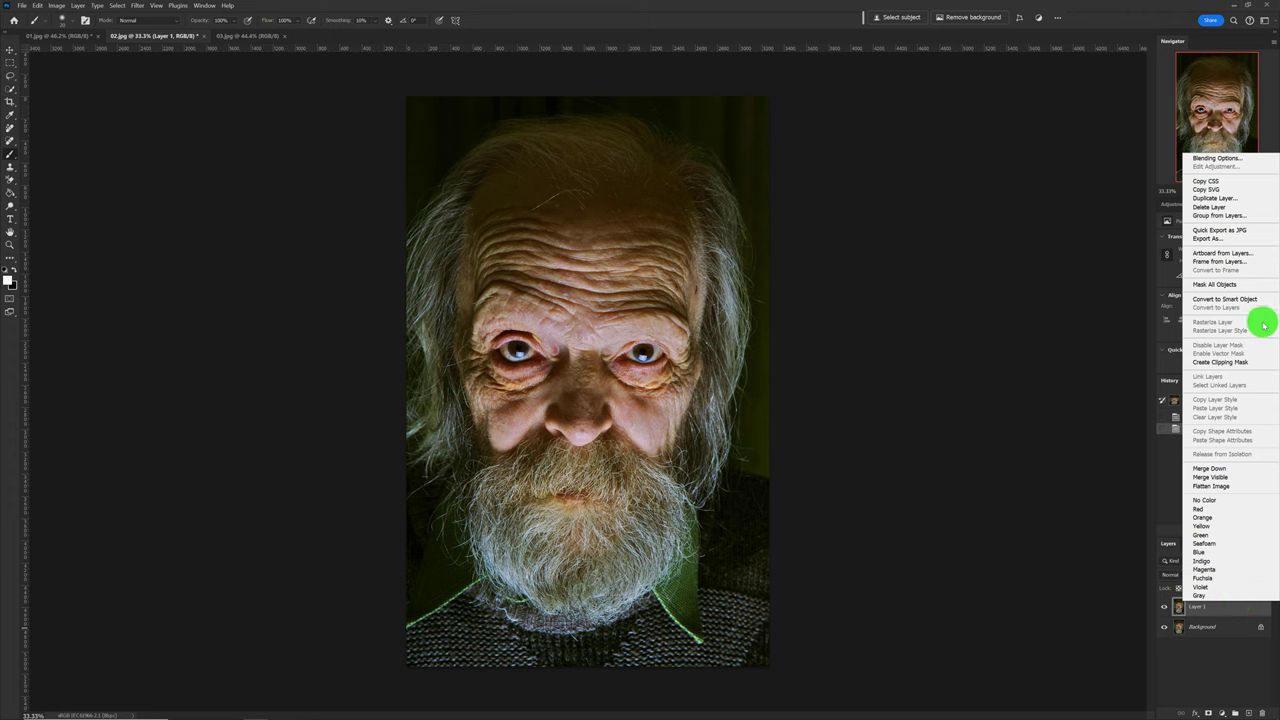
pyautogui.click(1258, 288)
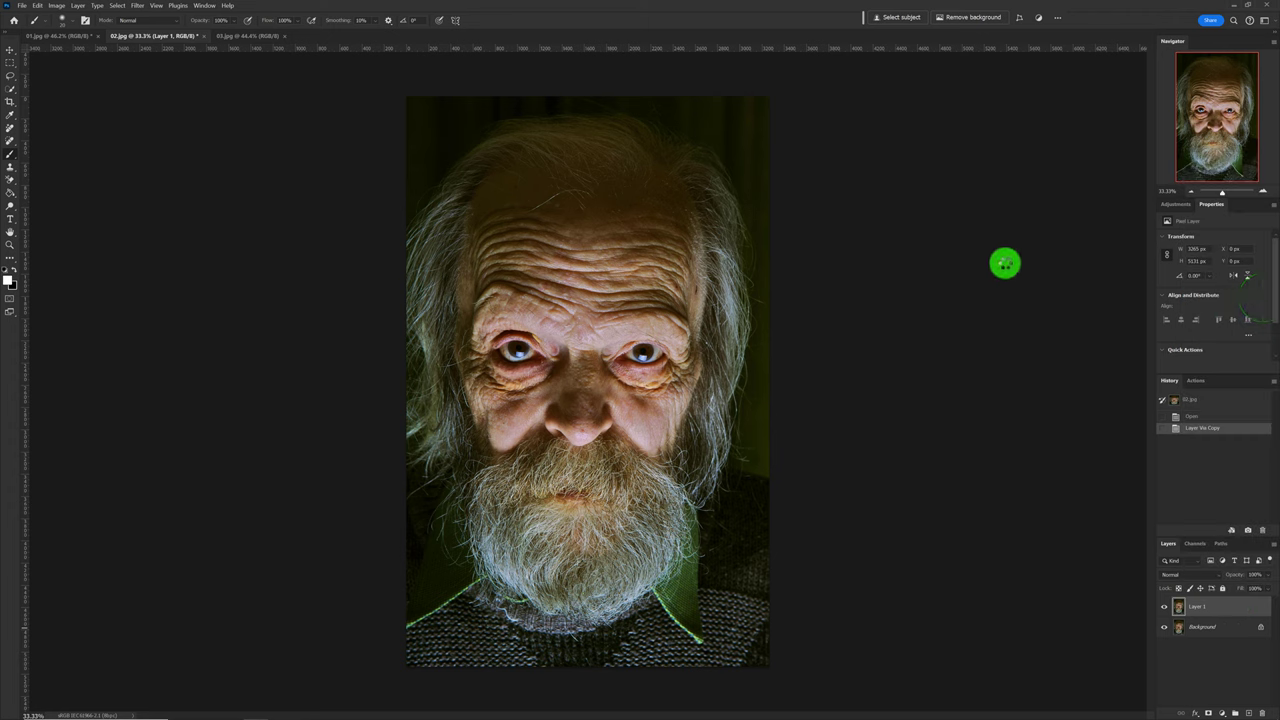
pyautogui.click(137, 5)
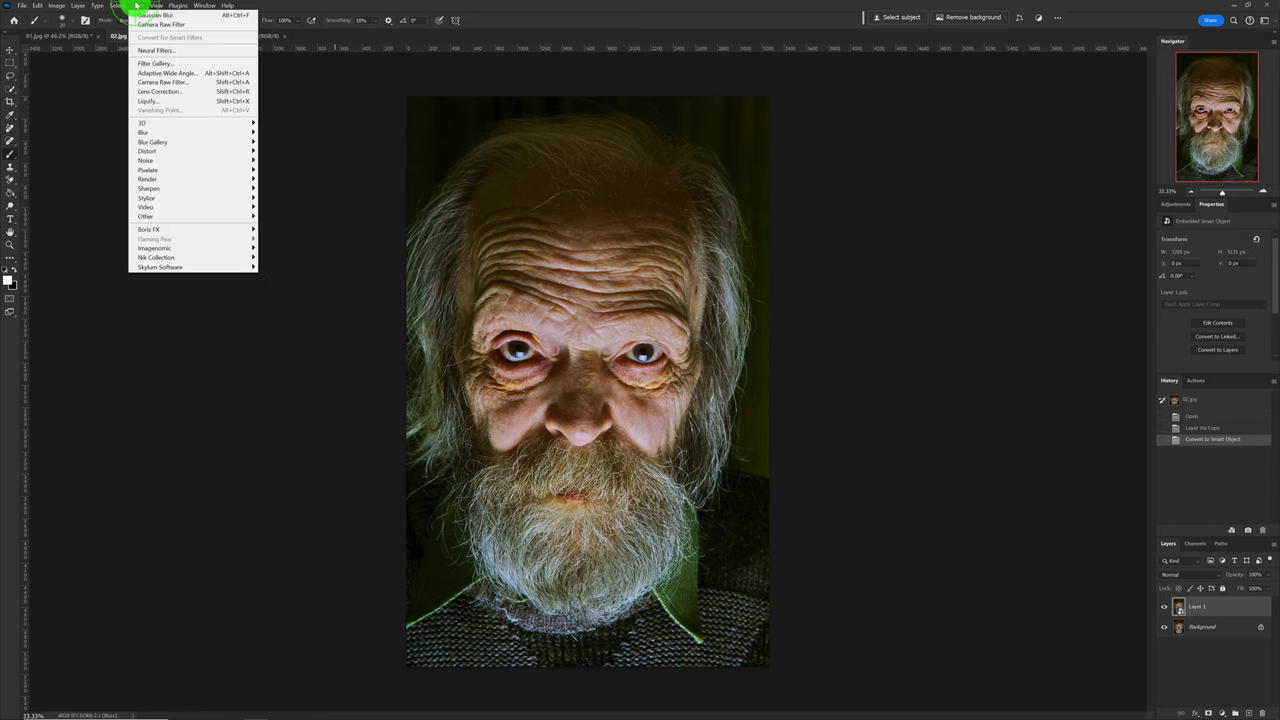
pyautogui.click(200, 82)
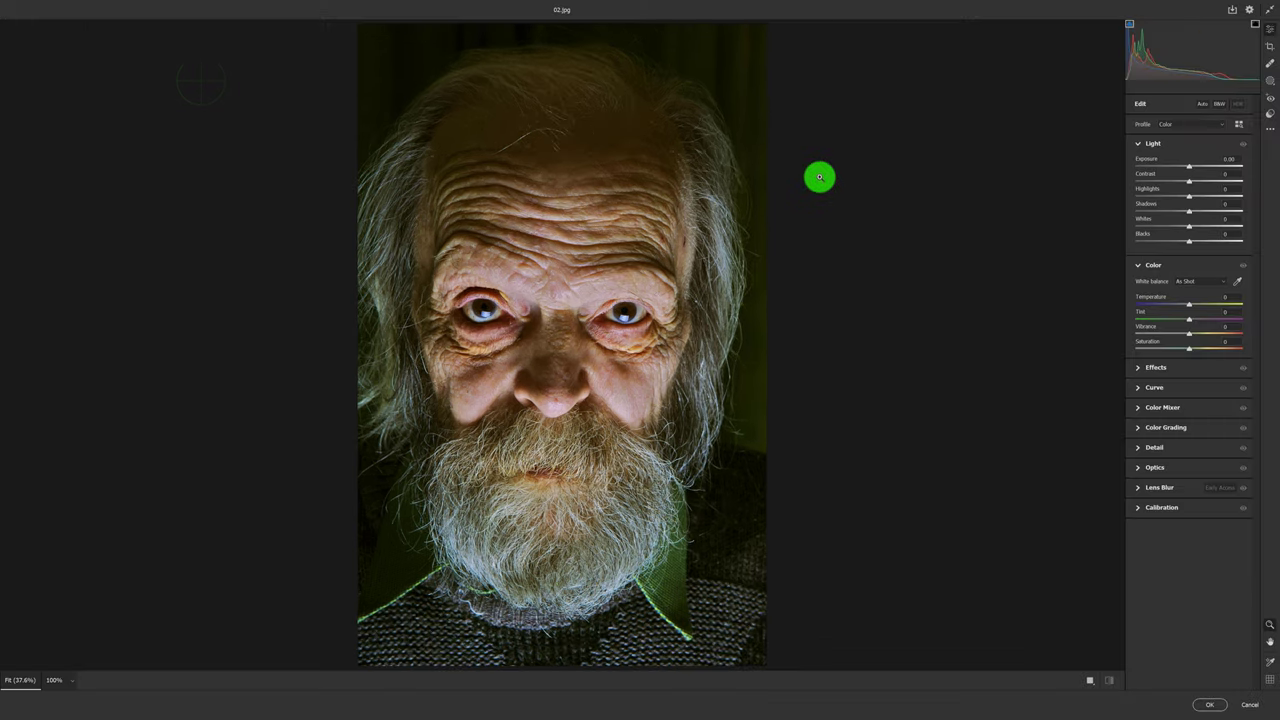
# Sample the grey beard with the White Balance eyedropper for a Custom Temperature +9, Tint +30
pyautogui.click(1239, 283)
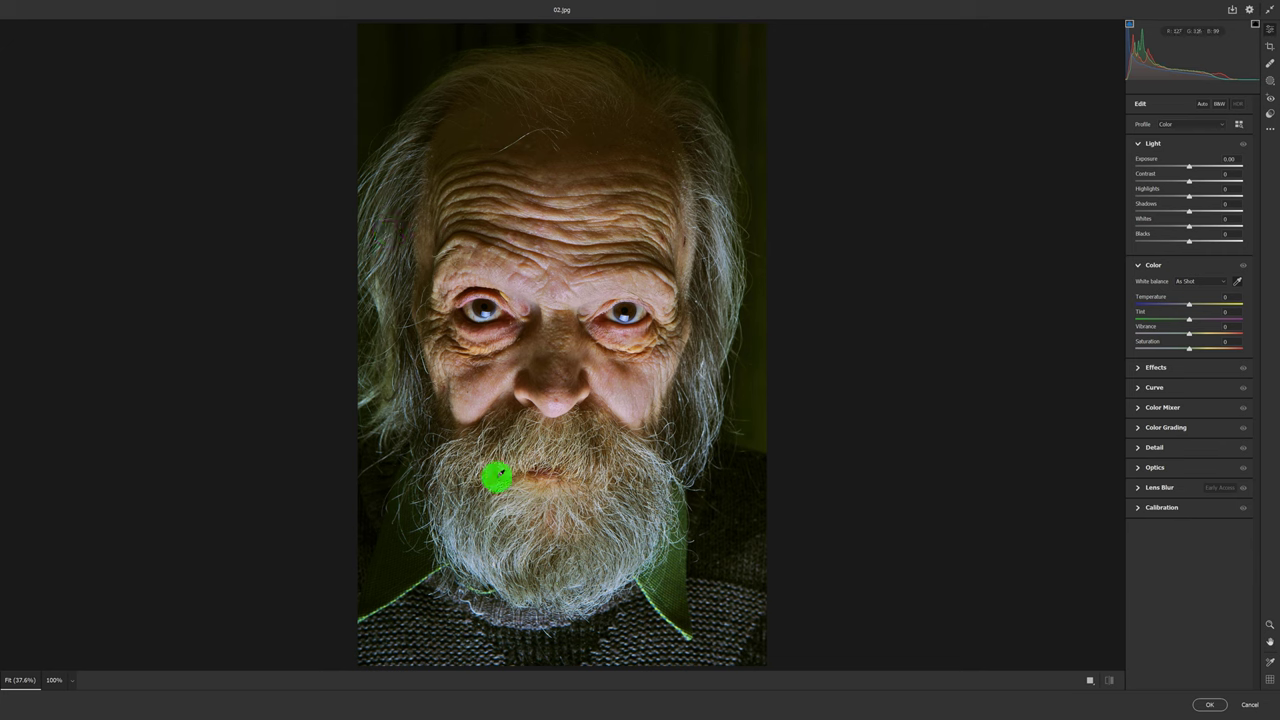
pyautogui.click(447, 521)
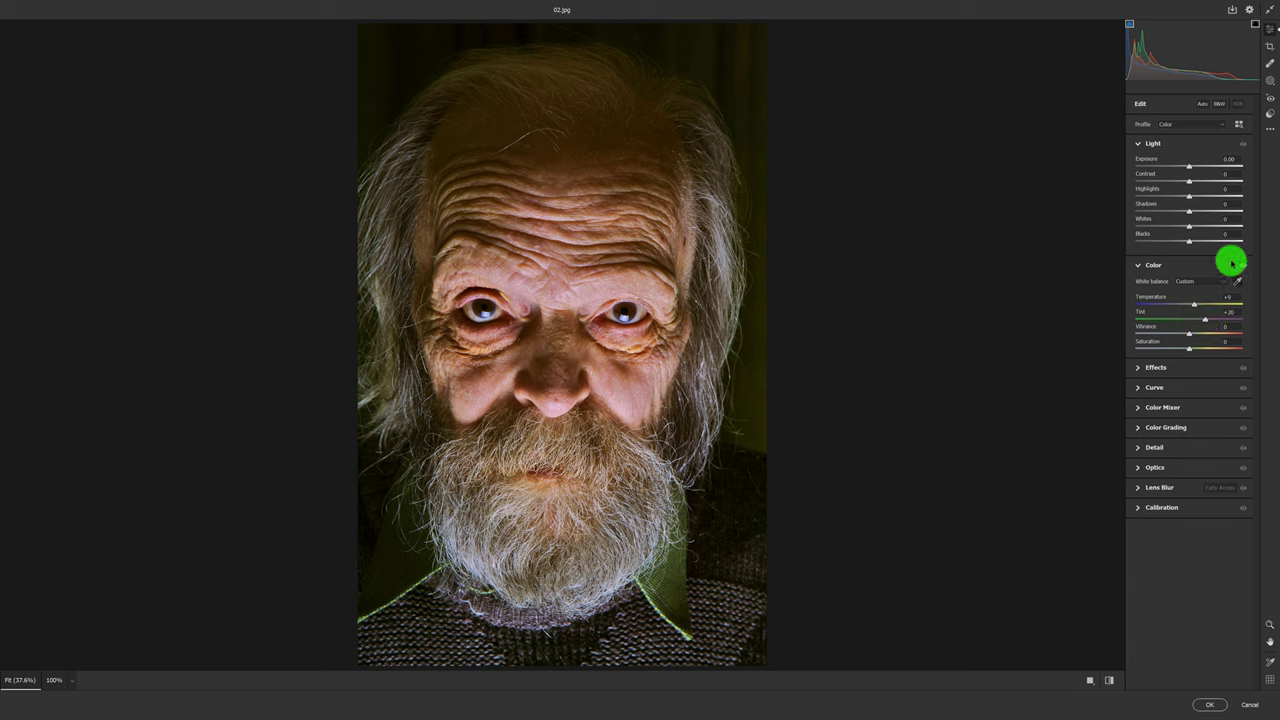
# Build a Person 1 mask of facial skin, eyebrows, eyes, lips, hair and facial hair
pyautogui.click(1271, 82)
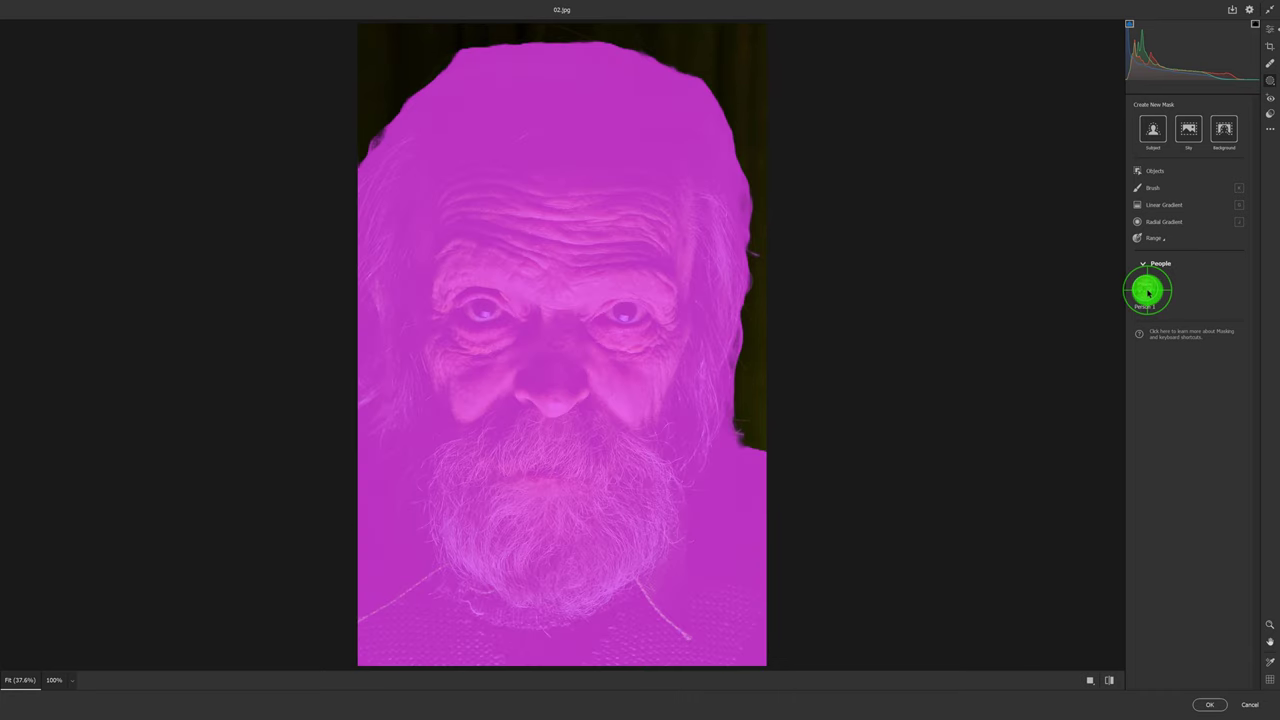
pyautogui.click(1146, 290)
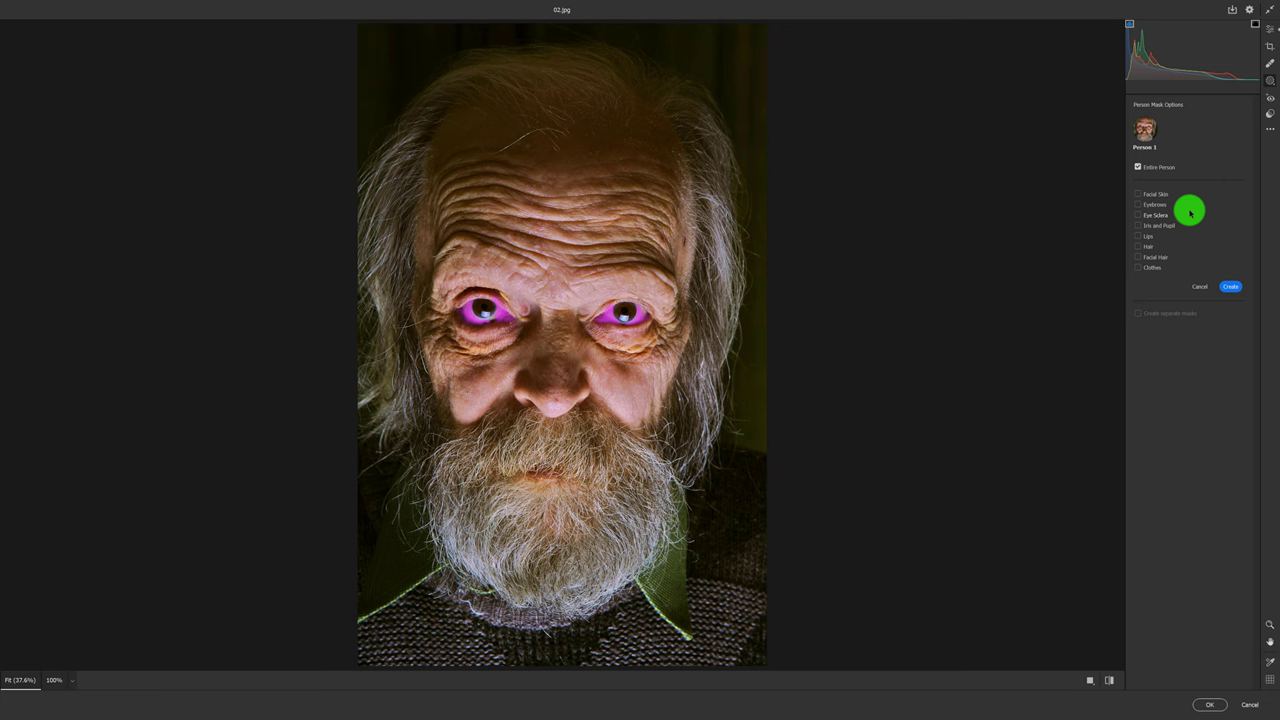
pyautogui.click(1137, 194)
pyautogui.click(1137, 204)
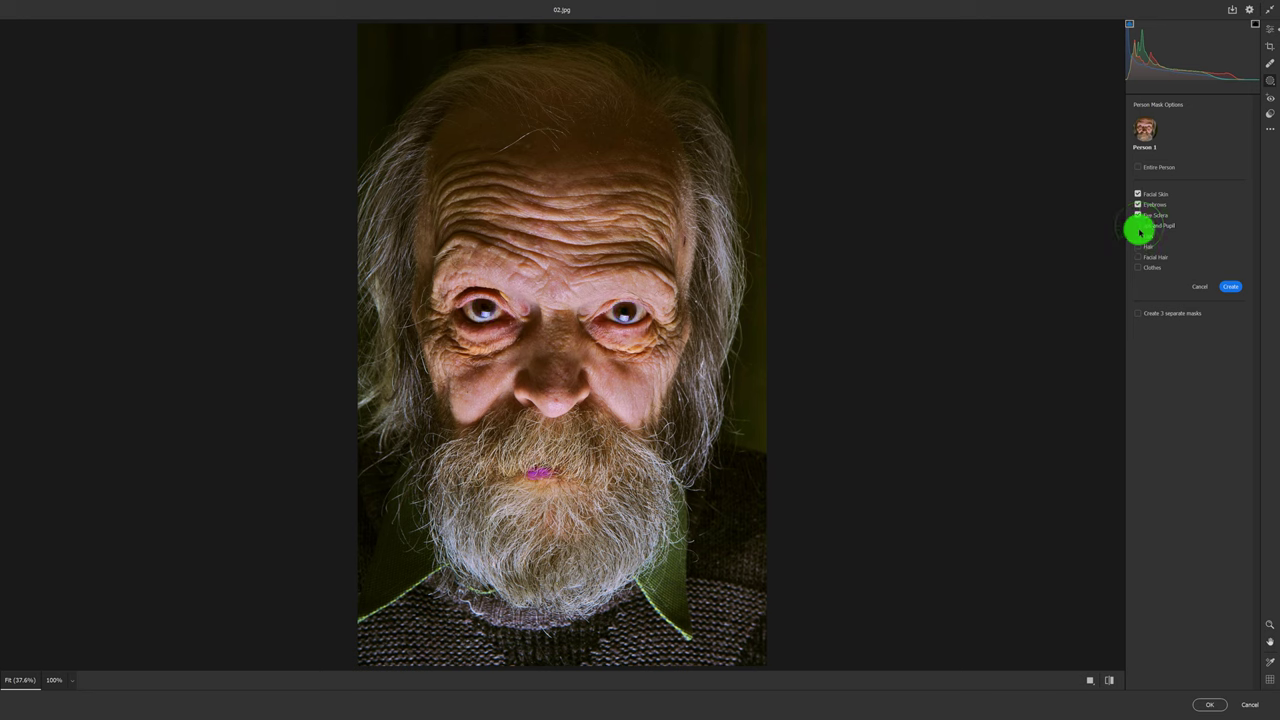
pyautogui.click(1140, 224)
pyautogui.click(1138, 236)
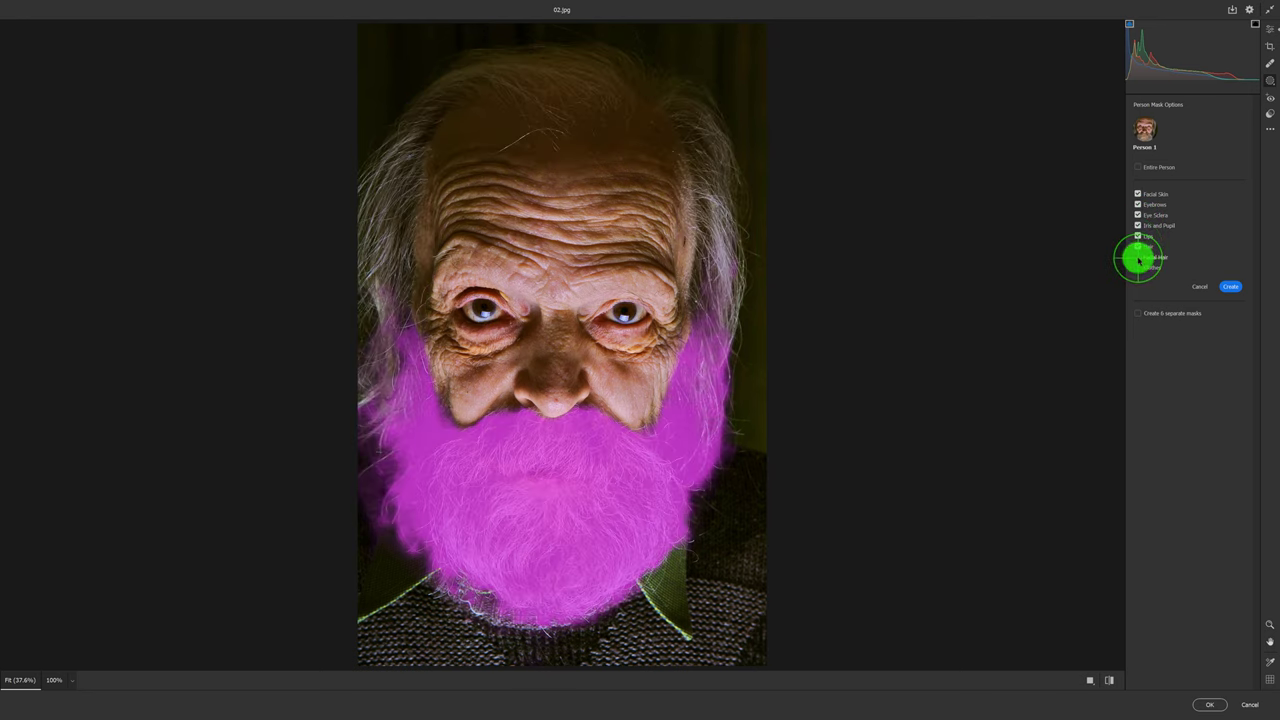
pyautogui.click(1138, 258)
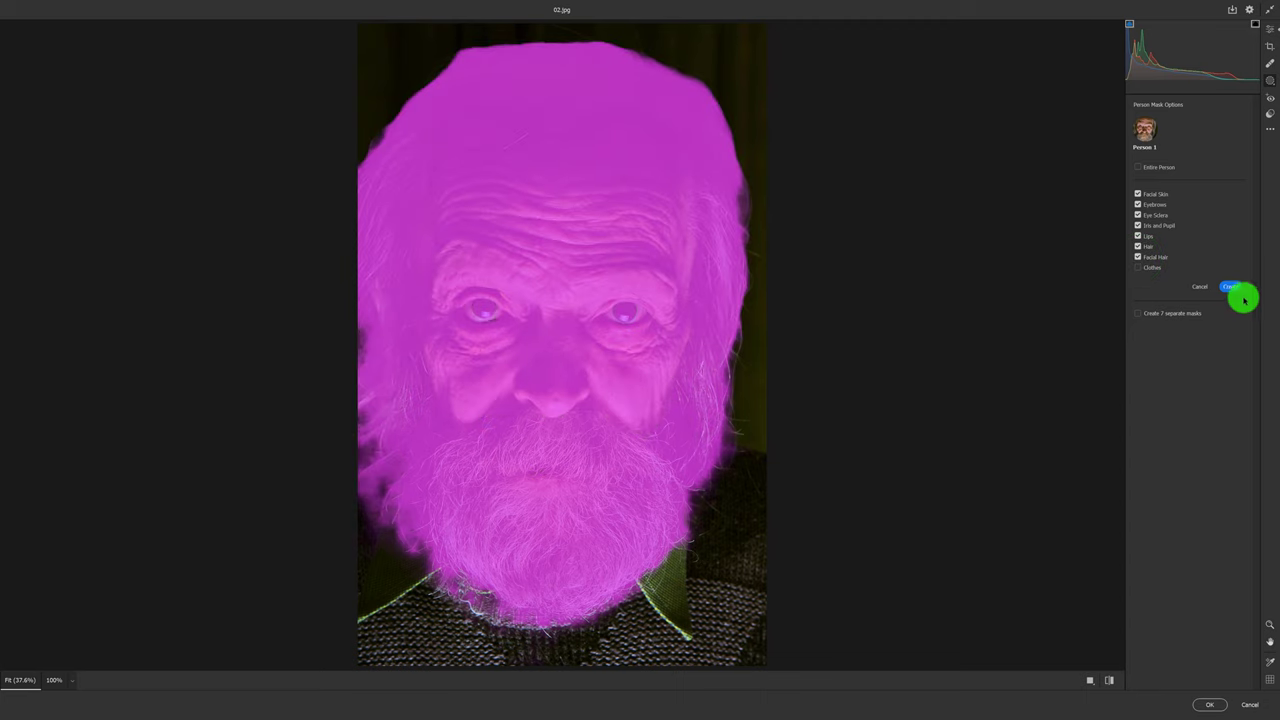
pyautogui.click(1234, 287)
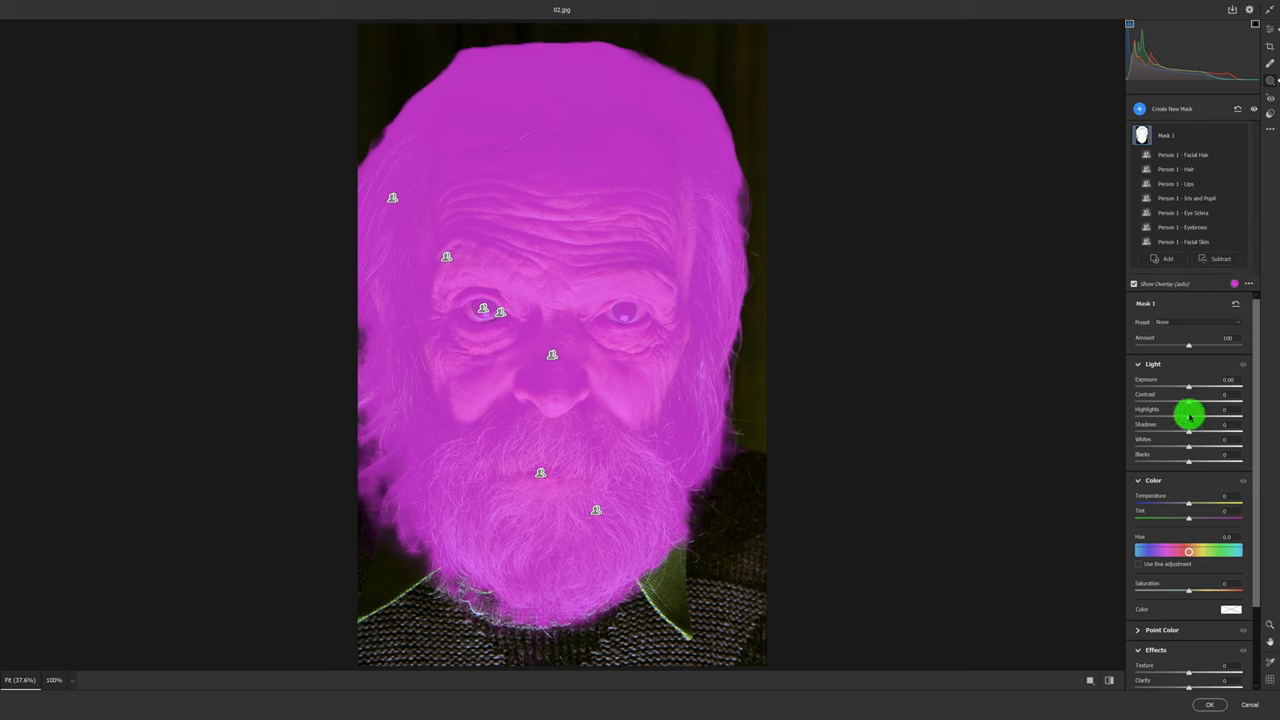
# Give Mask 1 Contrast +18, Highlights -25, Saturation -36, Texture +57, Clarity +35 and Dehaze +22
pyautogui.press('y')
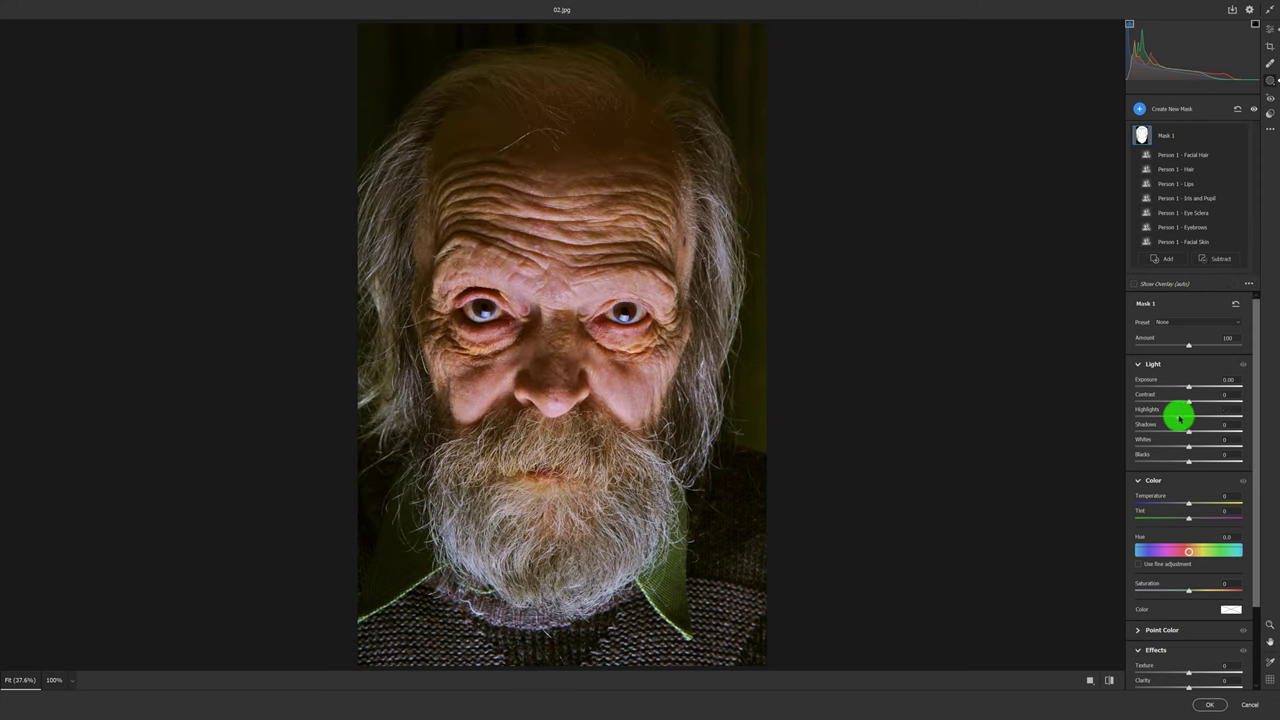
pyautogui.moveTo(1188, 401); pyautogui.dragTo(1196, 404)
pyautogui.moveTo(1257, 426); pyautogui.dragTo(1250, 550)
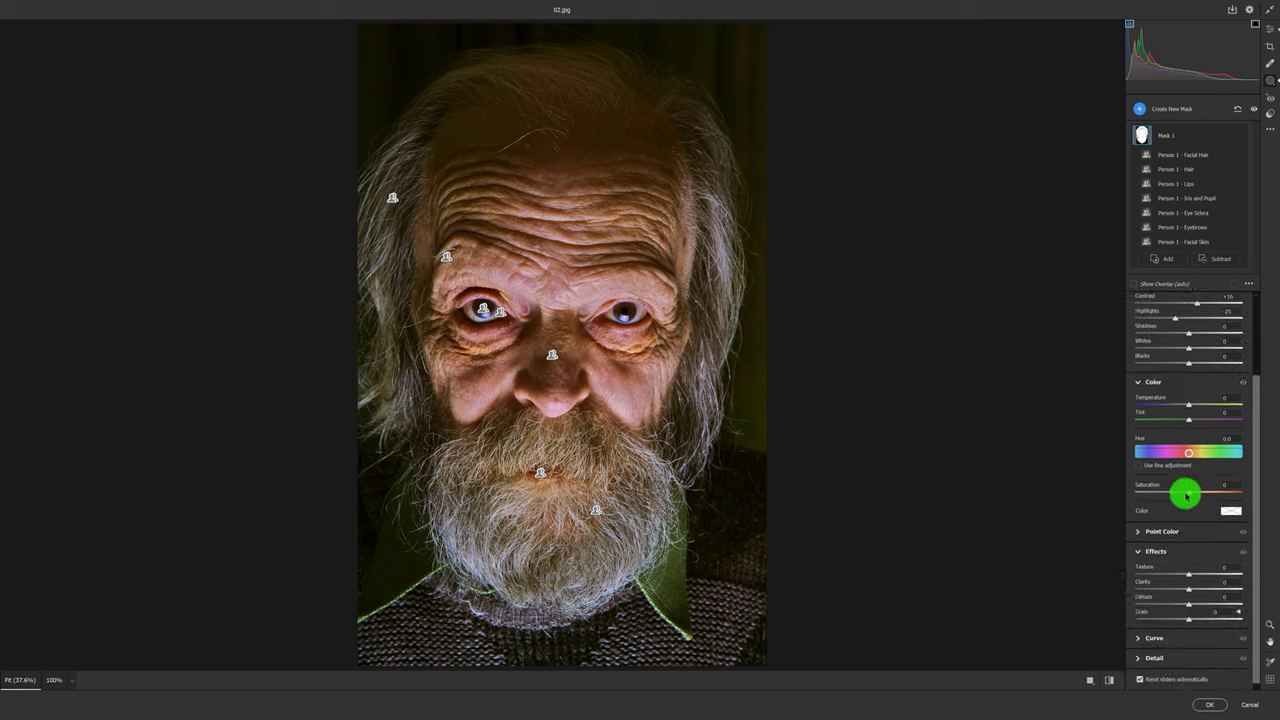
pyautogui.moveTo(1190, 496); pyautogui.dragTo(1181, 496)
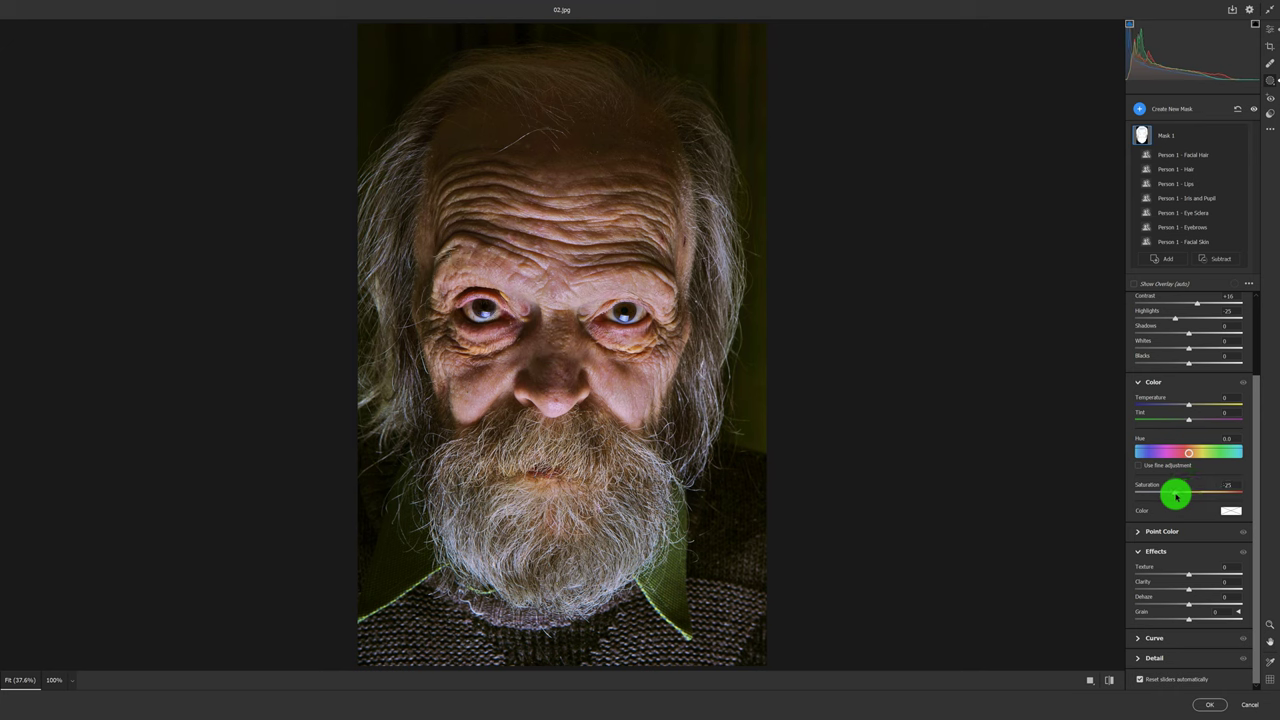
pyautogui.moveTo(1172, 496); pyautogui.dragTo(1169, 496)
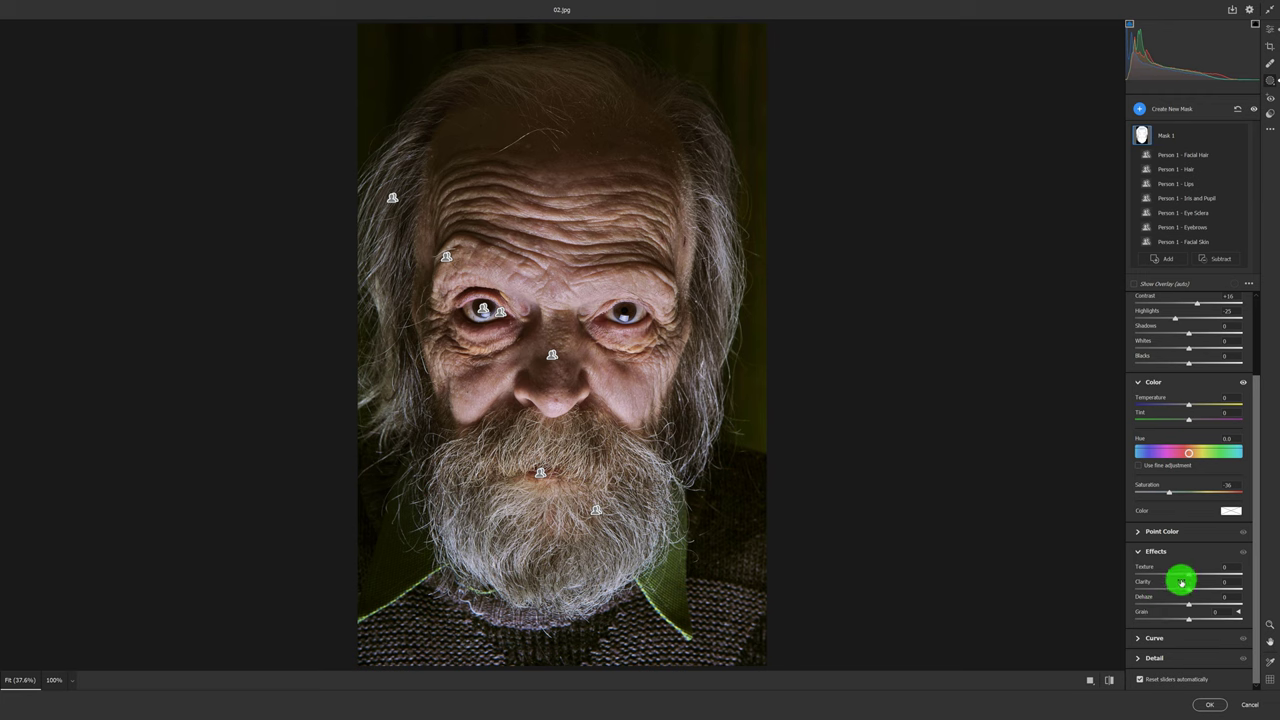
pyautogui.moveTo(1190, 575); pyautogui.dragTo(1223, 578)
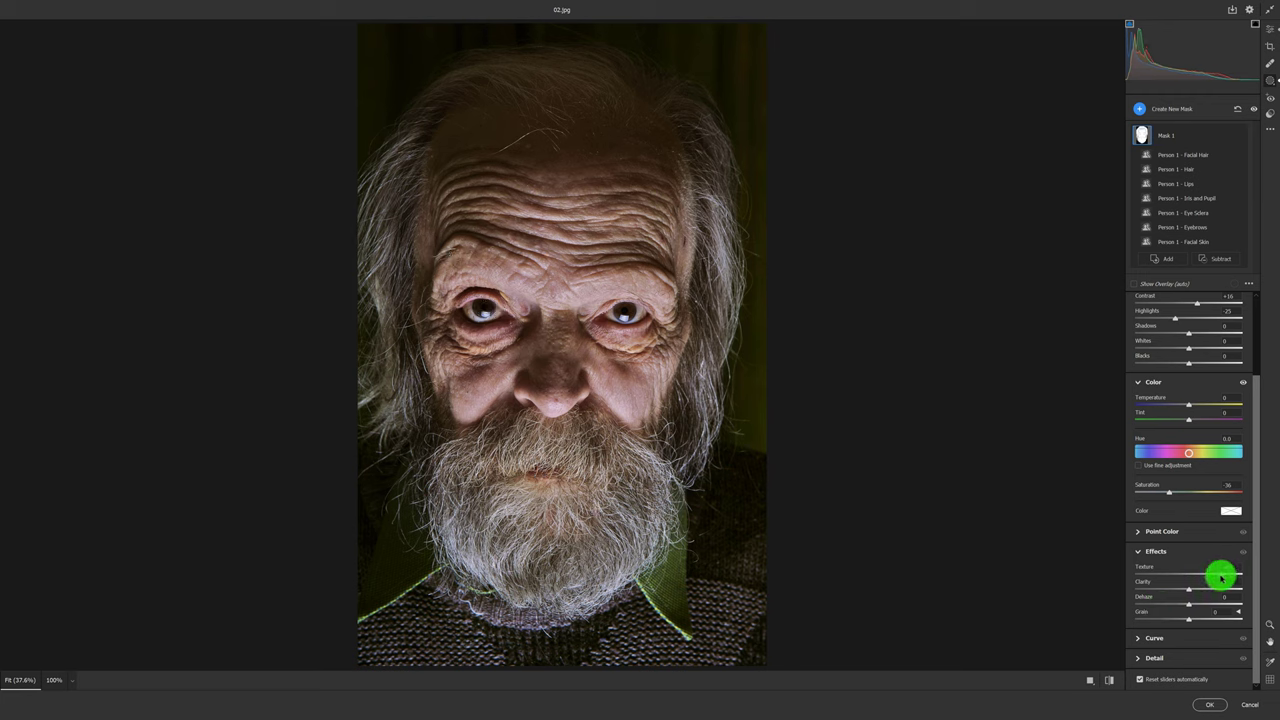
pyautogui.moveTo(1190, 591)
pyautogui.mouseDown()
pyautogui.moveTo(1209, 593)
pyautogui.moveTo(1198, 608)
pyautogui.mouseUp()
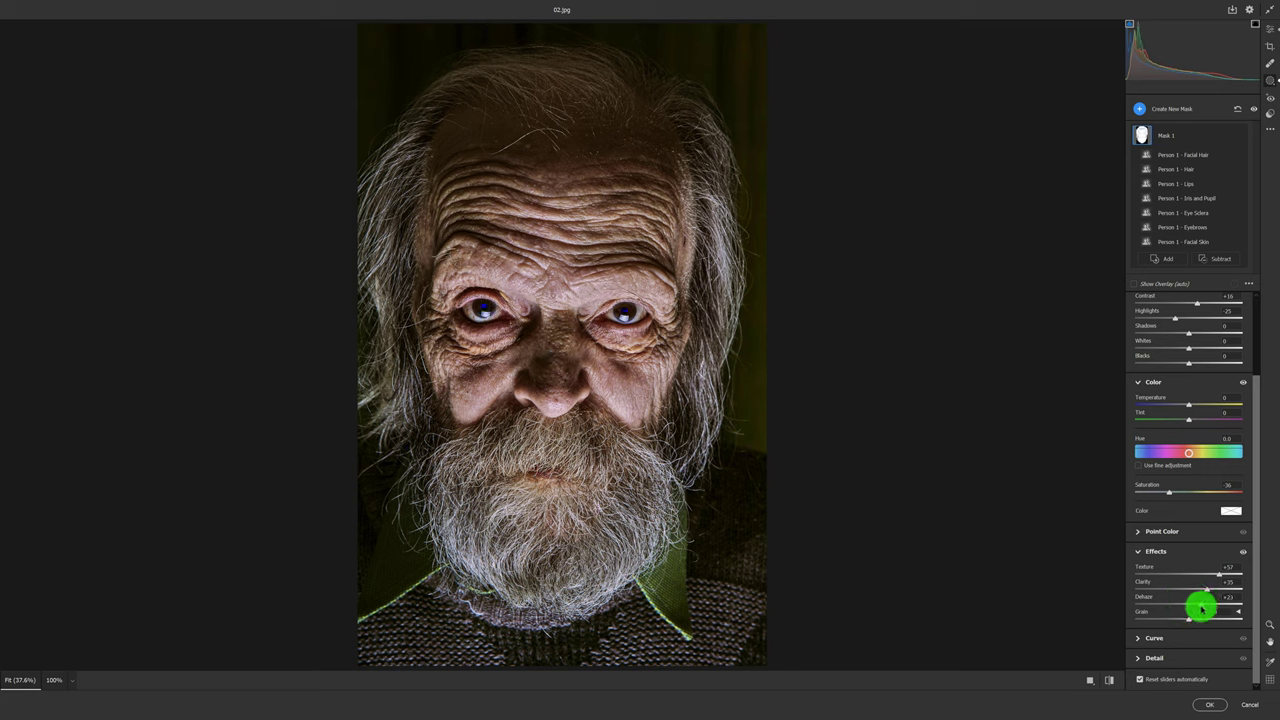
pyautogui.moveTo(1202, 604); pyautogui.dragTo(1201, 604)
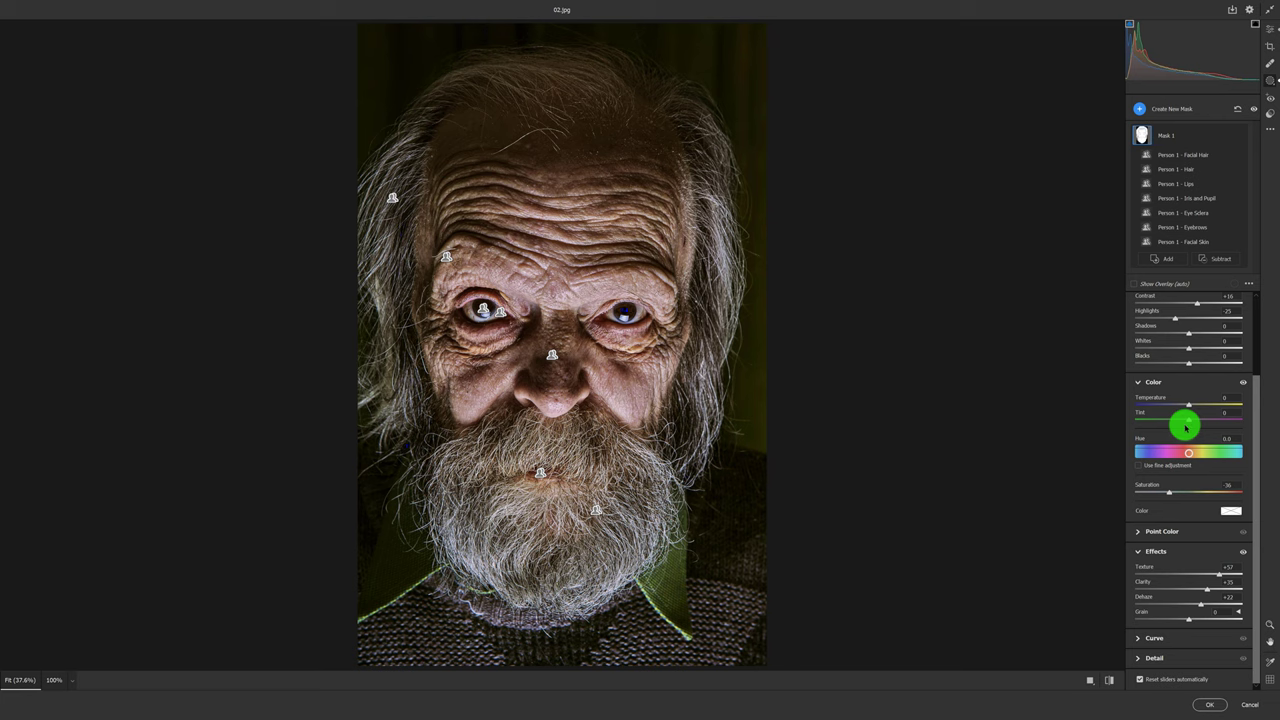
pyautogui.moveTo(1180, 135)
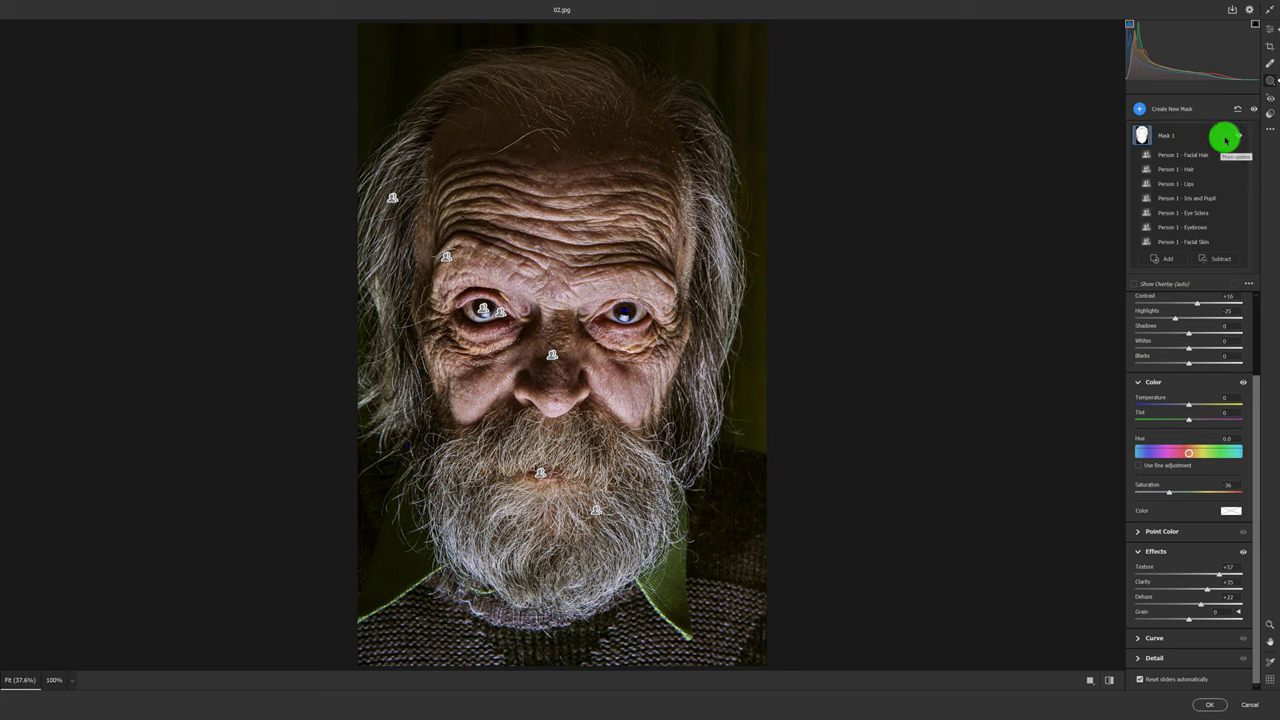
pyautogui.click(1224, 136)
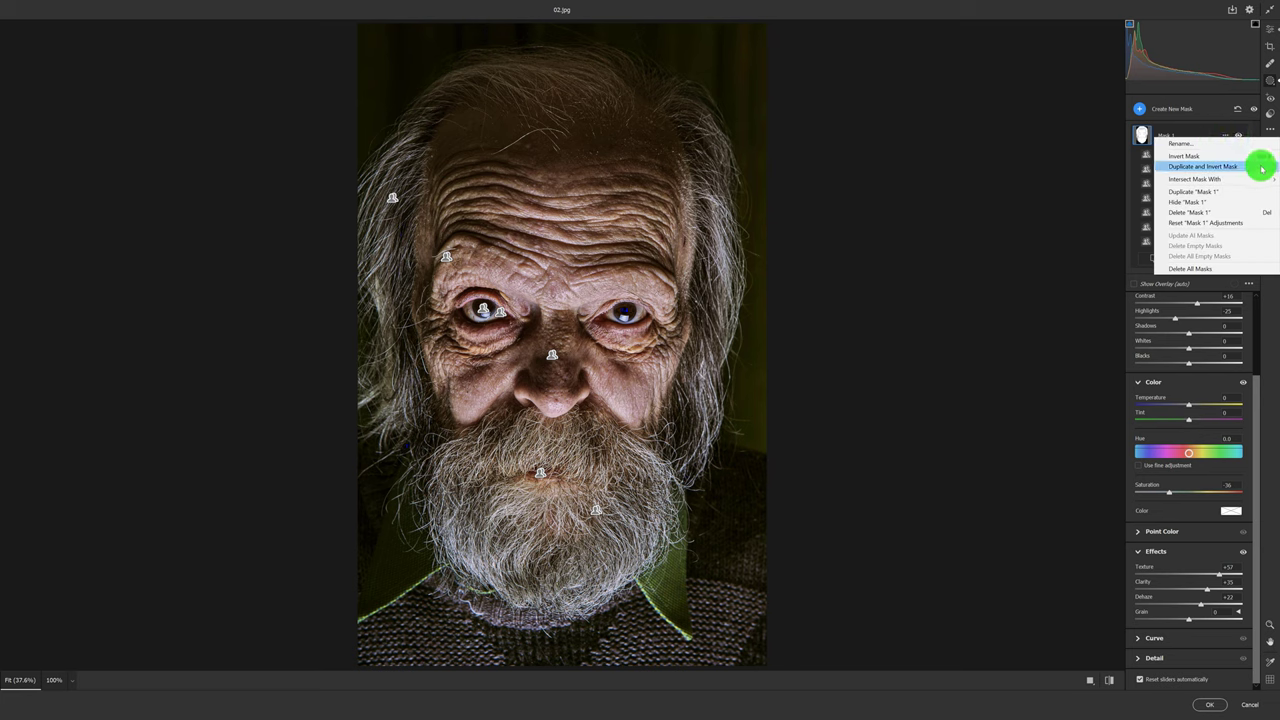
# Duplicate Mask 1 as an inverted copy and show its Subtract options
pyautogui.click(1262, 168)
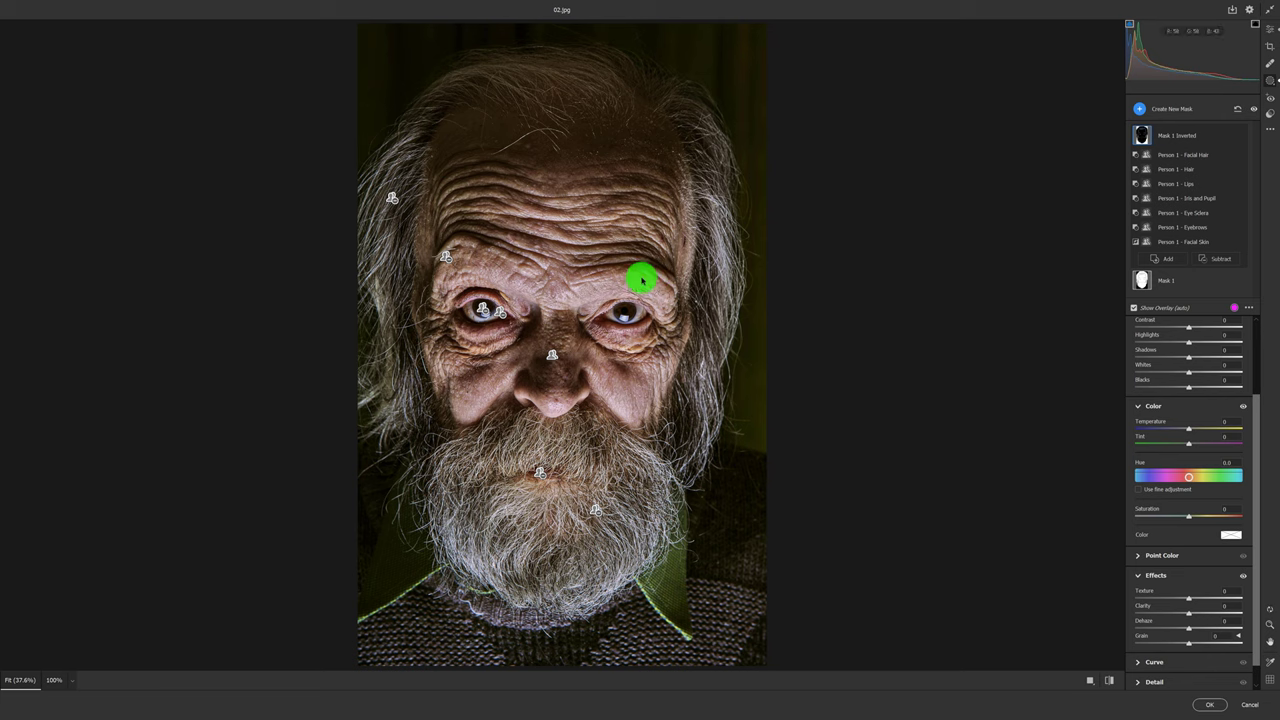
pyautogui.scroll(1, 530, 590)
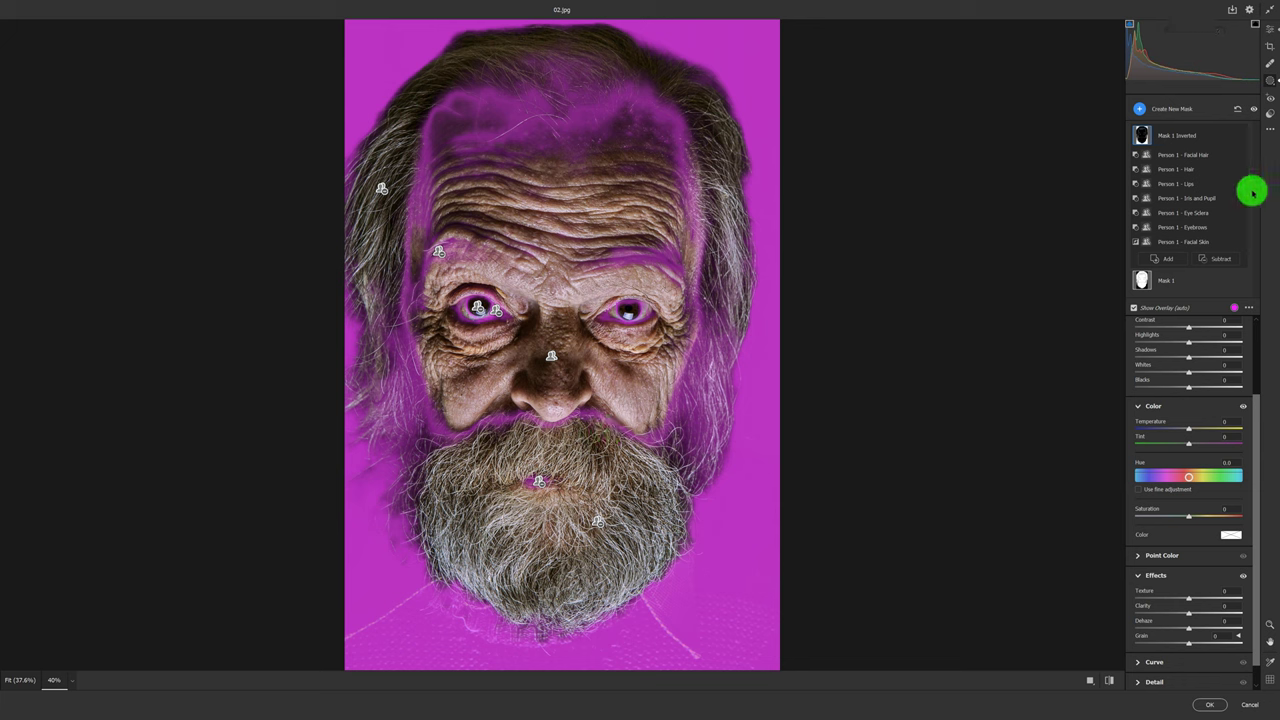
pyautogui.moveTo(1185, 169)
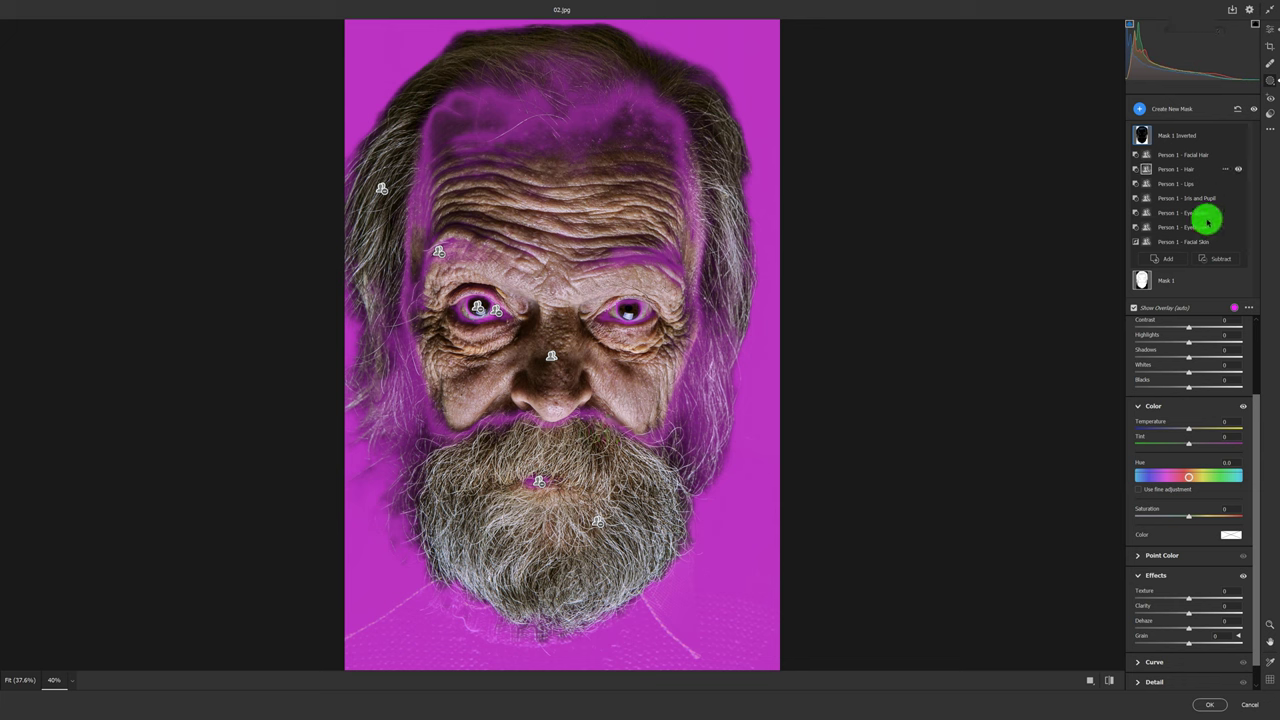
pyautogui.click(1219, 259)
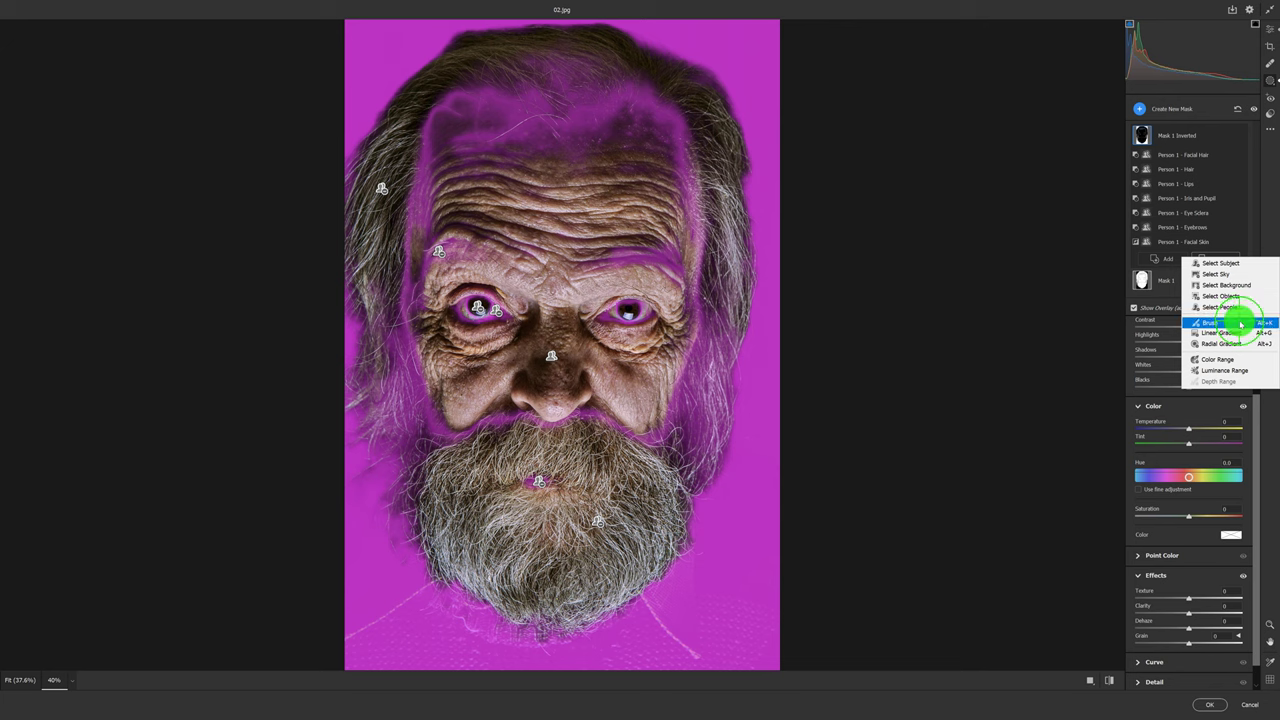
# Brush the forehead, cheeks, beard and lips out of Mask 1 Inverted
pyautogui.click(1240, 323)
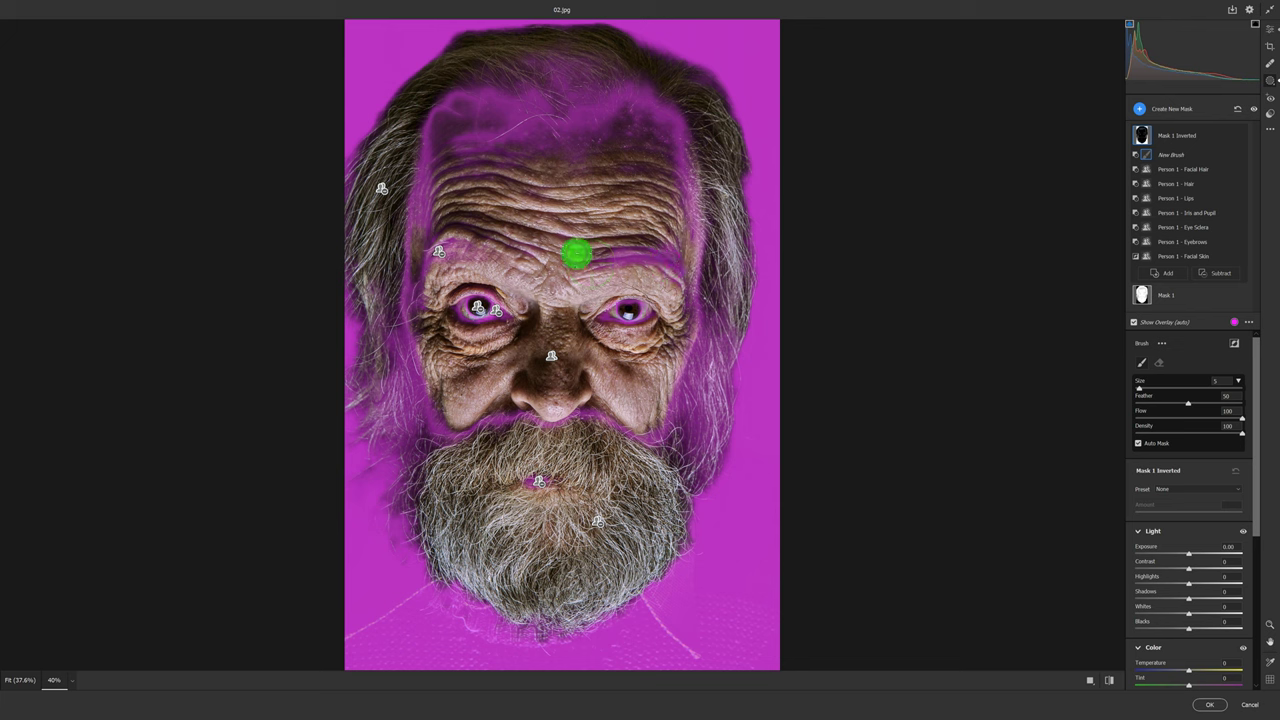
pyautogui.moveTo(683, 269)
pyautogui.mouseDown()
pyautogui.moveTo(631, 113)
pyautogui.moveTo(520, 171)
pyautogui.moveTo(574, 74)
pyautogui.moveTo(437, 194)
pyautogui.moveTo(651, 314)
pyautogui.moveTo(460, 294)
pyautogui.mouseUp()
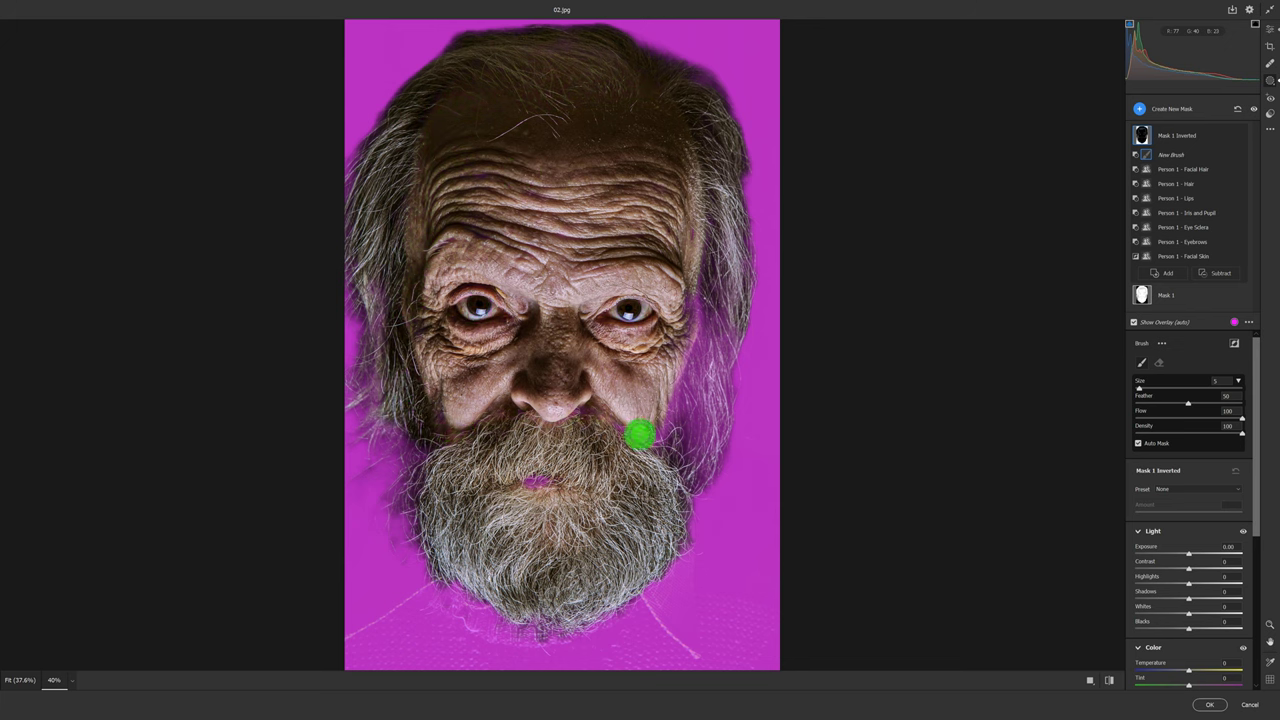
pyautogui.moveTo(640, 435)
pyautogui.mouseDown()
pyautogui.moveTo(686, 294)
pyautogui.moveTo(551, 471)
pyautogui.moveTo(571, 423)
pyautogui.moveTo(375, 256)
pyautogui.mouseUp()
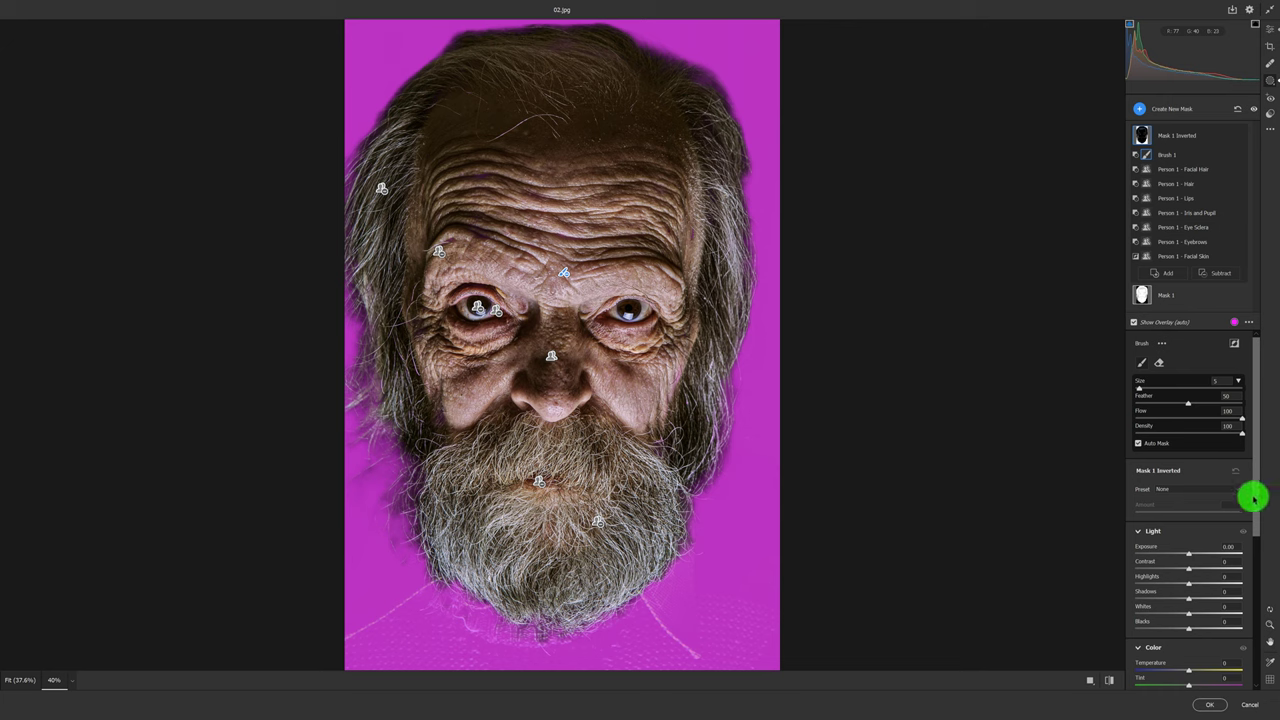
# Darken the inverted mask's background to Exposure -3.15
pyautogui.scroll(-1, 1251, 520)
pyautogui.scroll(-1, 1249, 545)
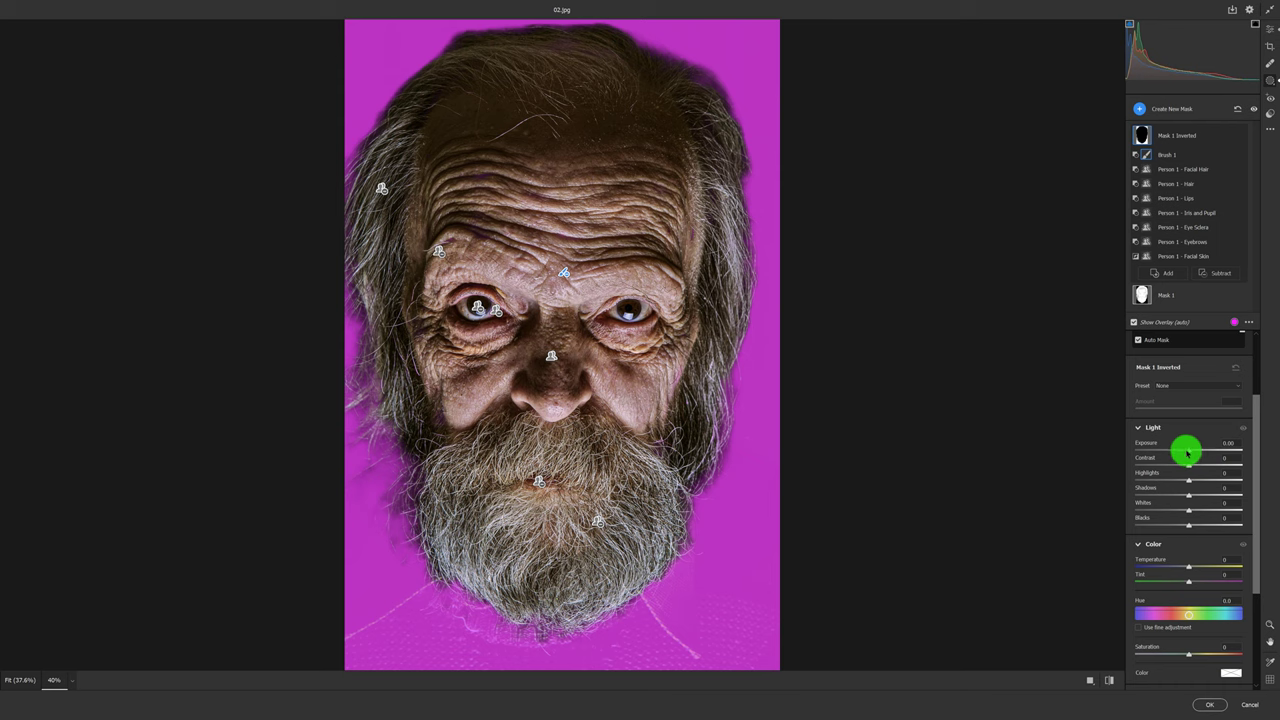
pyautogui.moveTo(1188, 453); pyautogui.dragTo(1161, 455)
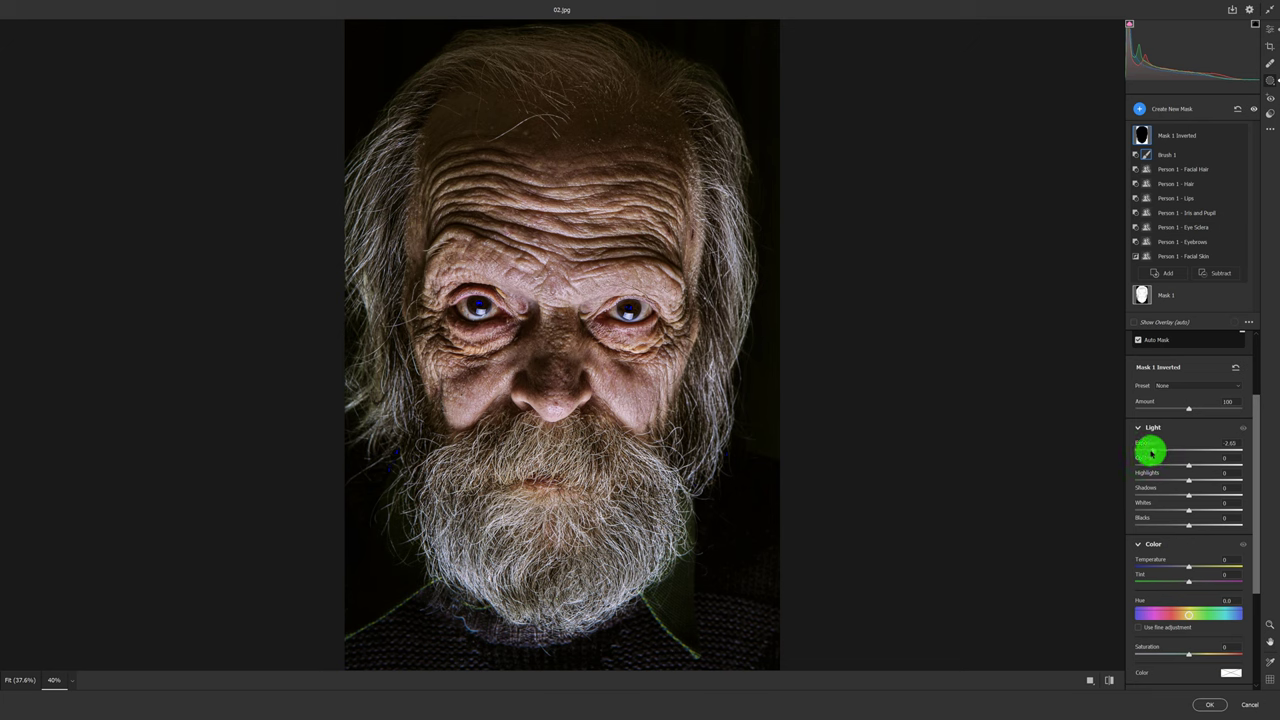
pyautogui.moveTo(1147, 453); pyautogui.dragTo(1141, 454)
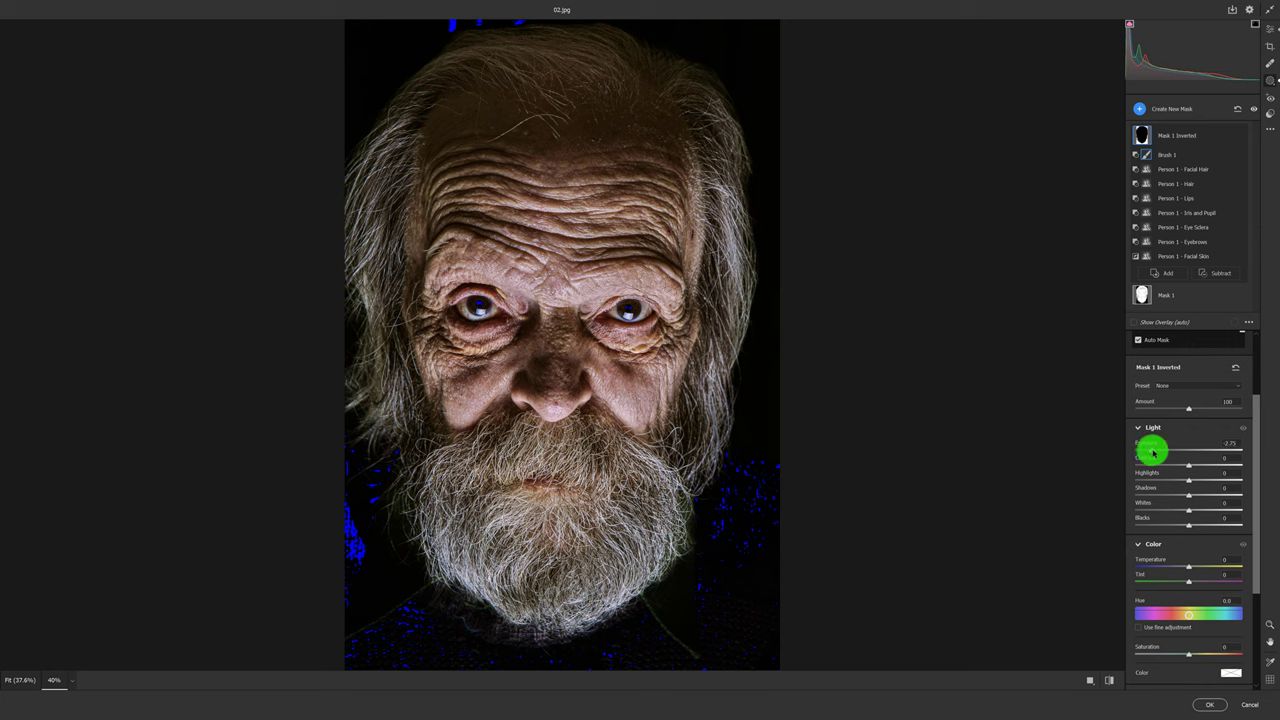
pyautogui.moveTo(1155, 453); pyautogui.dragTo(1151, 453)
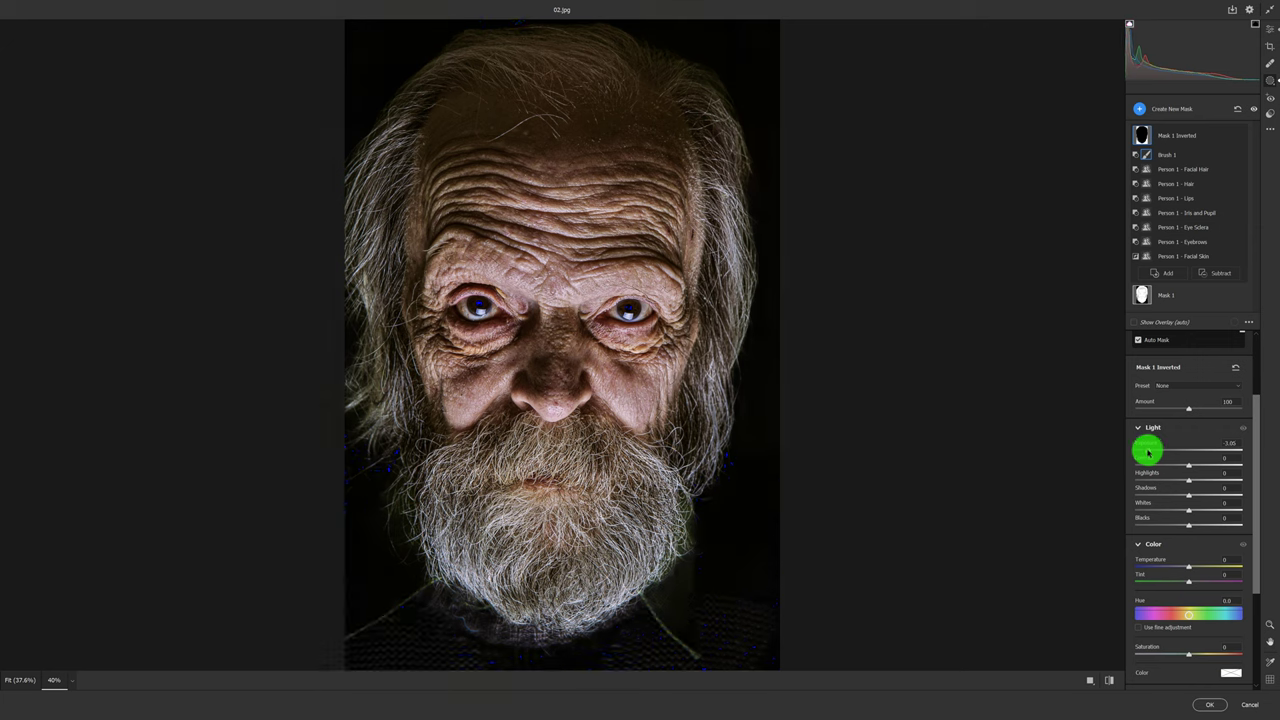
pyautogui.moveTo(1147, 452); pyautogui.dragTo(1149, 452)
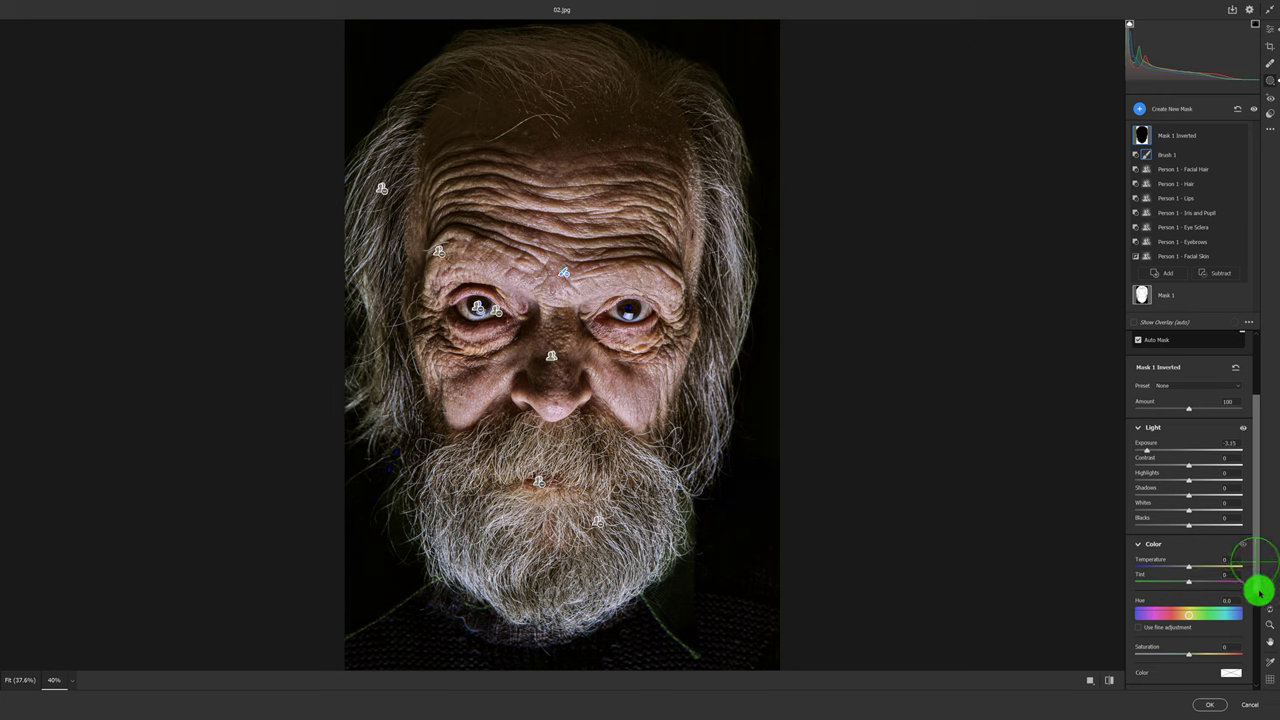
# Drop the background's Saturation to -63 and apply the Camera Raw edits
pyautogui.moveTo(1256, 564)
pyautogui.mouseDown()
pyautogui.moveTo(1257, 600)
pyautogui.moveTo(1172, 590)
pyautogui.mouseUp()
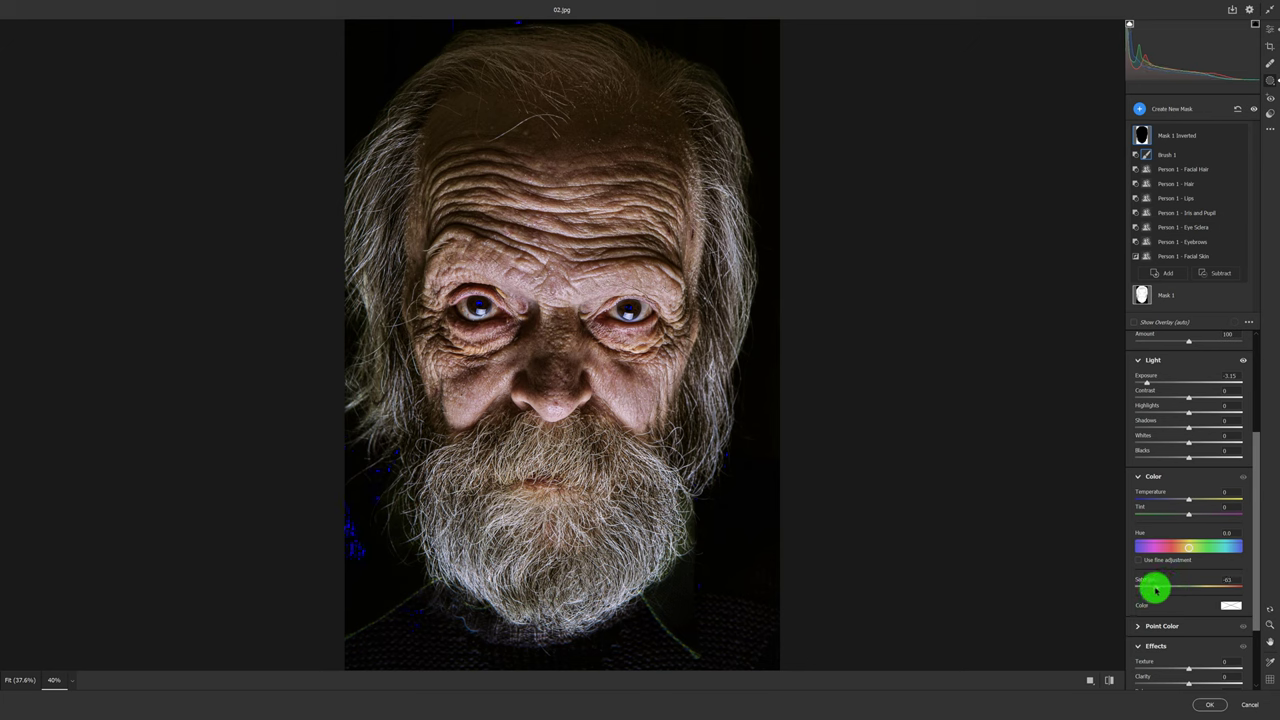
pyautogui.moveTo(1151, 592); pyautogui.dragTo(1146, 593)
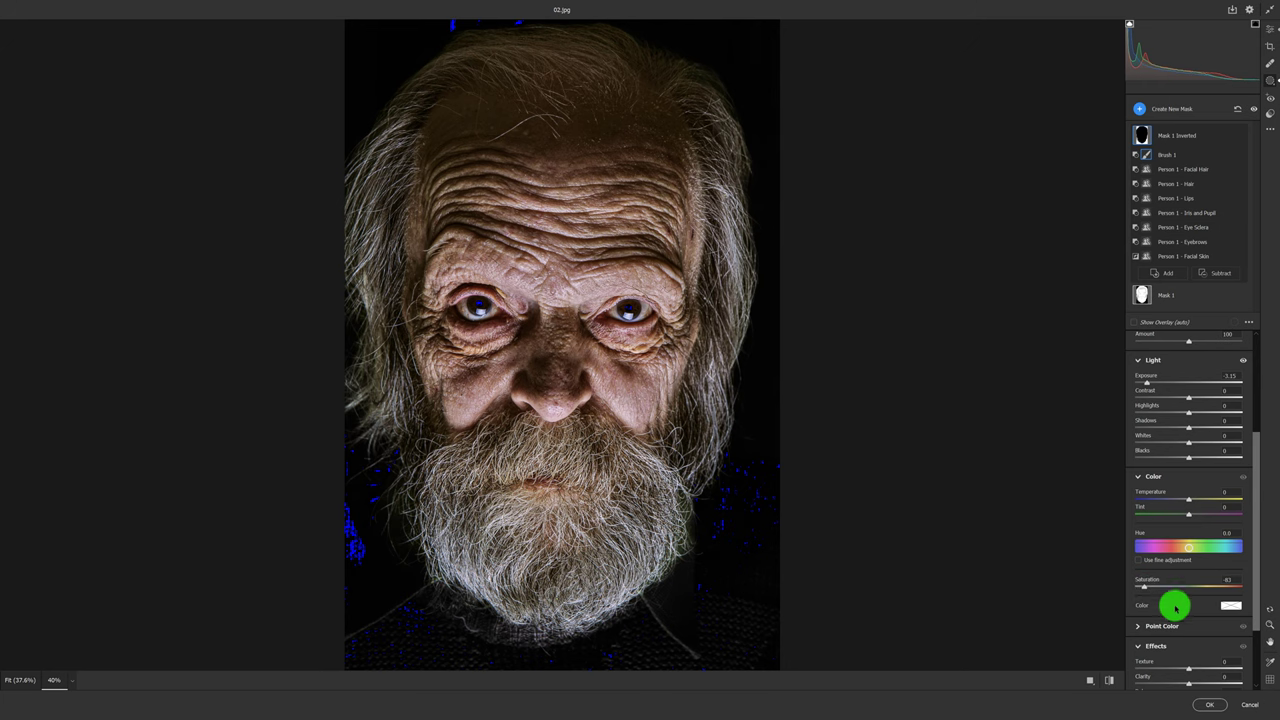
pyautogui.click(1207, 704)
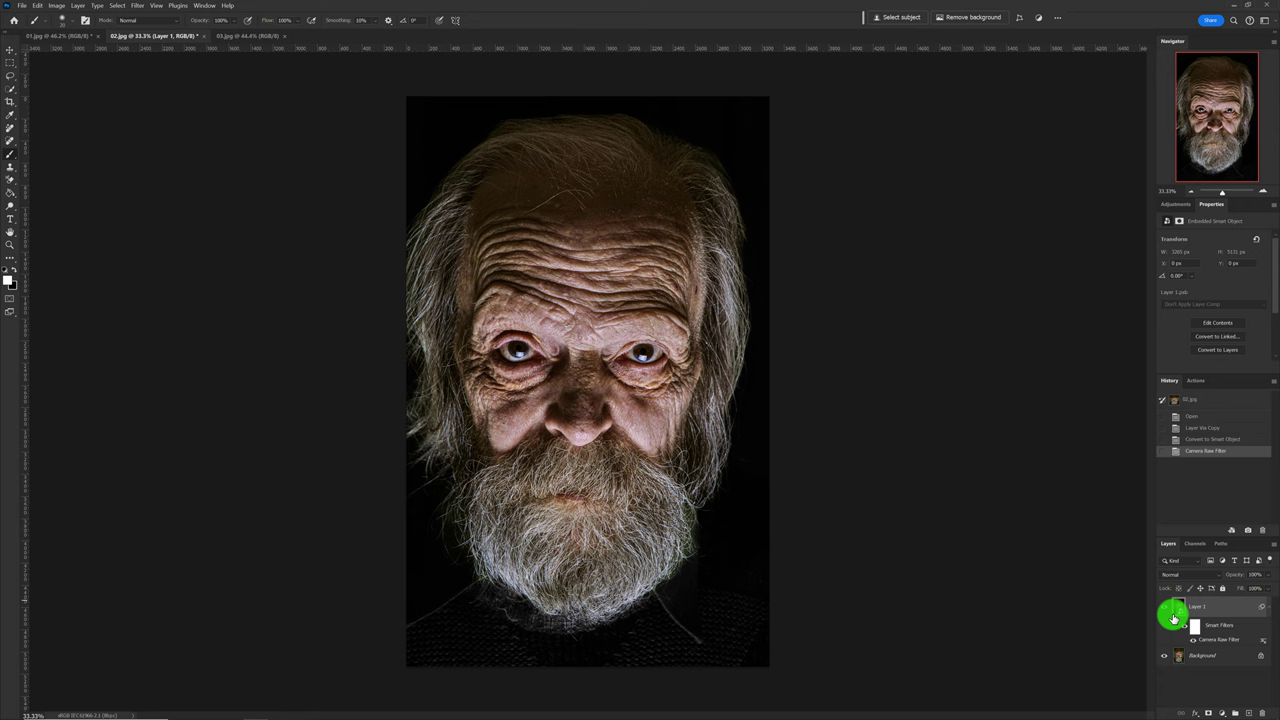
# Compare Layer 1 against the original, then flatten into a single Background layer
pyautogui.click(1165, 610)
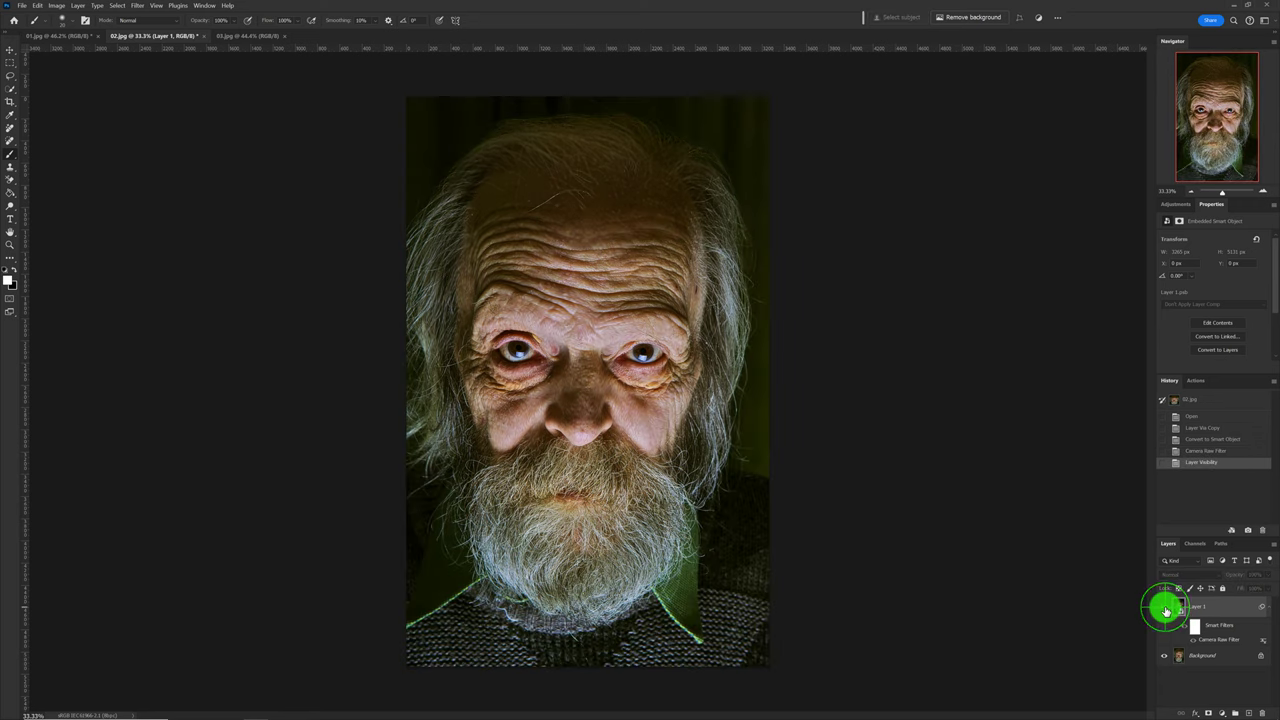
pyautogui.click(1165, 610)
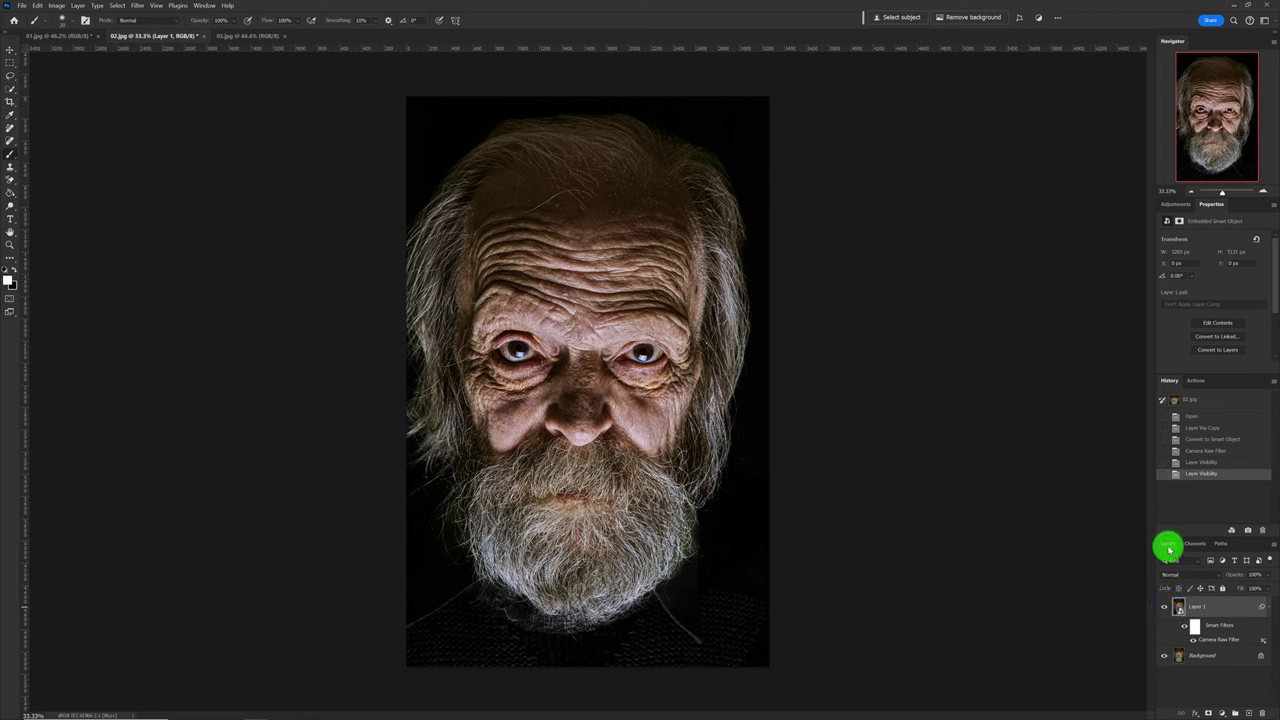
pyautogui.click(1273, 546)
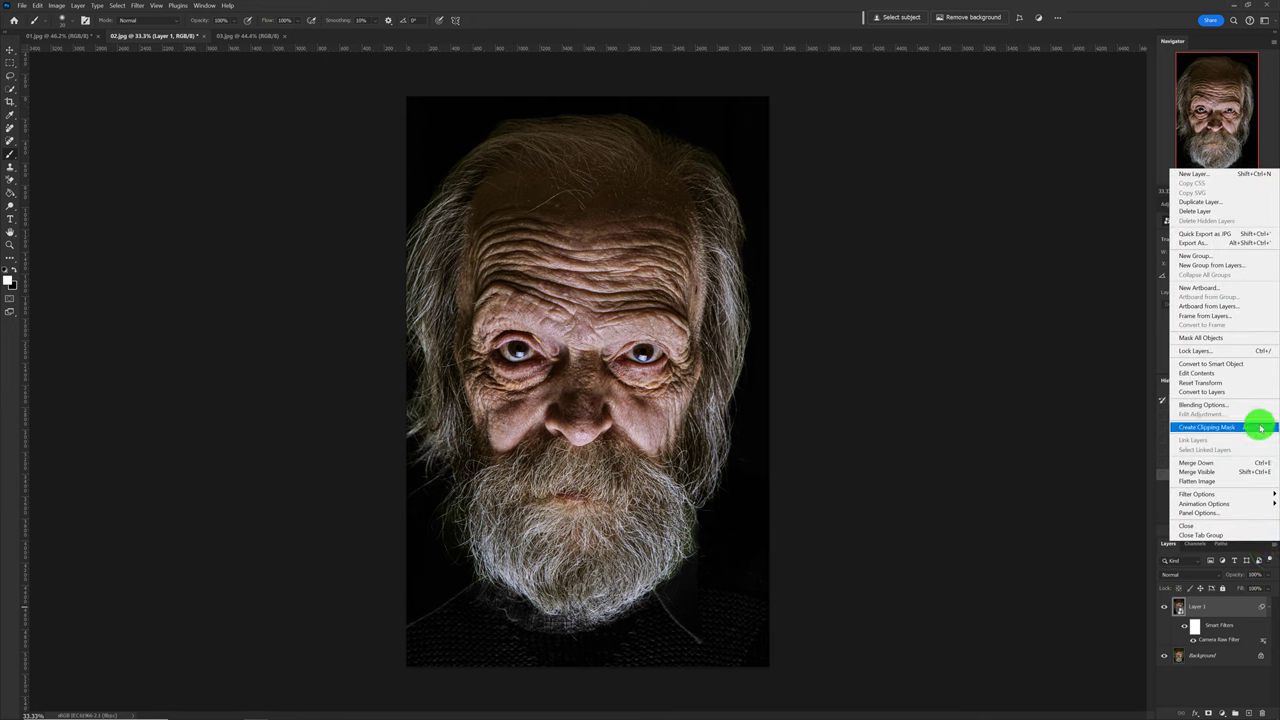
pyautogui.click(1258, 483)
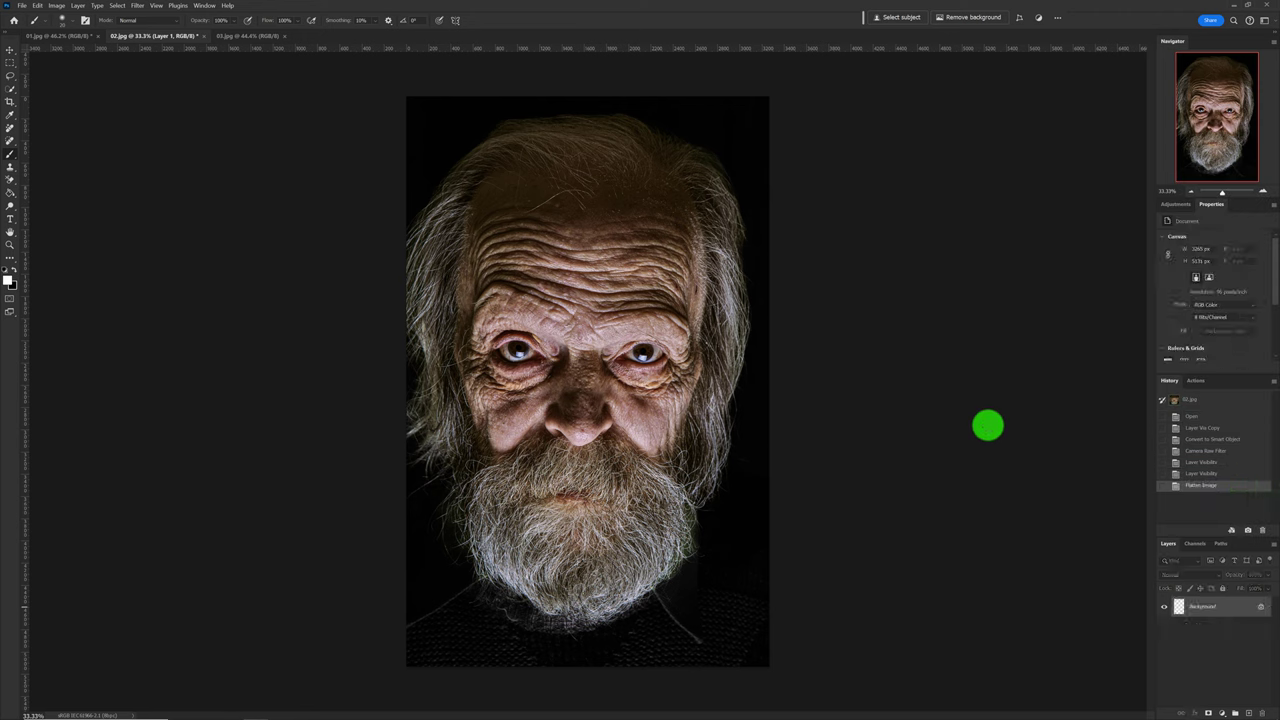
# On a new layer, paint white highlights into the left and right irises
pyautogui.scroll(1, 565, 330)
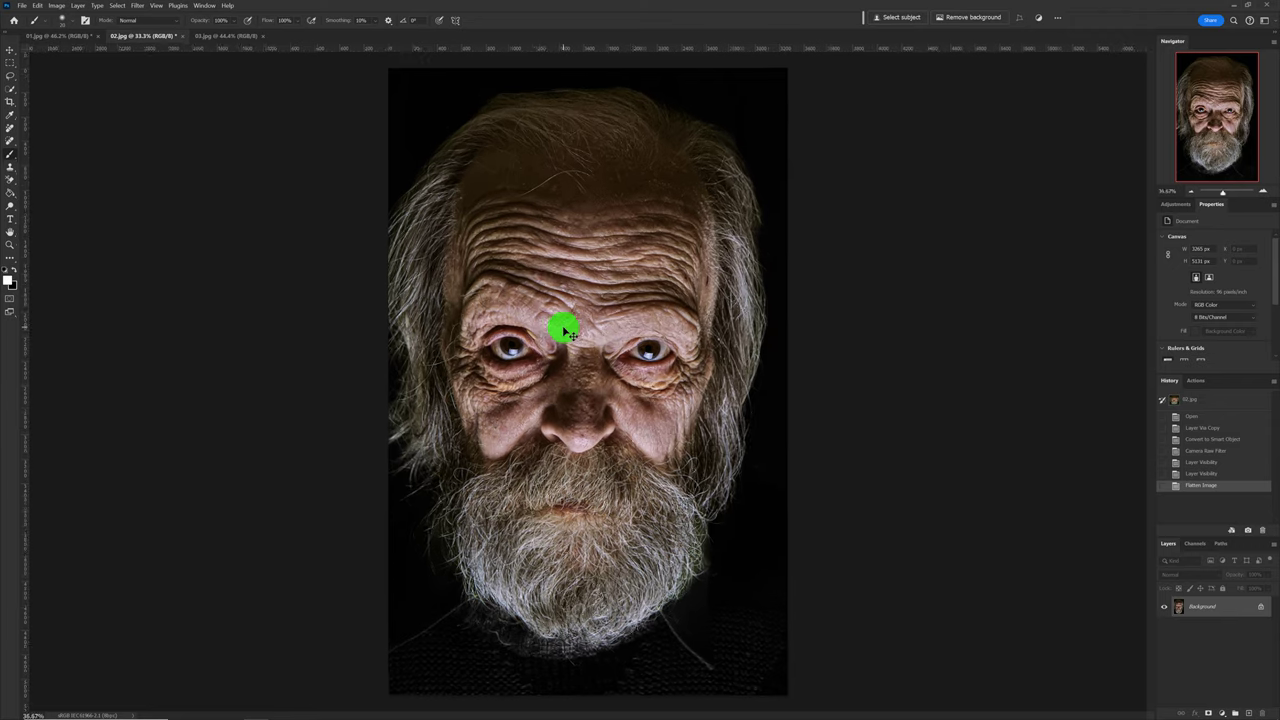
pyautogui.scroll(1, 565, 330)
pyautogui.scroll(3, 564, 330)
pyautogui.scroll(2, 600, 350)
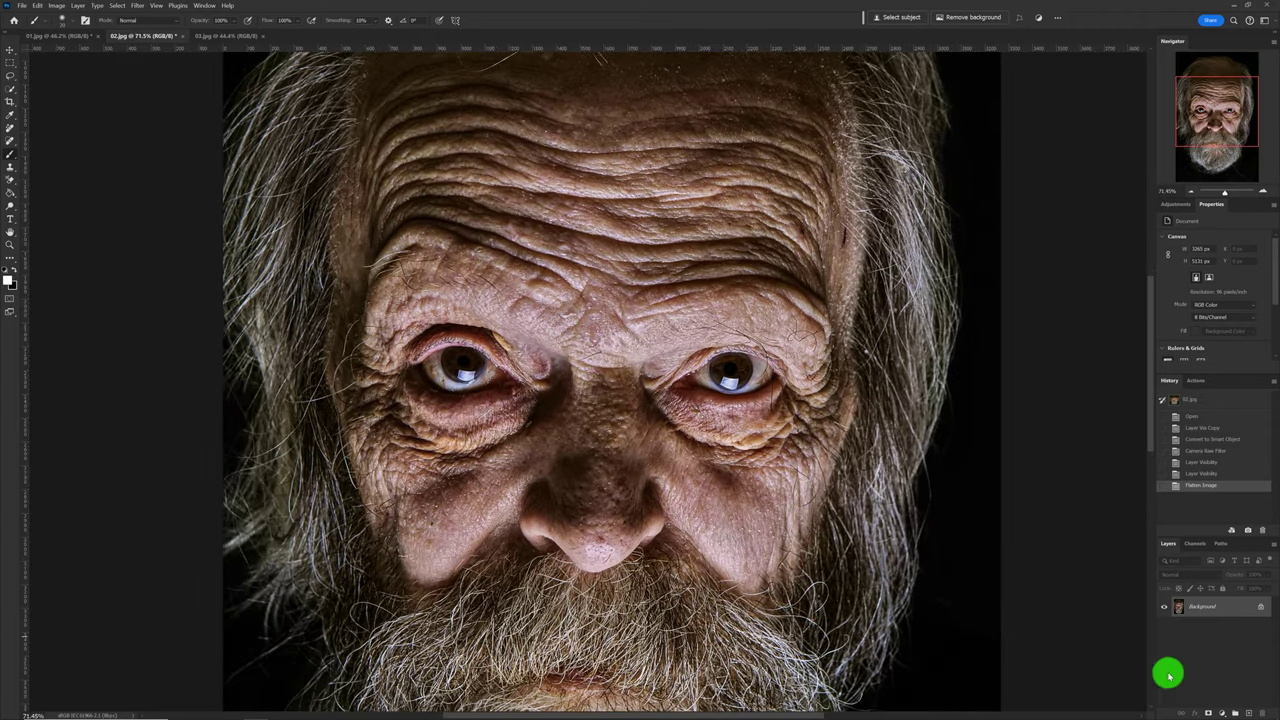
pyautogui.click(1247, 713)
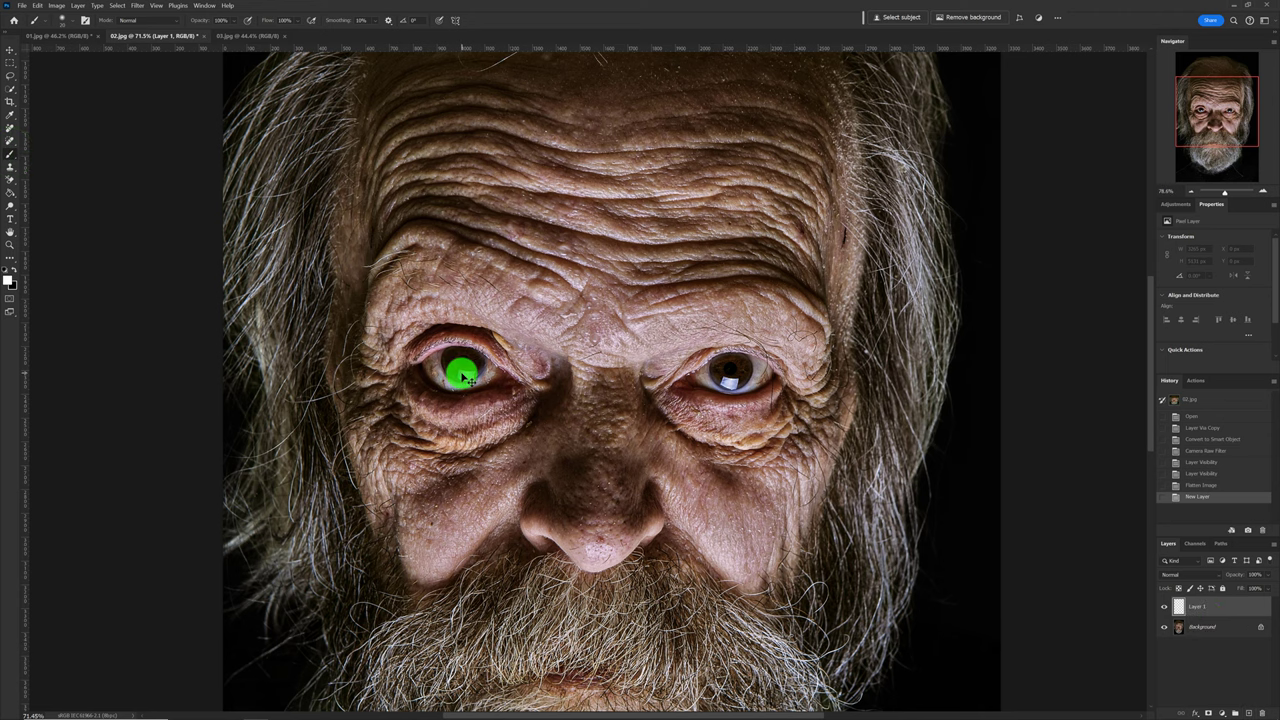
pyautogui.scroll(2, 463, 355)
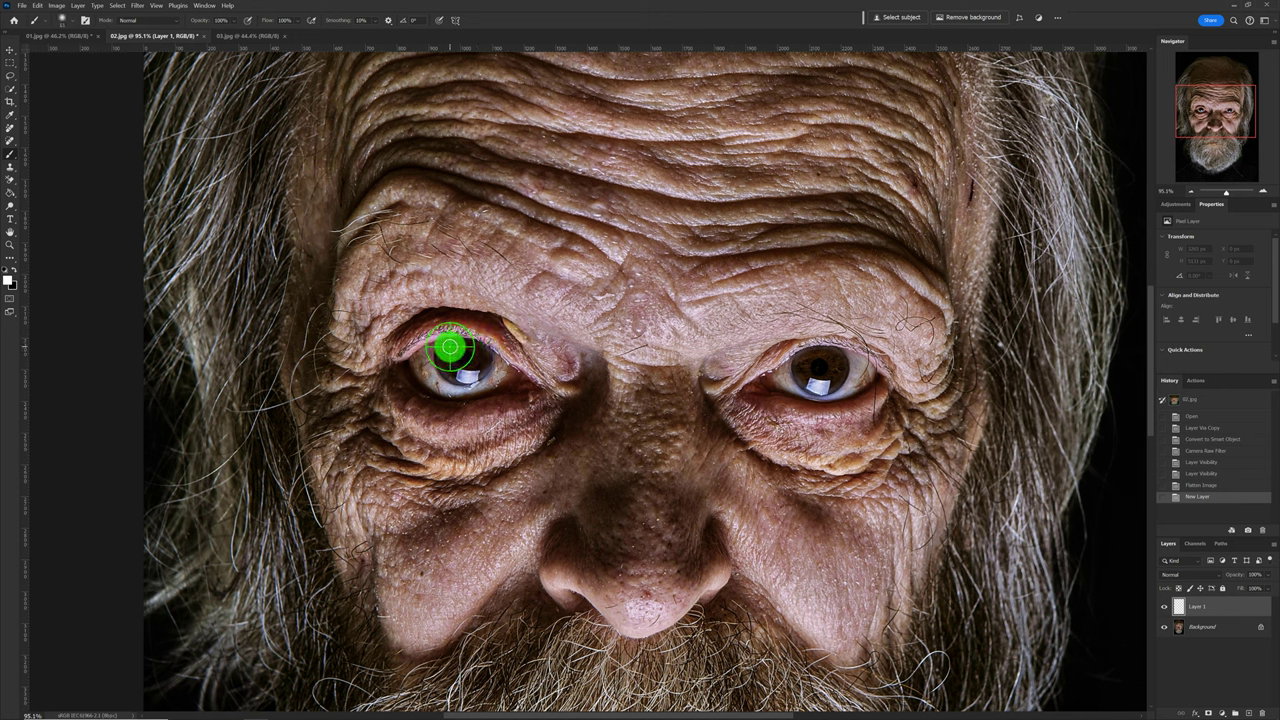
pyautogui.moveTo(450, 347)
pyautogui.mouseDown()
pyautogui.moveTo(448, 374)
pyautogui.moveTo(480, 354)
pyautogui.moveTo(451, 354)
pyautogui.moveTo(465, 358)
pyautogui.mouseUp()
pyautogui.moveTo(832, 360)
pyautogui.mouseDown()
pyautogui.moveTo(806, 379)
pyautogui.moveTo(800, 368)
pyautogui.moveTo(828, 352)
pyautogui.moveTo(838, 362)
pyautogui.mouseUp()
# Soften the iris highlights with a 4.0-pixel Gaussian Blur
pyautogui.click(137, 5)
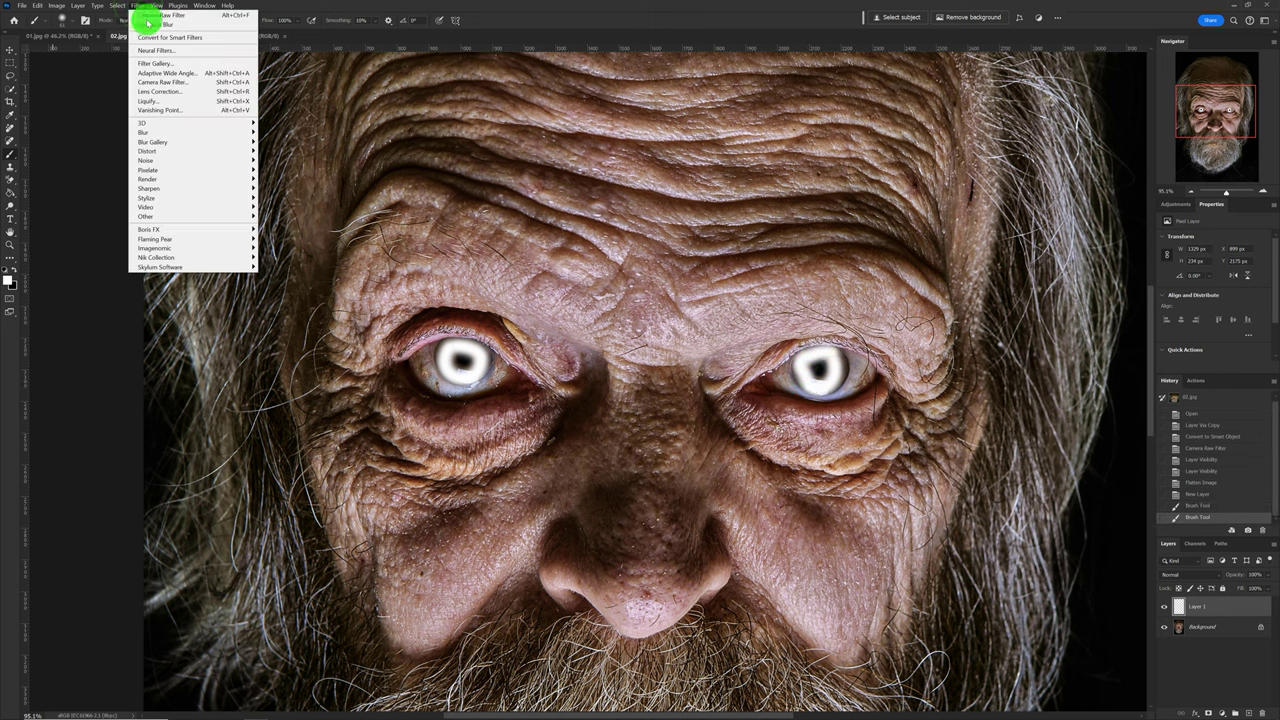
pyautogui.moveTo(145, 132)
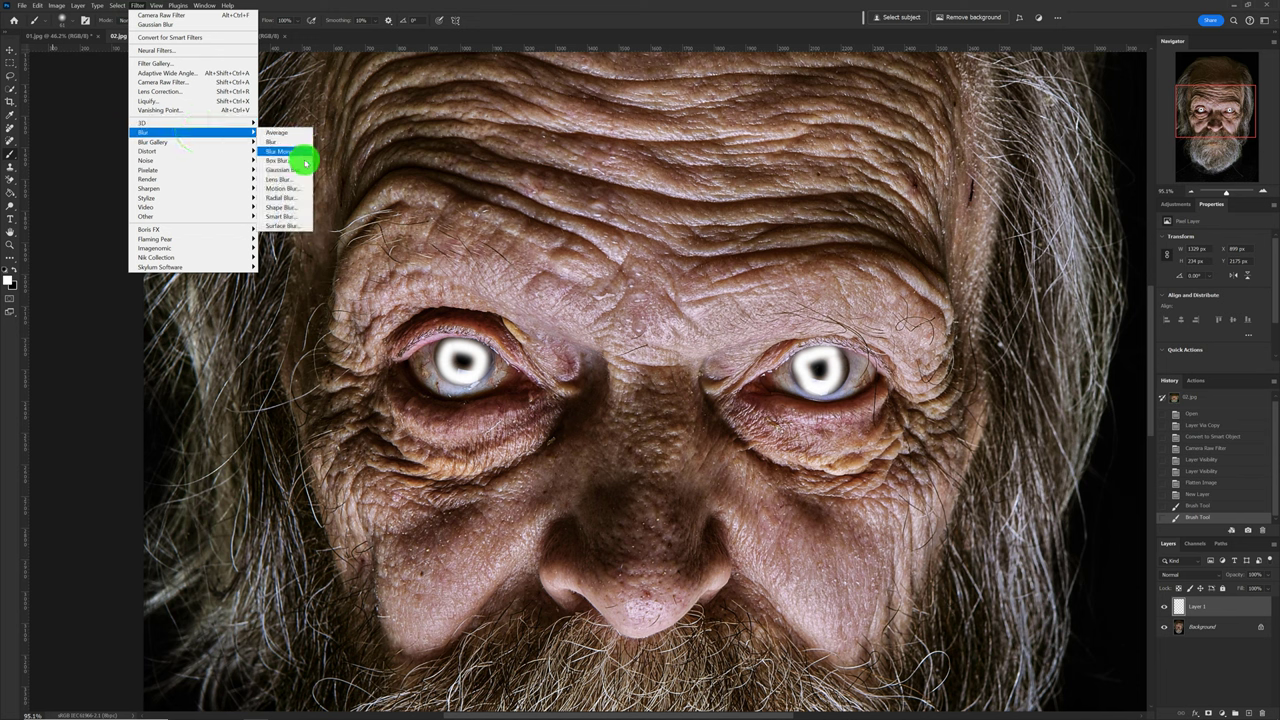
pyautogui.click(300, 170)
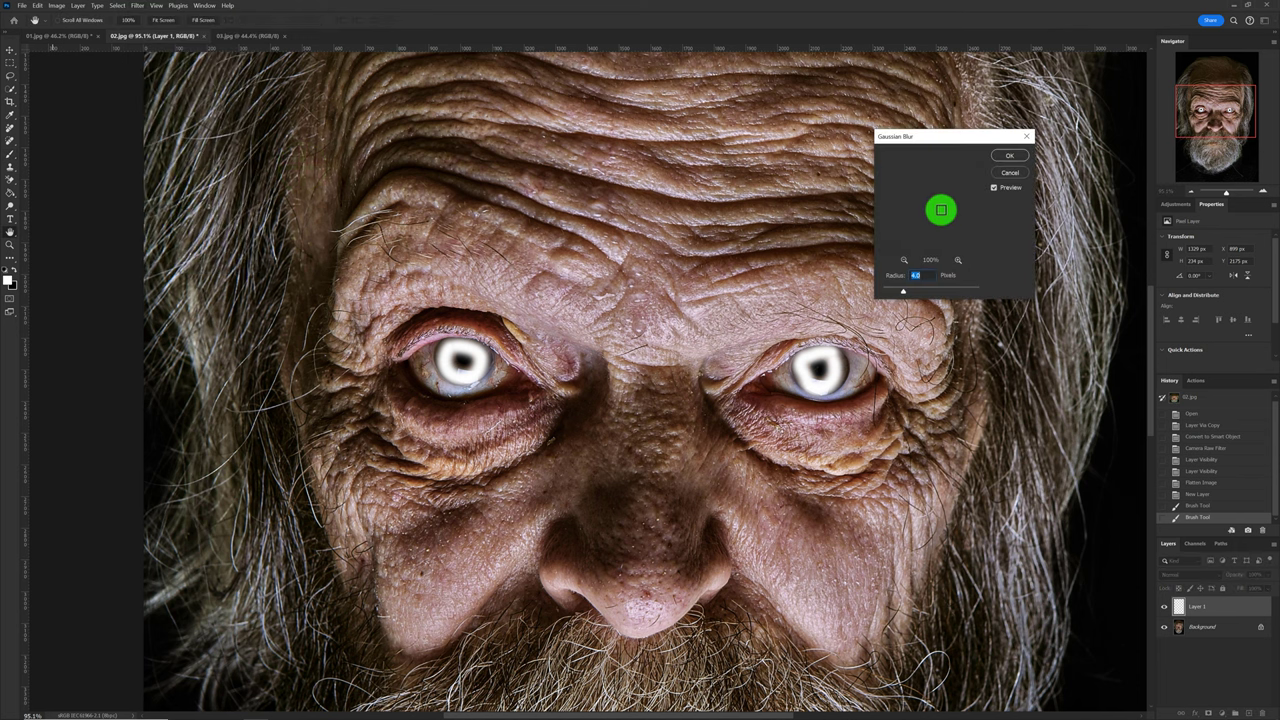
pyautogui.click(1004, 158)
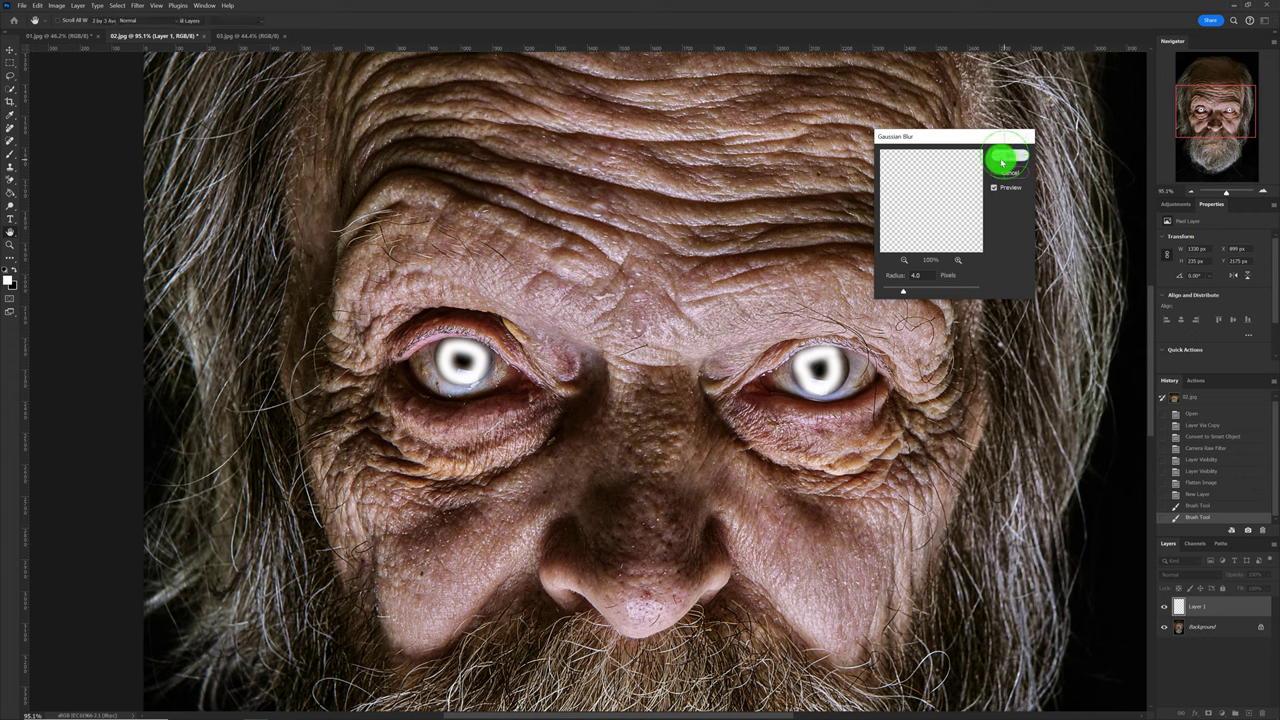
pyautogui.scroll(-5, 893, 290)
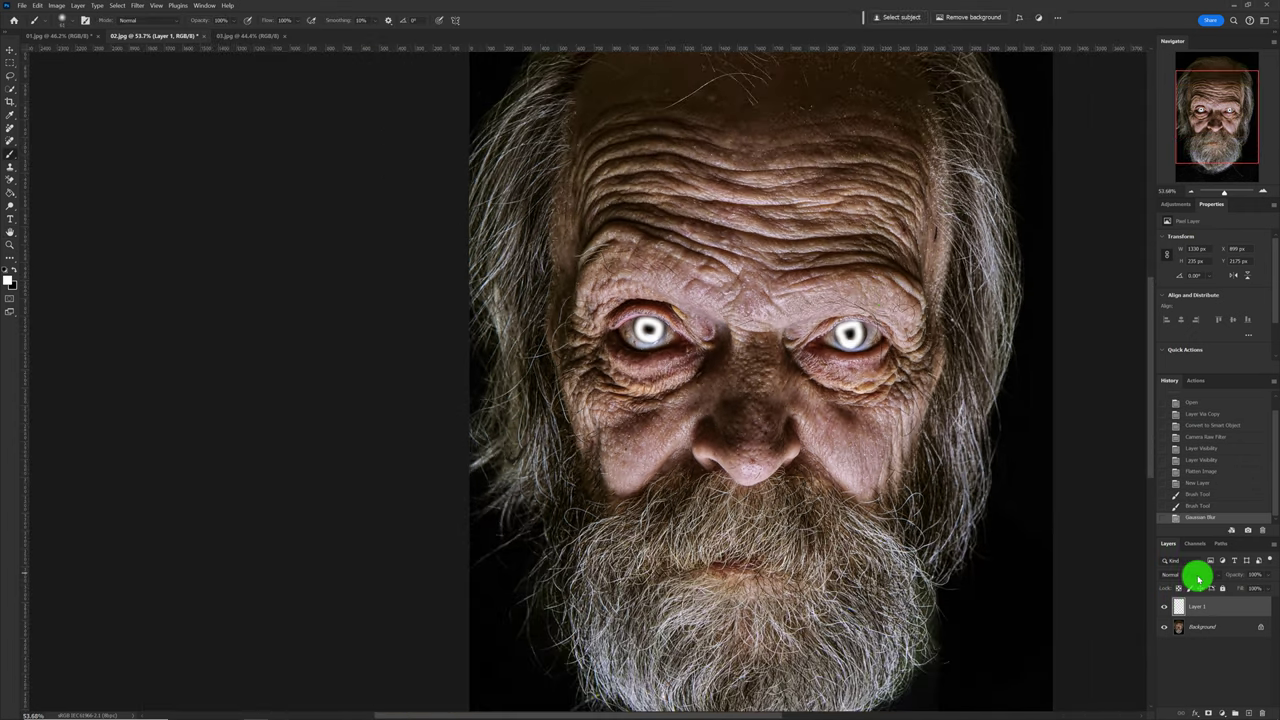
# Blend the eye-highlight layer in Overlay mode and zoom out to the whole portrait
pyautogui.click(1195, 575)
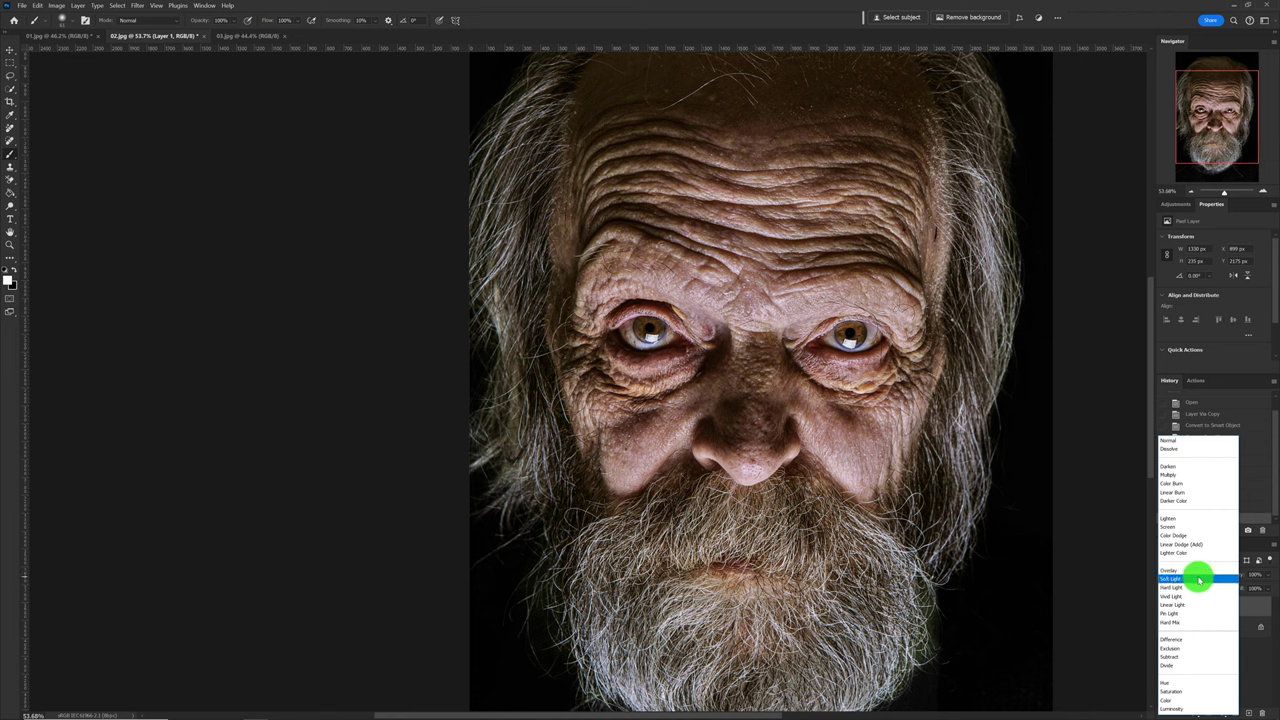
pyautogui.click(1195, 570)
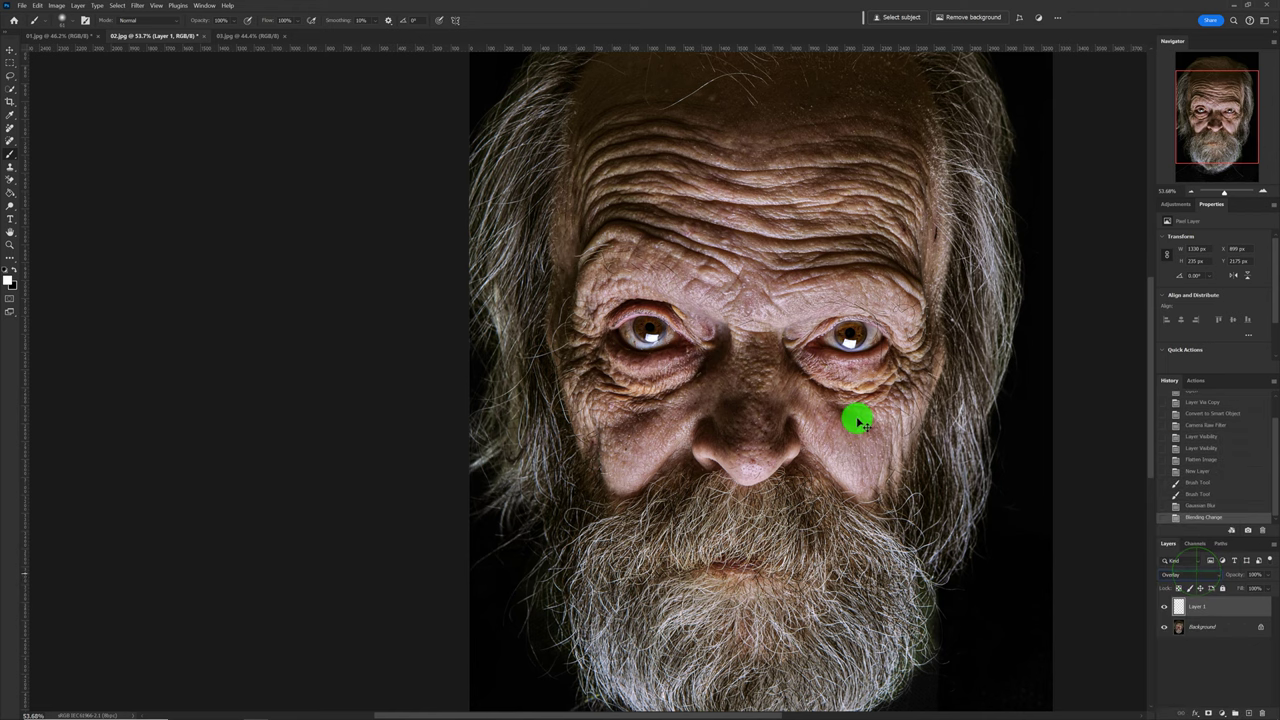
pyautogui.click(1224, 196)
pyautogui.moveTo(1224, 196); pyautogui.dragTo(1222, 196)
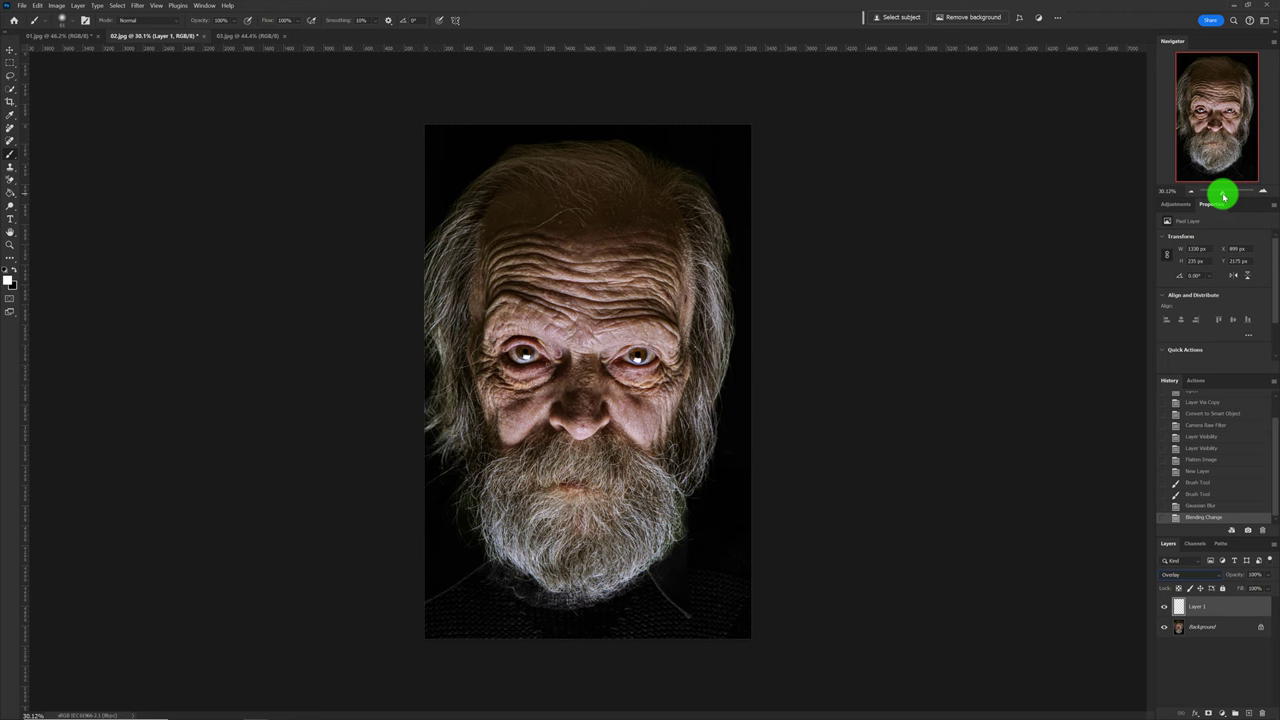
# Compare the highlights off and on, then flatten into one Background layer
pyautogui.click(1165, 611)
pyautogui.click(1165, 611)
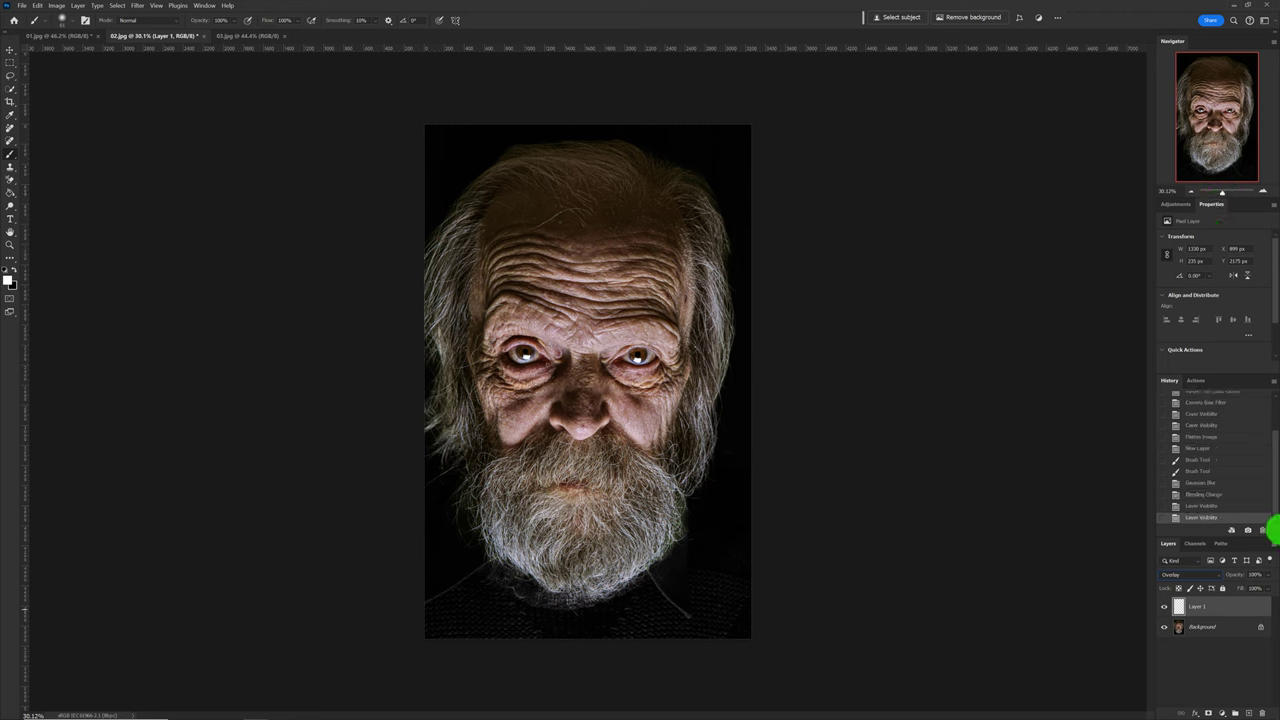
pyautogui.click(1274, 545)
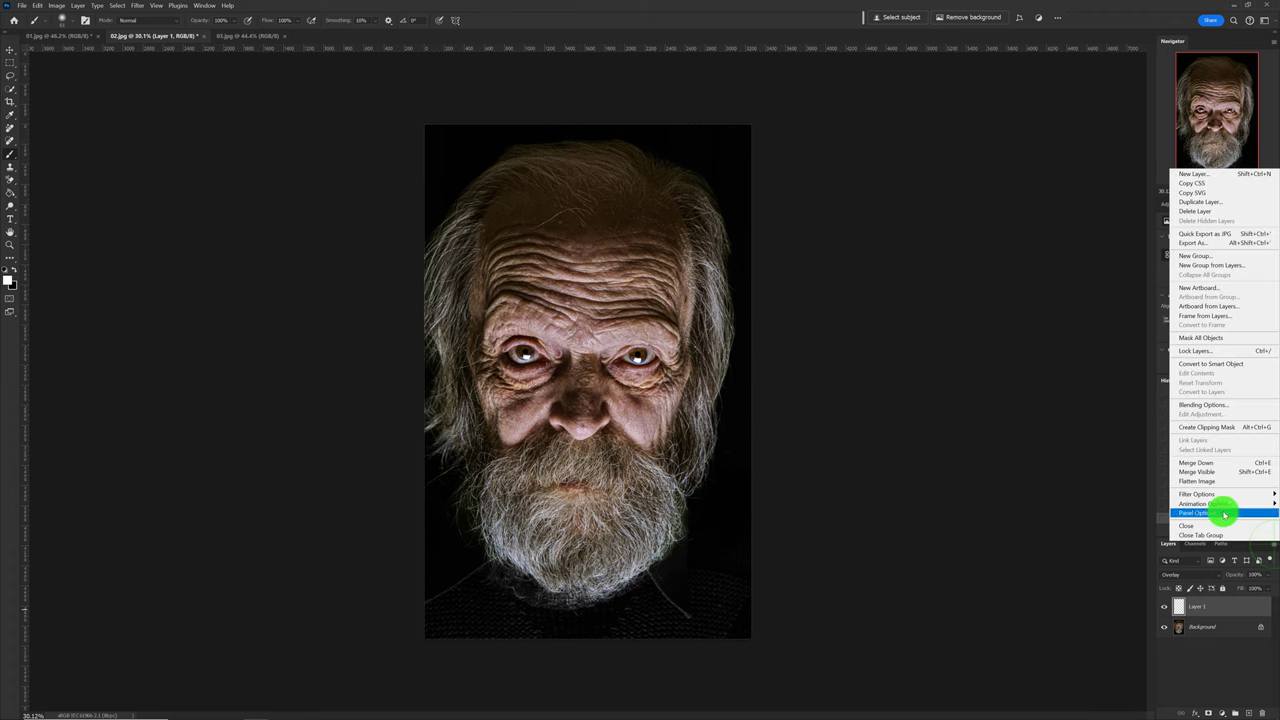
pyautogui.click(1234, 483)
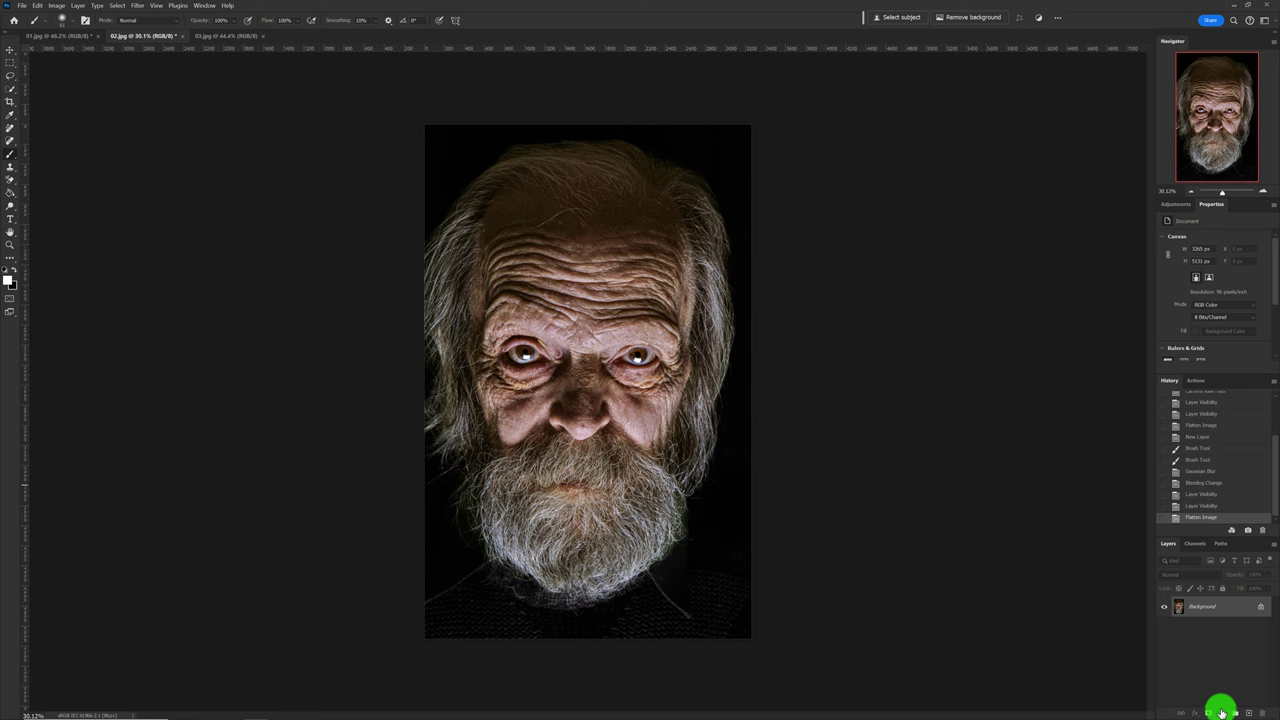
# Add a Black & White adjustment layer in Soft Light and toggle it to compare
pyautogui.click(1222, 712)
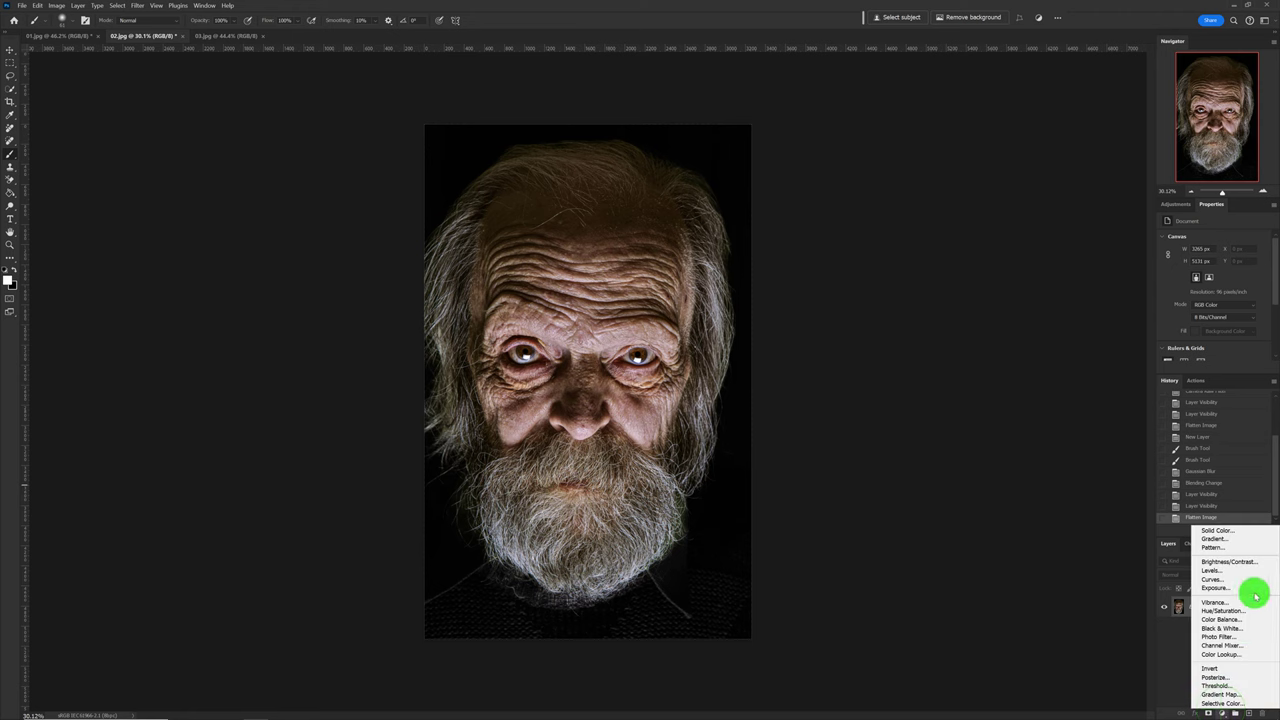
pyautogui.click(1252, 628)
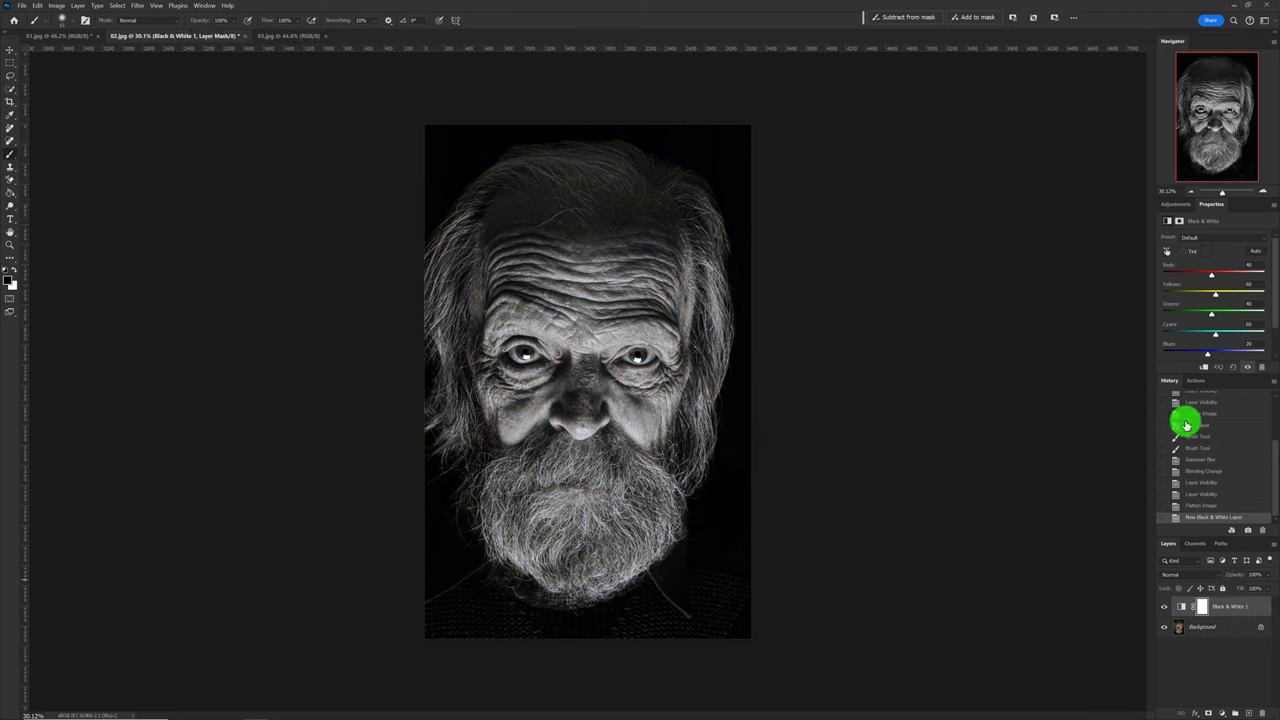
pyautogui.click(1186, 577)
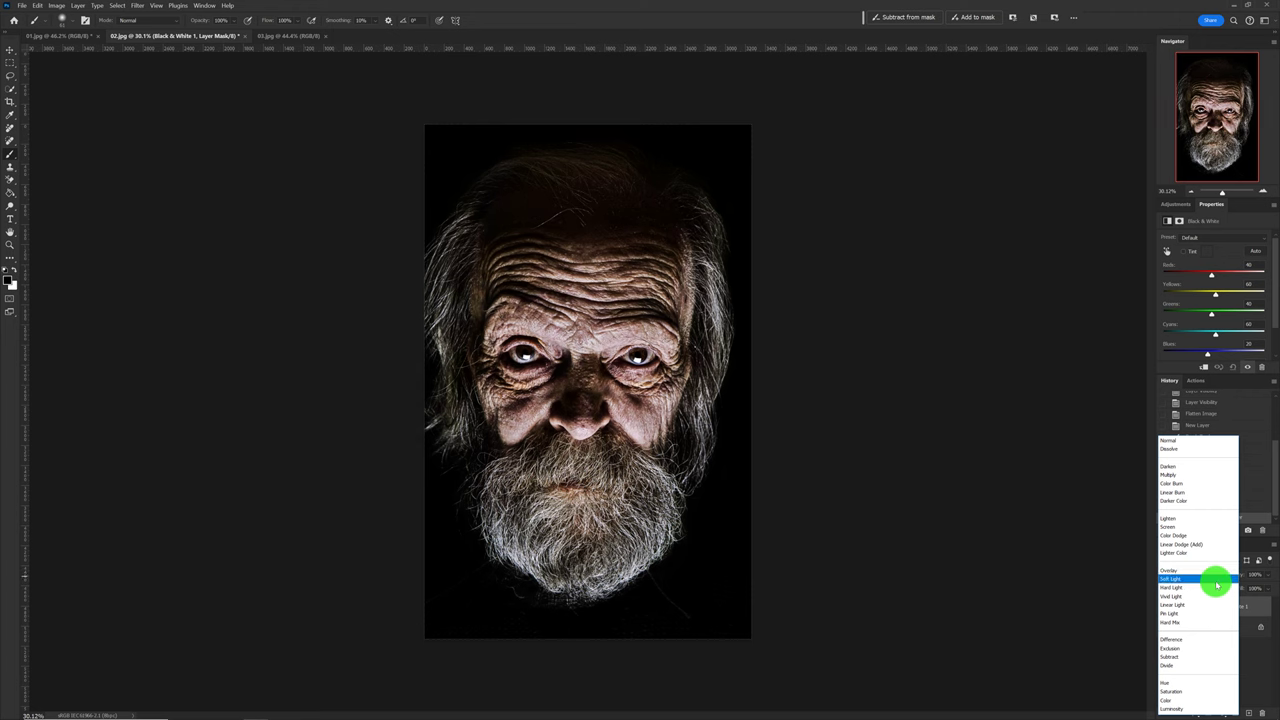
pyautogui.click(1216, 580)
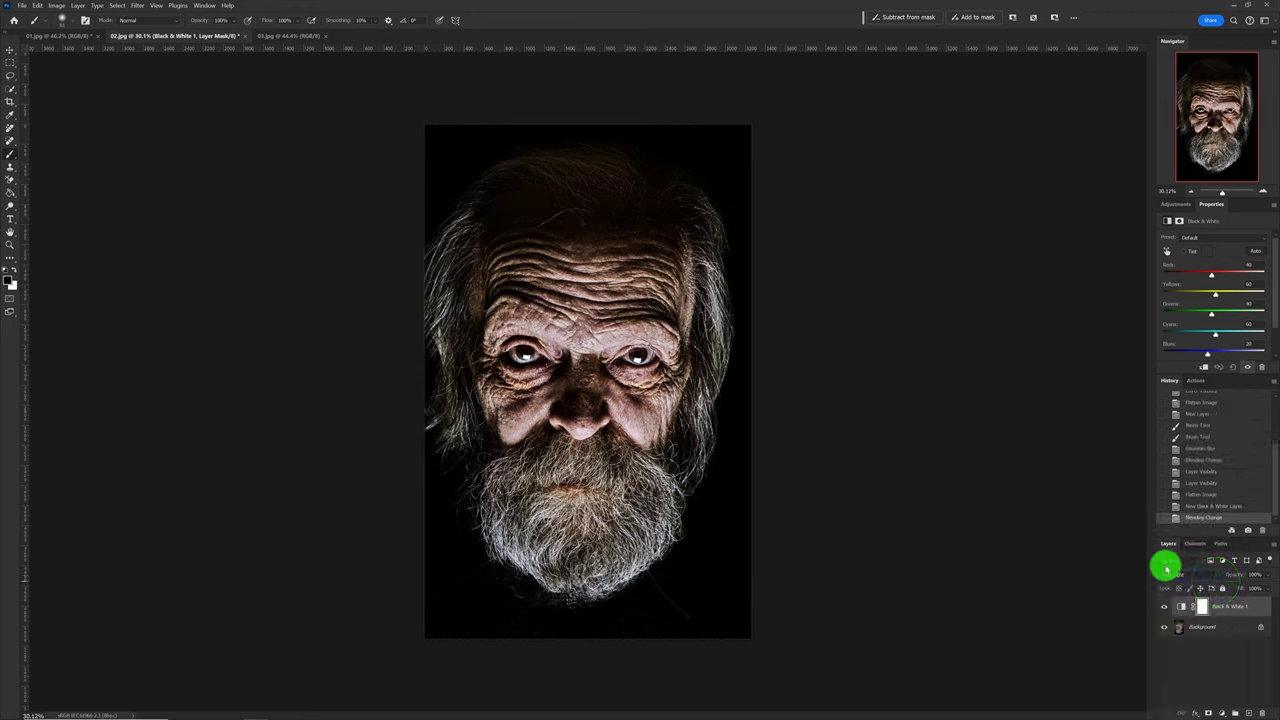
pyautogui.click(1164, 607)
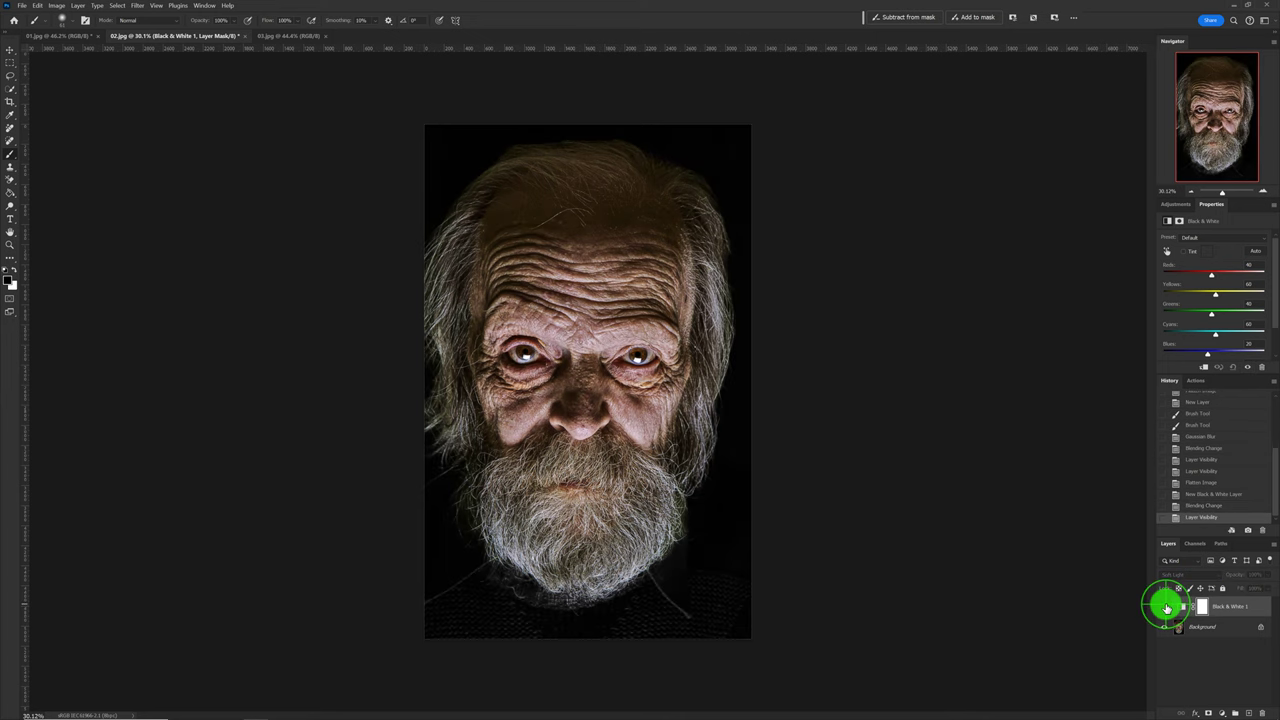
pyautogui.click(1165, 607)
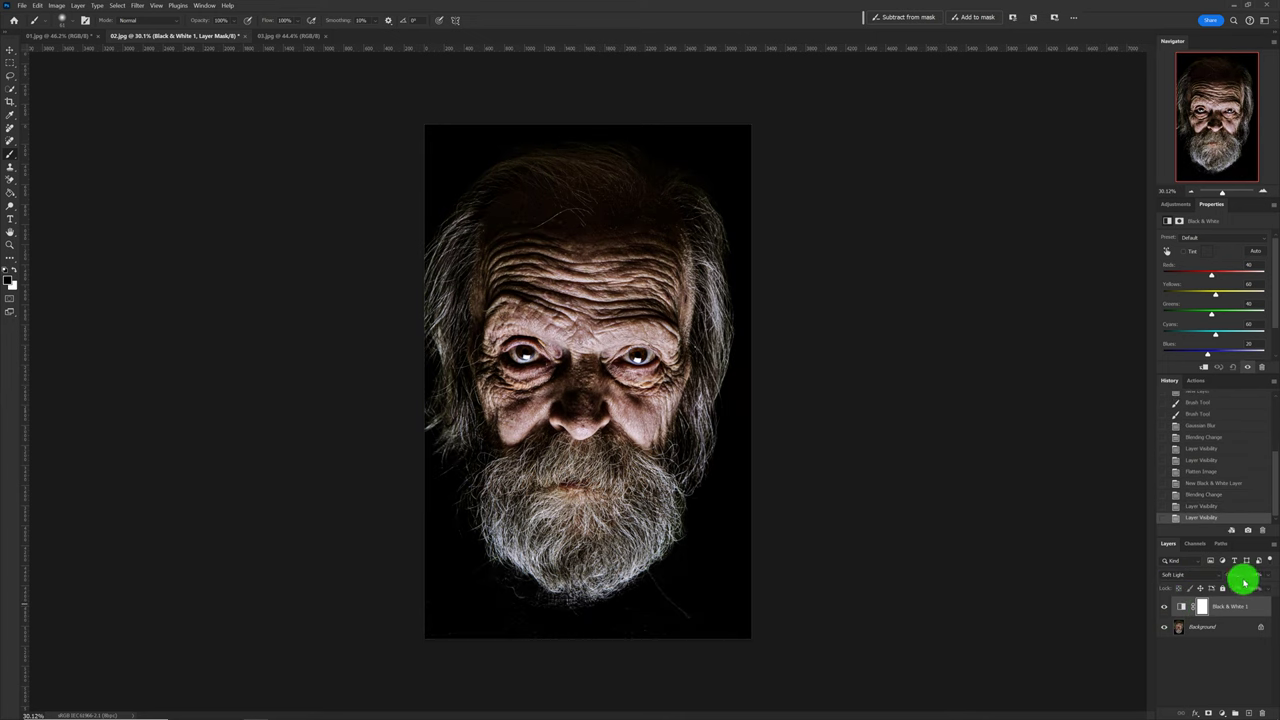
pyautogui.click(1274, 545)
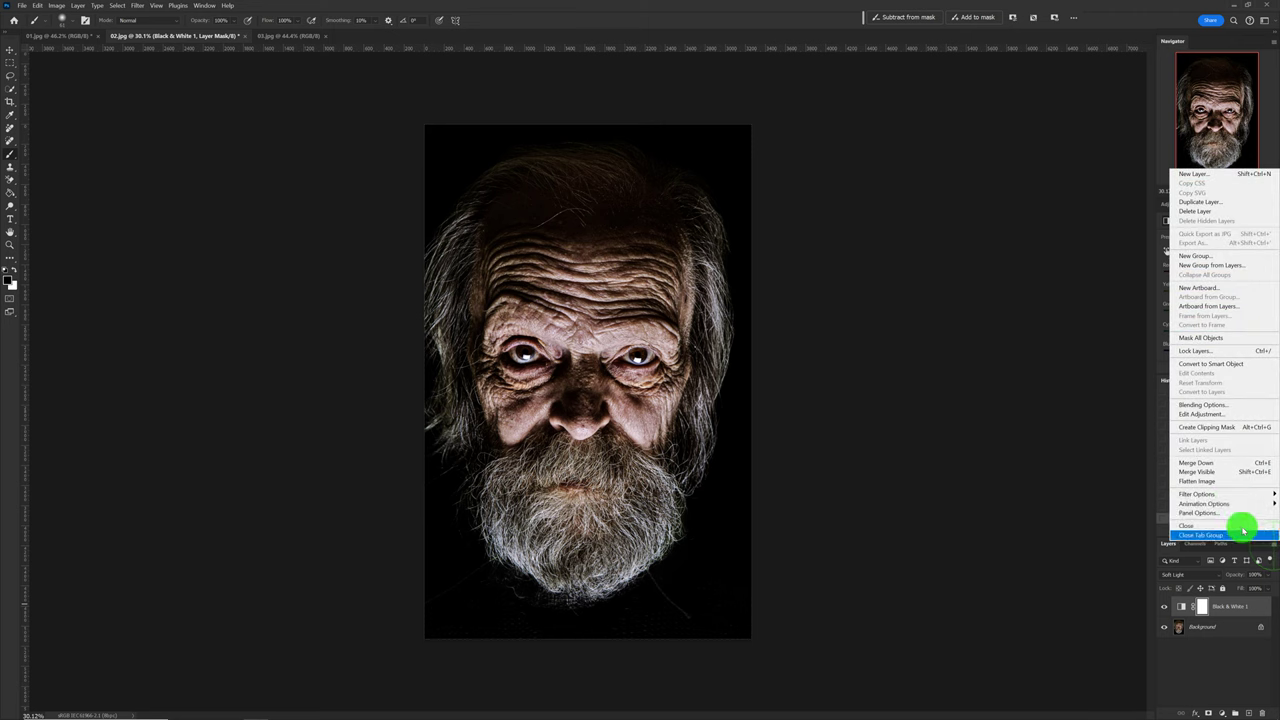
# Flatten the Soft Light layer into the portrait, then compare the original and latest History states
pyautogui.click(1216, 484)
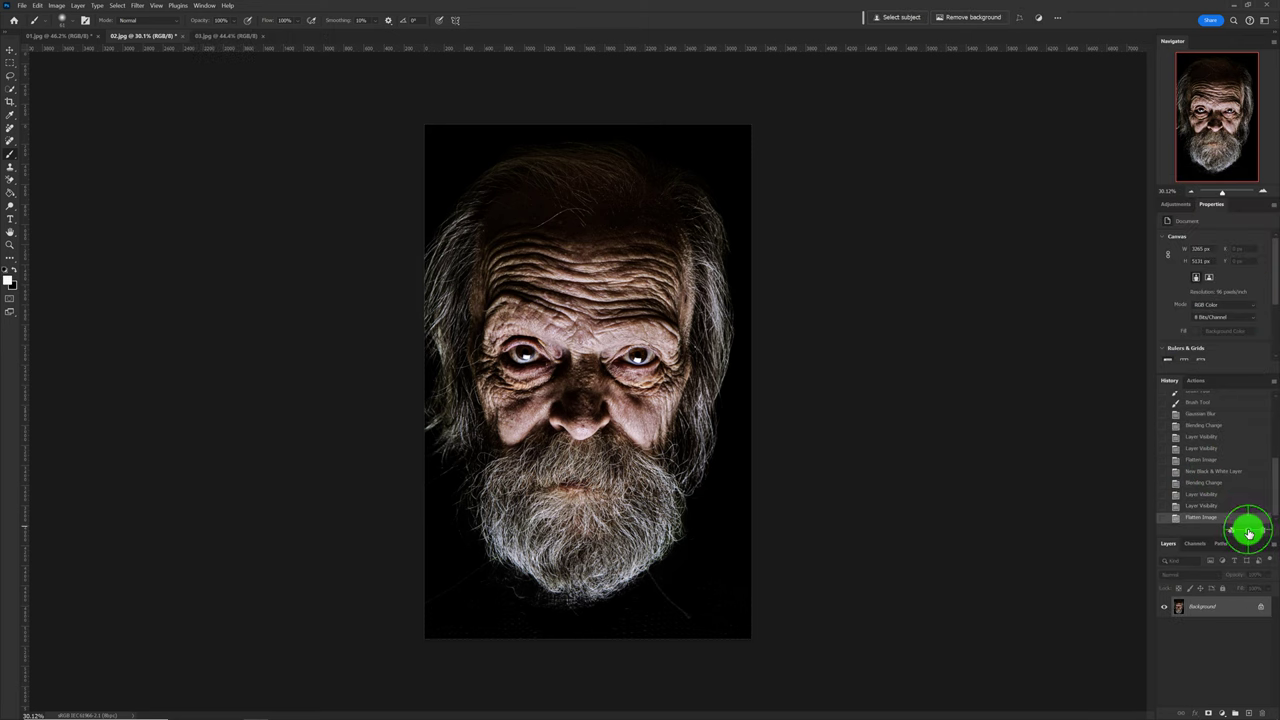
pyautogui.scroll(5, 1268, 470)
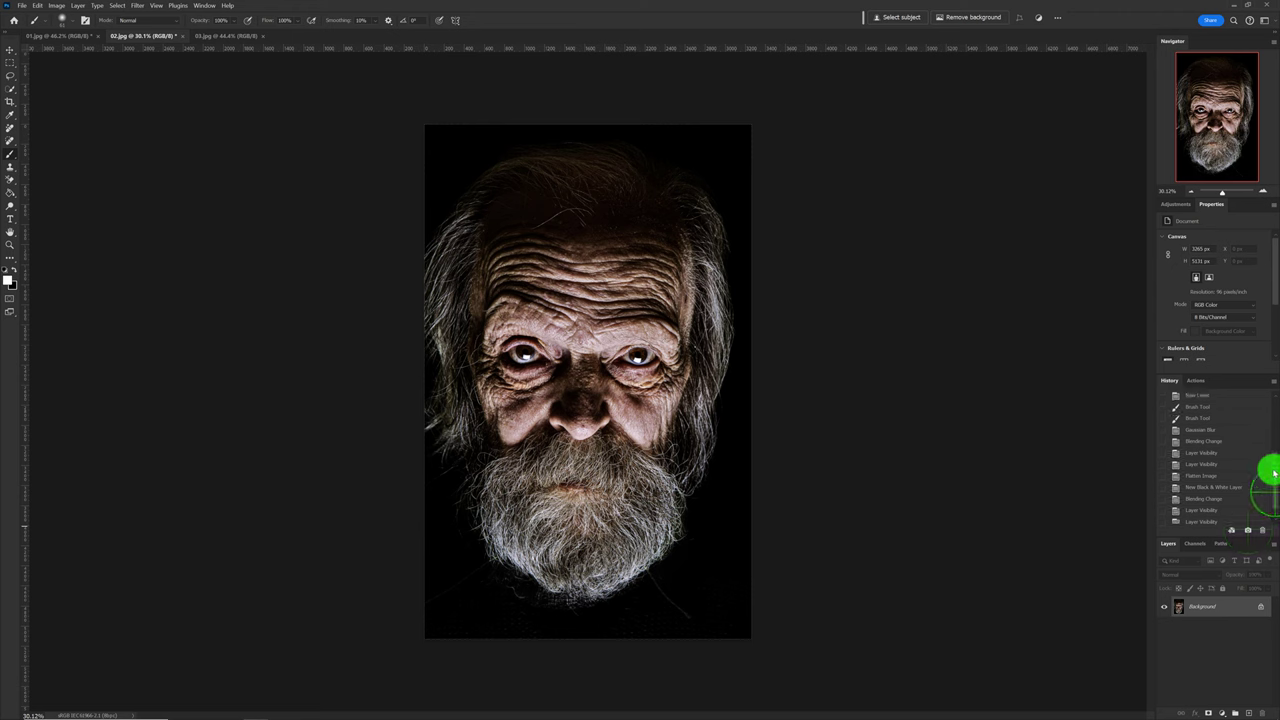
pyautogui.scroll(5, 1268, 430)
pyautogui.click(1197, 401)
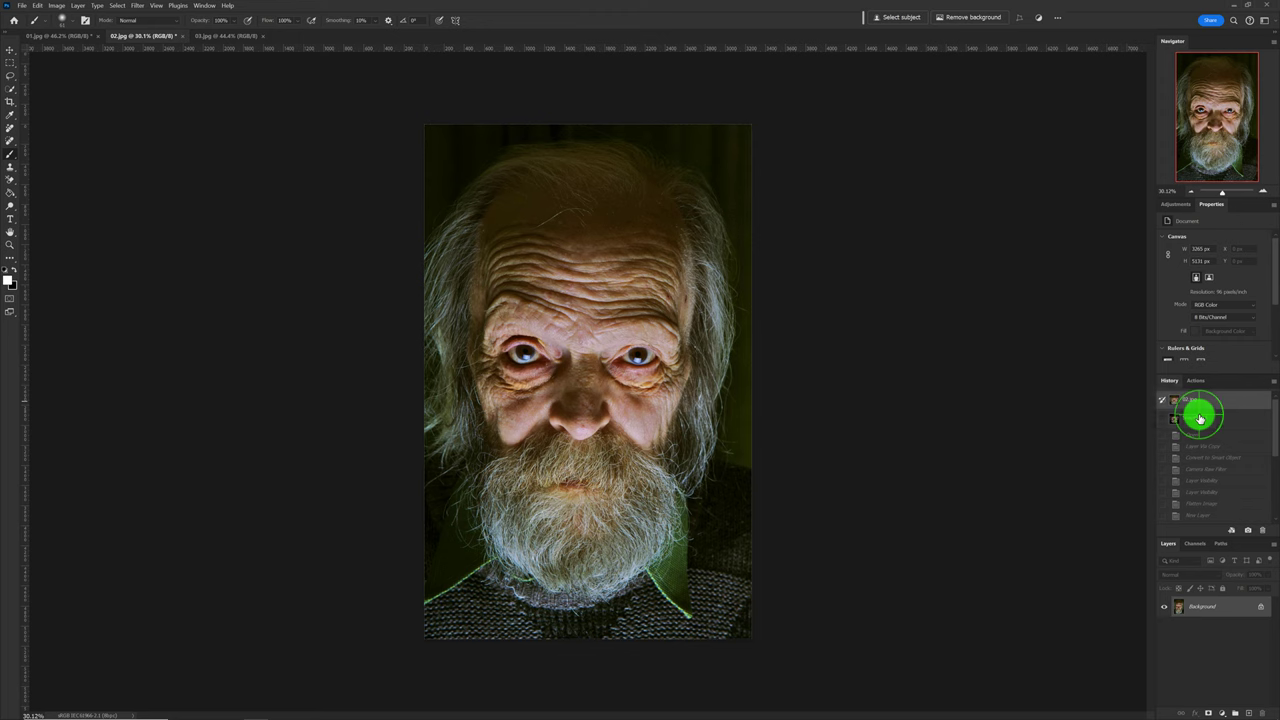
pyautogui.click(1200, 418)
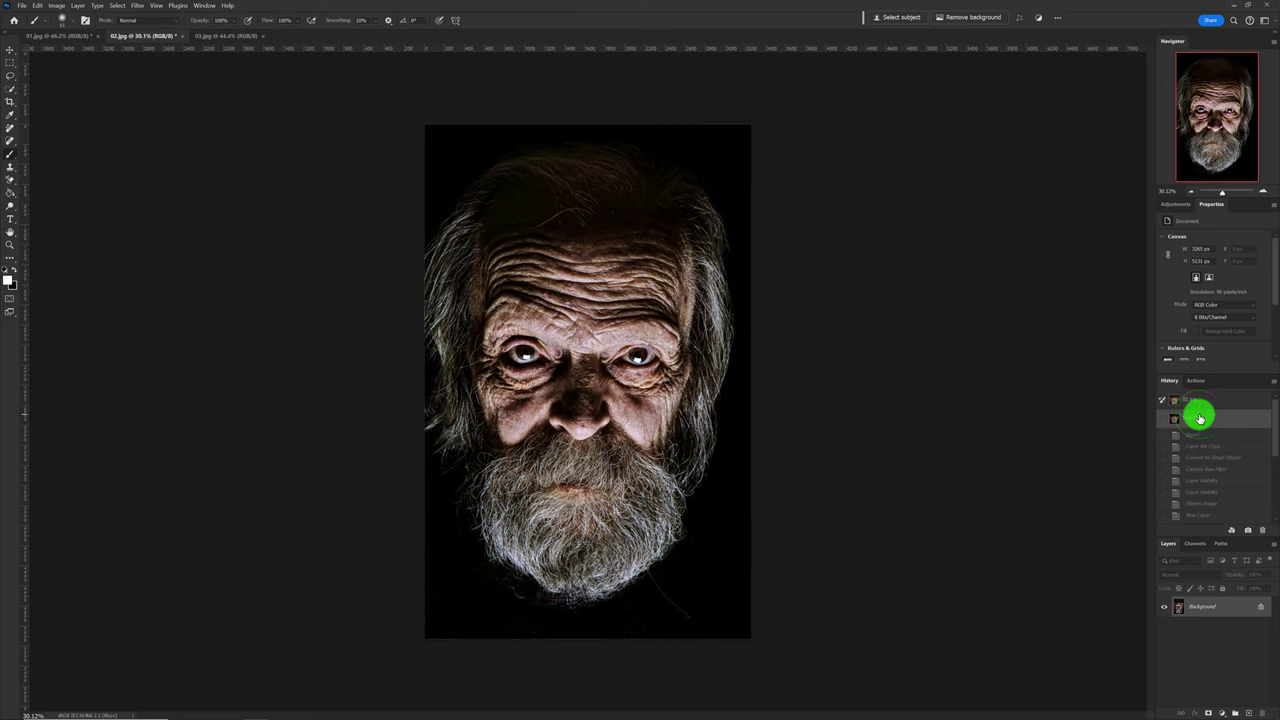
# In 03.jpg, duplicate the background to Layer 1, convert it to a smart object, and start Camera Raw Filter
pyautogui.click(224, 37)
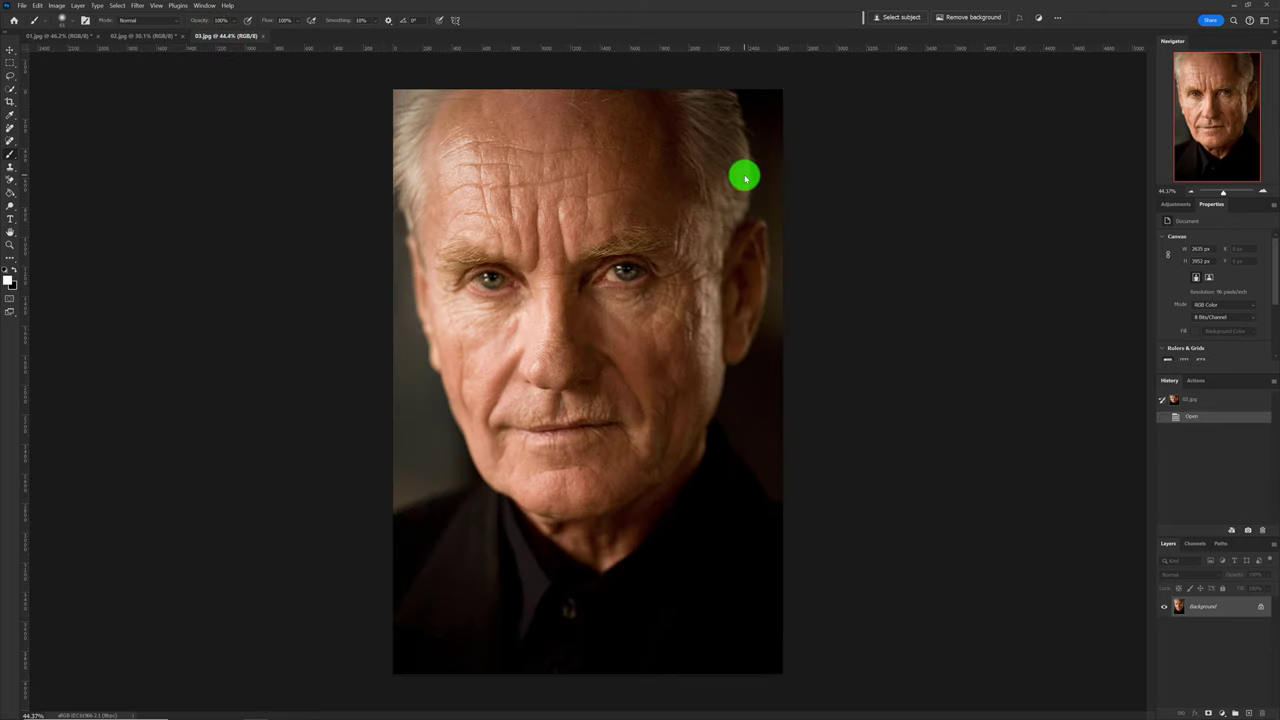
pyautogui.hotkey('ctrl', 'j')
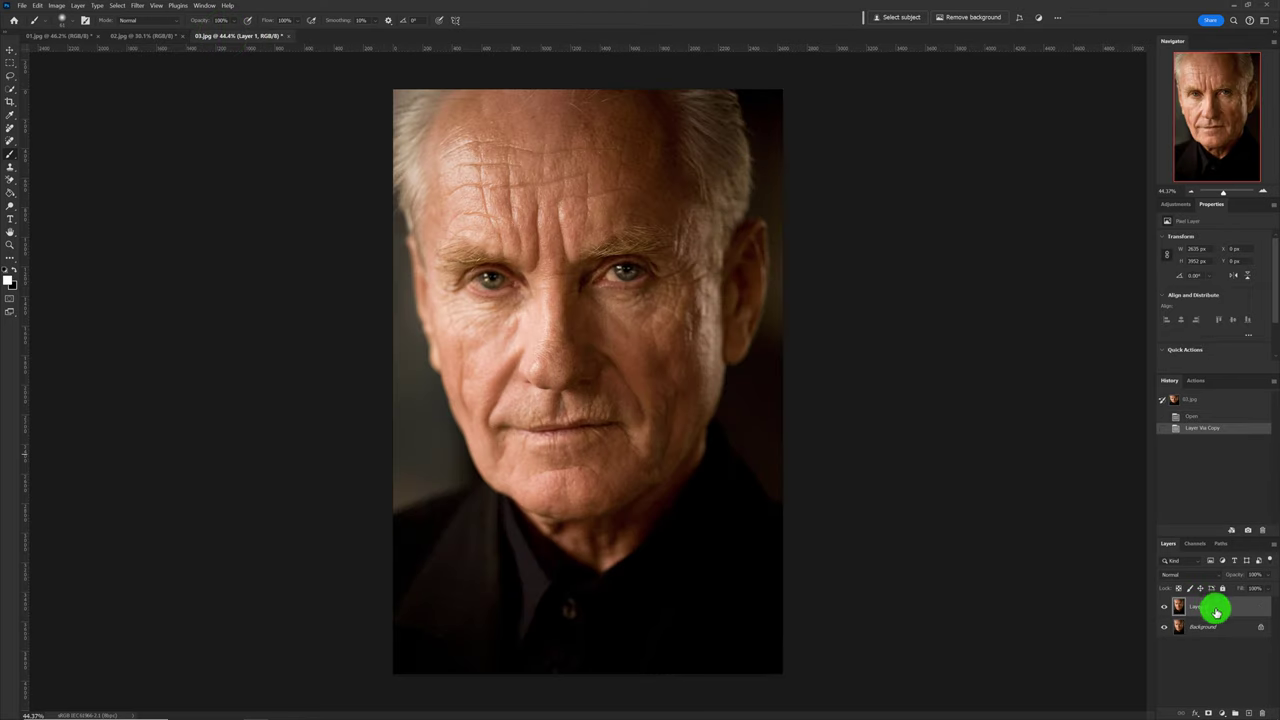
pyautogui.rightClick(1216, 612)
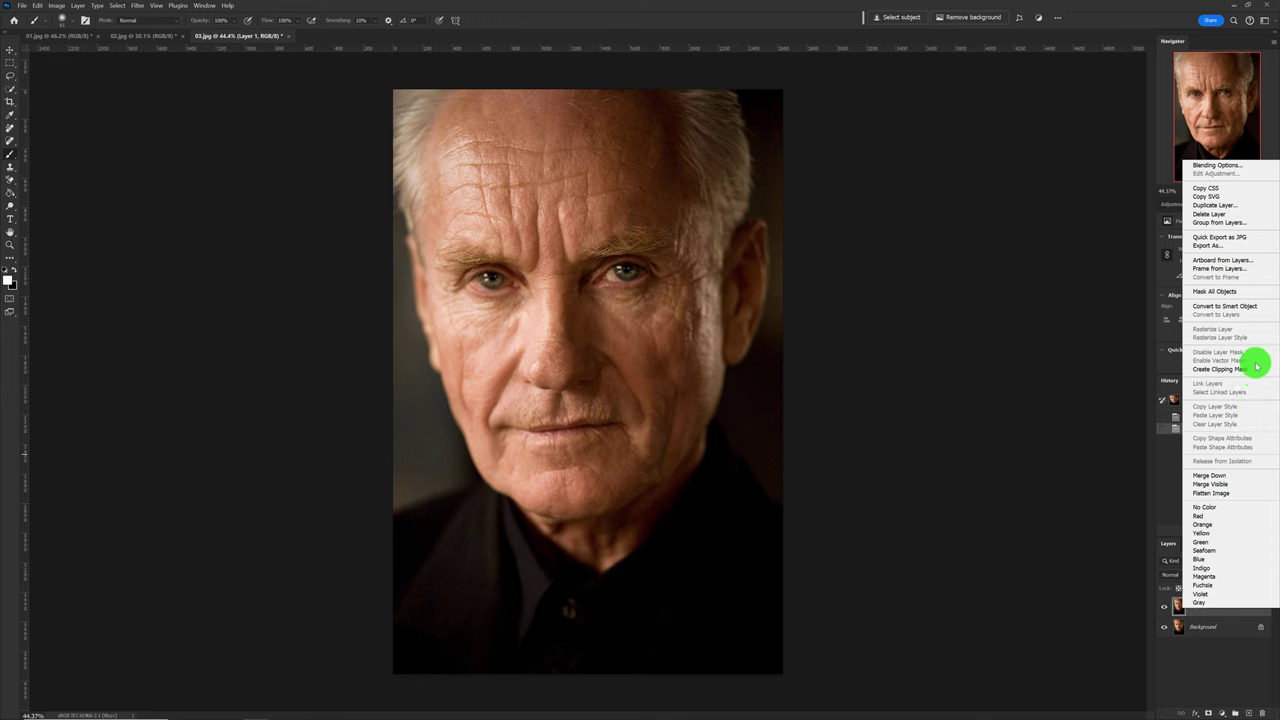
pyautogui.click(1255, 305)
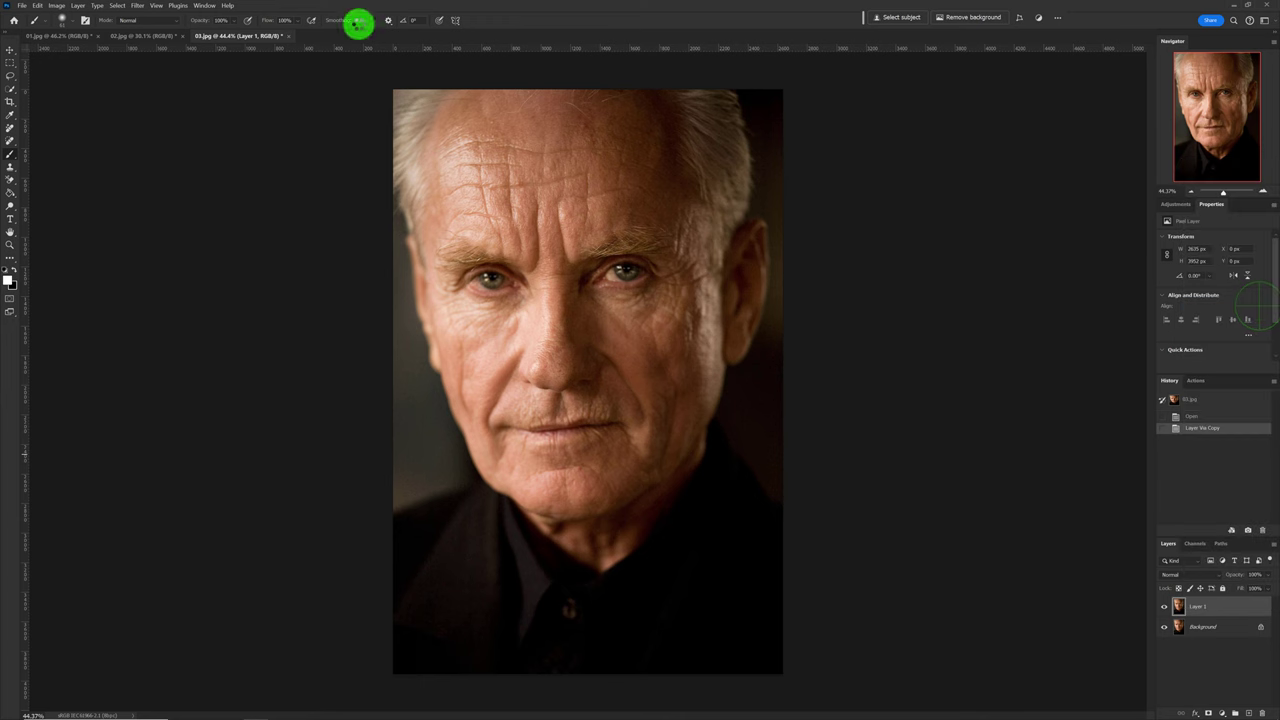
pyautogui.click(135, 6)
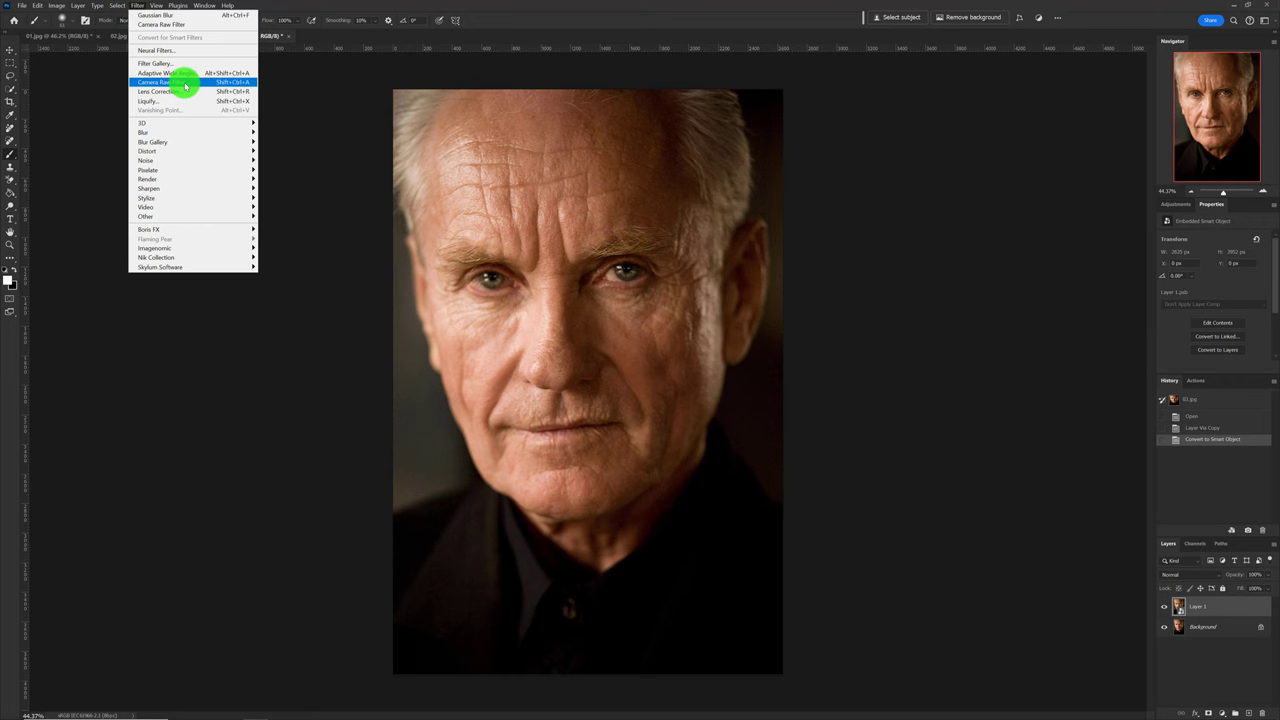
pyautogui.click(185, 86)
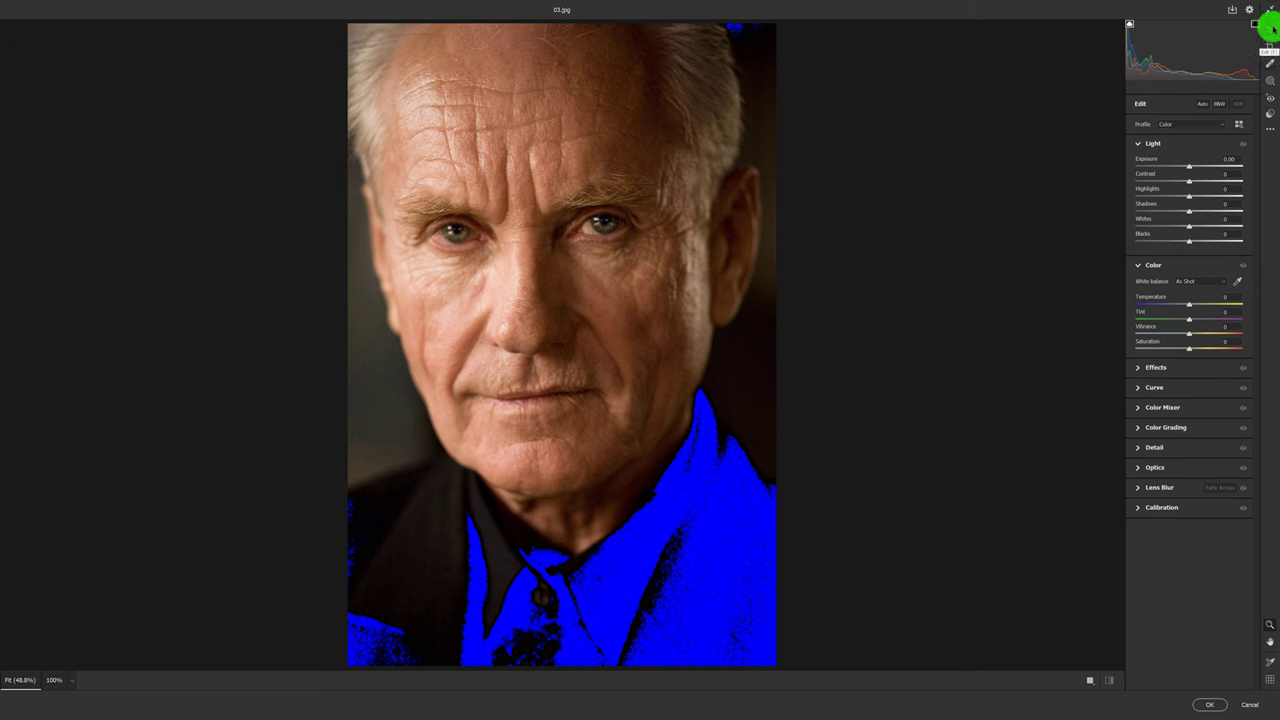
# Sample white balance on the eye for Temperature -28 and Tint -16, lower Highlights to -12, and show masking
pyautogui.click(1239, 284)
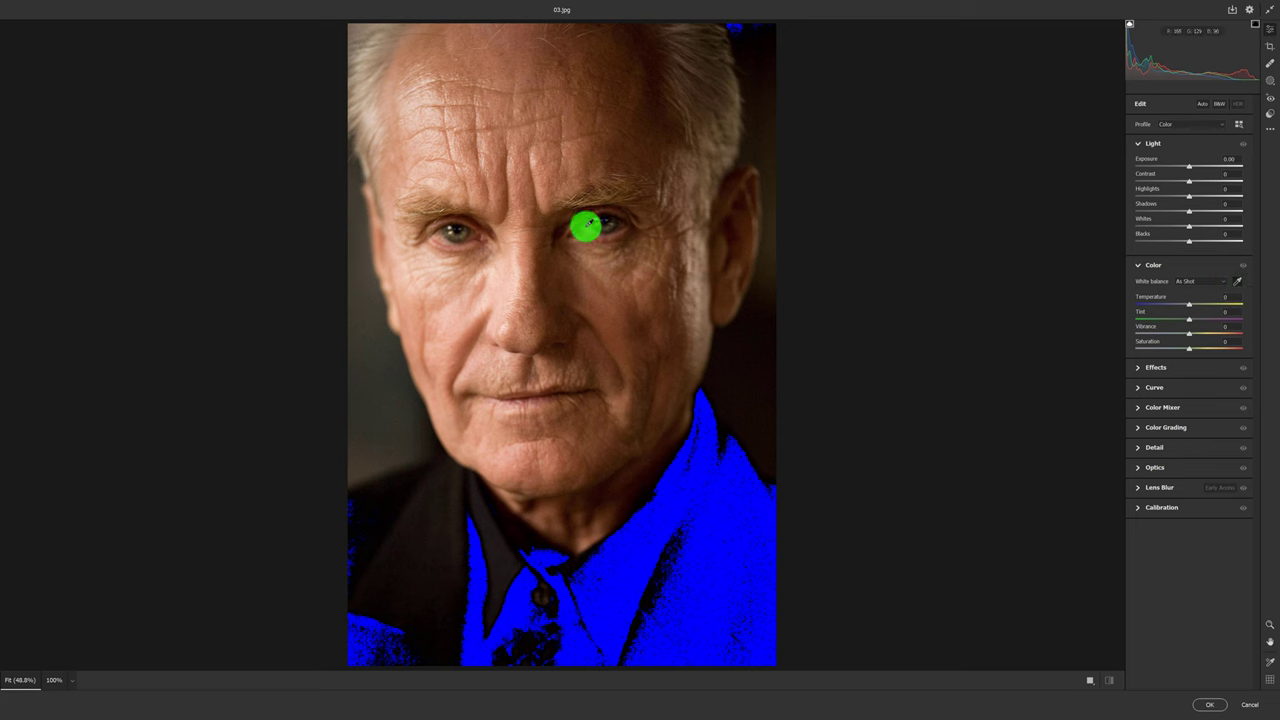
pyautogui.click(588, 224)
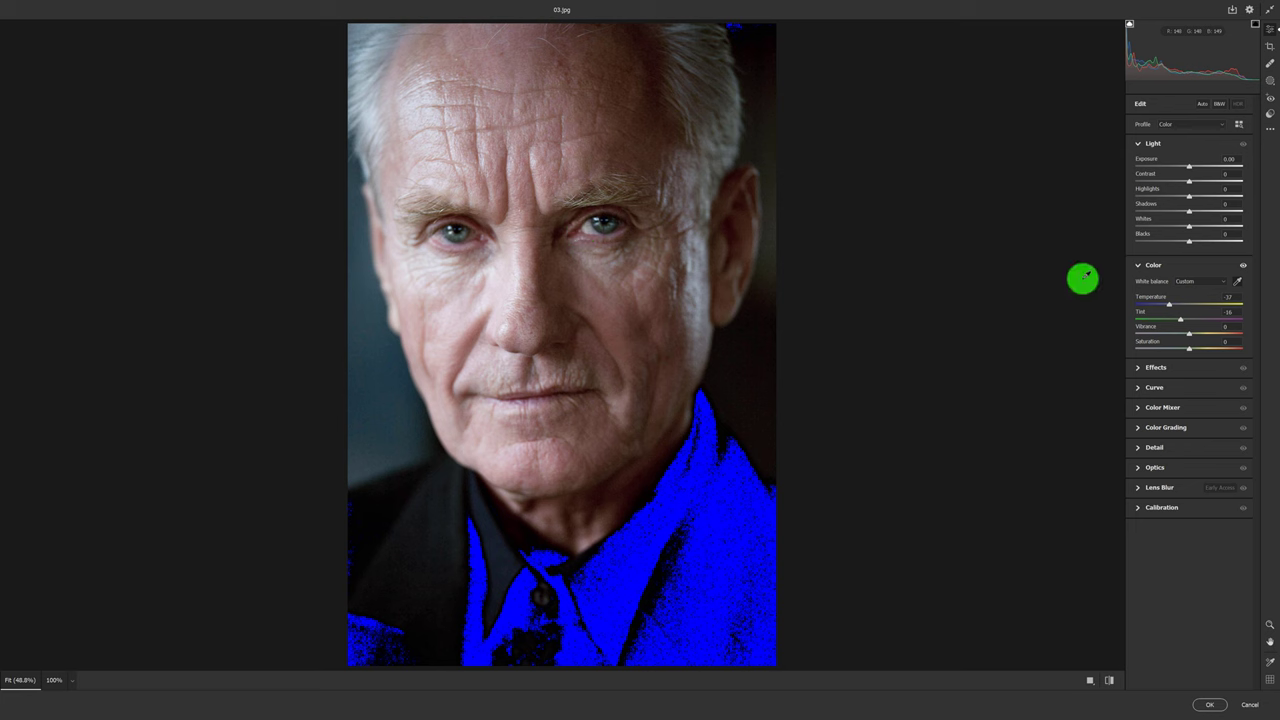
pyautogui.click(1171, 304)
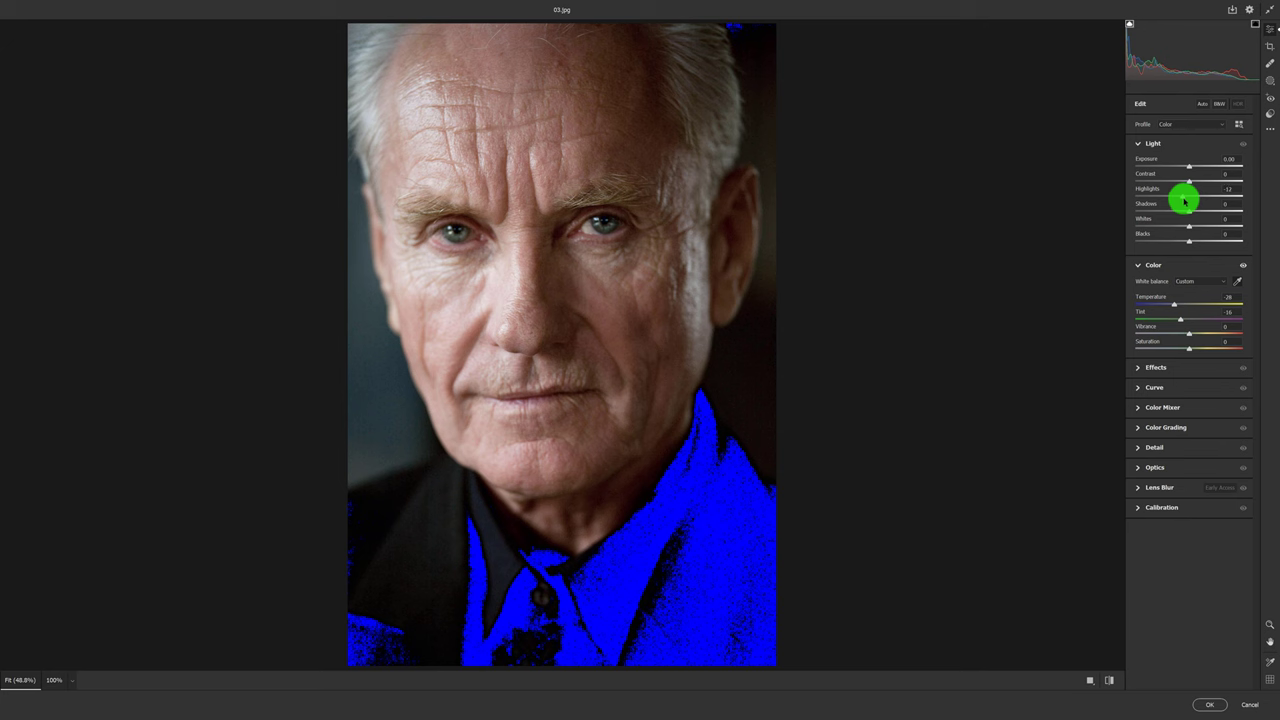
pyautogui.click(1270, 84)
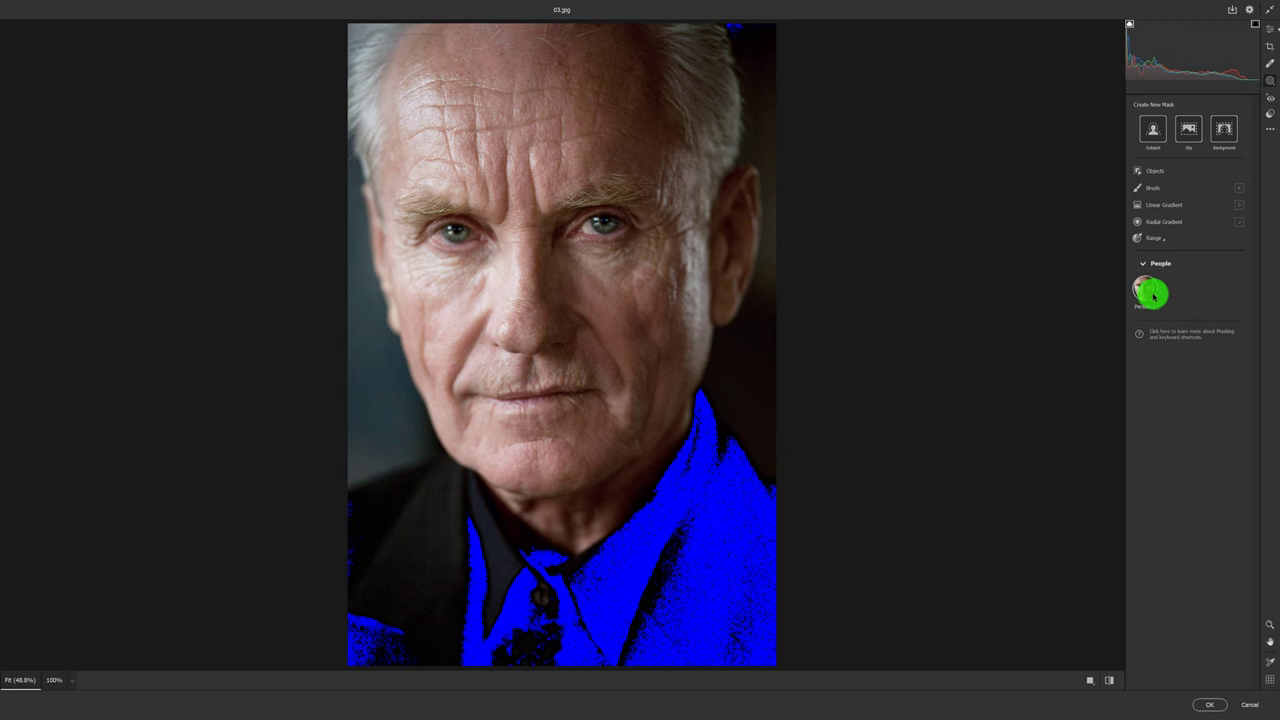
# Mask Person 1's facial and body skin, eyebrows, eyes, lips, teeth and hair, excluding clothes
pyautogui.click(1149, 291)
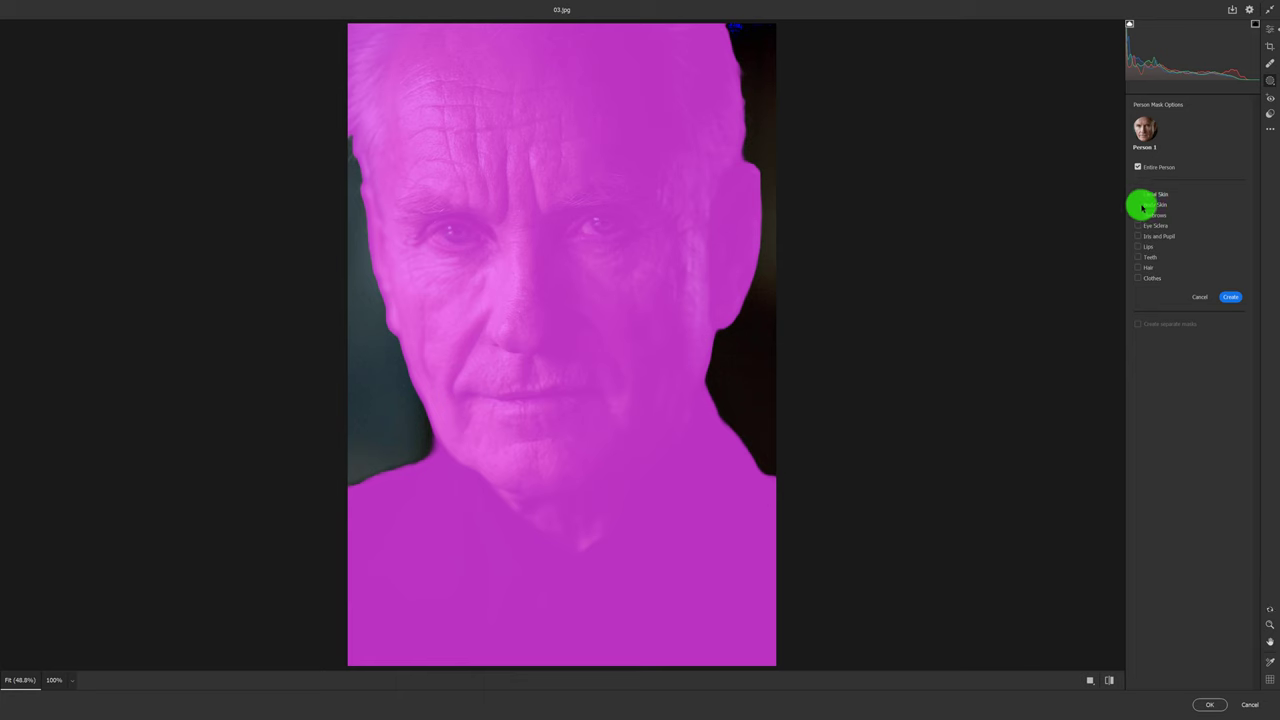
pyautogui.click(1138, 196)
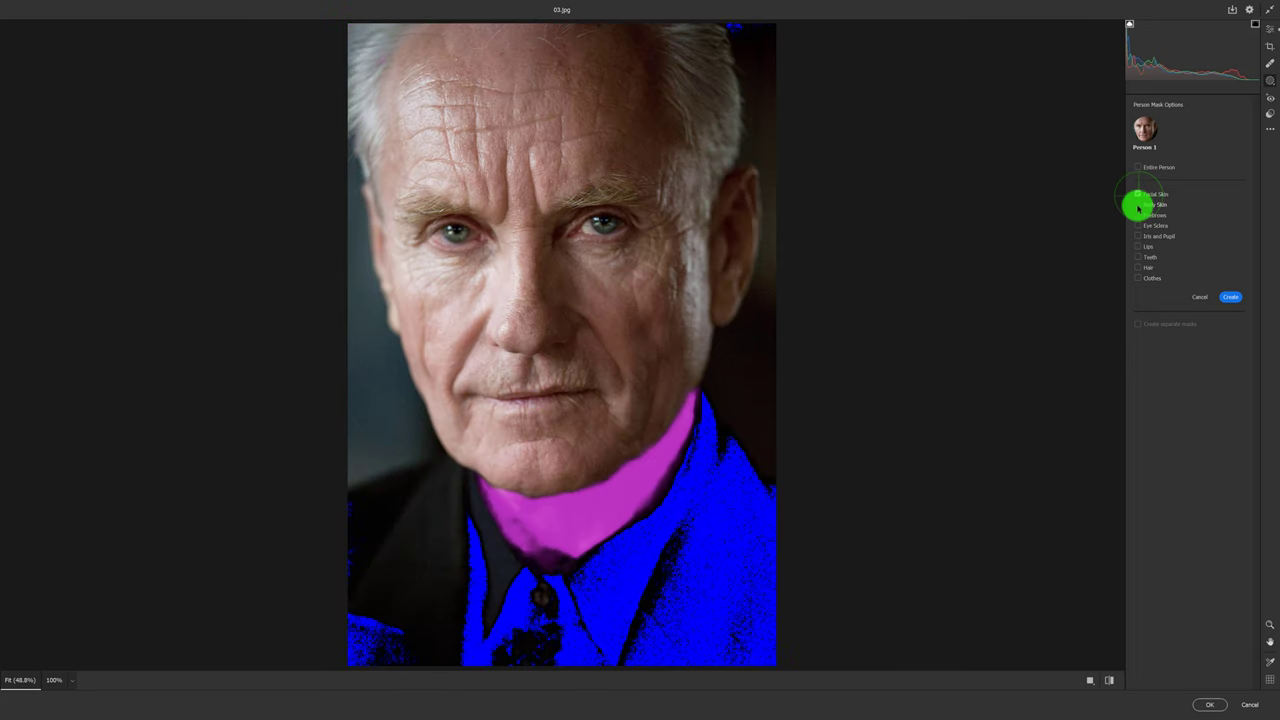
pyautogui.click(1138, 205)
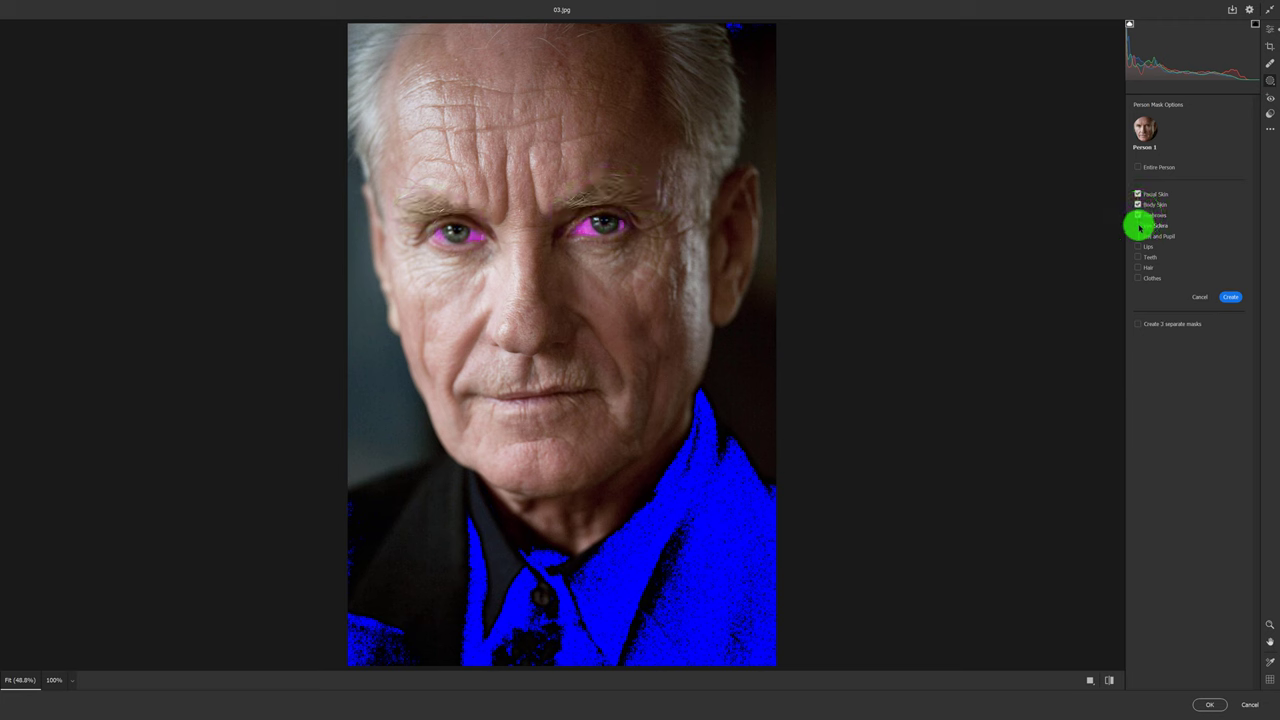
pyautogui.click(1138, 226)
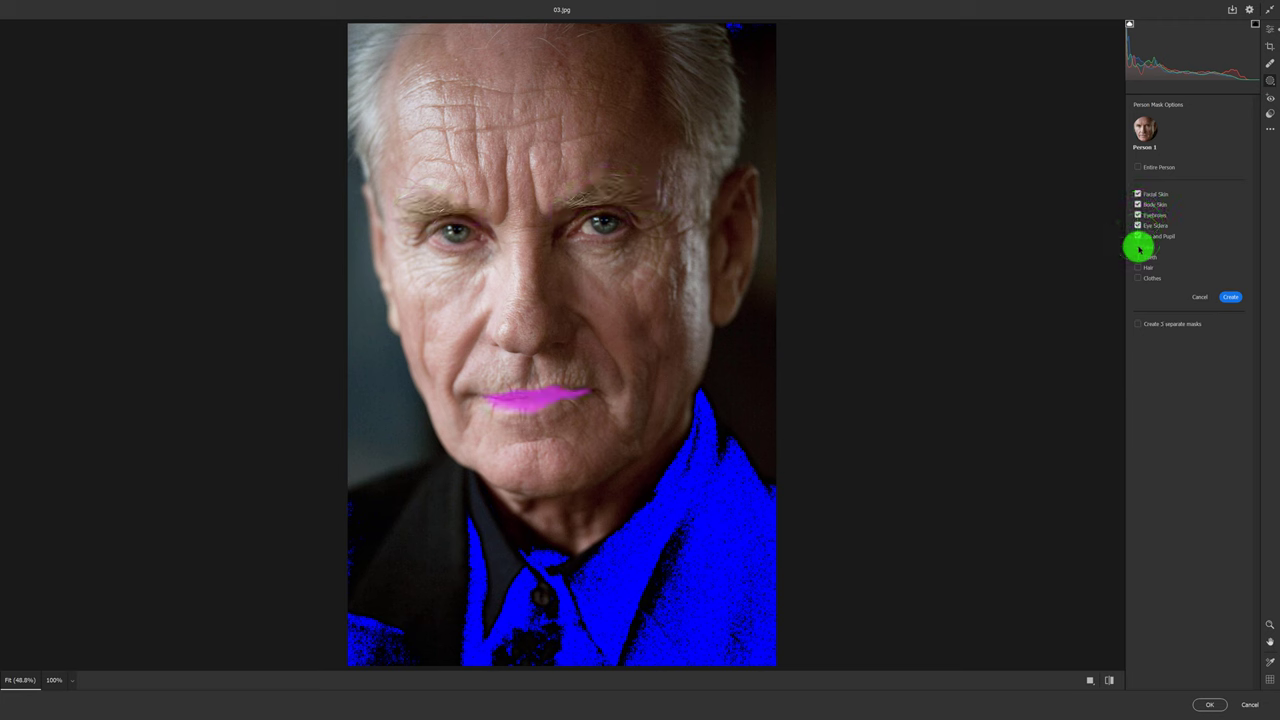
pyautogui.click(1139, 247)
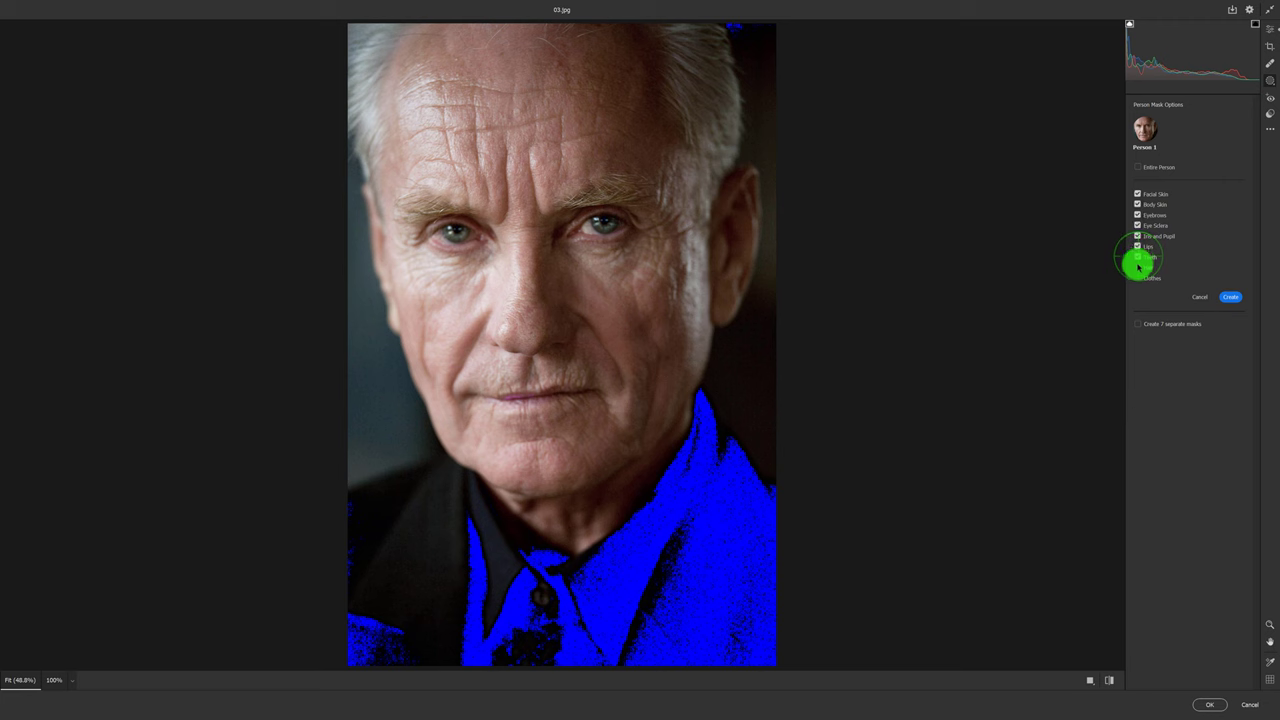
pyautogui.click(1139, 268)
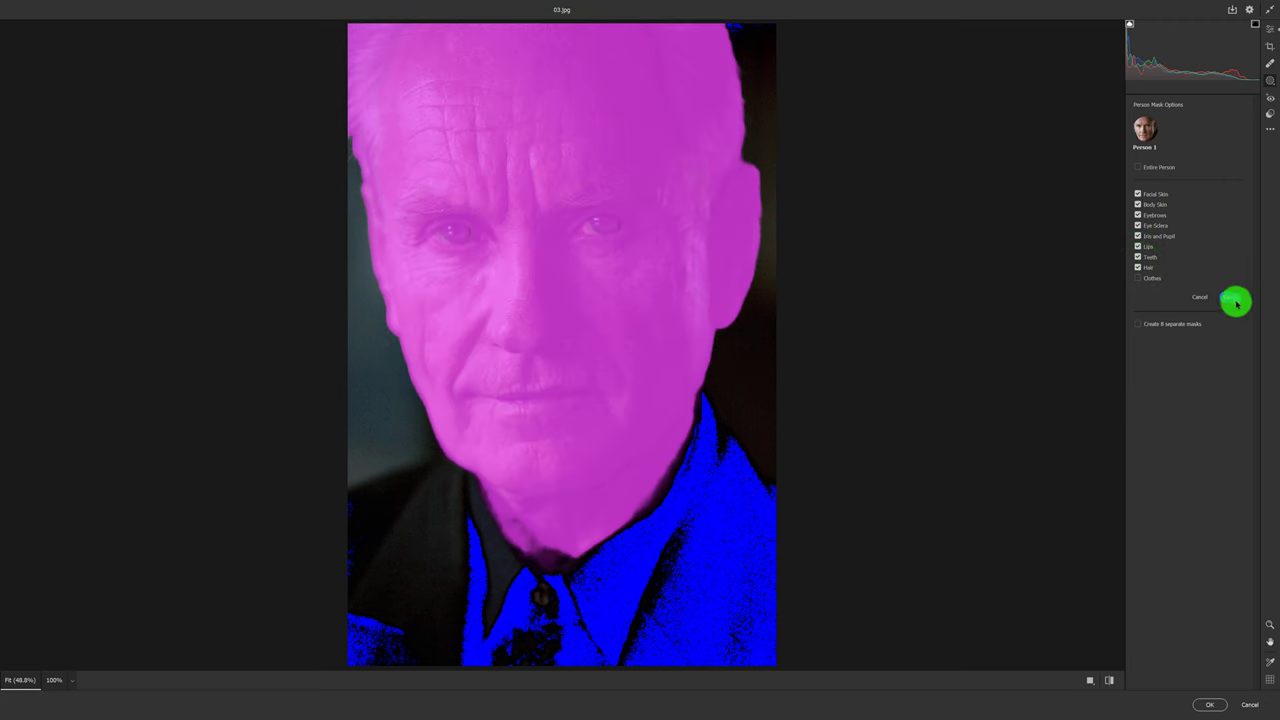
pyautogui.click(1236, 298)
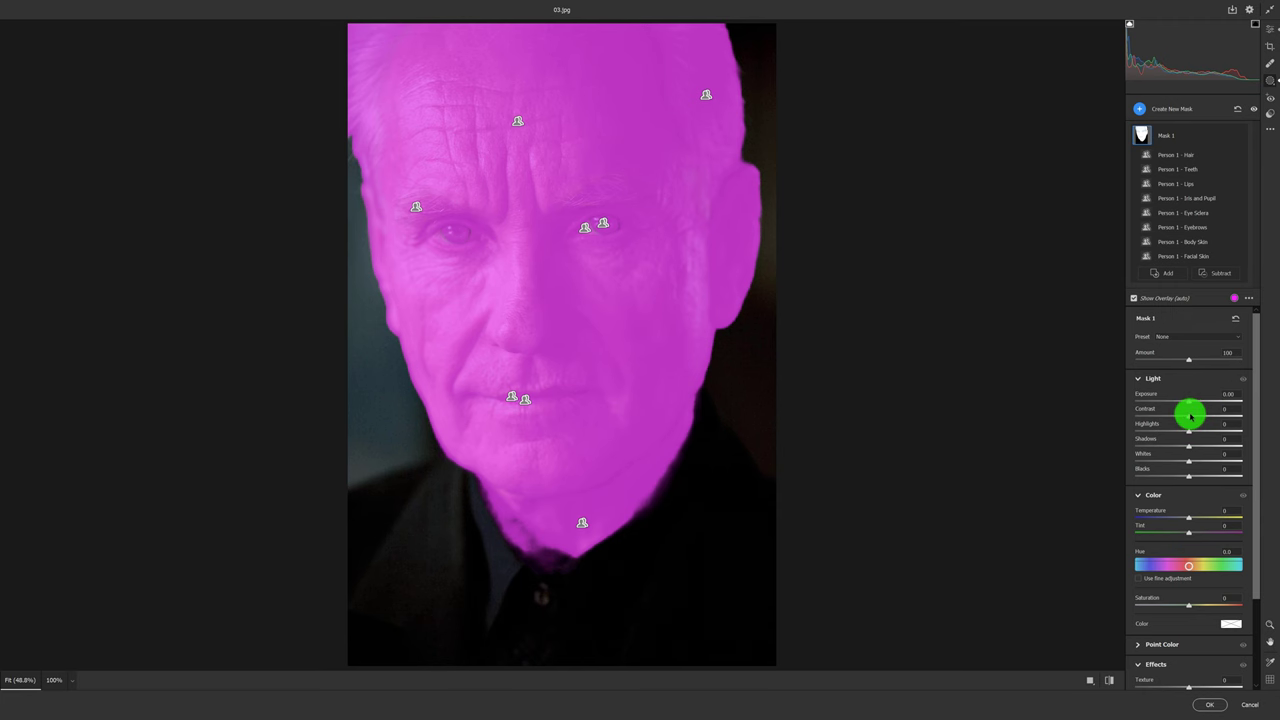
# Set Mask 1's Highlights to -33 and Saturation to -24
pyautogui.moveTo(1194, 414); pyautogui.dragTo(1200, 420)
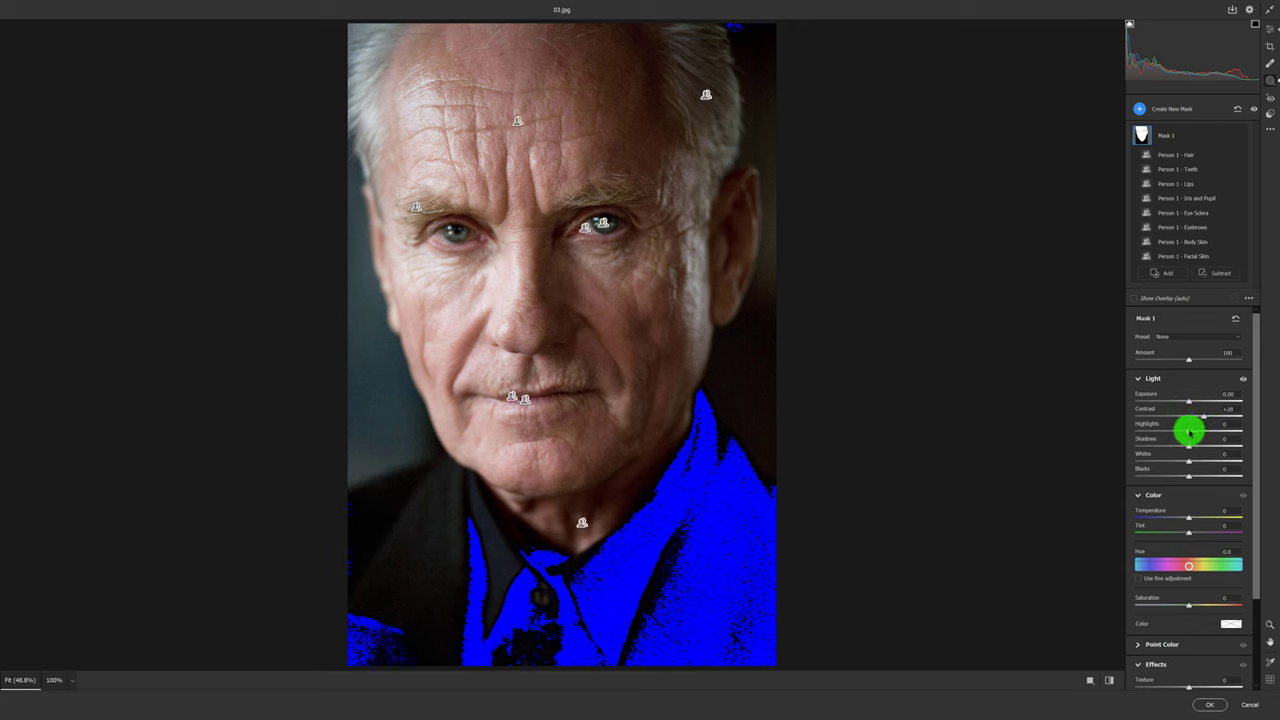
pyautogui.moveTo(1190, 431); pyautogui.dragTo(1178, 433)
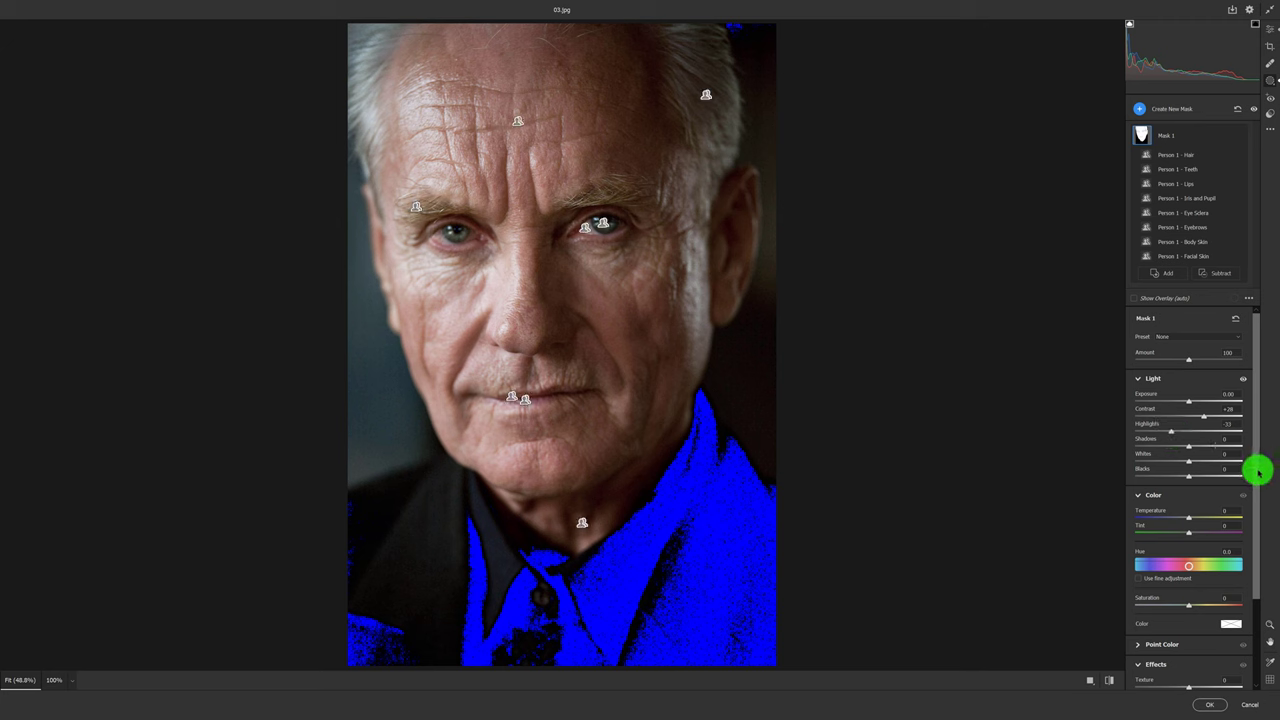
pyautogui.moveTo(1258, 474); pyautogui.dragTo(1271, 530)
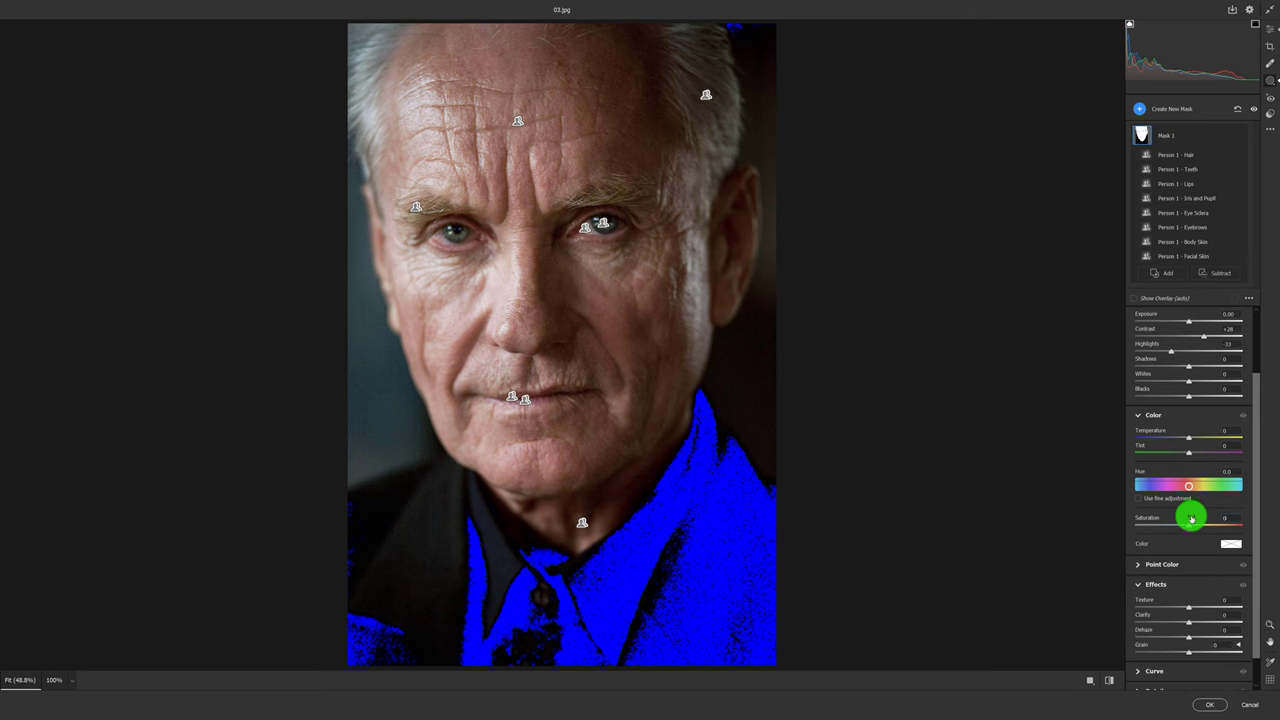
pyautogui.click(1188, 528)
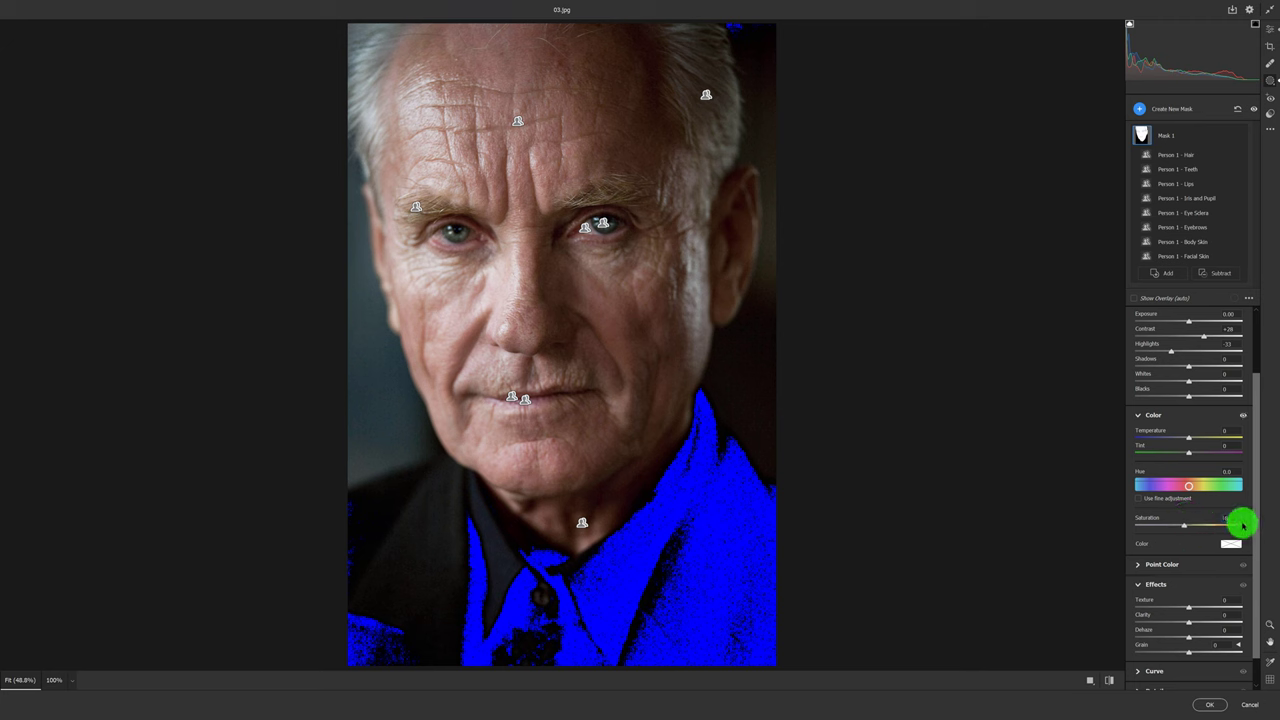
pyautogui.moveTo(1188, 528); pyautogui.dragTo(1183, 528)
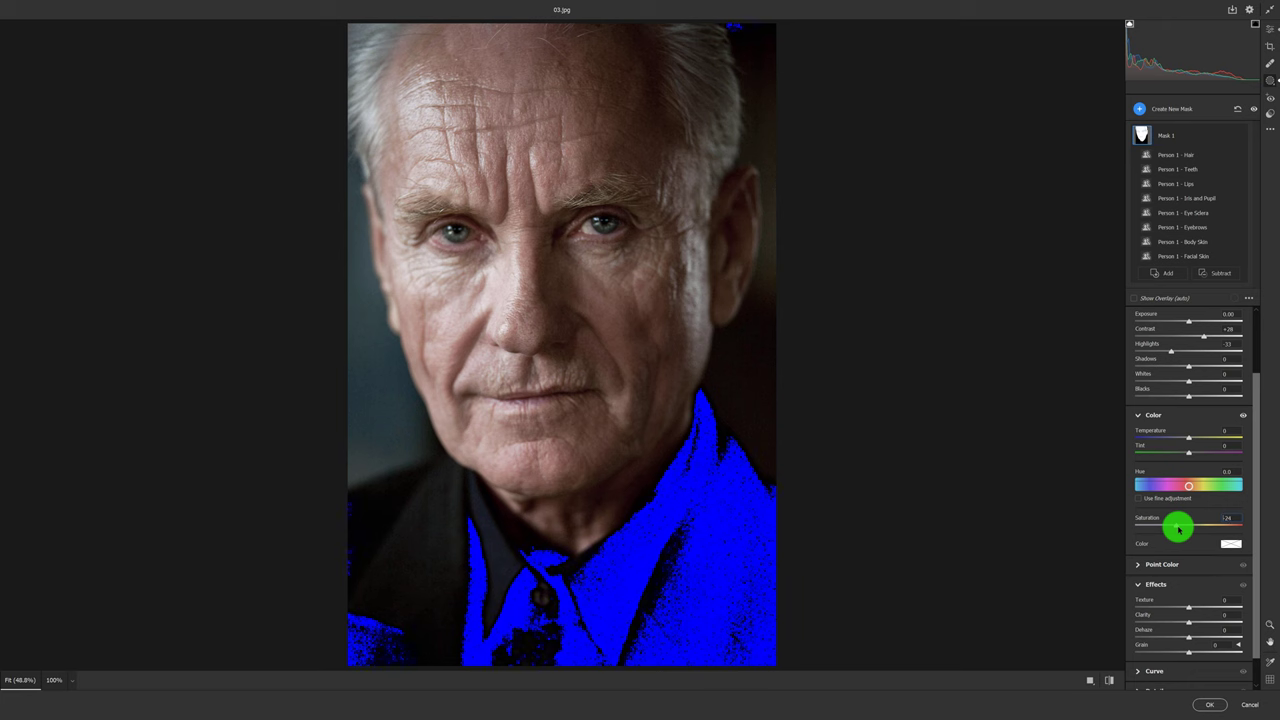
pyautogui.moveTo(1178, 530); pyautogui.dragTo(1255, 575)
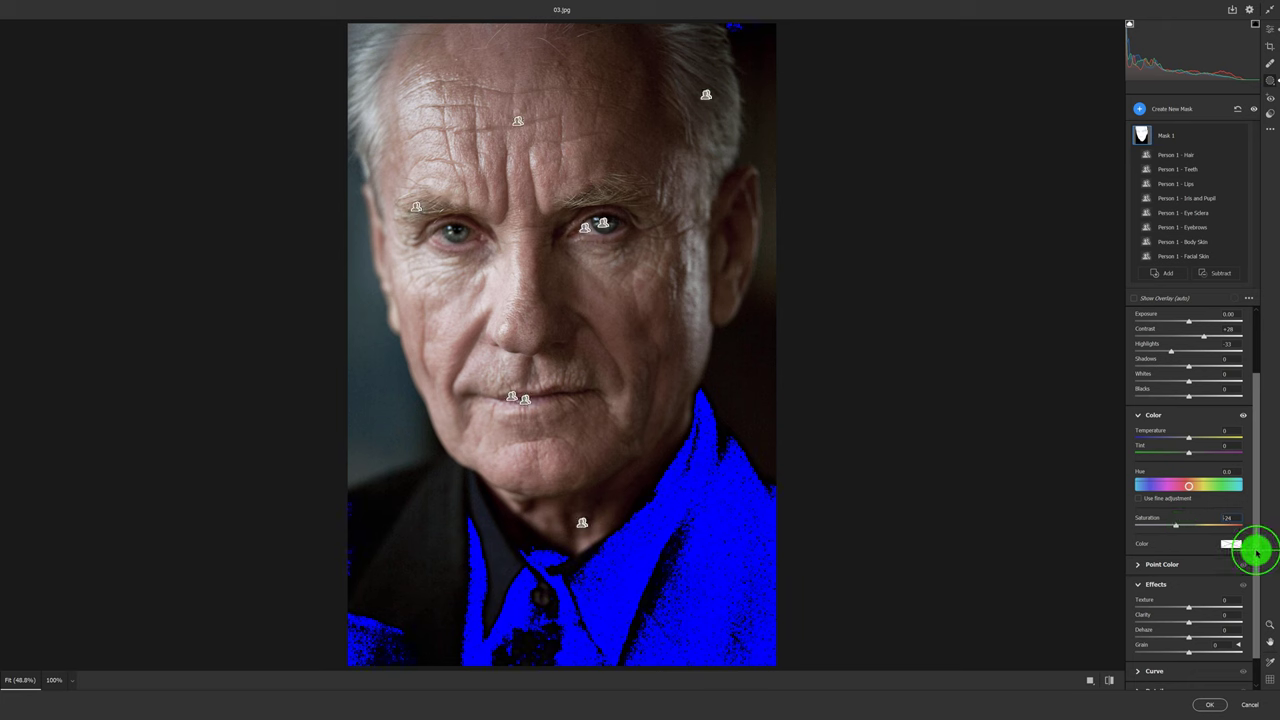
# Raise Mask 1's Texture to +55, Clarity to +31 and Dehaze to +14
pyautogui.scroll(-1, 1255, 575)
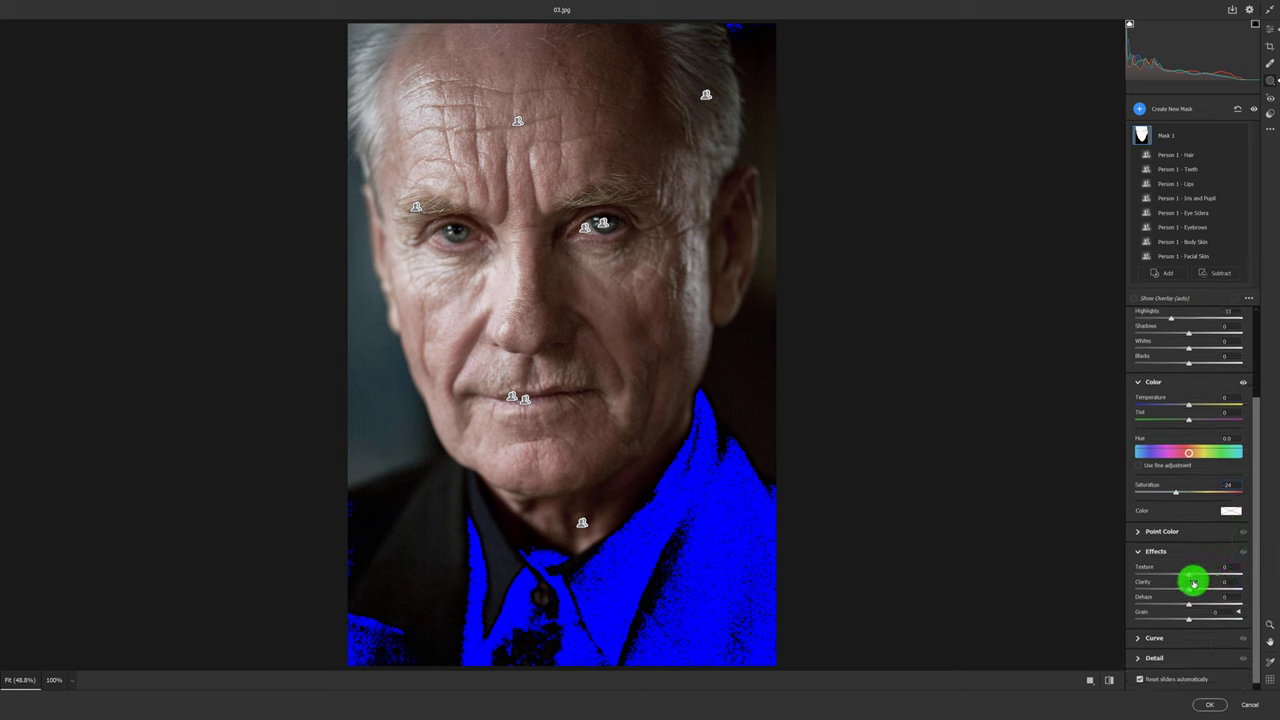
pyautogui.moveTo(1190, 575); pyautogui.dragTo(1200, 577)
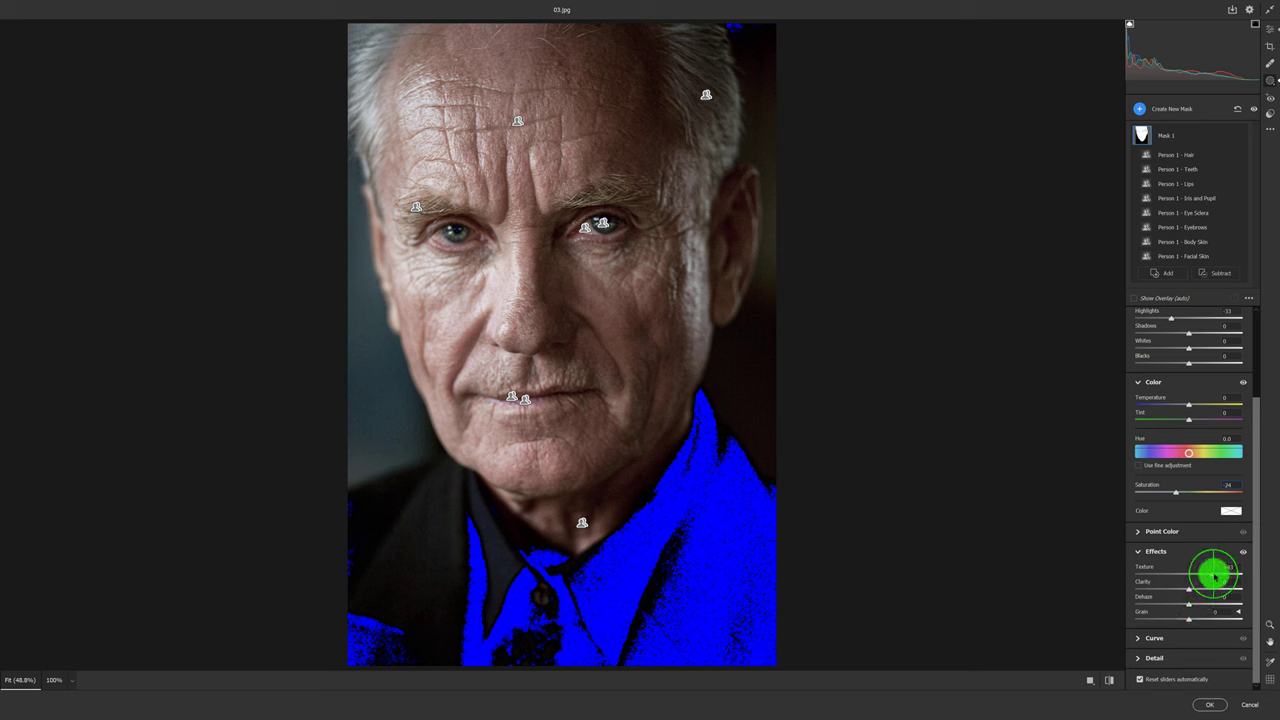
pyautogui.moveTo(1212, 577); pyautogui.dragTo(1201, 592)
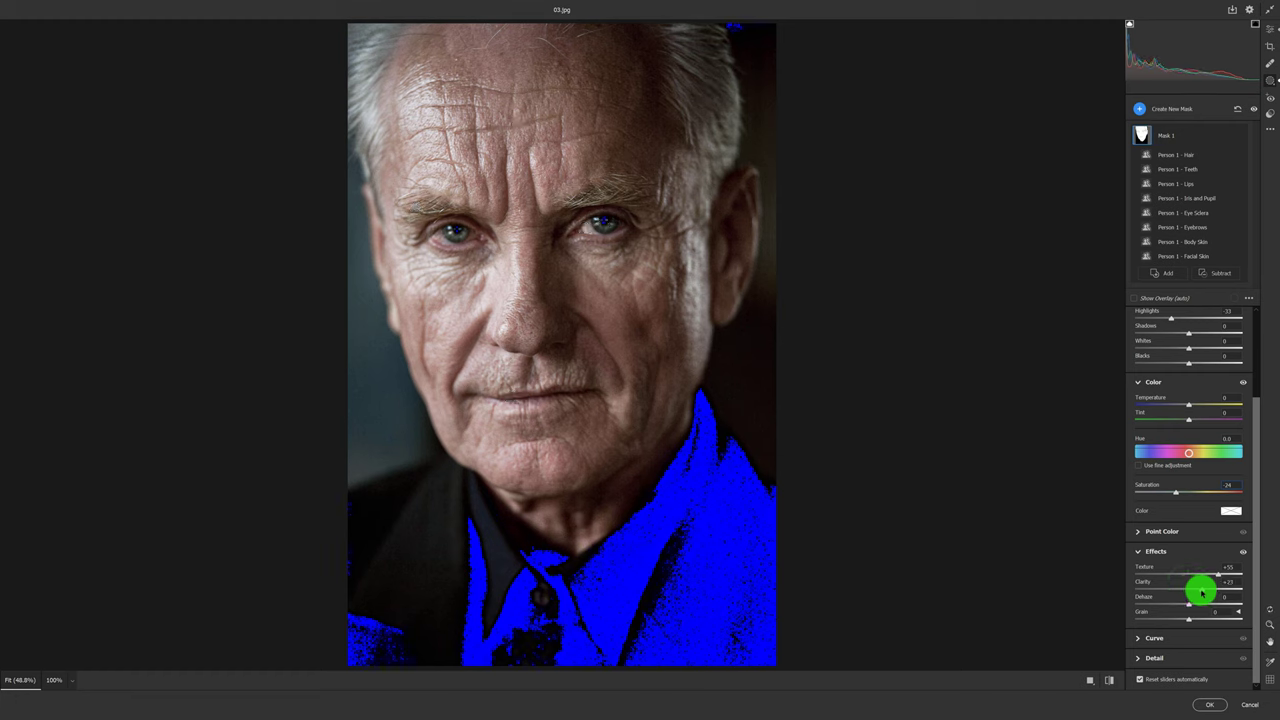
pyautogui.moveTo(1190, 607)
pyautogui.mouseDown()
pyautogui.moveTo(1243, 606)
pyautogui.moveTo(1201, 608)
pyautogui.mouseUp()
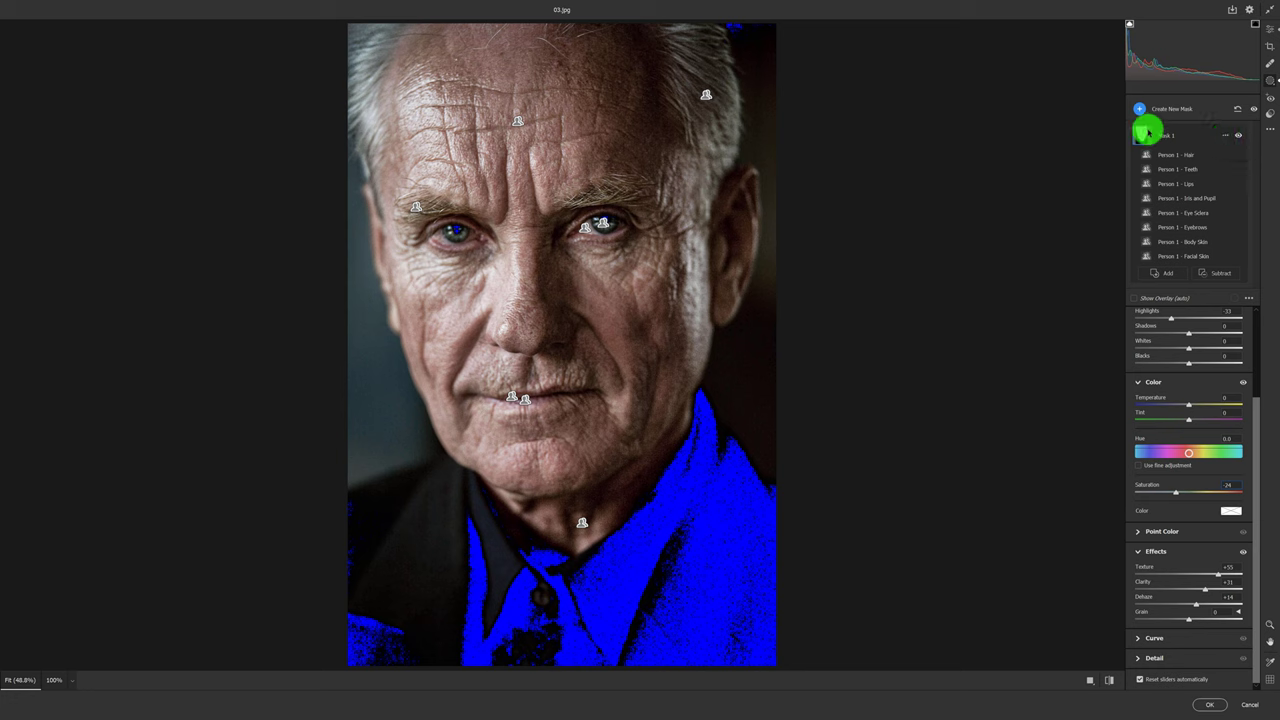
# Duplicate and invert the face mask, brushing the eyes, hair edges, lips and jawline out of it
pyautogui.click(1232, 139)
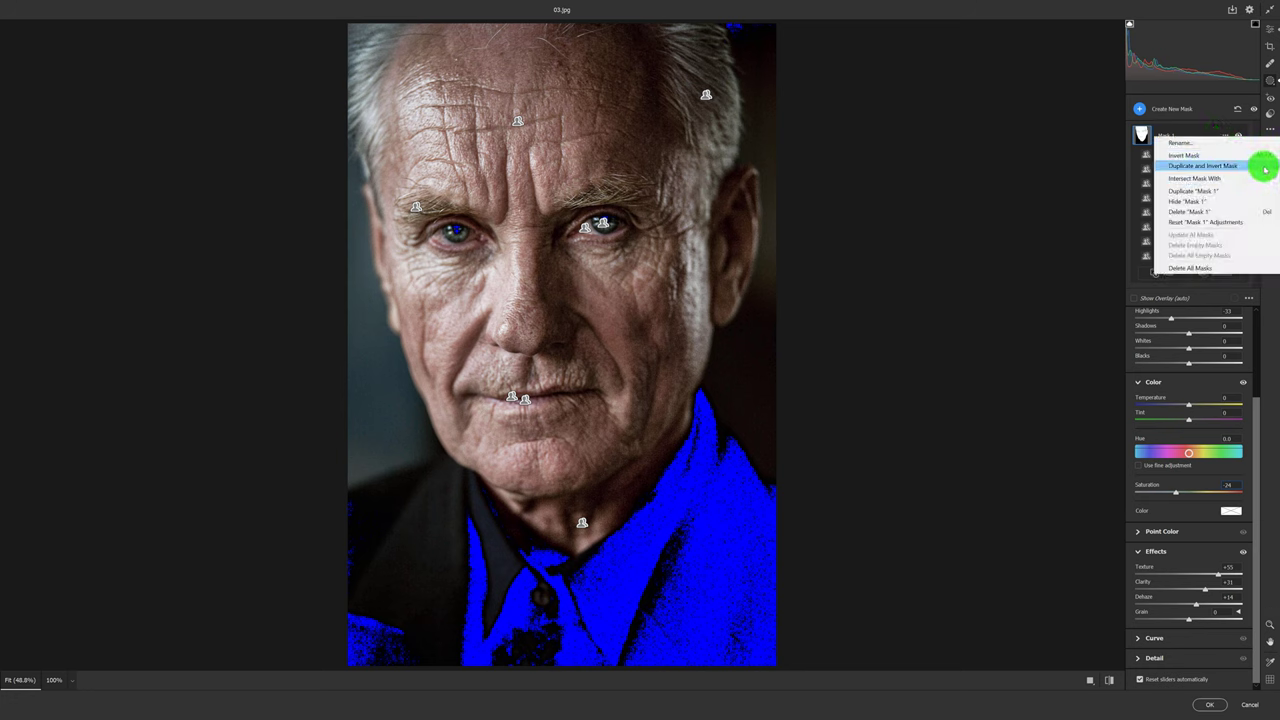
pyautogui.press('Escape')
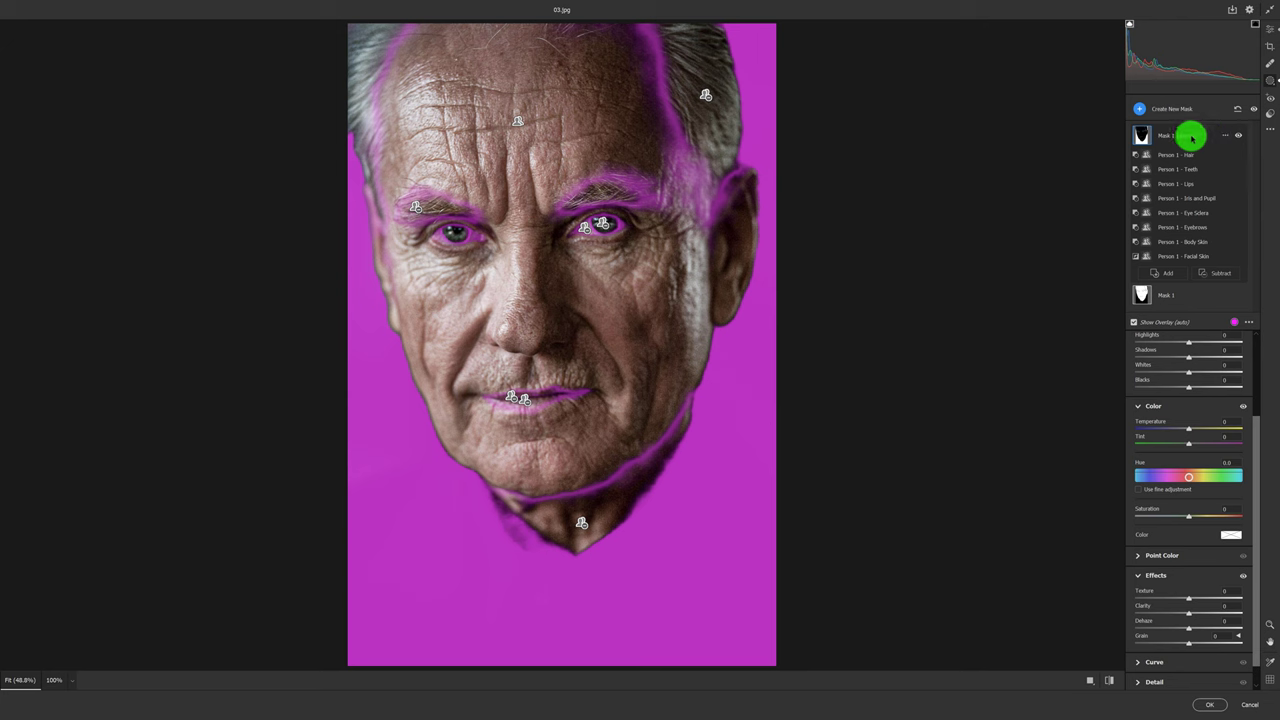
pyautogui.click(1214, 278)
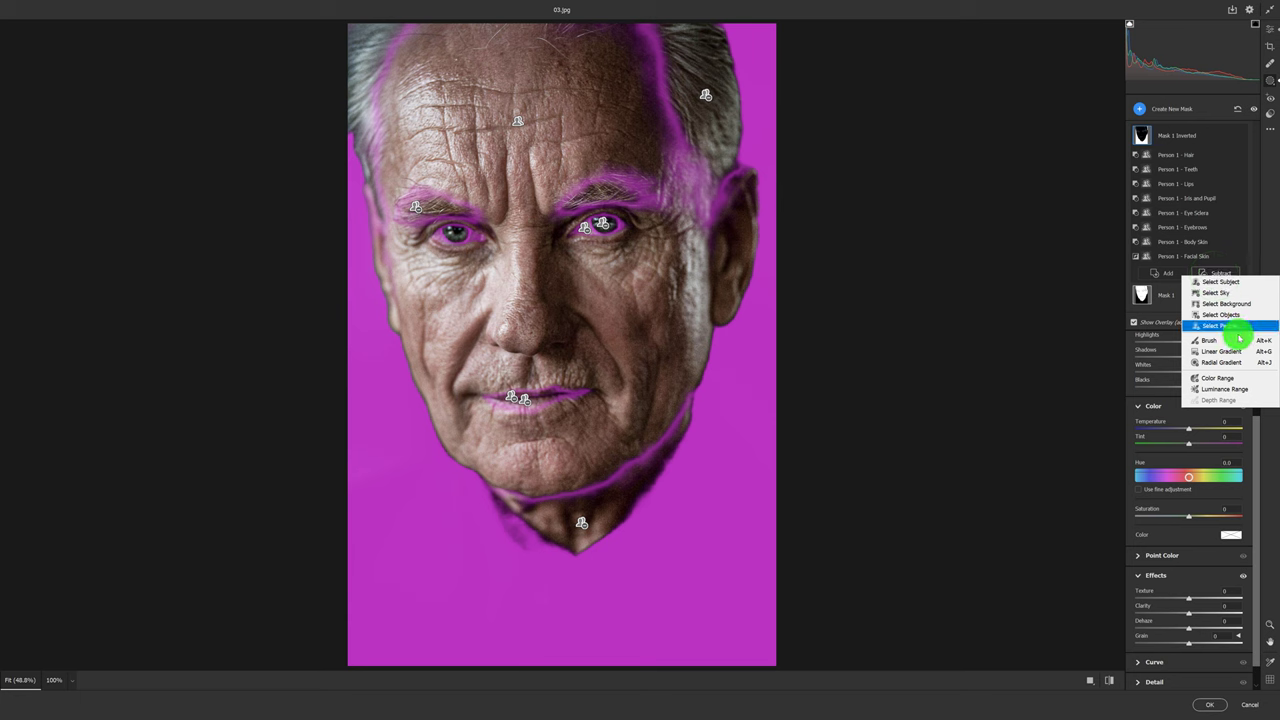
pyautogui.click(1207, 341)
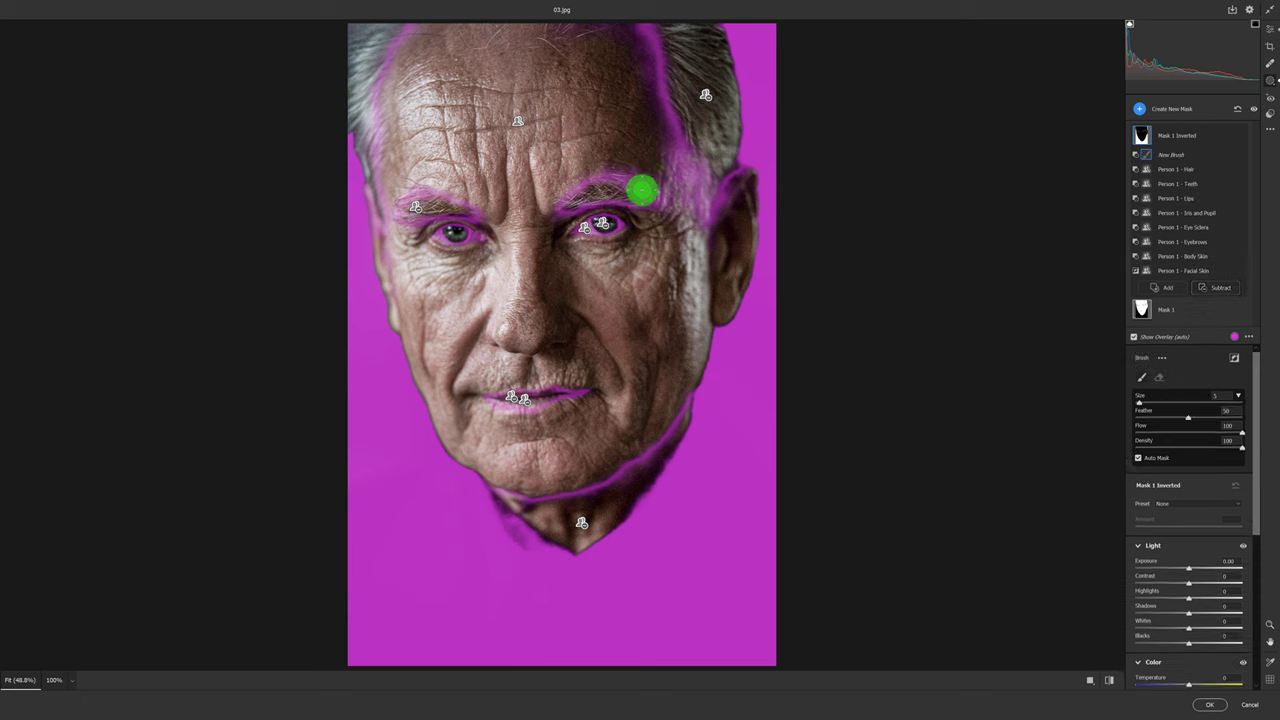
pyautogui.moveTo(612, 234); pyautogui.dragTo(608, 217)
pyautogui.moveTo(486, 229); pyautogui.dragTo(466, 223)
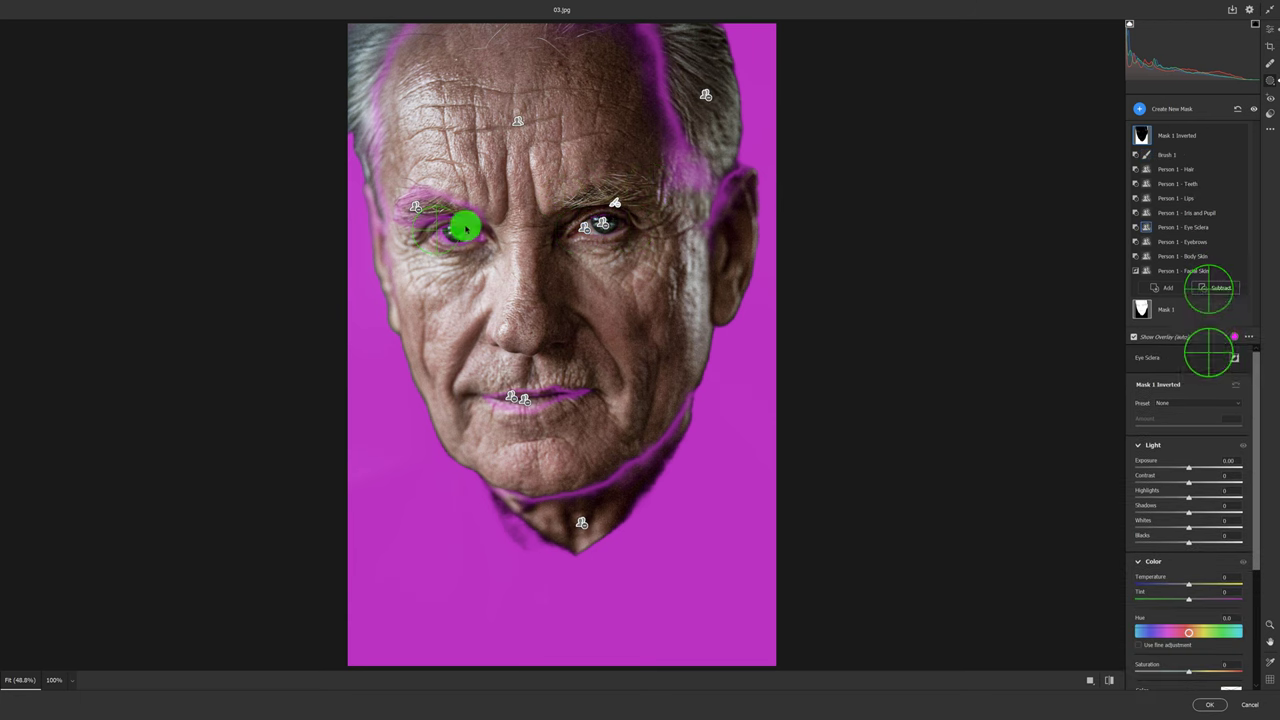
pyautogui.moveTo(674, 169); pyautogui.dragTo(586, 33)
pyautogui.moveTo(490, 397); pyautogui.dragTo(575, 390)
pyautogui.moveTo(680, 412); pyautogui.dragTo(503, 486)
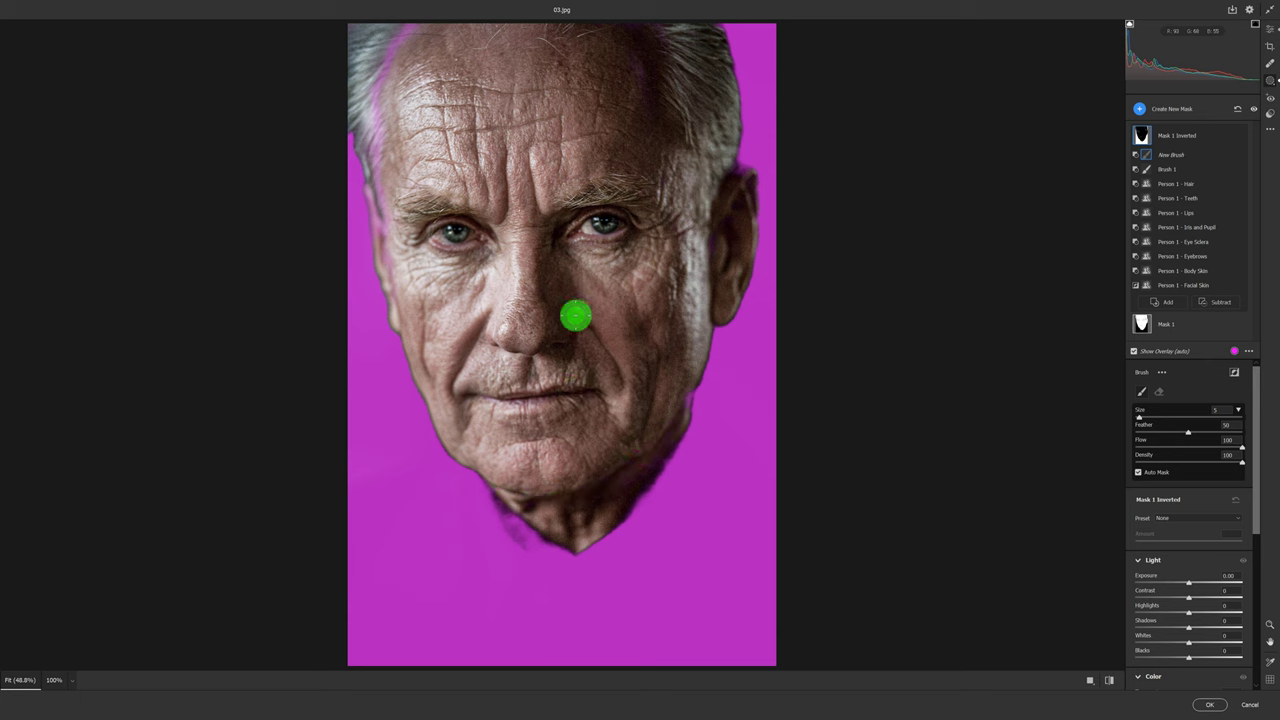
pyautogui.click(742, 450)
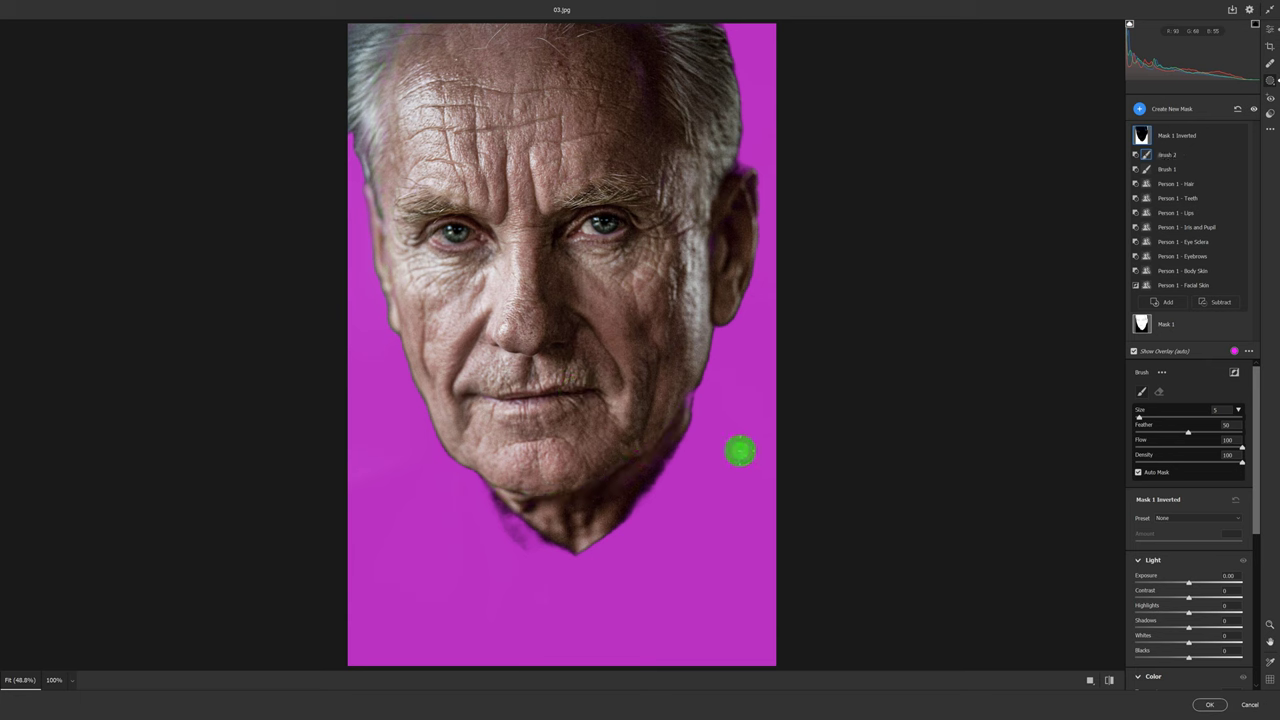
# Darken the inverted mask to Exposure -2.20 and Saturation -34, then apply the Camera Raw edits
pyautogui.click(1188, 584)
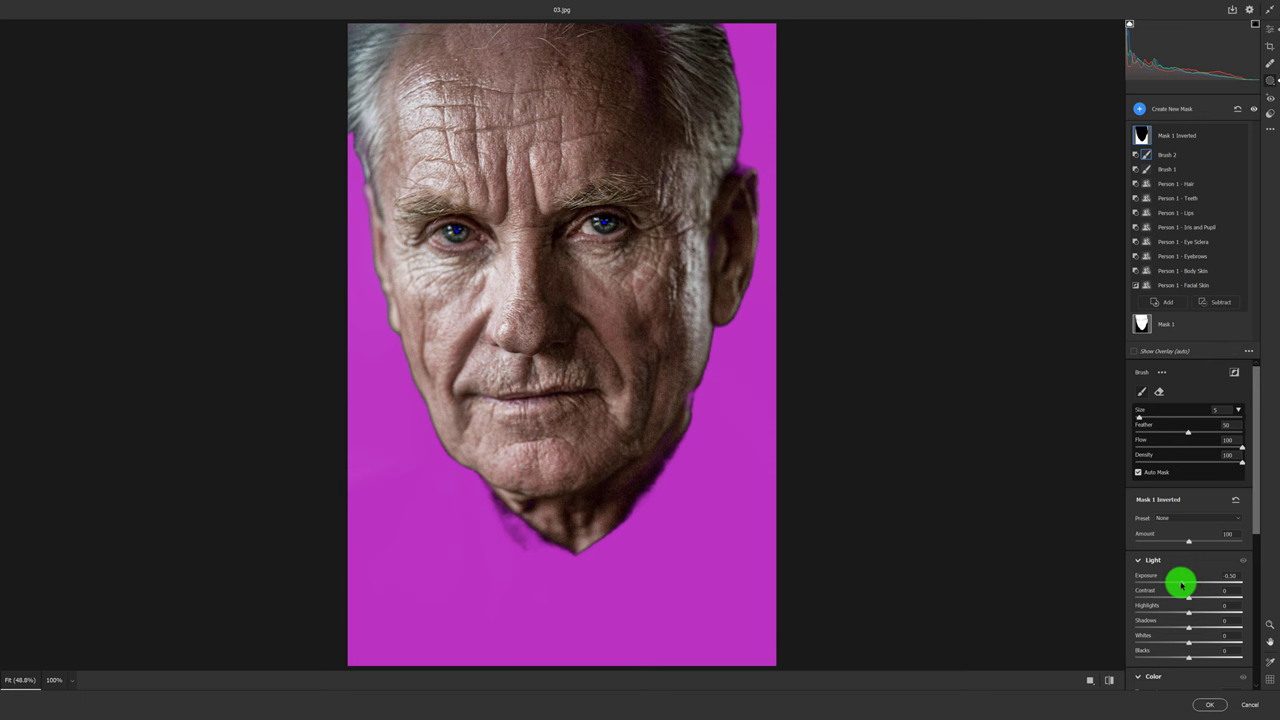
pyautogui.moveTo(1181, 585); pyautogui.dragTo(1171, 585)
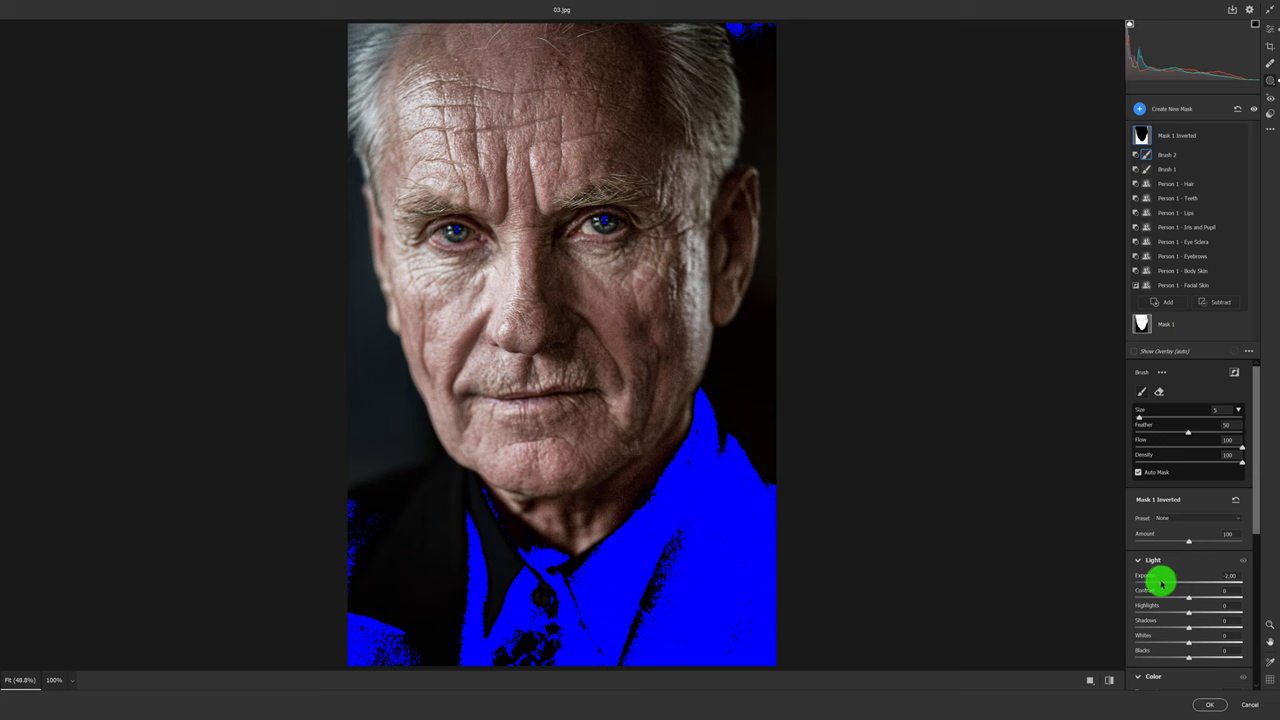
pyautogui.moveTo(1158, 582); pyautogui.dragTo(1159, 580)
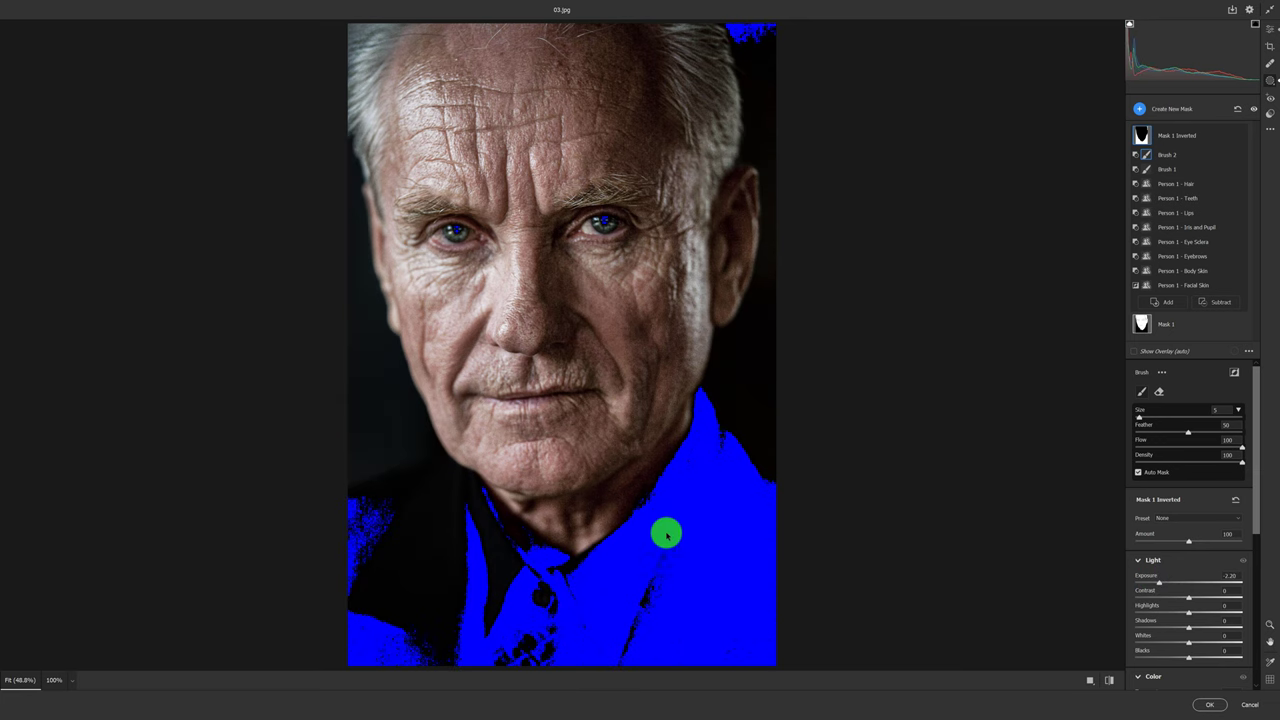
pyautogui.moveTo(1253, 512)
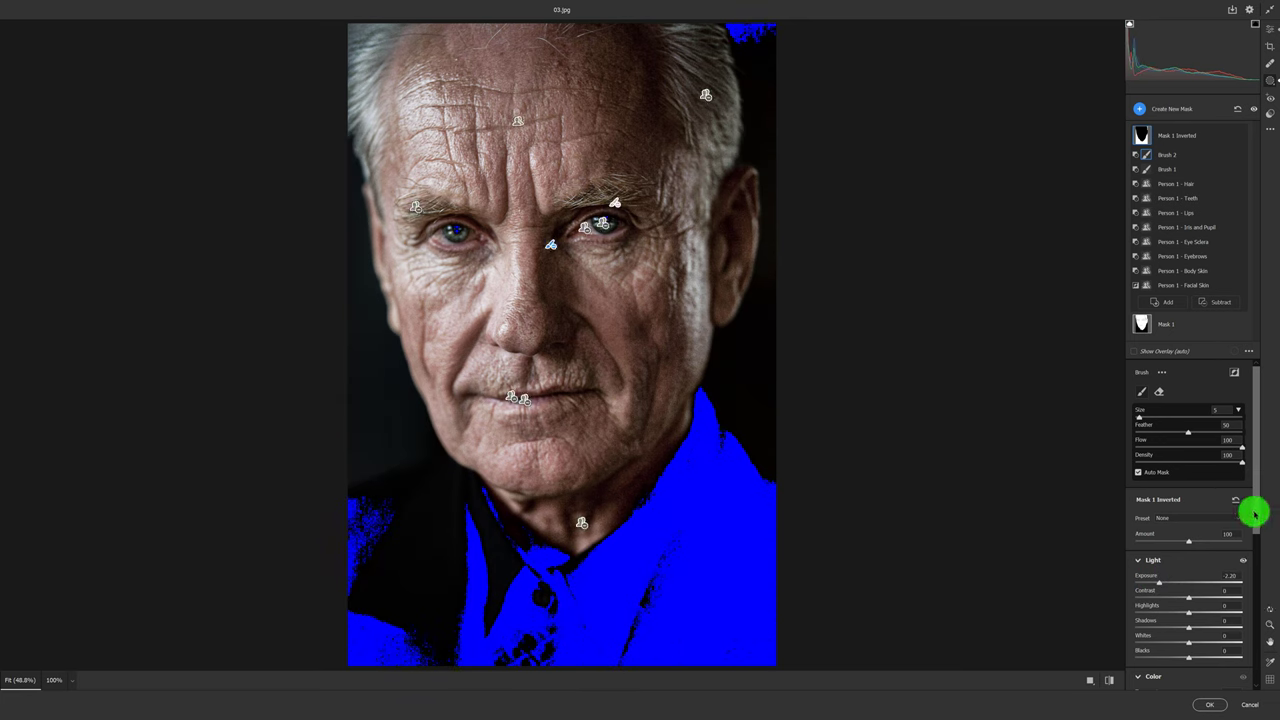
pyautogui.moveTo(1255, 514); pyautogui.dragTo(1262, 595)
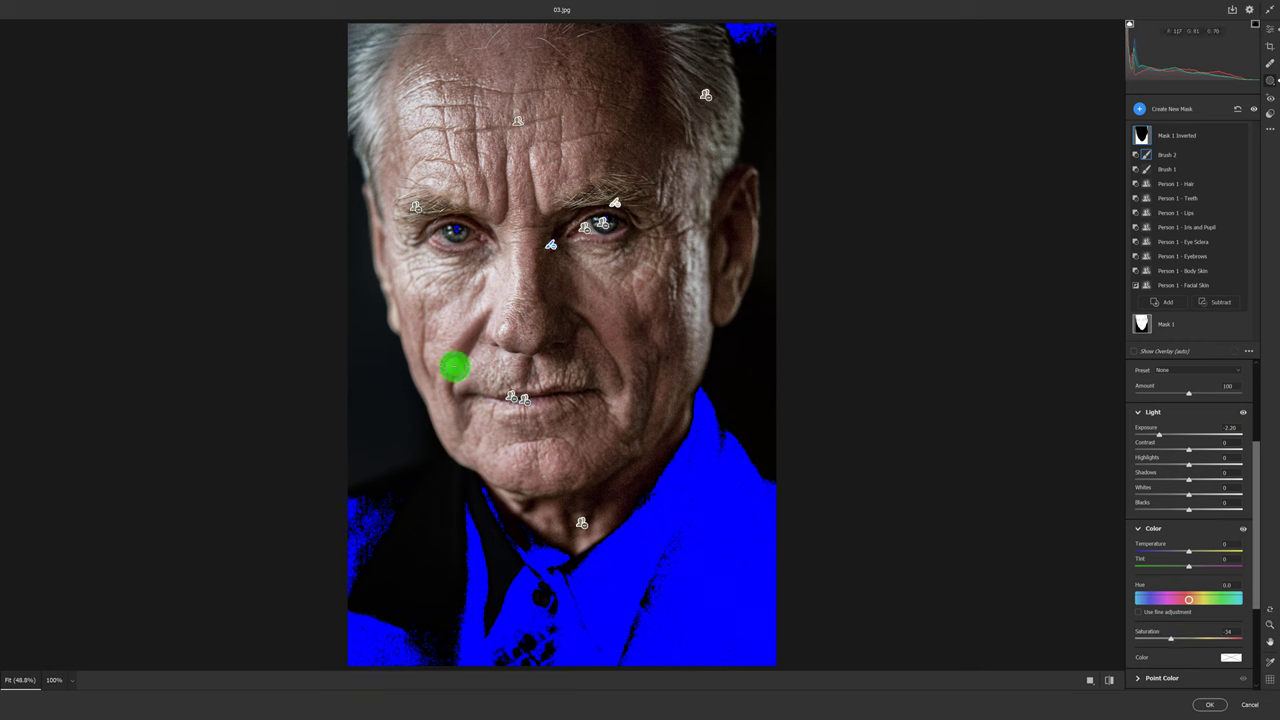
pyautogui.click(1208, 704)
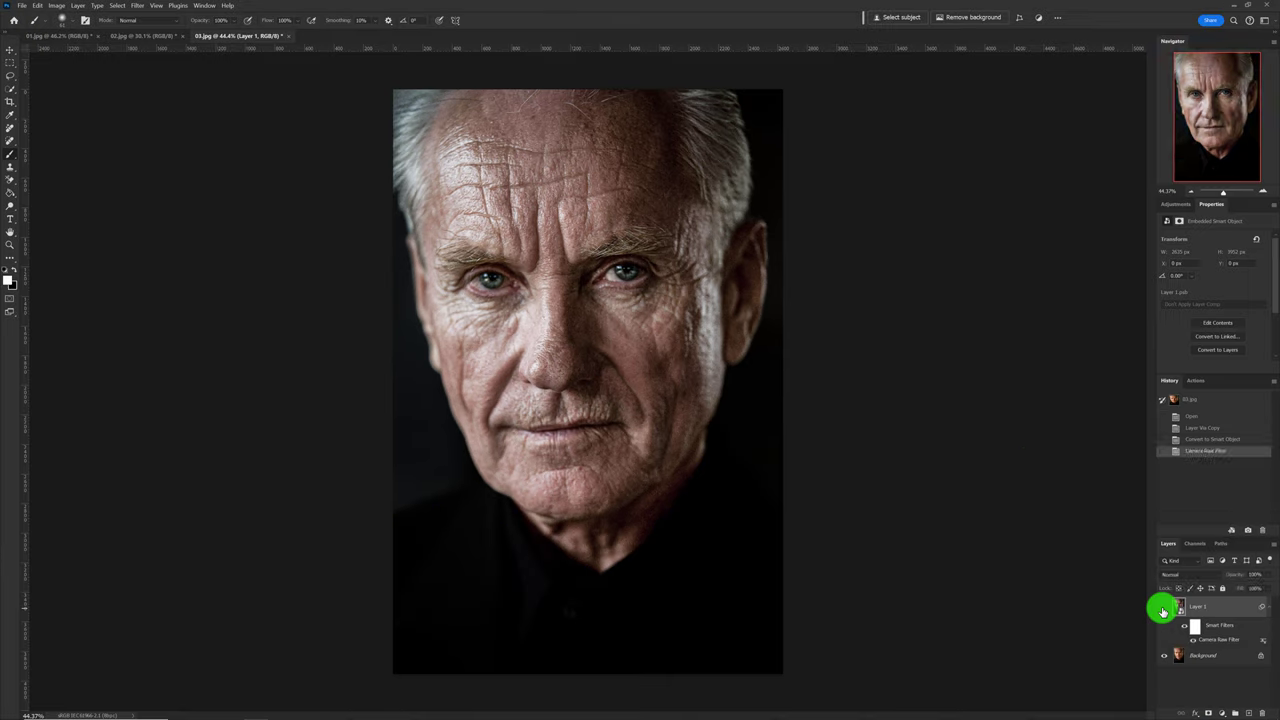
# Compare the Camera Raw layer with the original, then flatten the image
pyautogui.click(1163, 607)
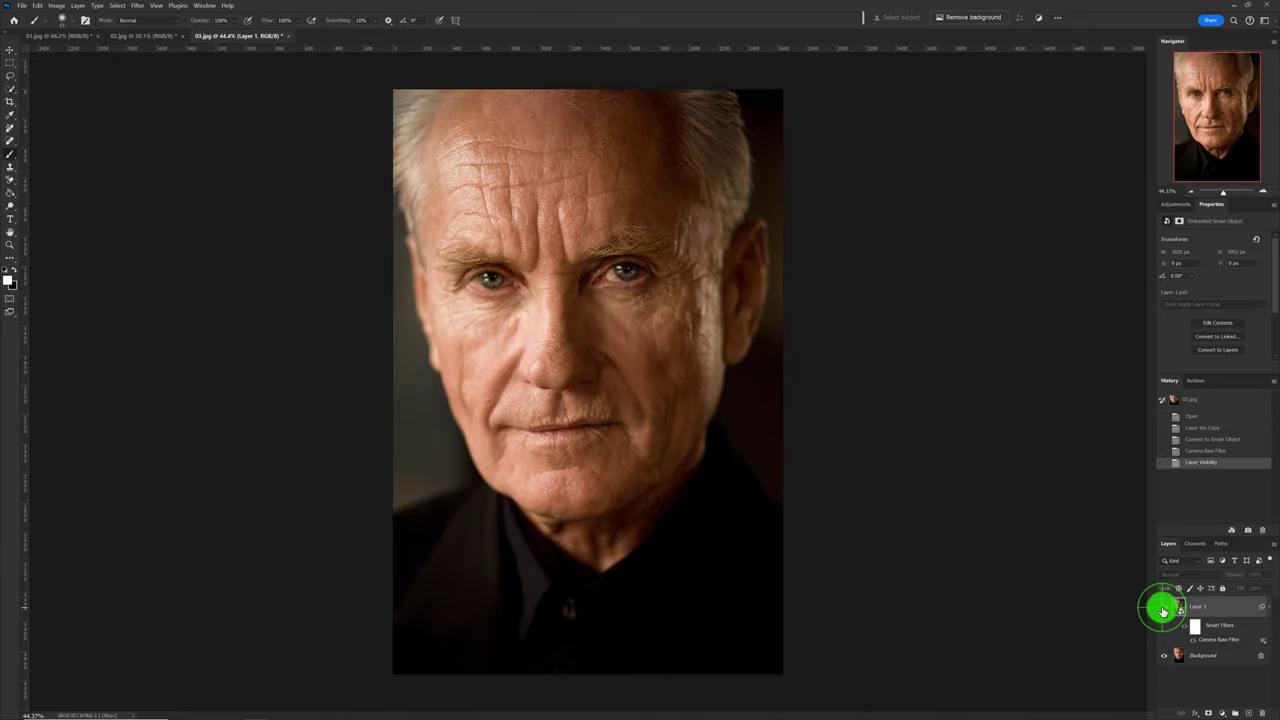
pyautogui.click(1163, 607)
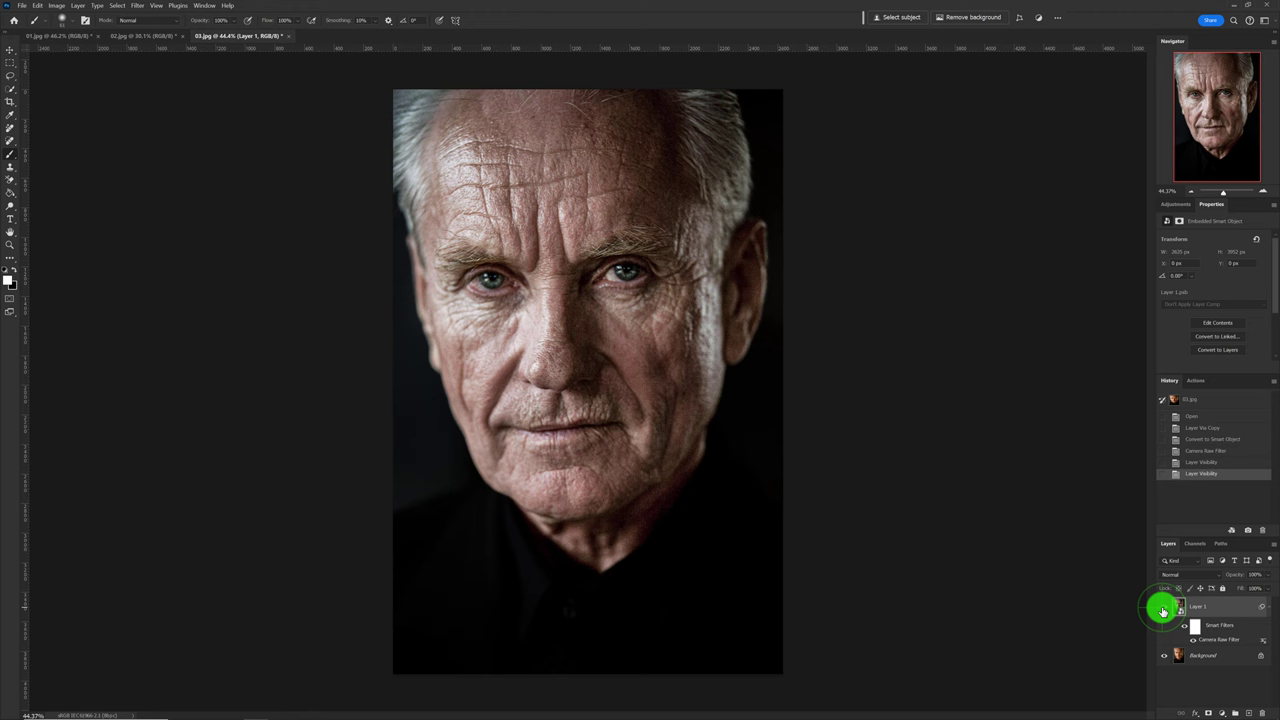
pyautogui.click(1271, 546)
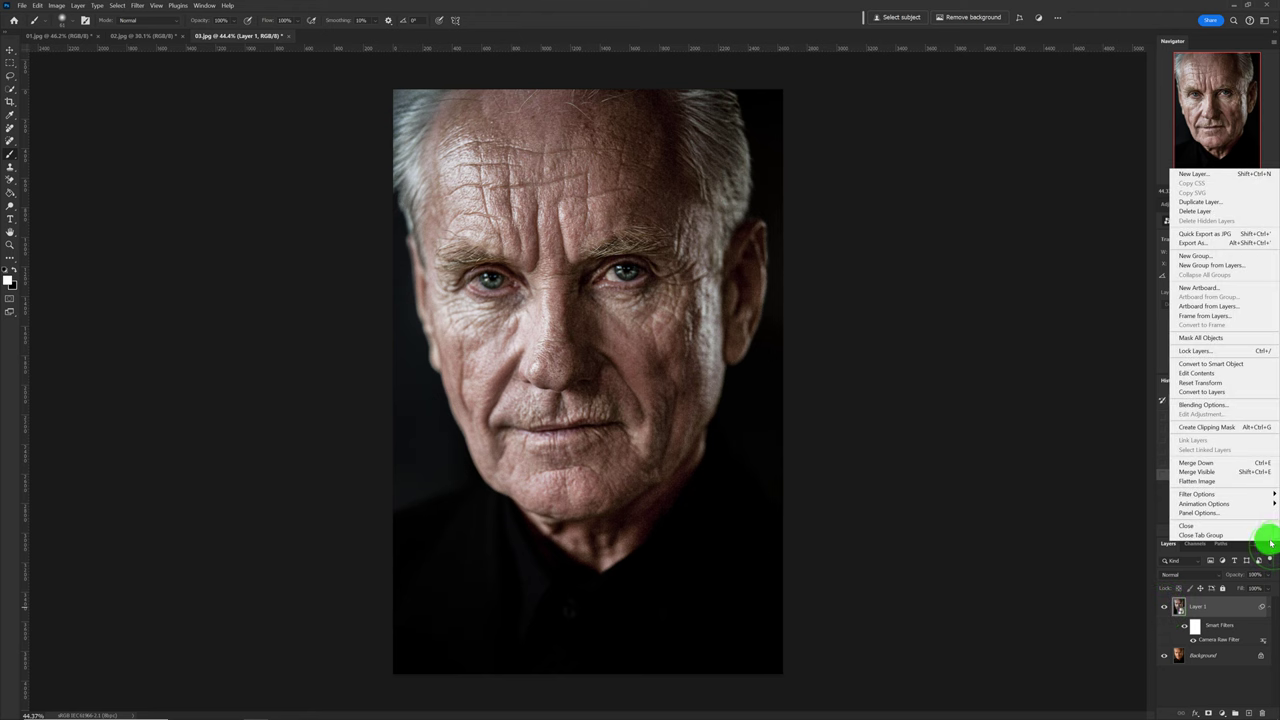
pyautogui.click(1240, 489)
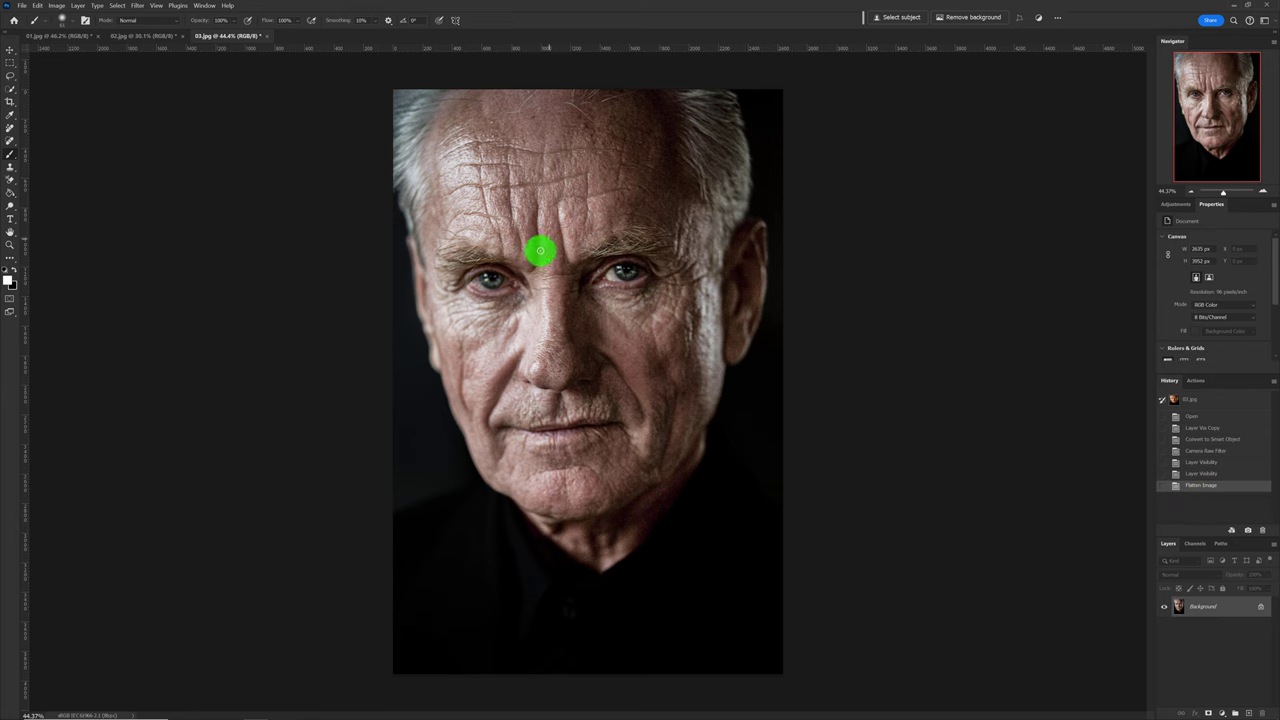
# Paint white over both irises on a new empty layer
pyautogui.scroll(3, 530, 264)
pyautogui.scroll(2, 530, 264)
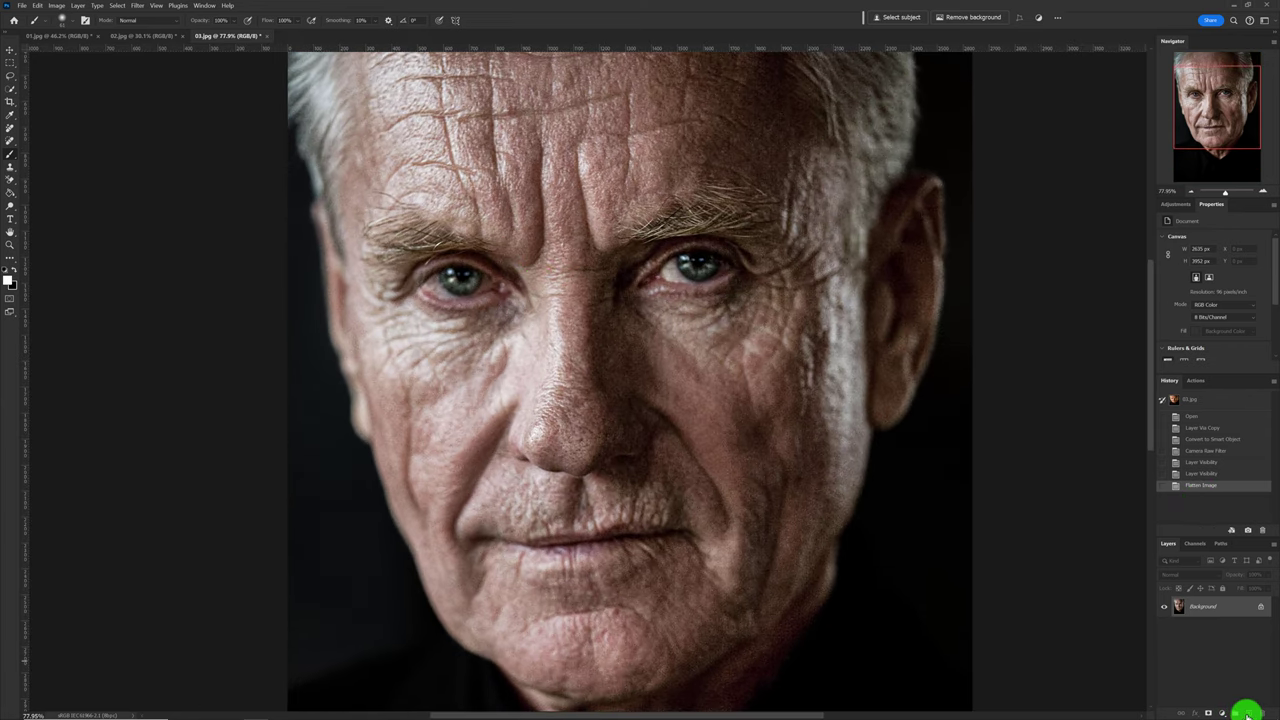
pyautogui.click(1247, 713)
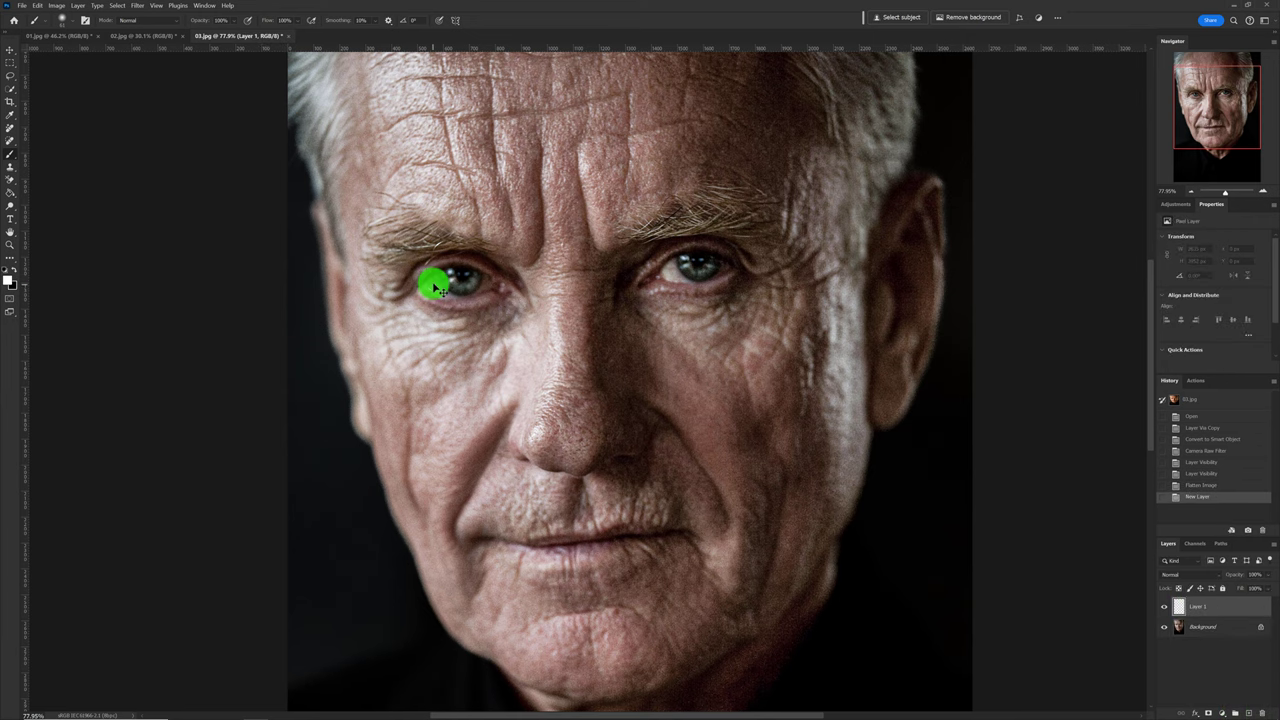
pyautogui.scroll(1, 432, 285)
pyautogui.scroll(1, 432, 285)
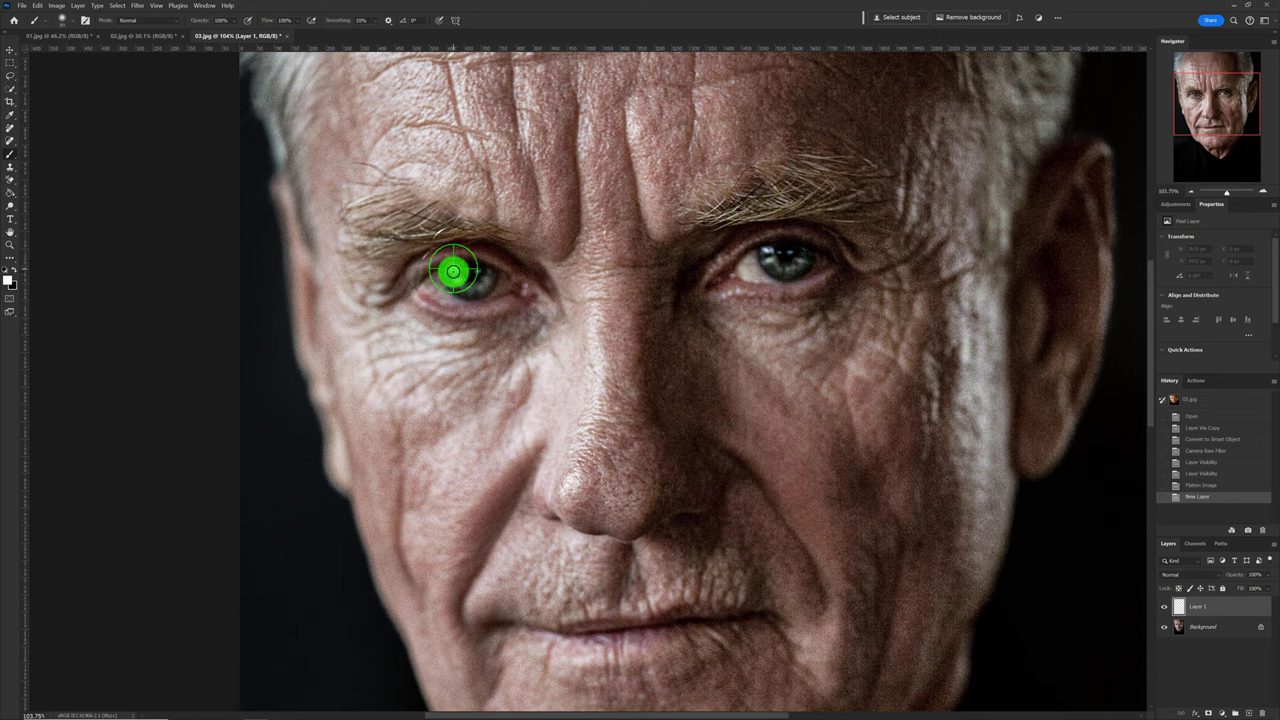
pyautogui.moveTo(453, 271)
pyautogui.mouseDown()
pyautogui.moveTo(490, 276)
pyautogui.moveTo(450, 278)
pyautogui.mouseUp()
pyautogui.moveTo(766, 251); pyautogui.dragTo(798, 266)
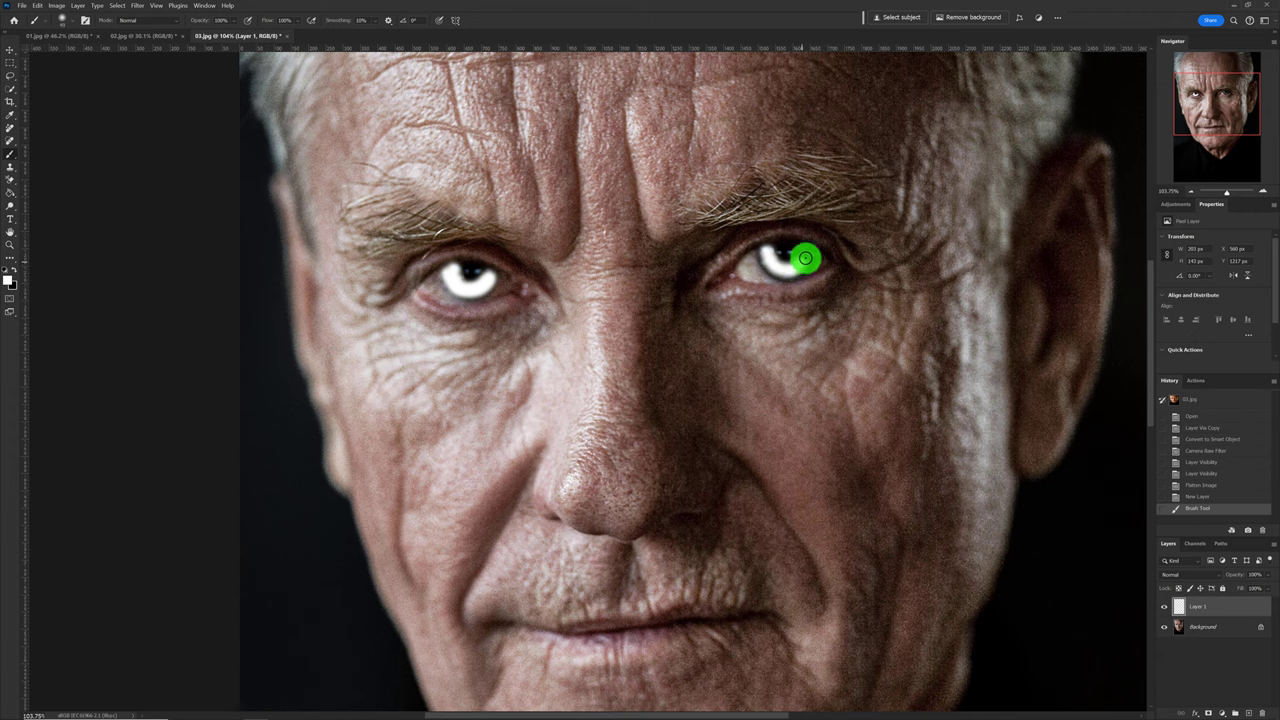
pyautogui.moveTo(798, 266); pyautogui.dragTo(810, 252)
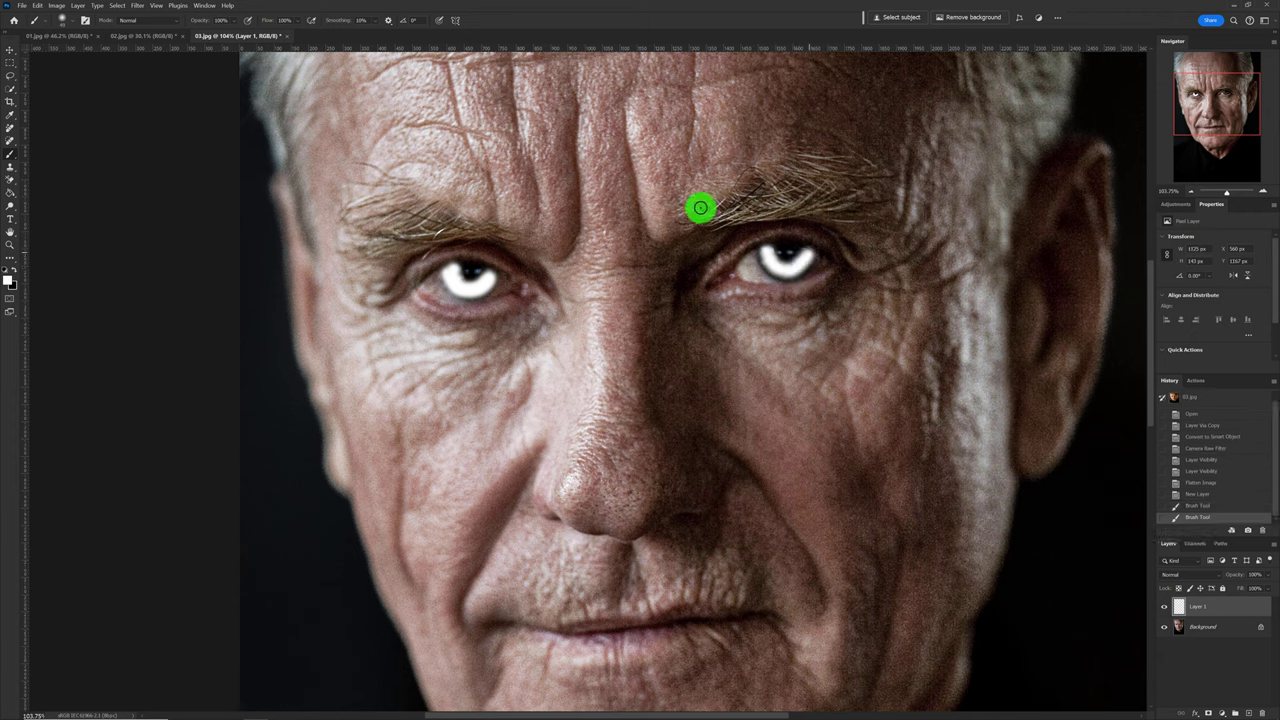
# Soften the white eye strokes with a 4-pixel Gaussian Blur
pyautogui.click(138, 5)
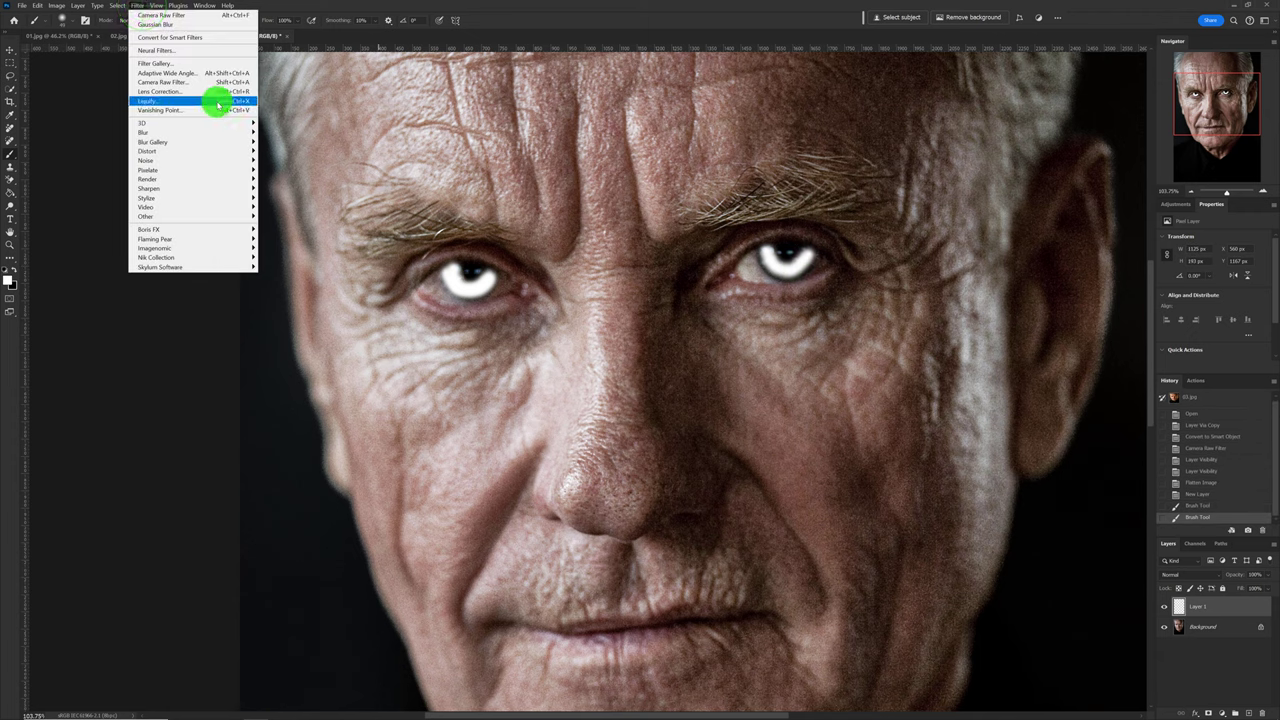
pyautogui.click(220, 132)
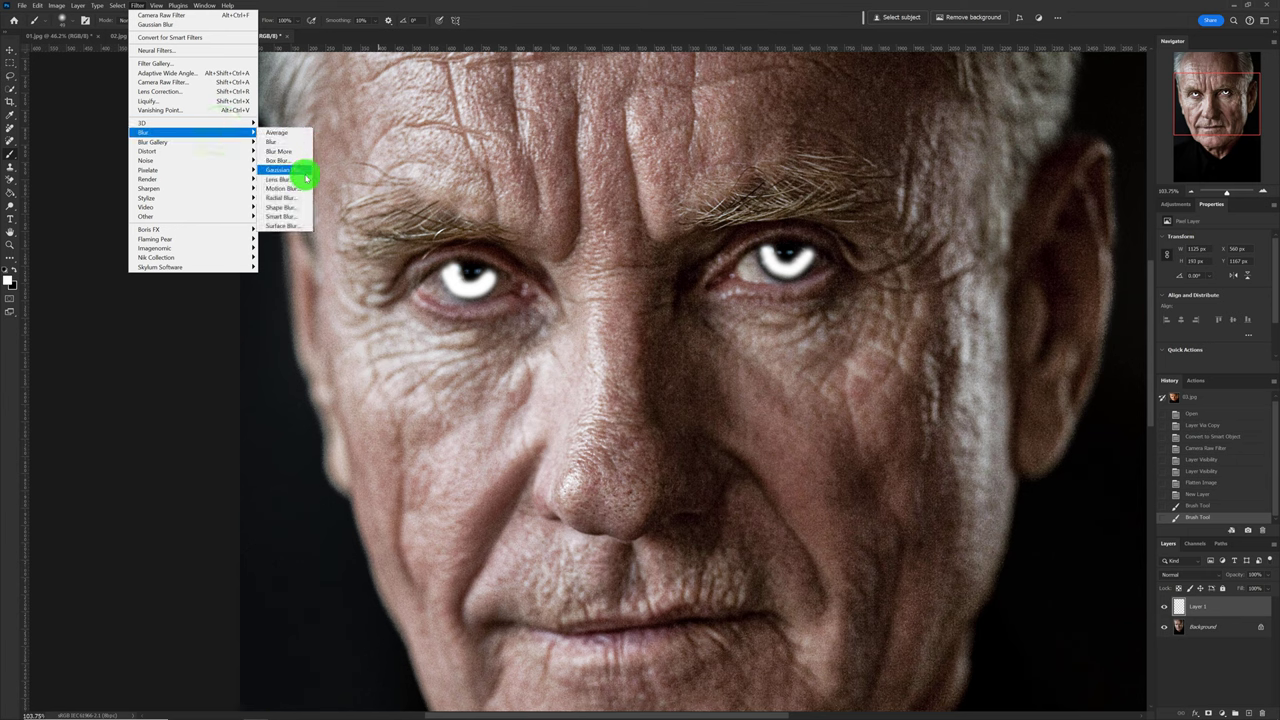
pyautogui.click(302, 170)
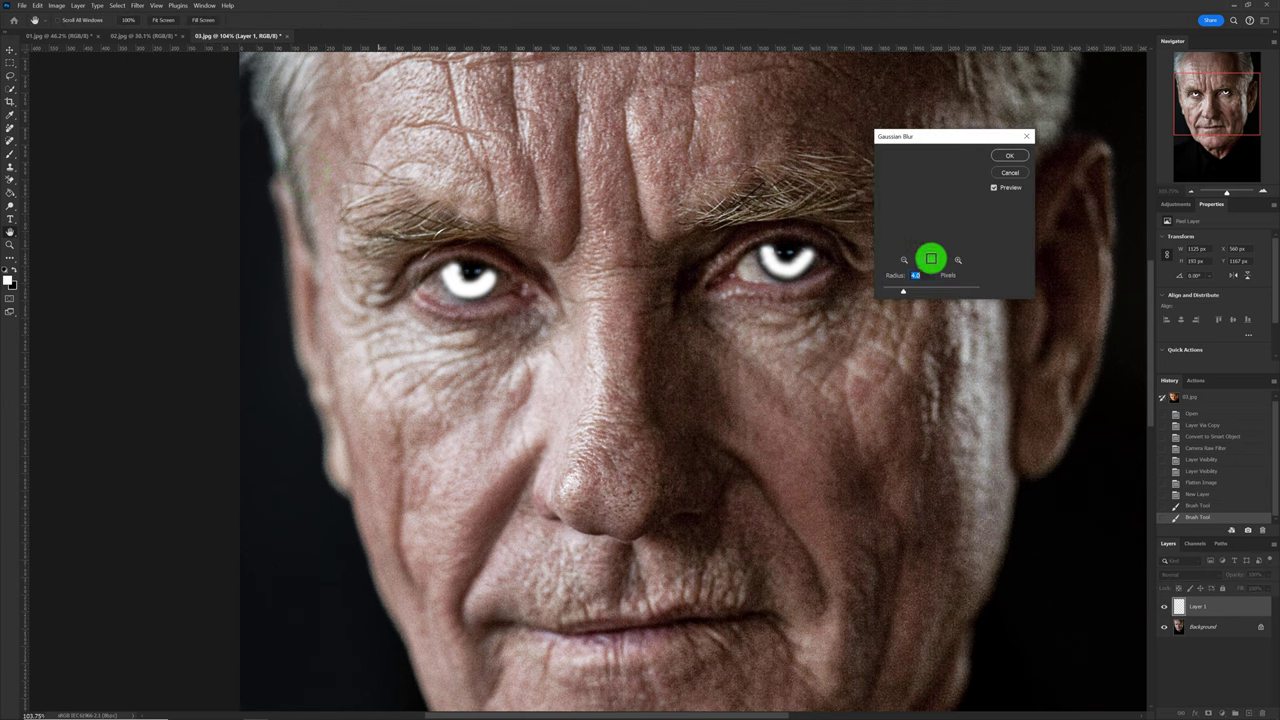
pyautogui.click(1010, 156)
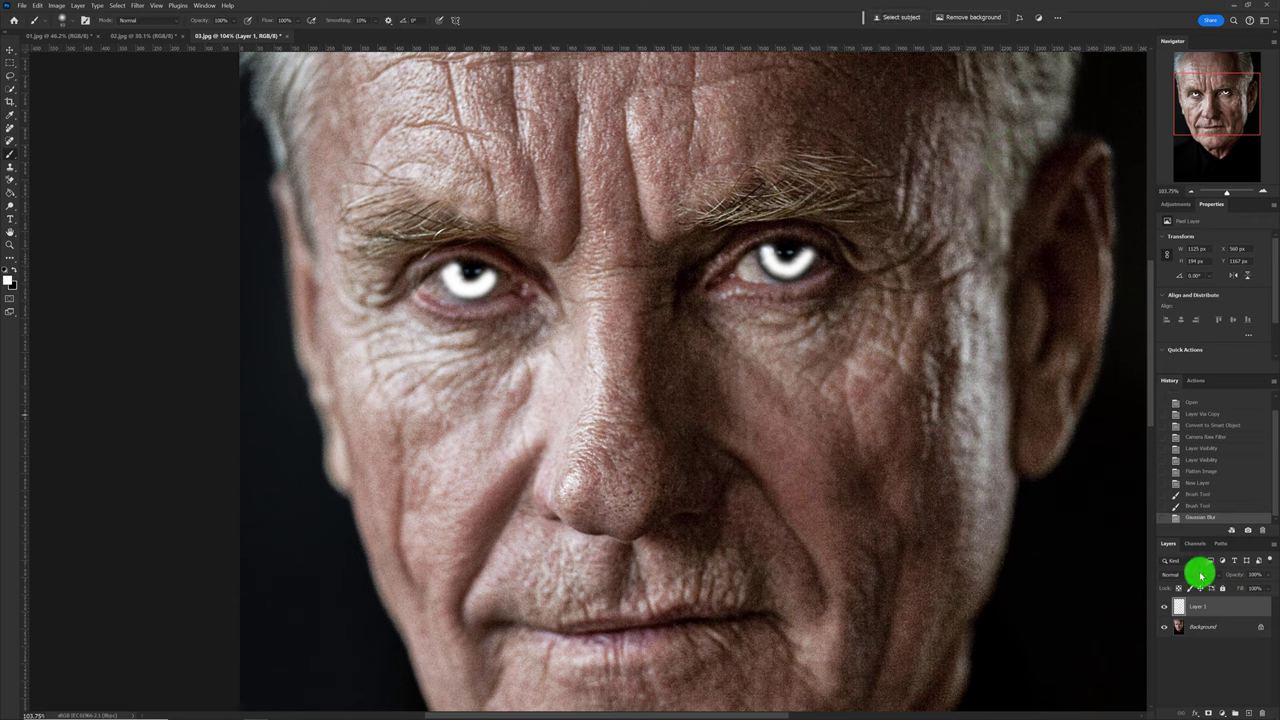
pyautogui.click(1198, 575)
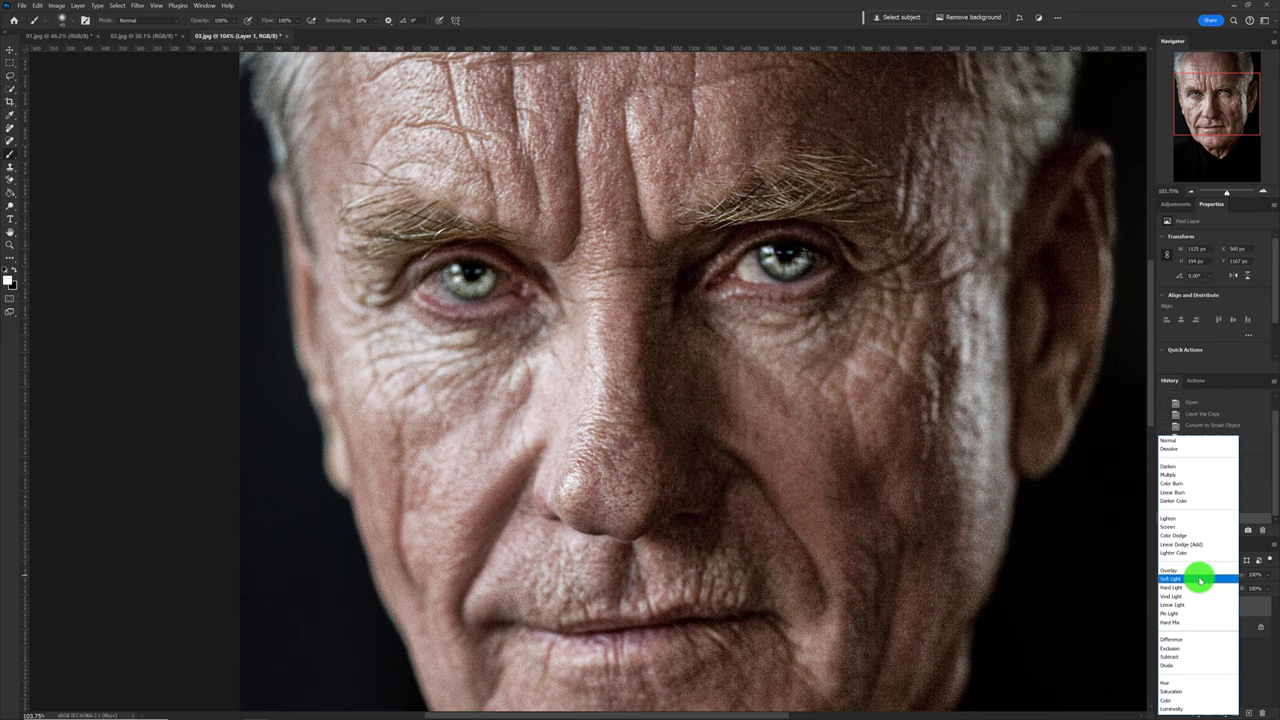
# Blend the eye layer in Soft Light and try different opacities, toggling it to compare
pyautogui.click(1200, 579)
pyautogui.click(1224, 195)
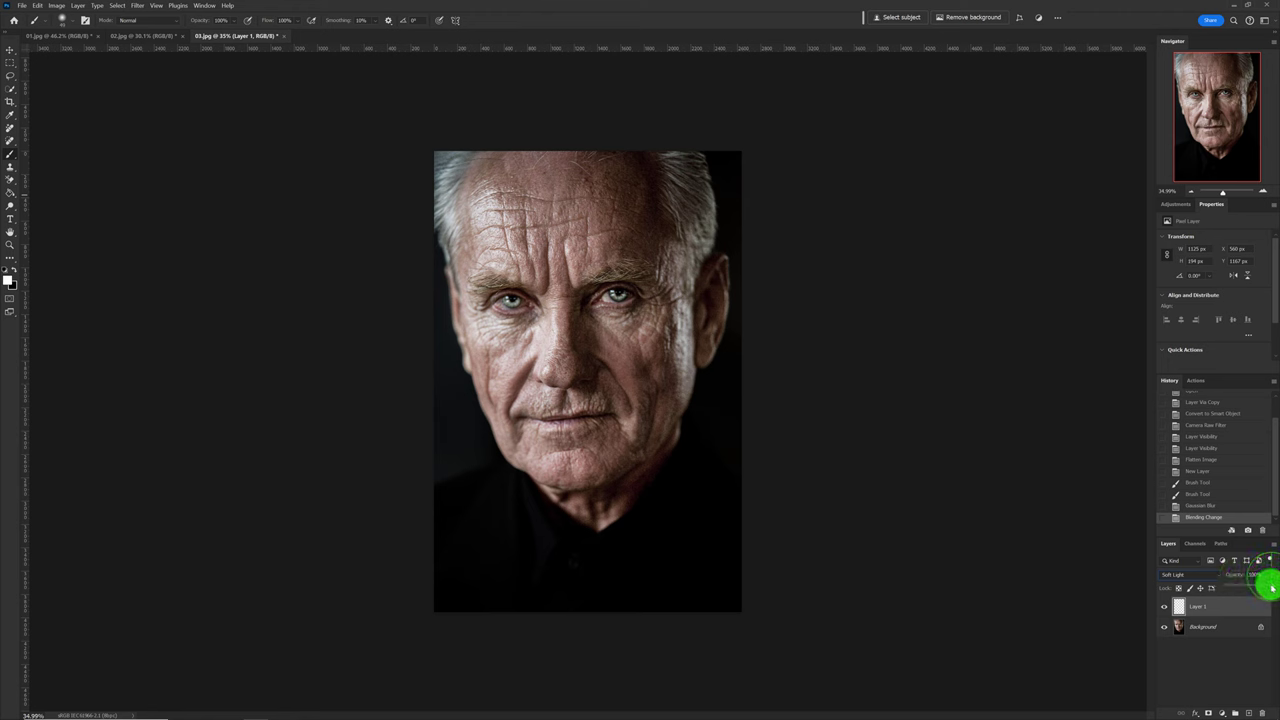
pyautogui.moveTo(1249, 591); pyautogui.dragTo(1210, 590)
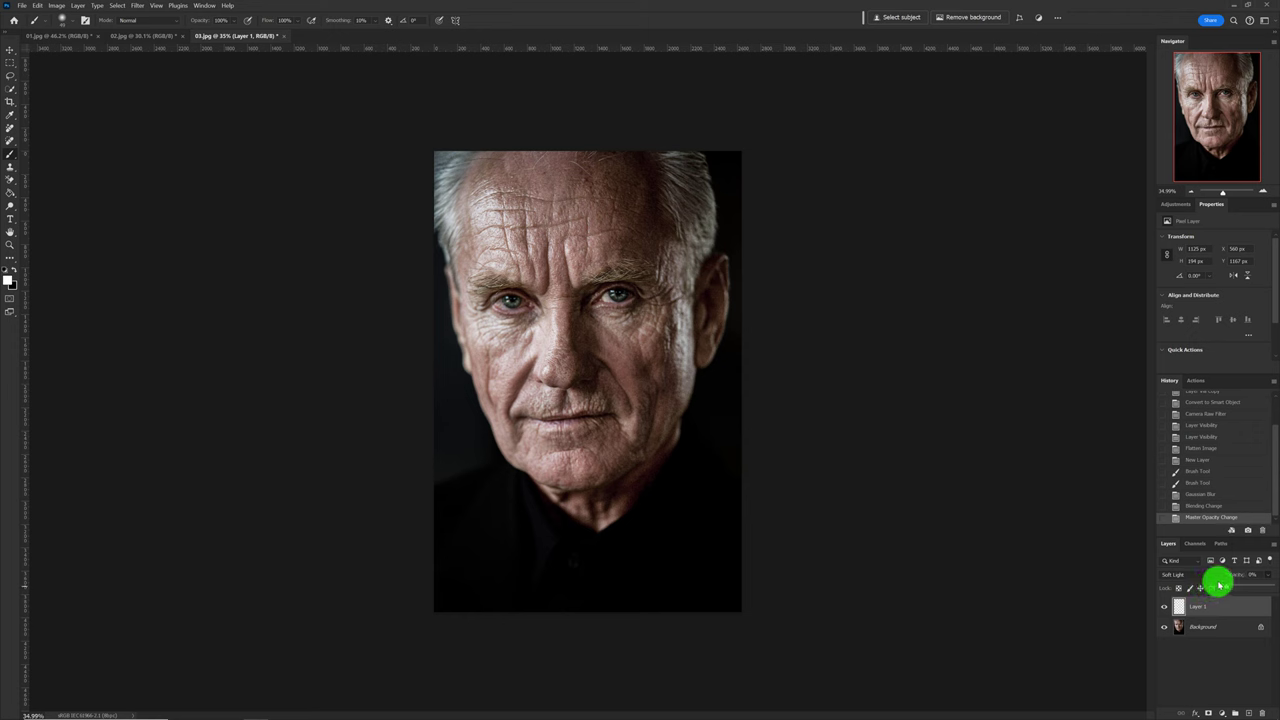
pyautogui.moveTo(1210, 590); pyautogui.dragTo(1254, 579)
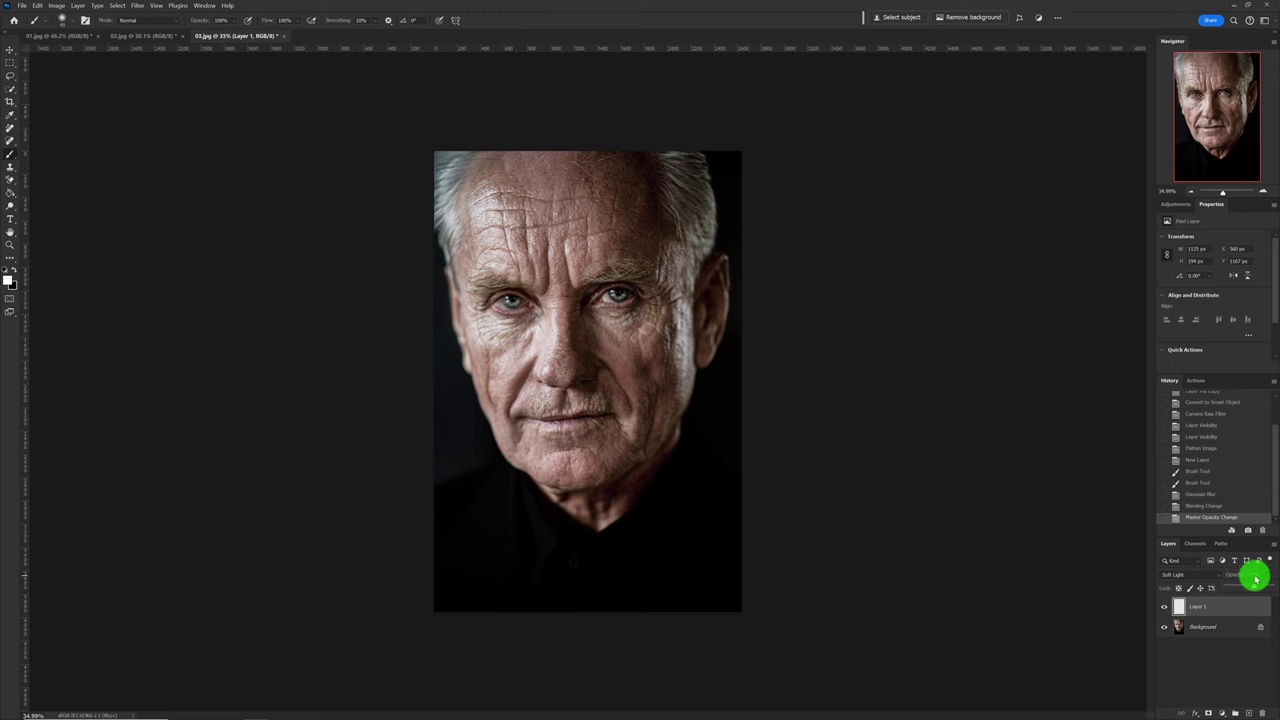
pyautogui.moveTo(1255, 579); pyautogui.dragTo(1249, 578)
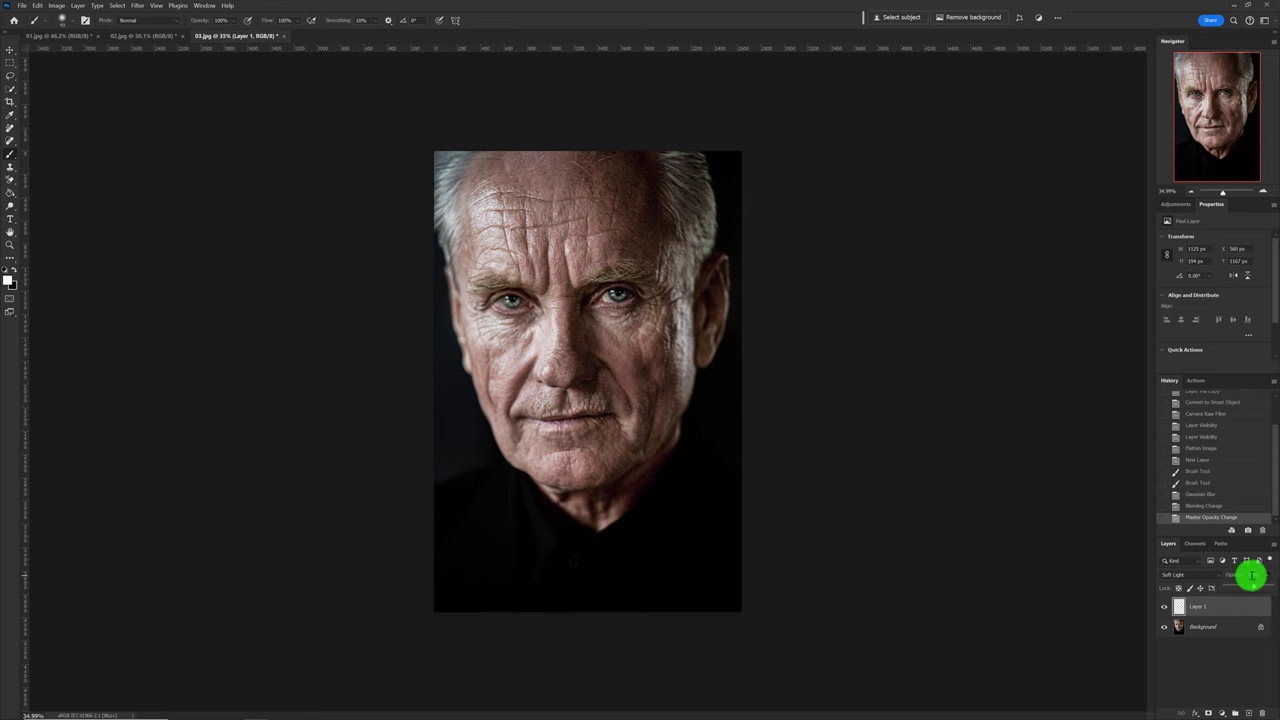
pyautogui.click(1165, 607)
pyautogui.click(1165, 607)
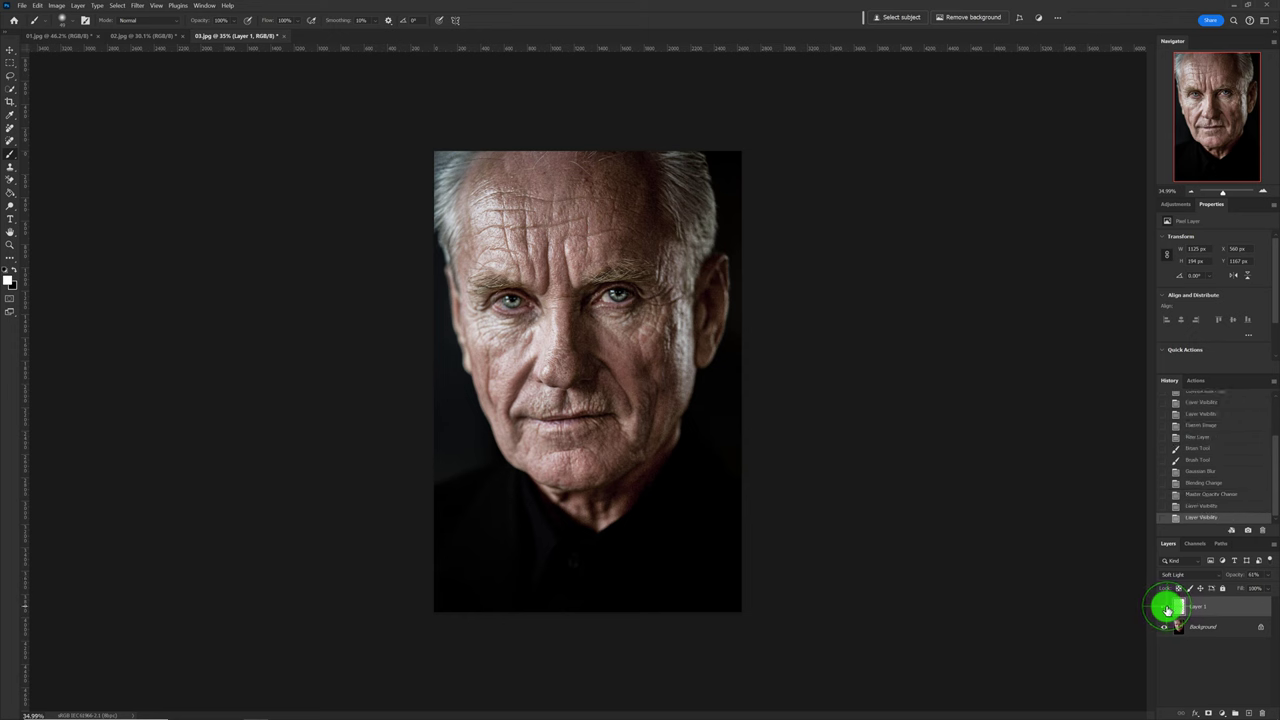
# Set the eye layer opacity to 52%, compare before and after, and flatten the portrait
pyautogui.click(1268, 578)
pyautogui.moveTo(1268, 578); pyautogui.dragTo(1251, 588)
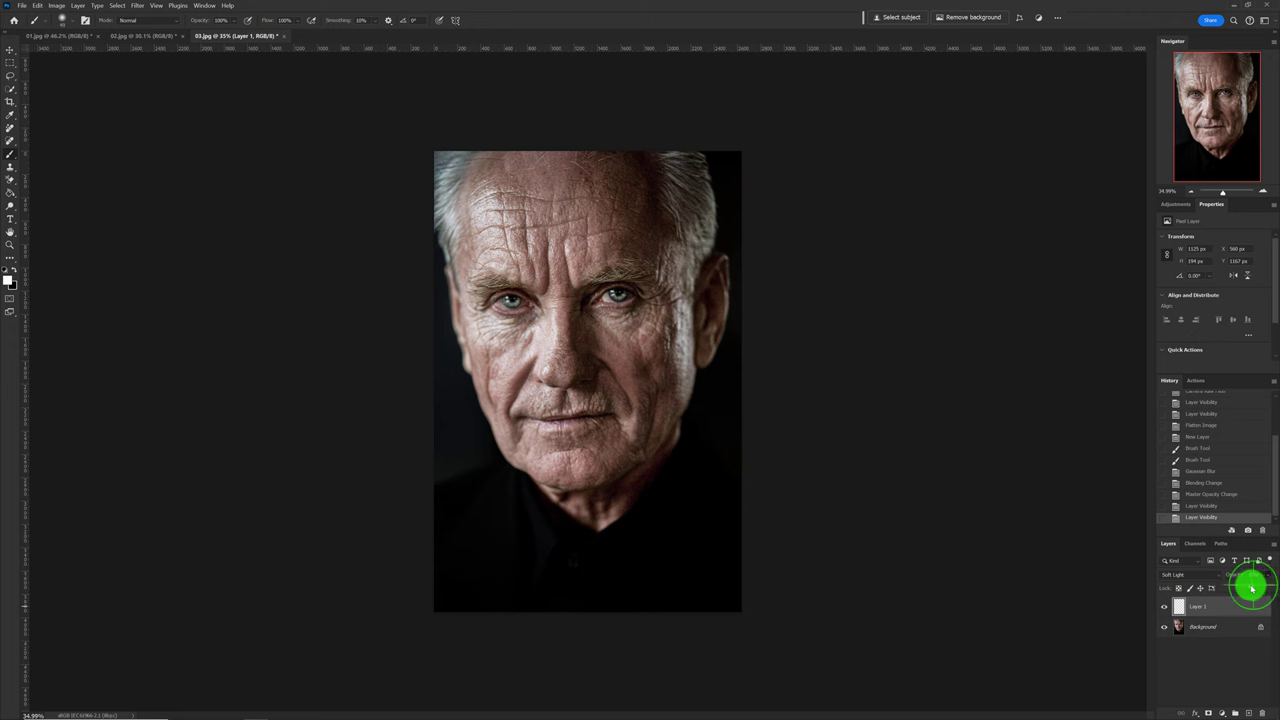
pyautogui.click(1165, 606)
pyautogui.click(1165, 606)
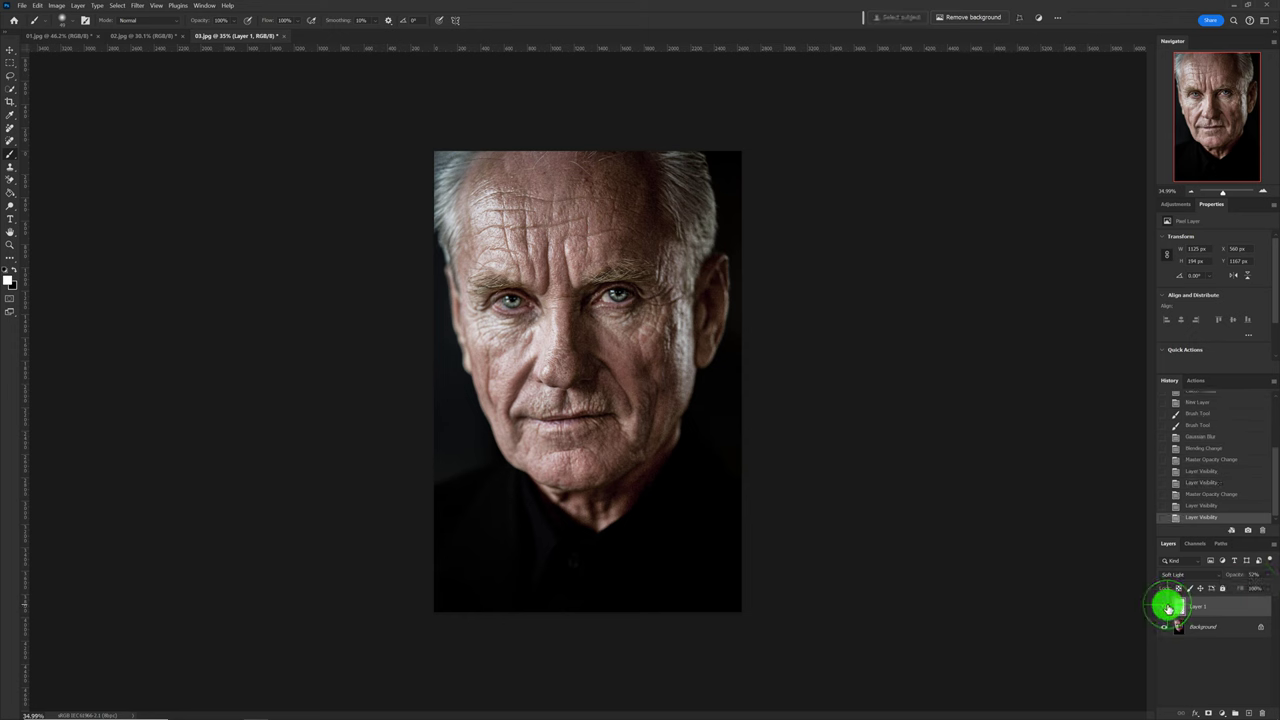
pyautogui.click(1272, 543)
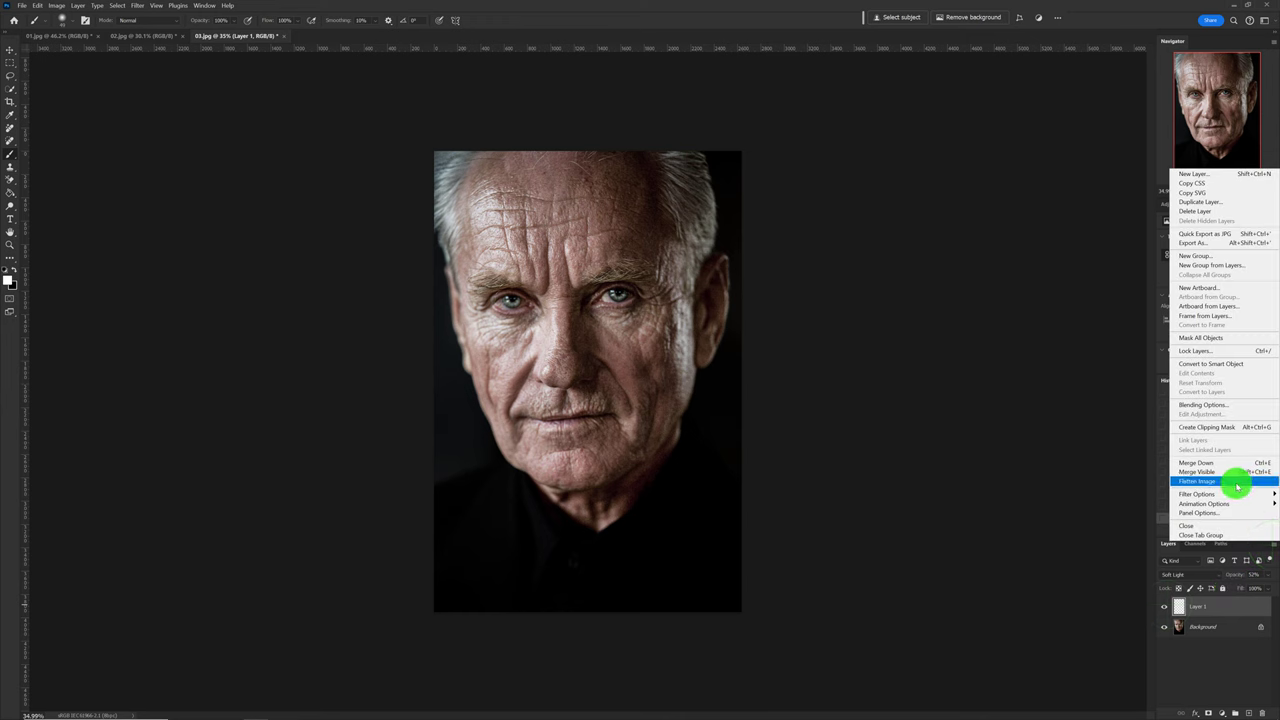
pyautogui.click(1231, 484)
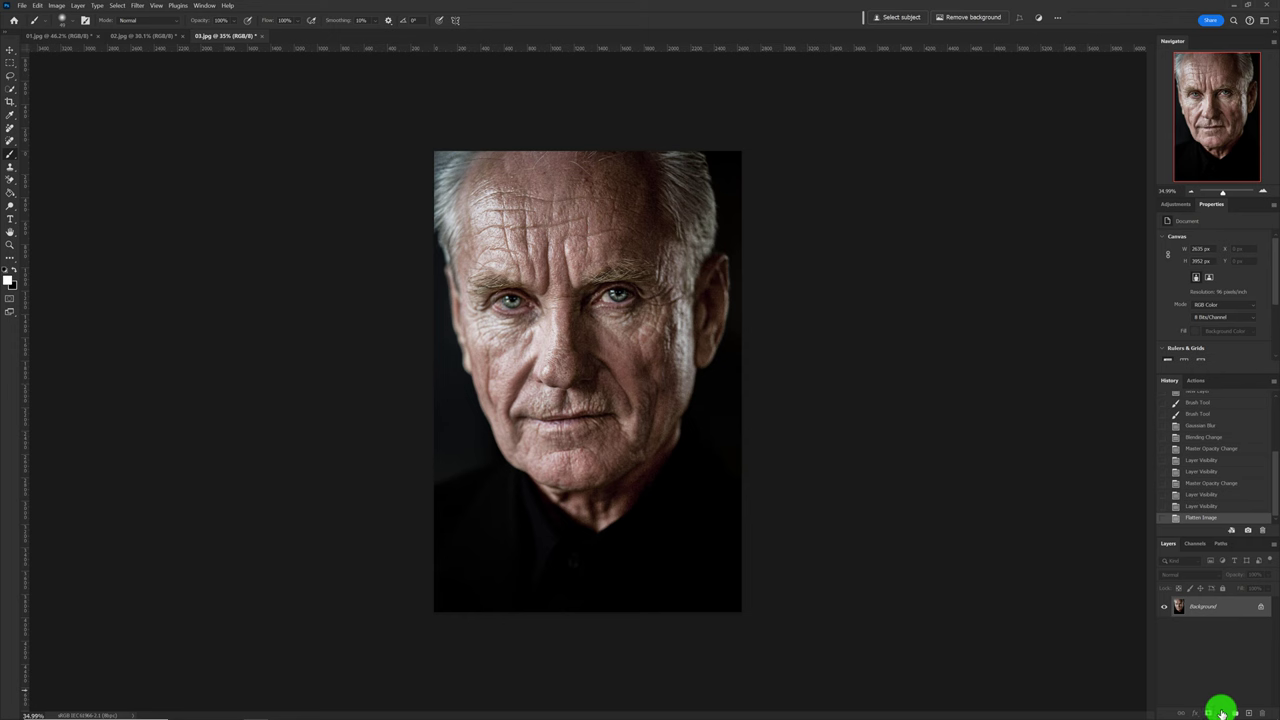
pyautogui.click(1221, 712)
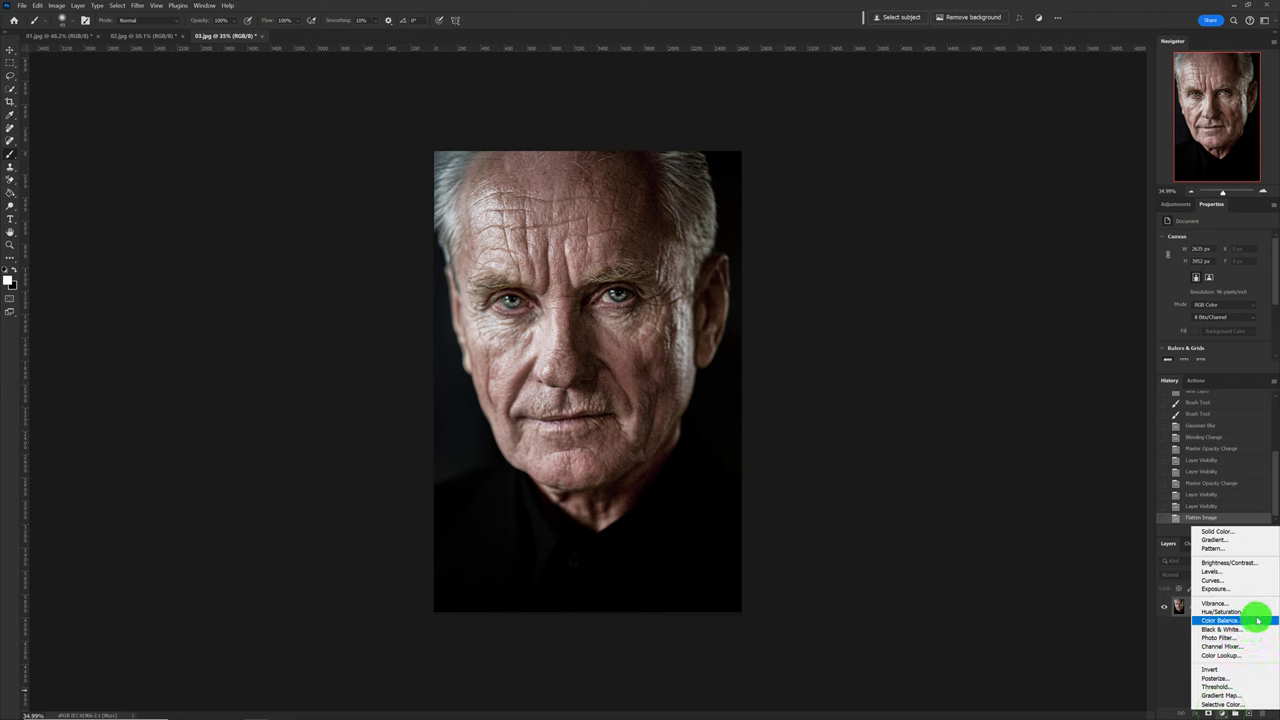
# Add a Black & White adjustment layer with darker Reds, blended in Soft Light
pyautogui.click(1250, 629)
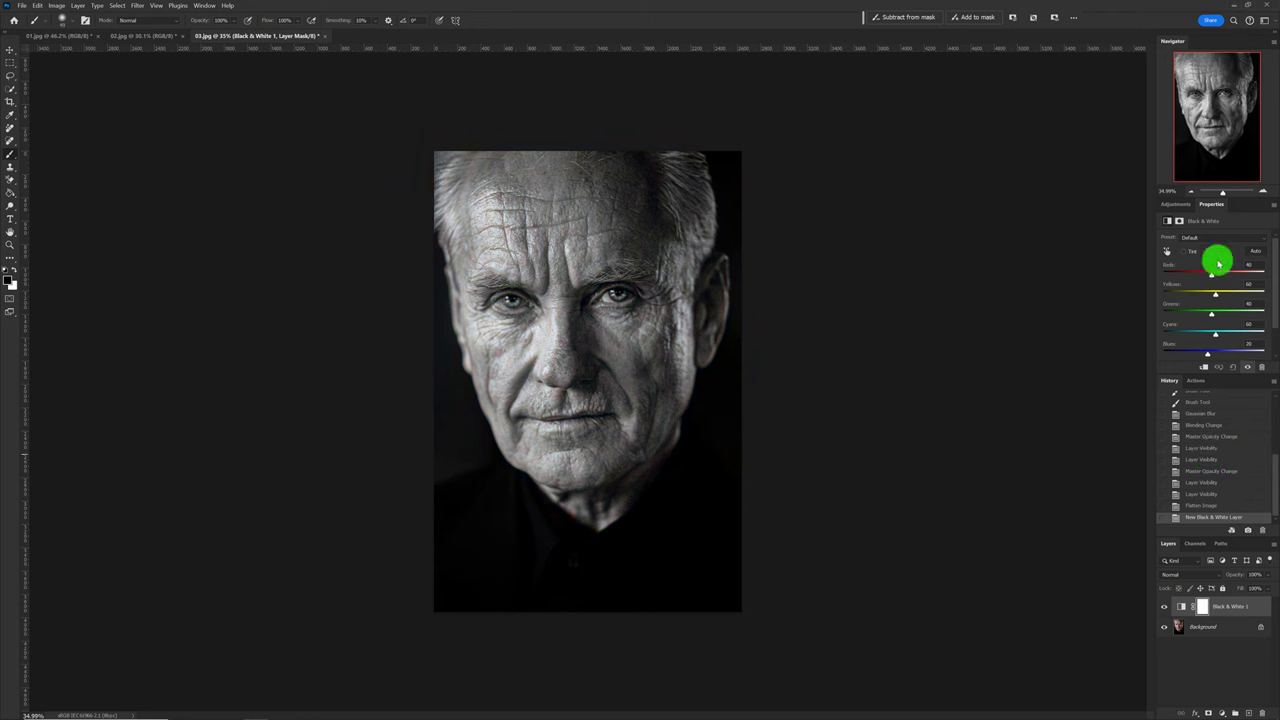
pyautogui.moveTo(1211, 276); pyautogui.dragTo(1199, 276)
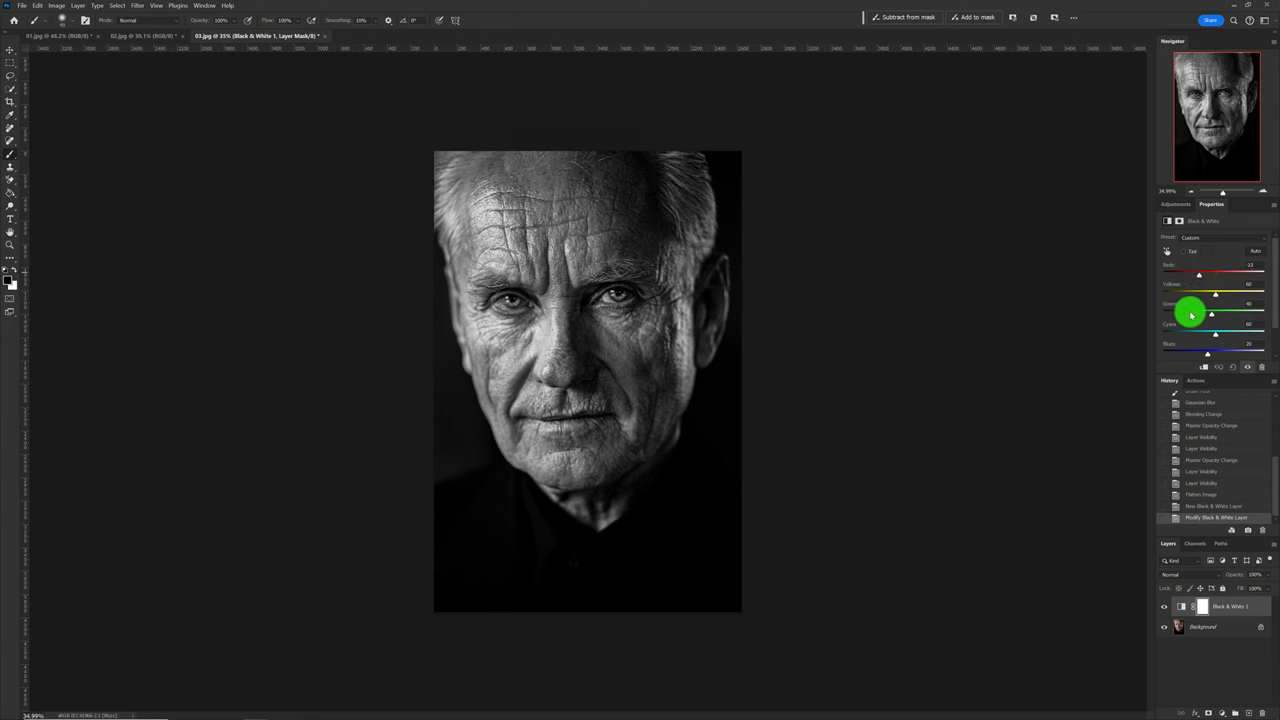
pyautogui.click(1173, 575)
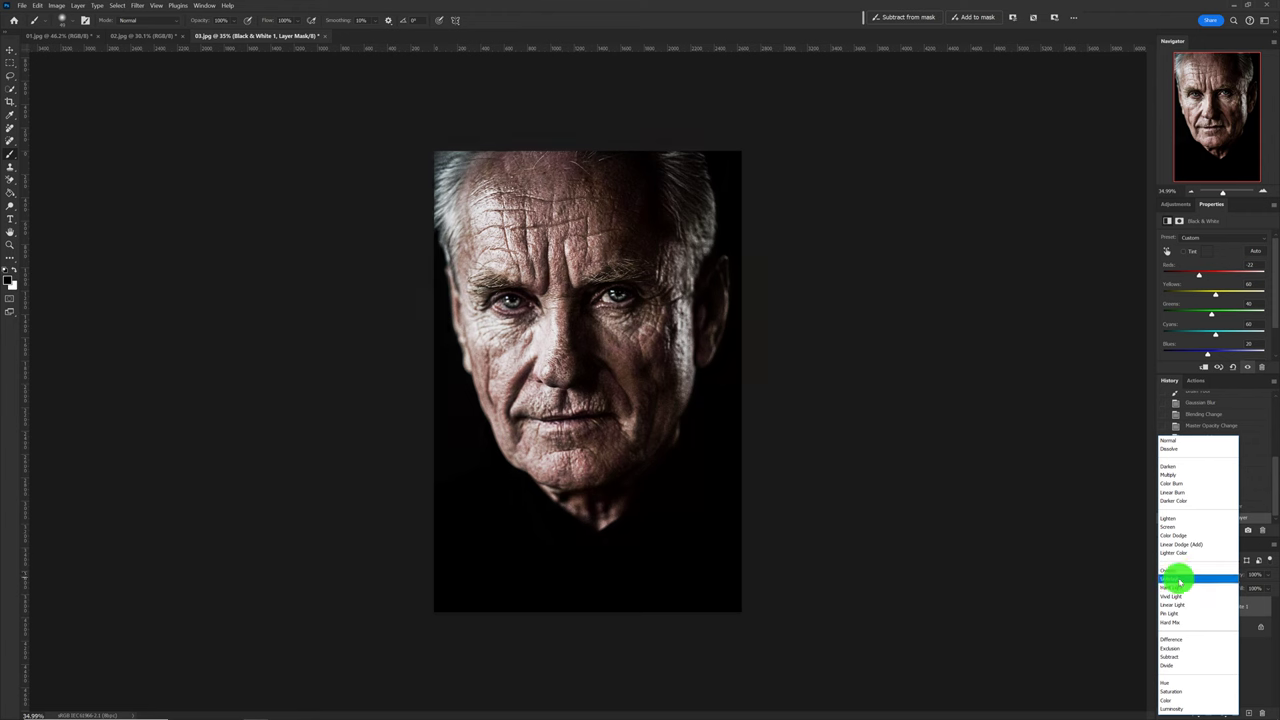
pyautogui.click(1180, 579)
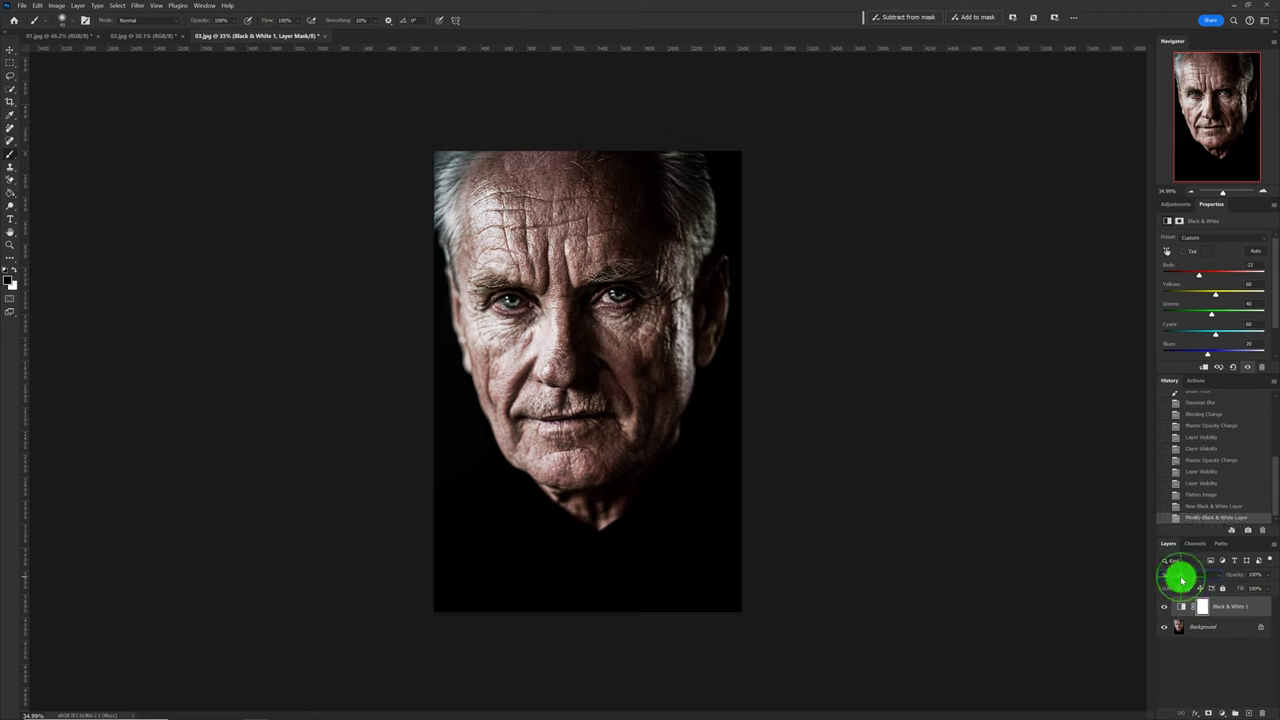
pyautogui.click(1164, 608)
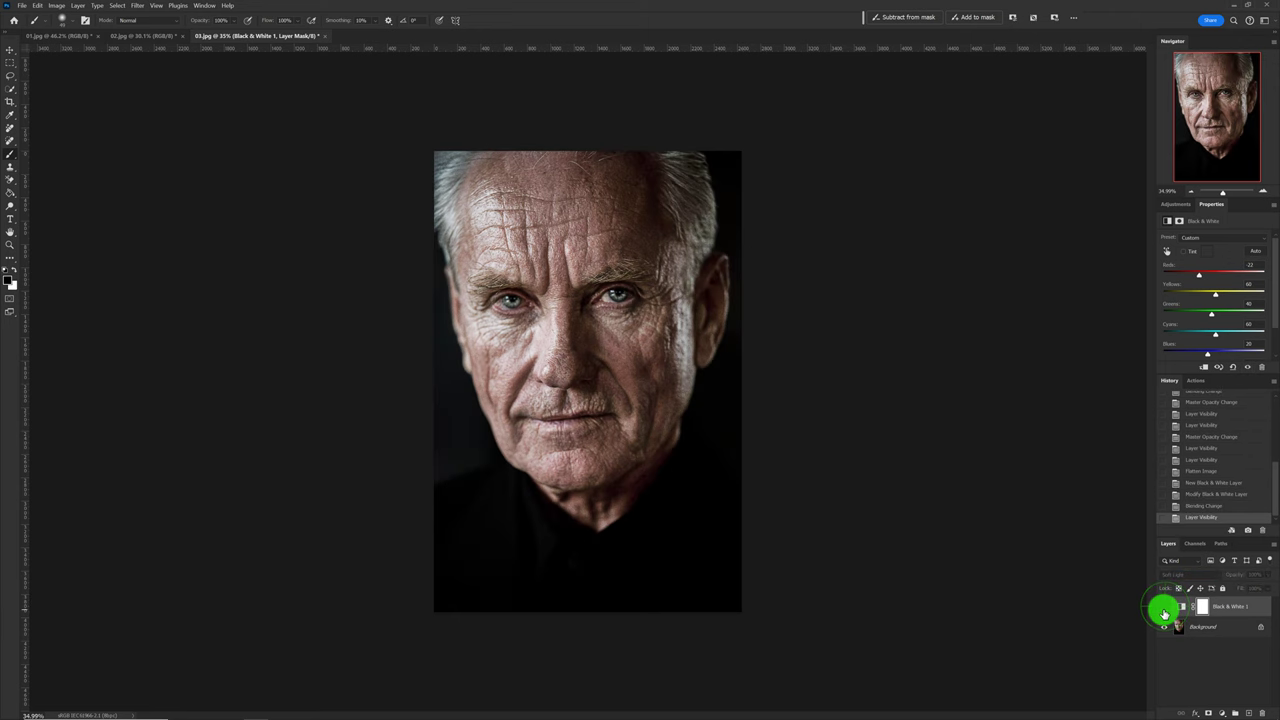
pyautogui.click(1164, 607)
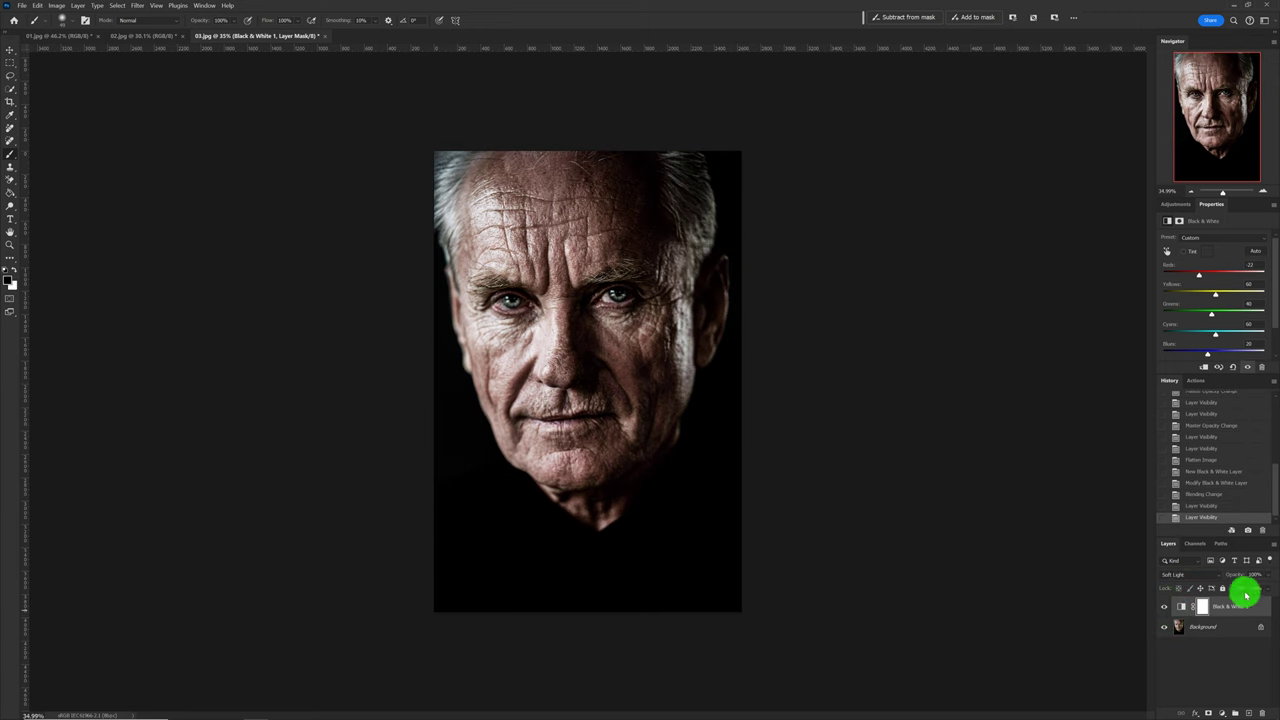
# Lower the Black & White layer to 86% opacity, compare, and flatten the image
pyautogui.click(1268, 577)
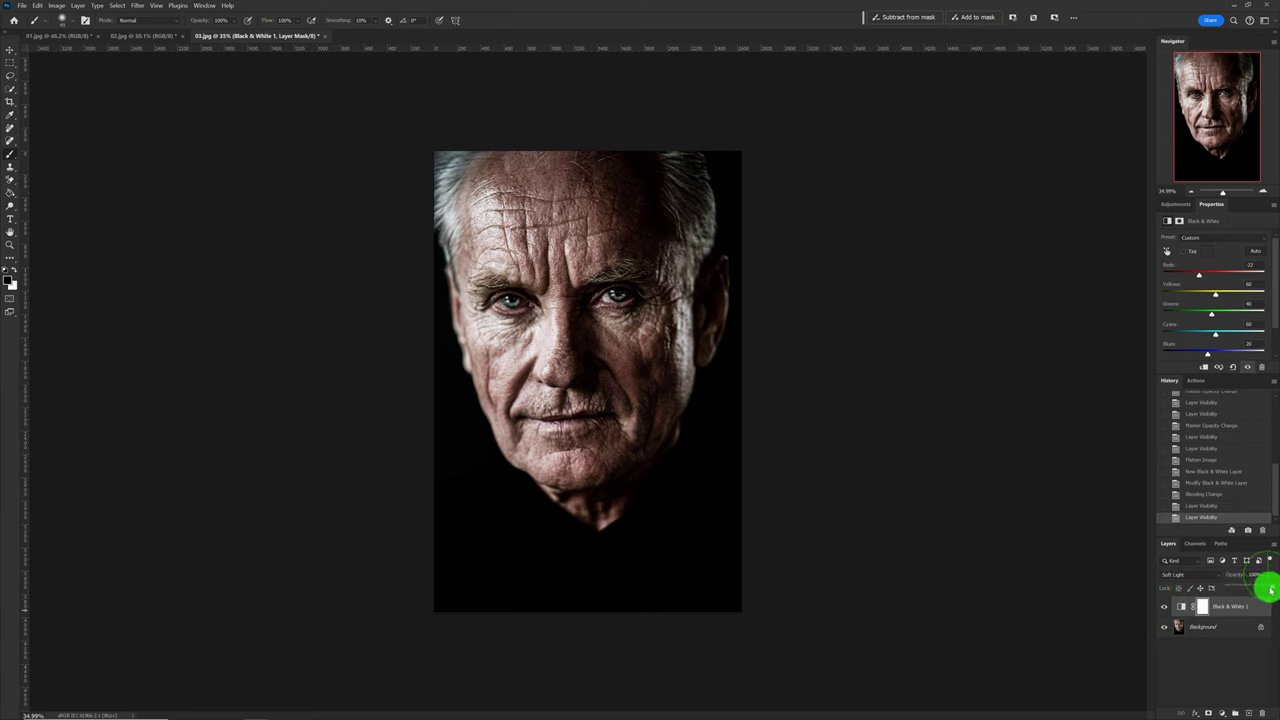
pyautogui.moveTo(1273, 590); pyautogui.dragTo(1267, 587)
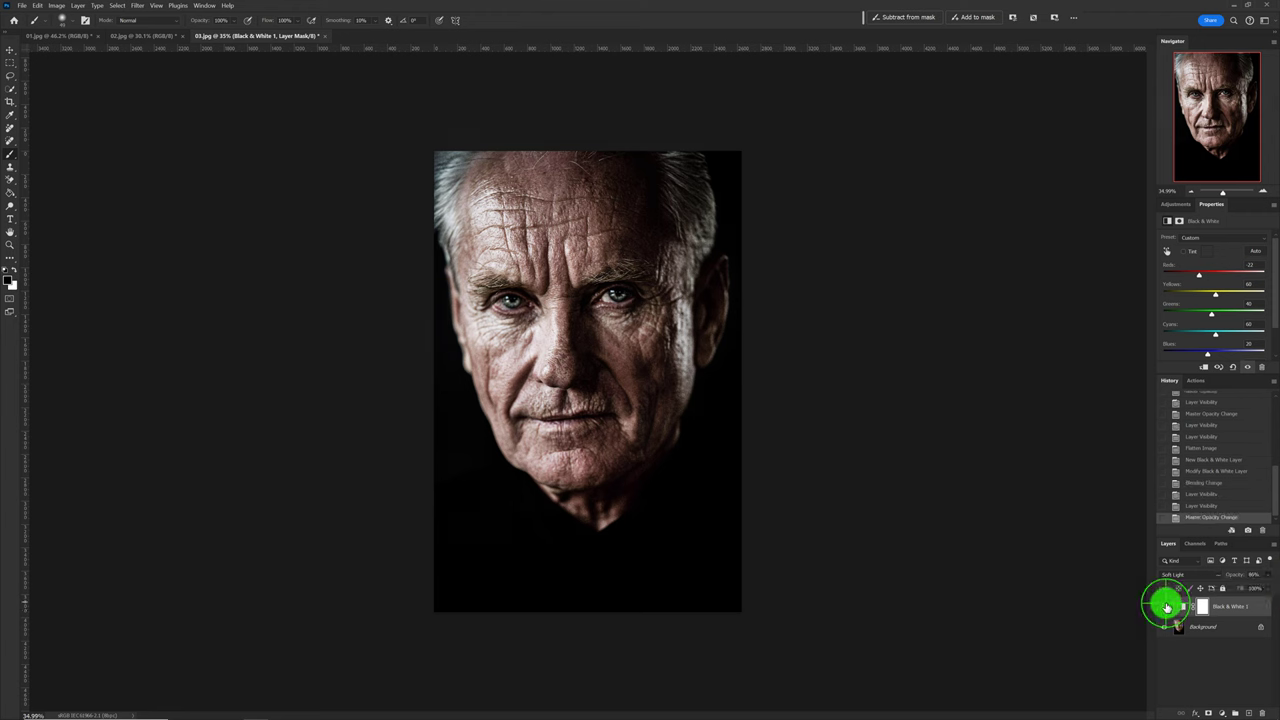
pyautogui.click(1164, 607)
pyautogui.click(1164, 607)
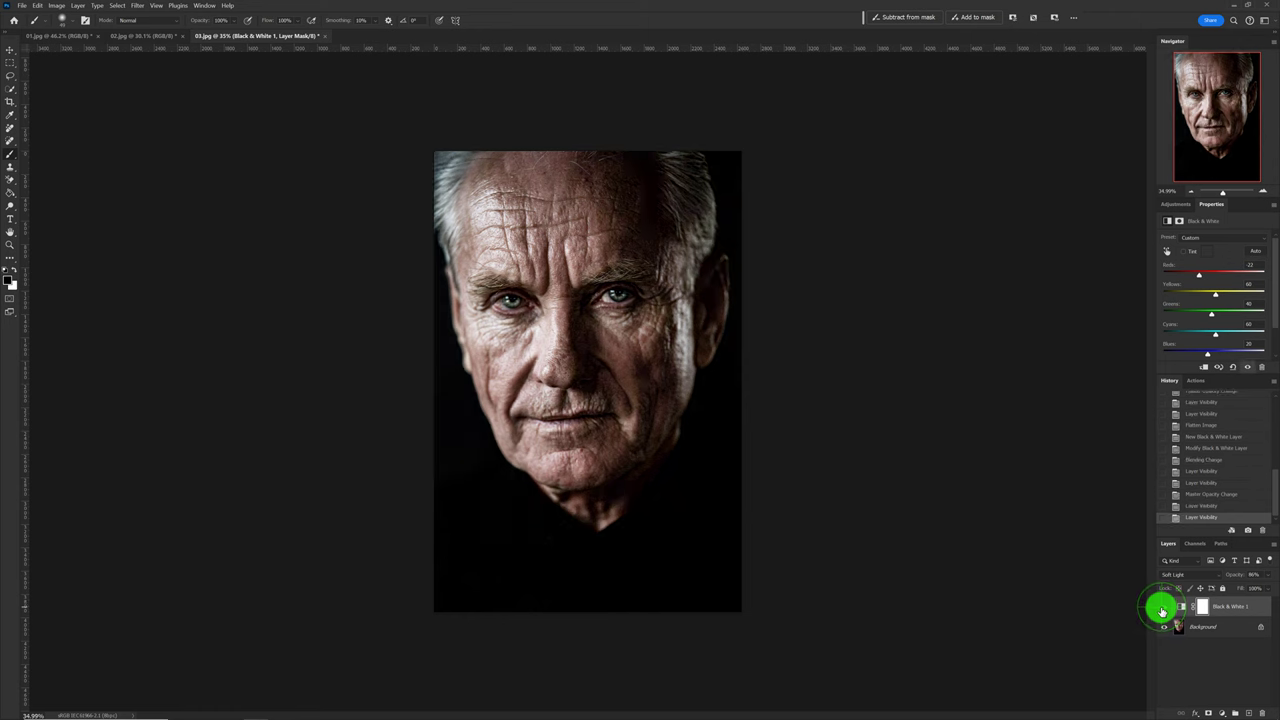
pyautogui.click(1271, 541)
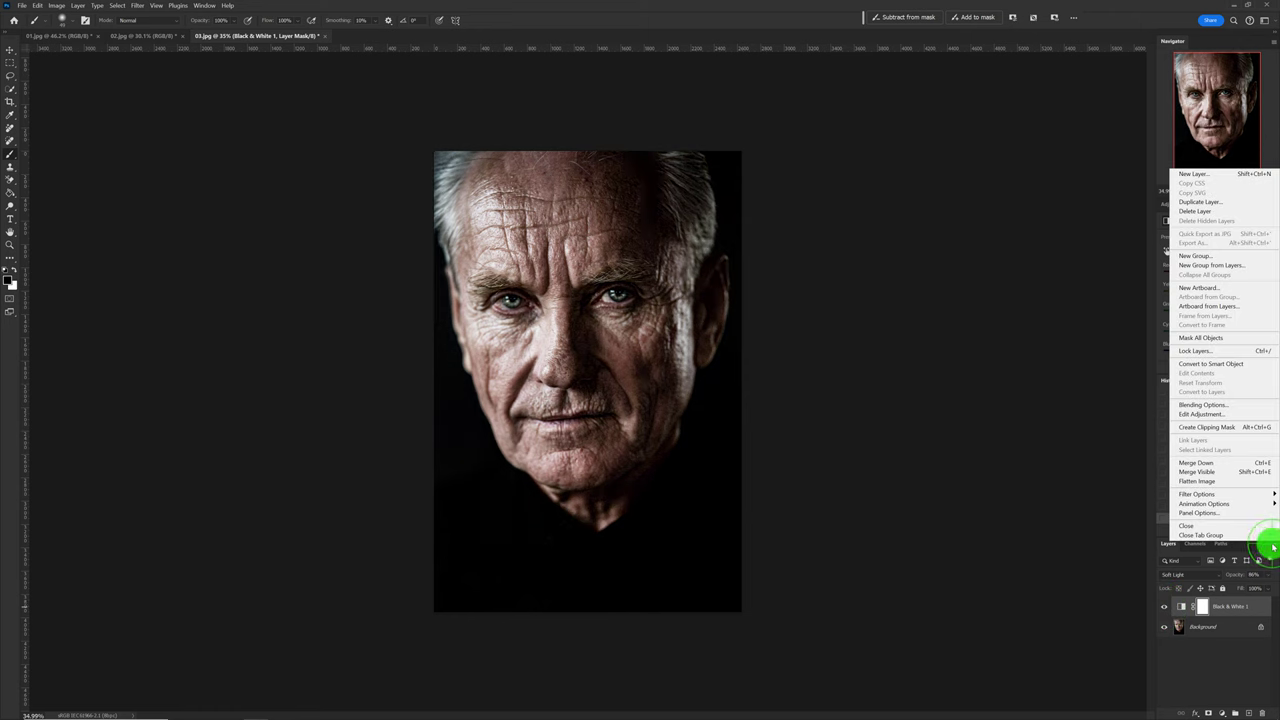
pyautogui.click(1208, 483)
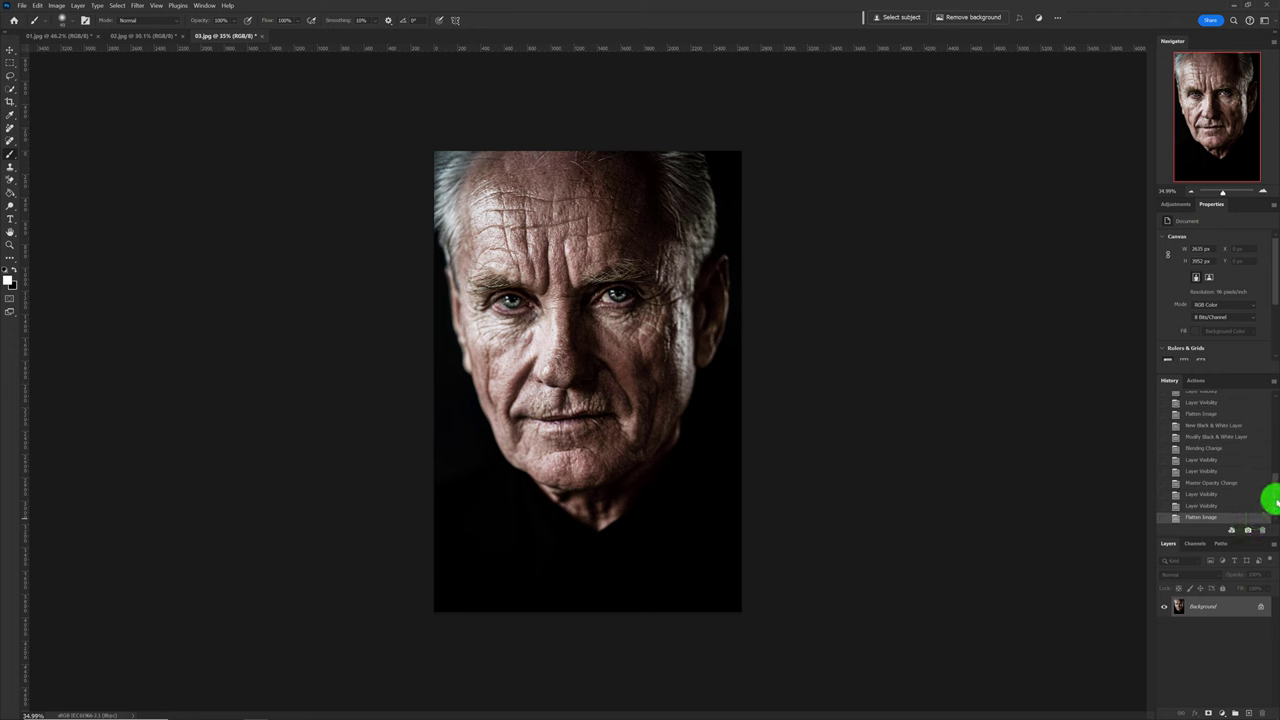
pyautogui.moveTo(1271, 497); pyautogui.dragTo(1268, 389)
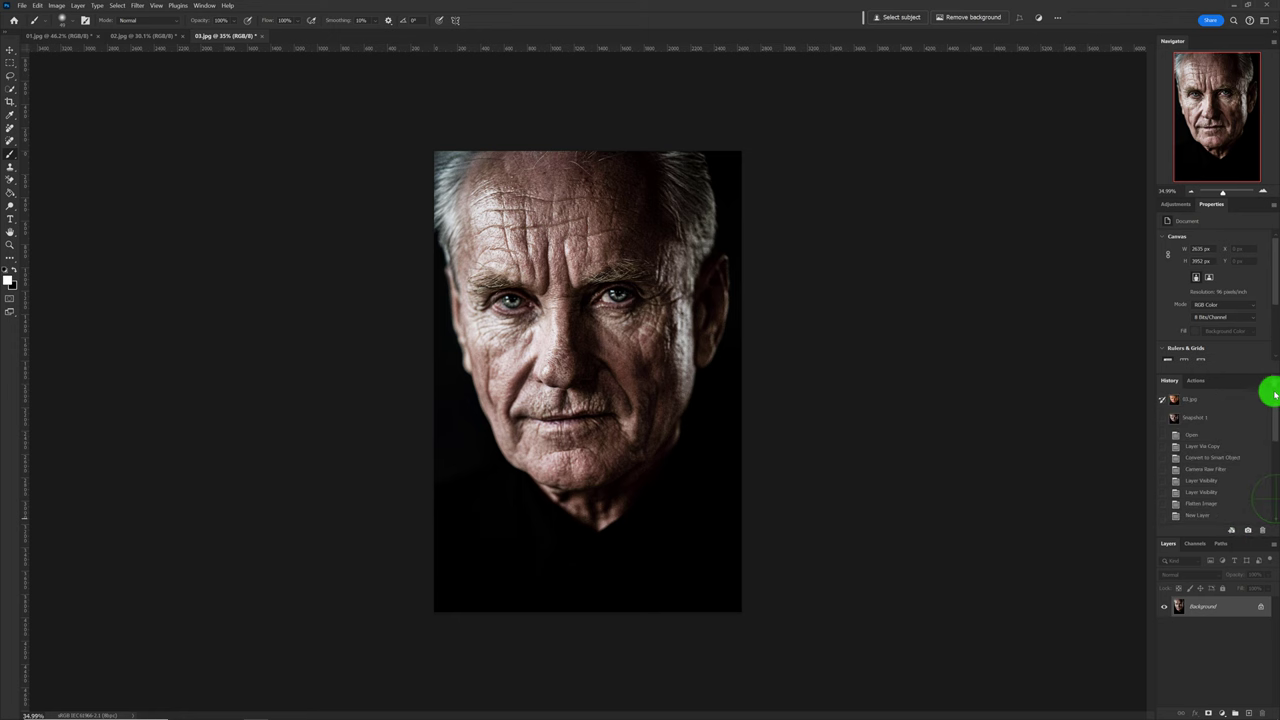
# View the original colour portrait in History, then return to the finished high-contrast edit
pyautogui.click(1193, 401)
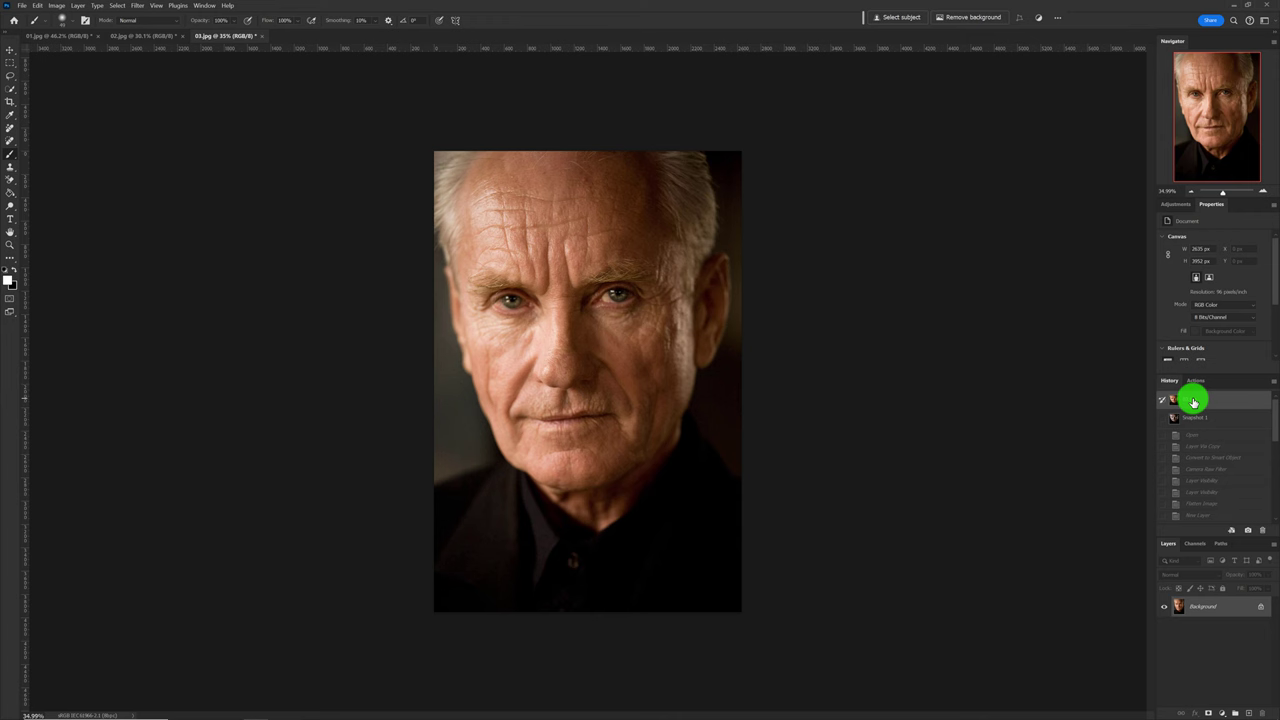
pyautogui.click(1195, 418)
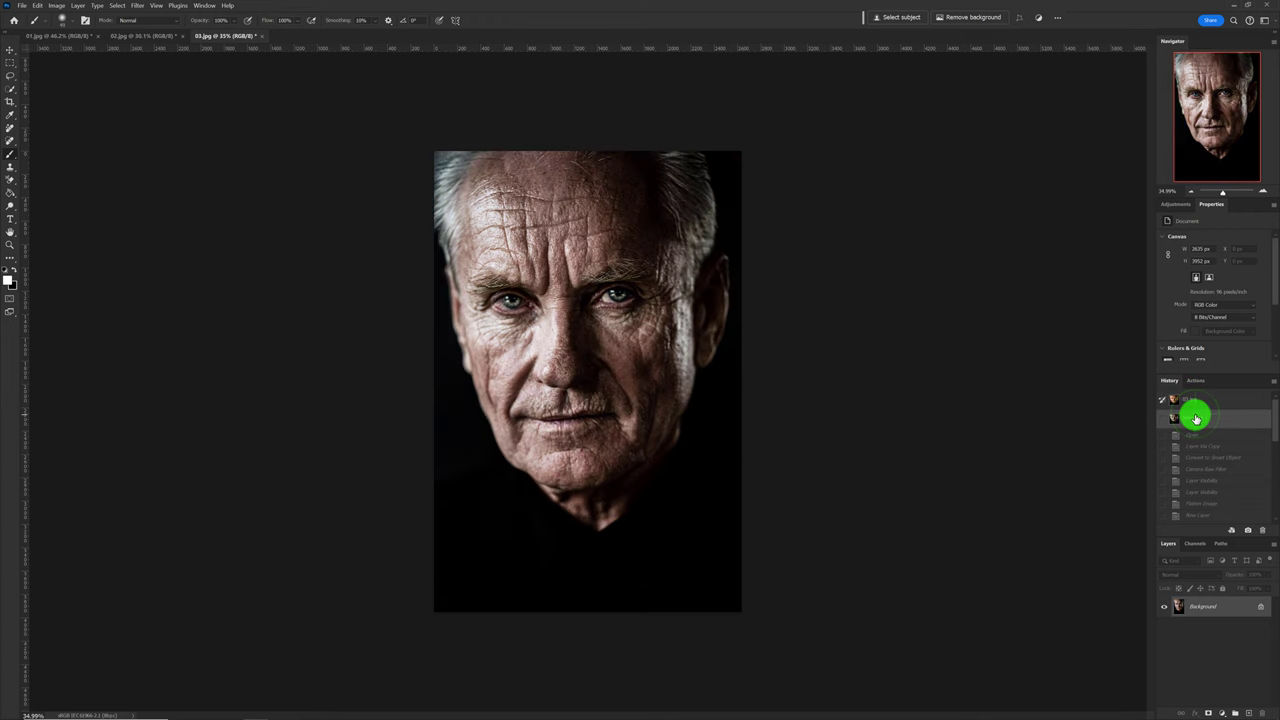